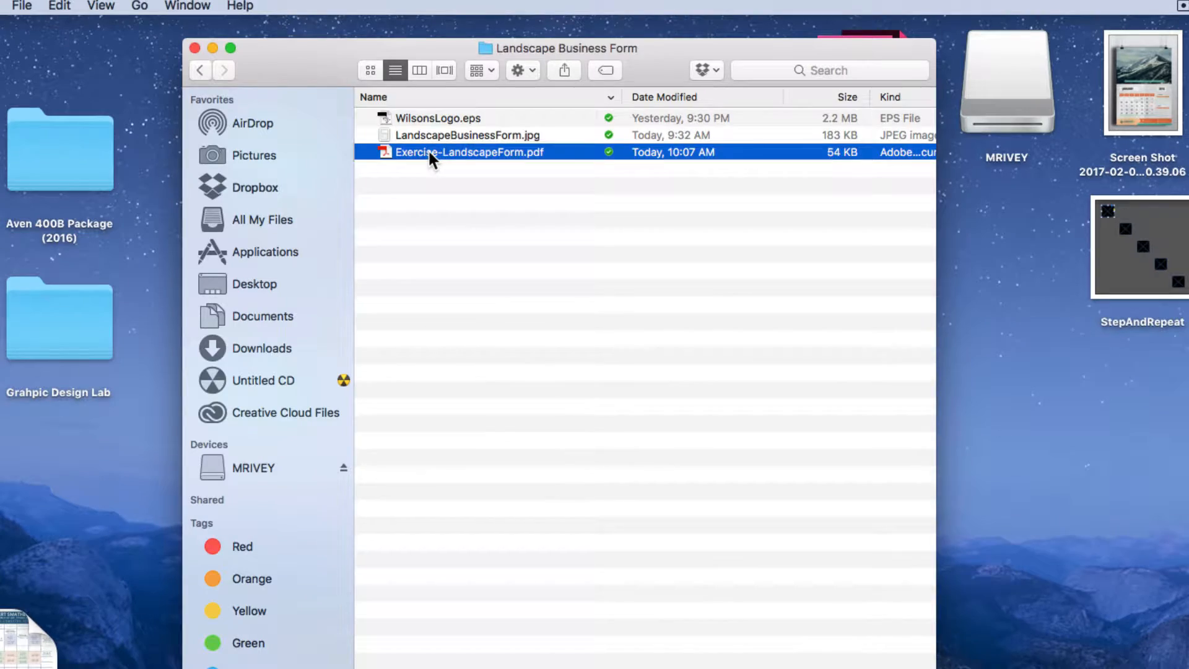
# Preview Exercise-LandscapeForm.pdf, LandscapeBusinessForm.jpg and WilsonsLogo.eps in the Landscape Business Form folder
pyautogui.press('space')
pyautogui.press('space')
pyautogui.click(422, 135)
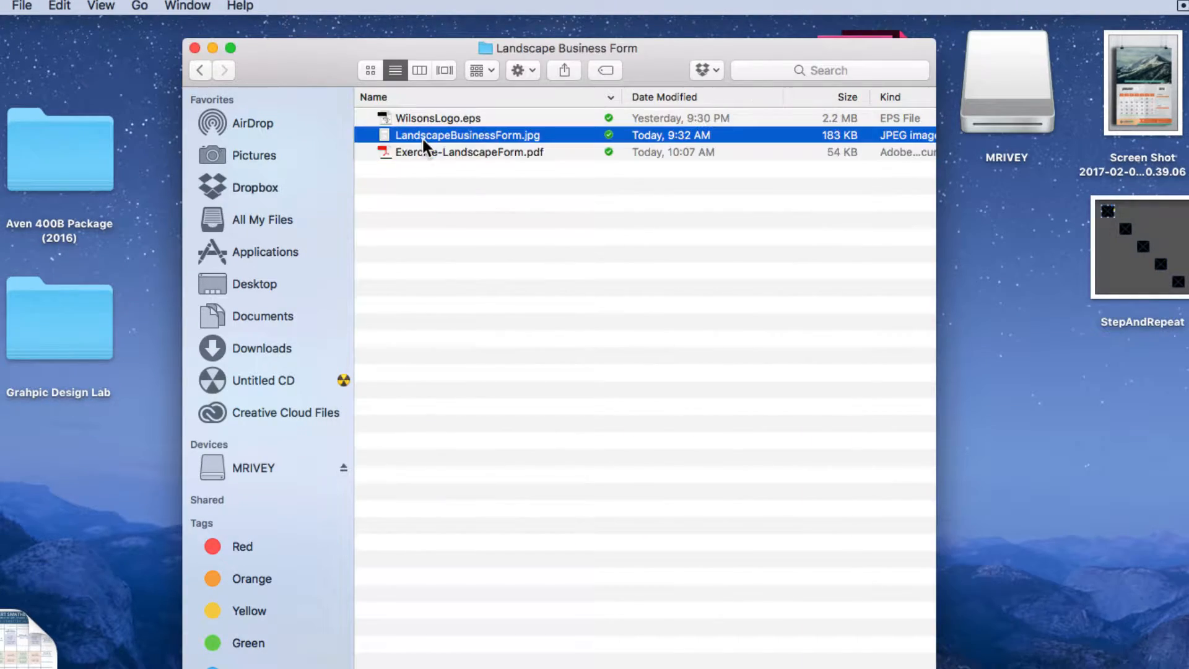
pyautogui.press('space')
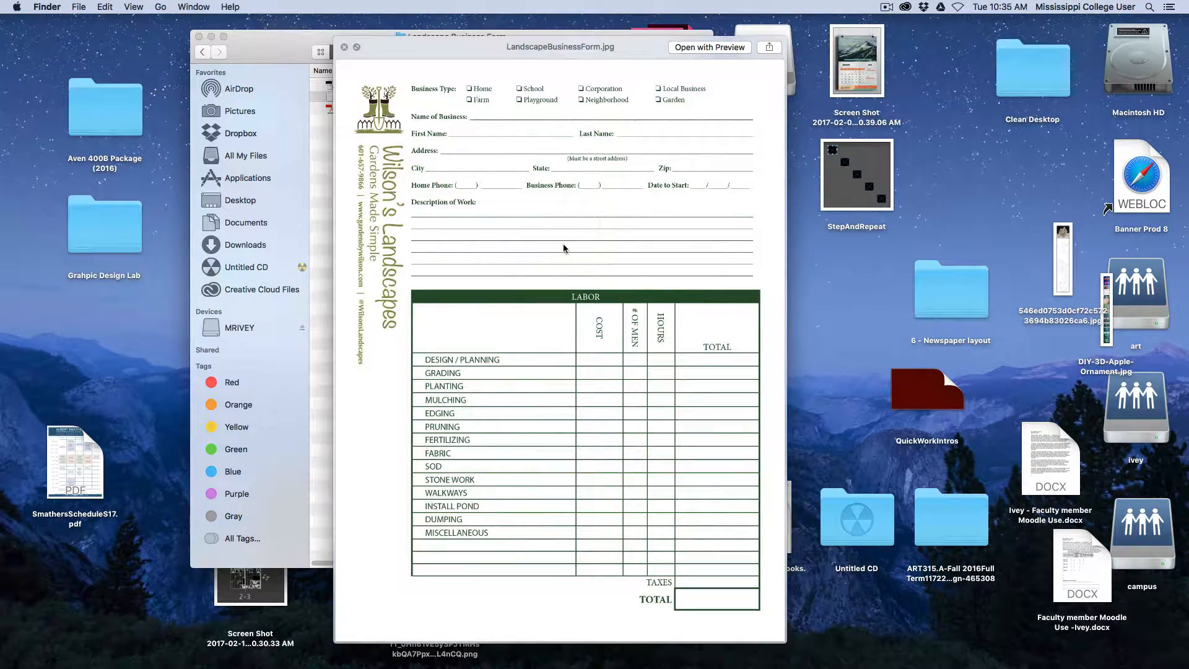
pyautogui.press('space')
pyautogui.press('Up')
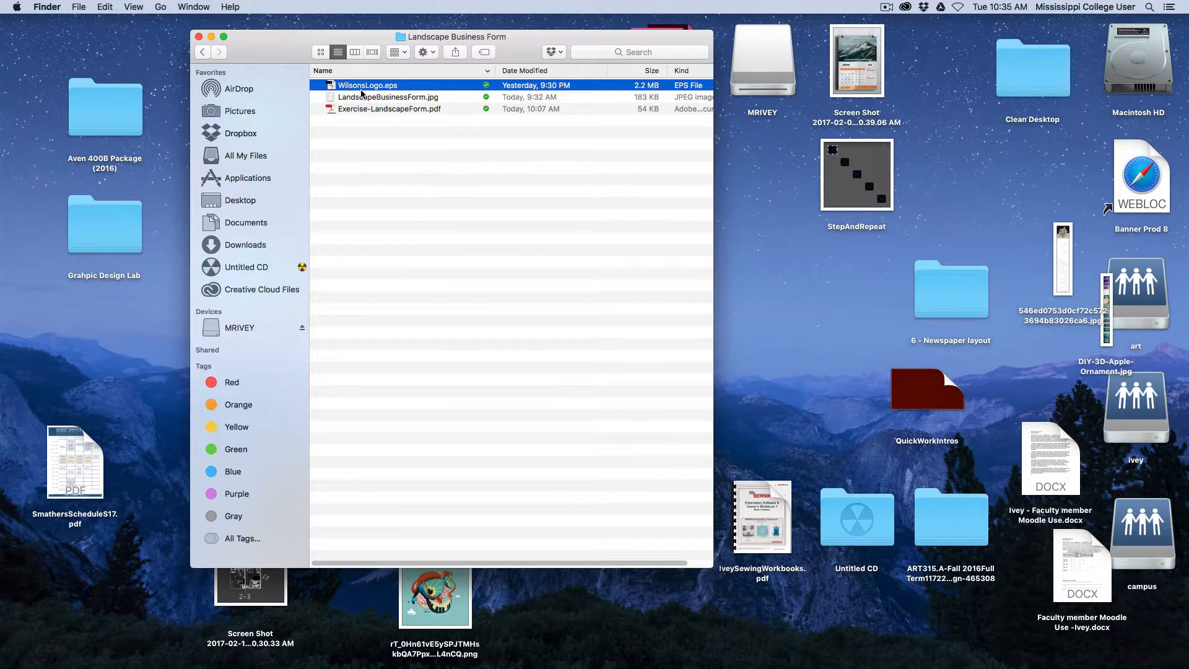
pyautogui.press('space')
pyautogui.press('space')
pyautogui.click(479, 192)
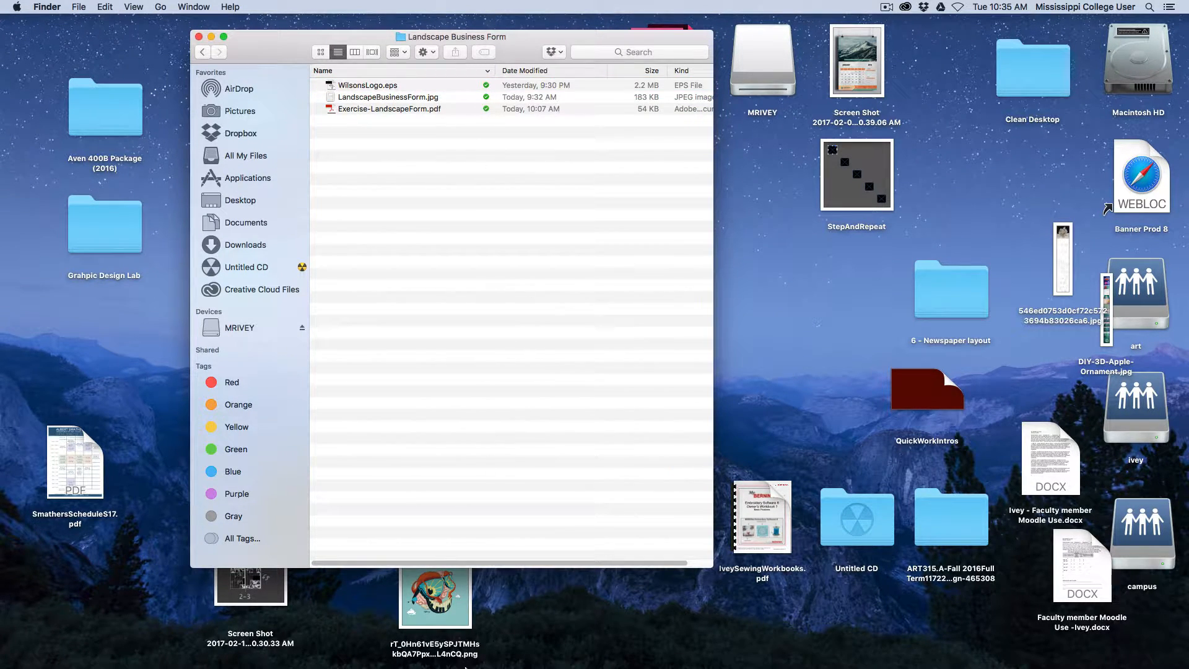
# Switch to InDesign and create a one-page Letter print document with facing pages off, margins unlinked and a 1.5 in left margin
pyautogui.click(313, 651)
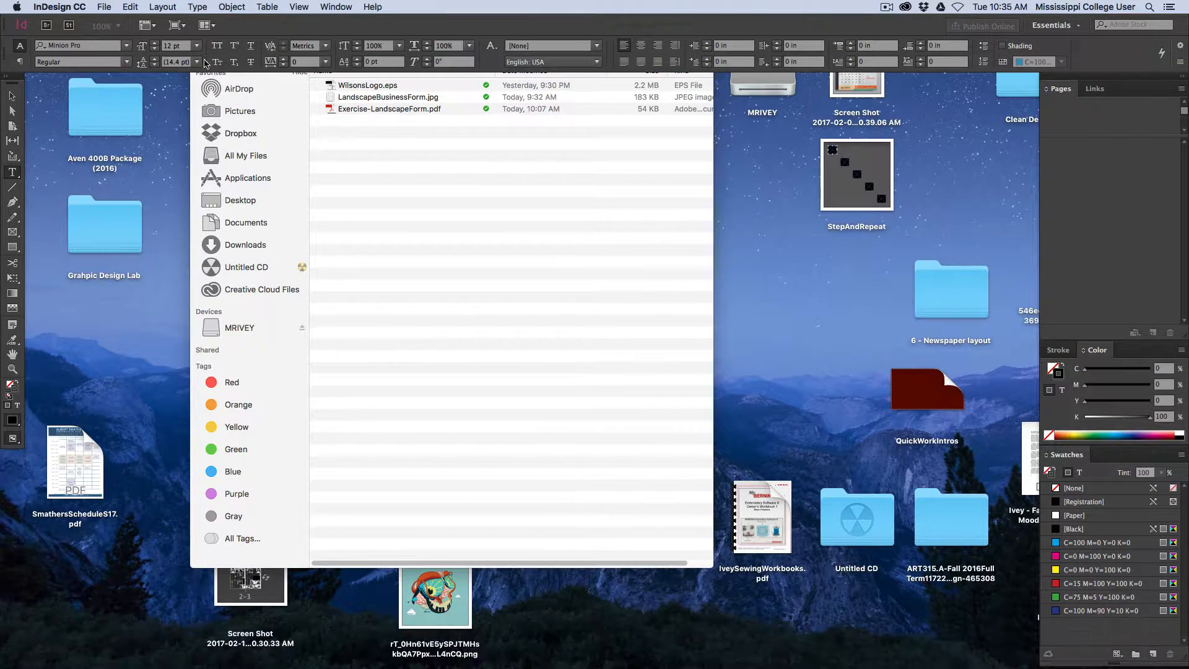
pyautogui.click(106, 7)
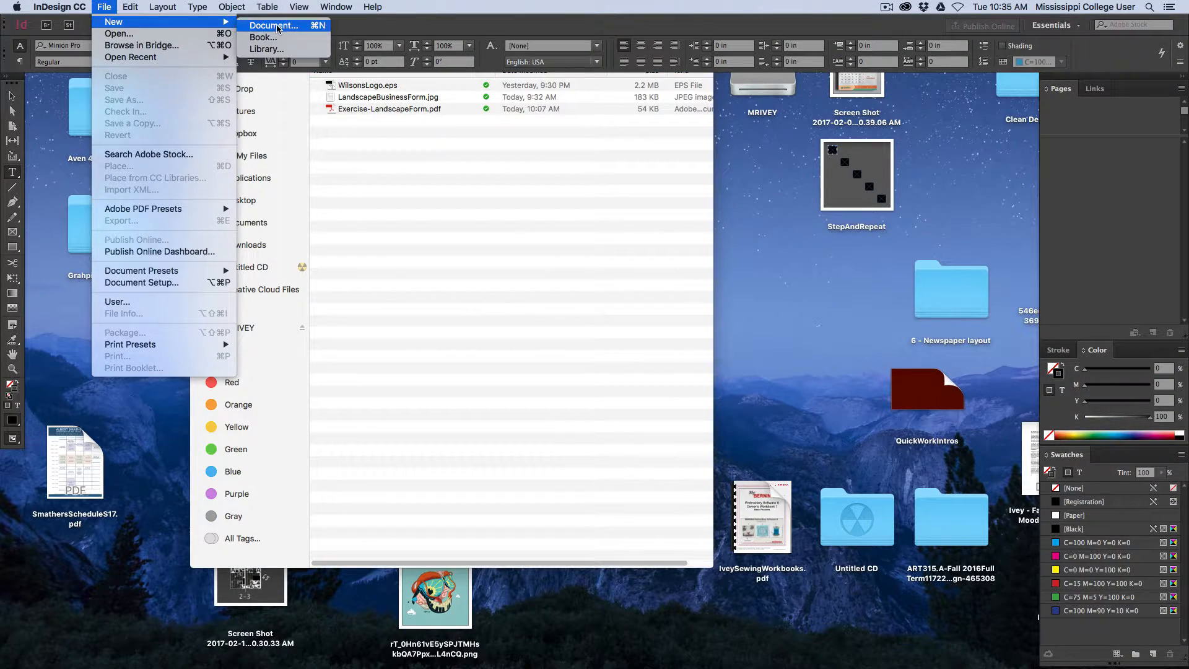
pyautogui.click(273, 25)
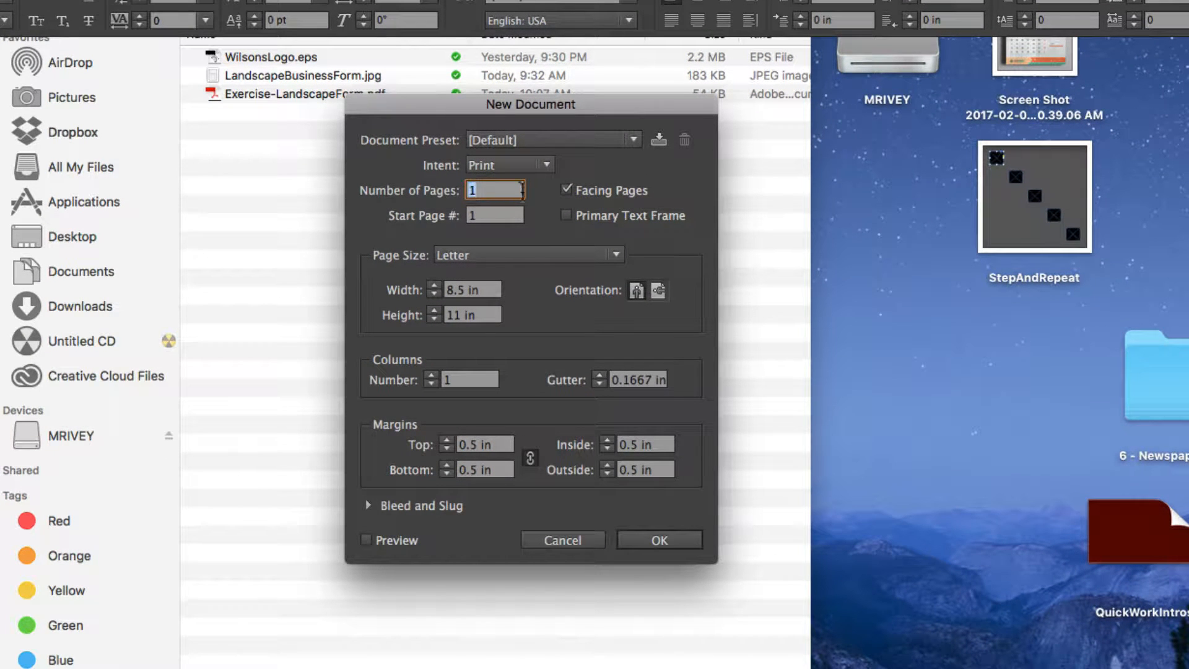
pyautogui.click(566, 189)
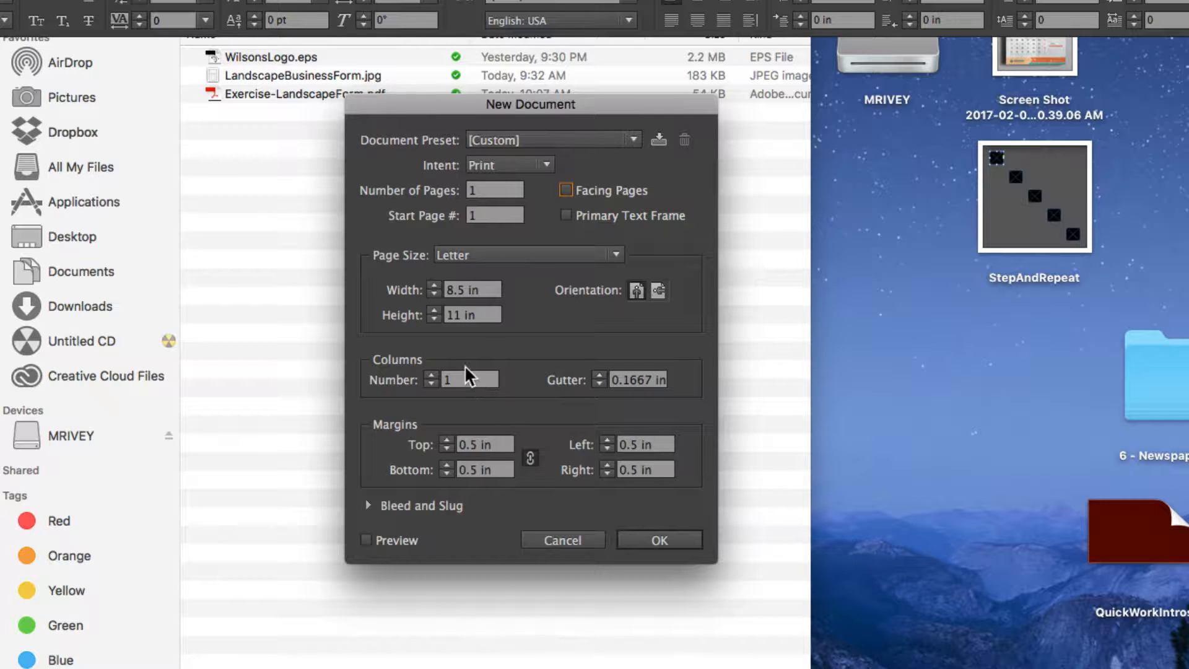
pyautogui.click(530, 459)
pyautogui.click(478, 469)
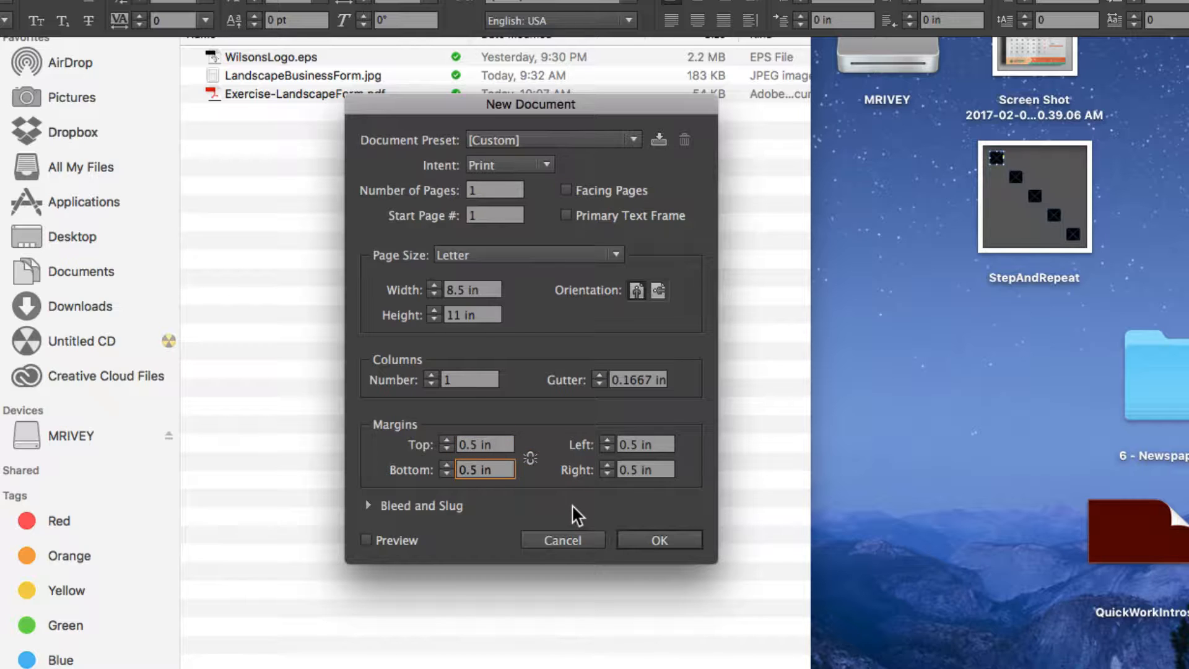
pyautogui.moveTo(623, 449); pyautogui.dragTo(618, 448)
pyautogui.press('Tab')
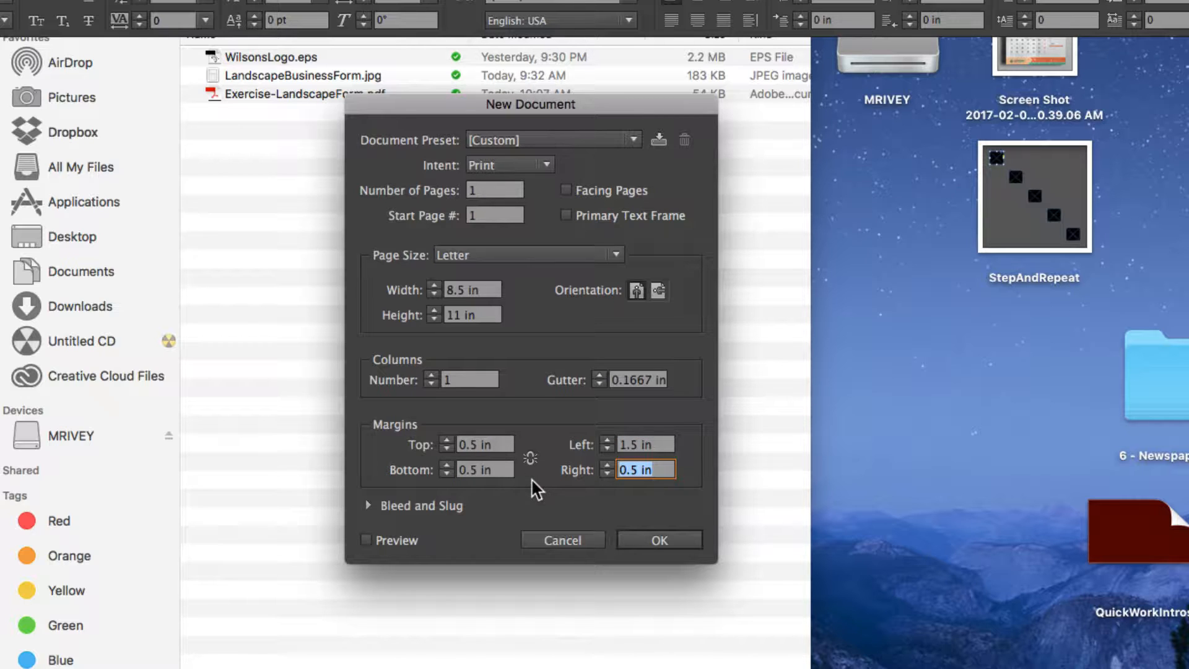
pyautogui.click(644, 541)
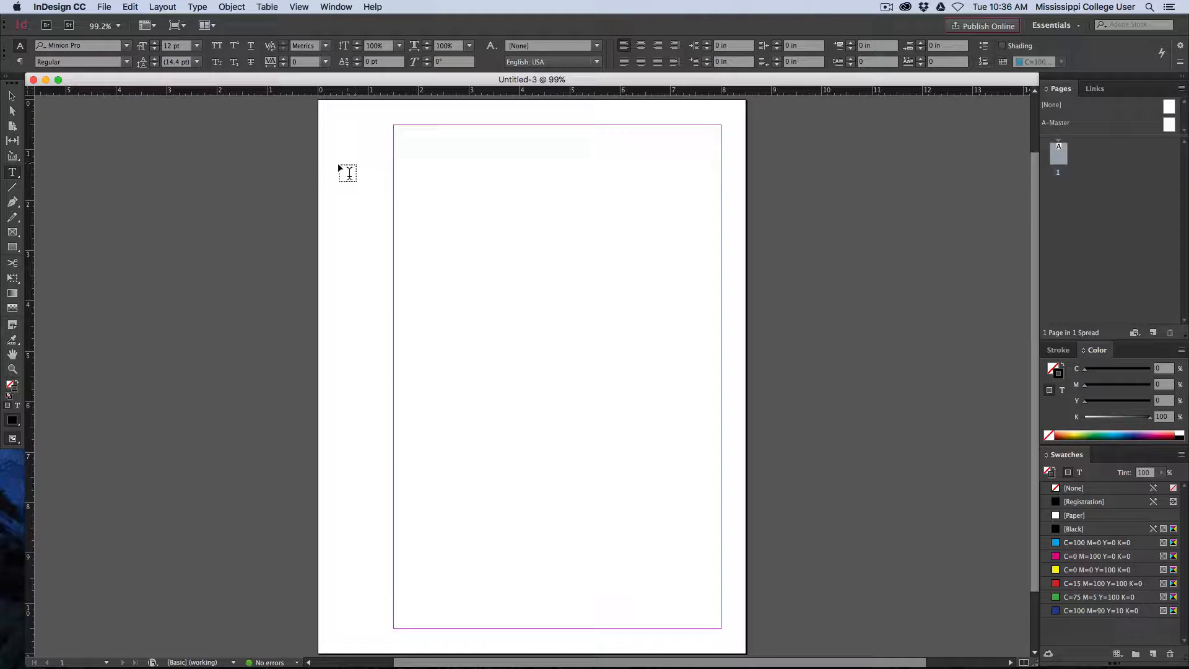
# Place WilsonsLogo.eps at its original size near the top of the page's wide left margin
pyautogui.click(104, 6)
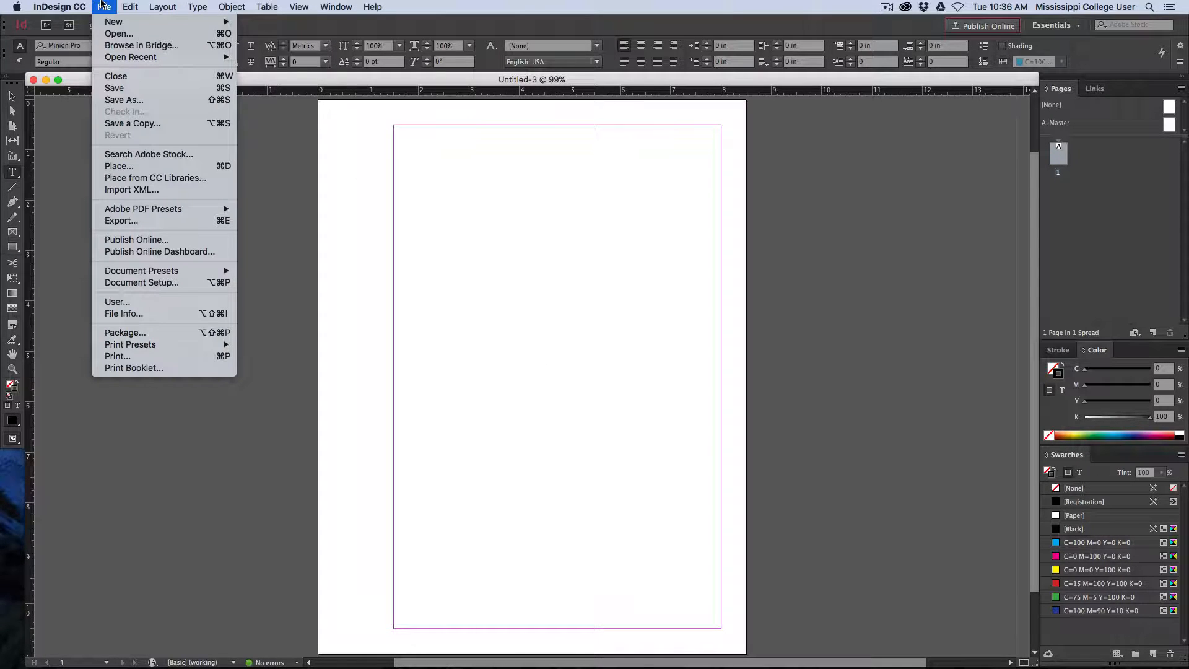
pyautogui.click(119, 166)
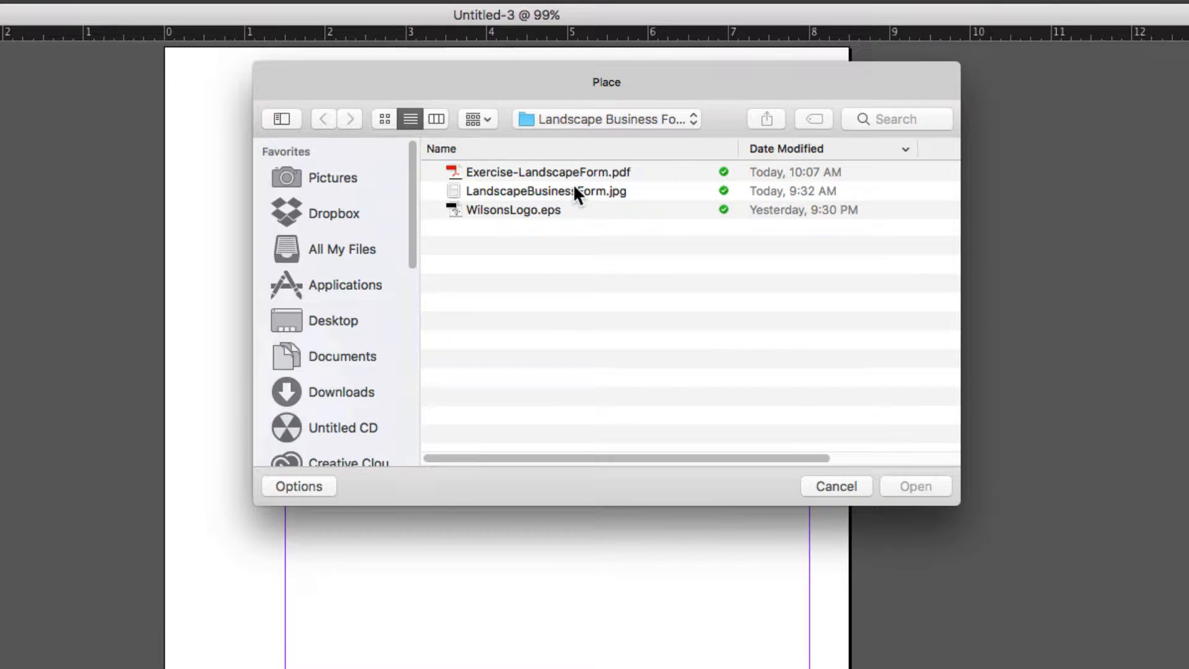
pyautogui.click(502, 212)
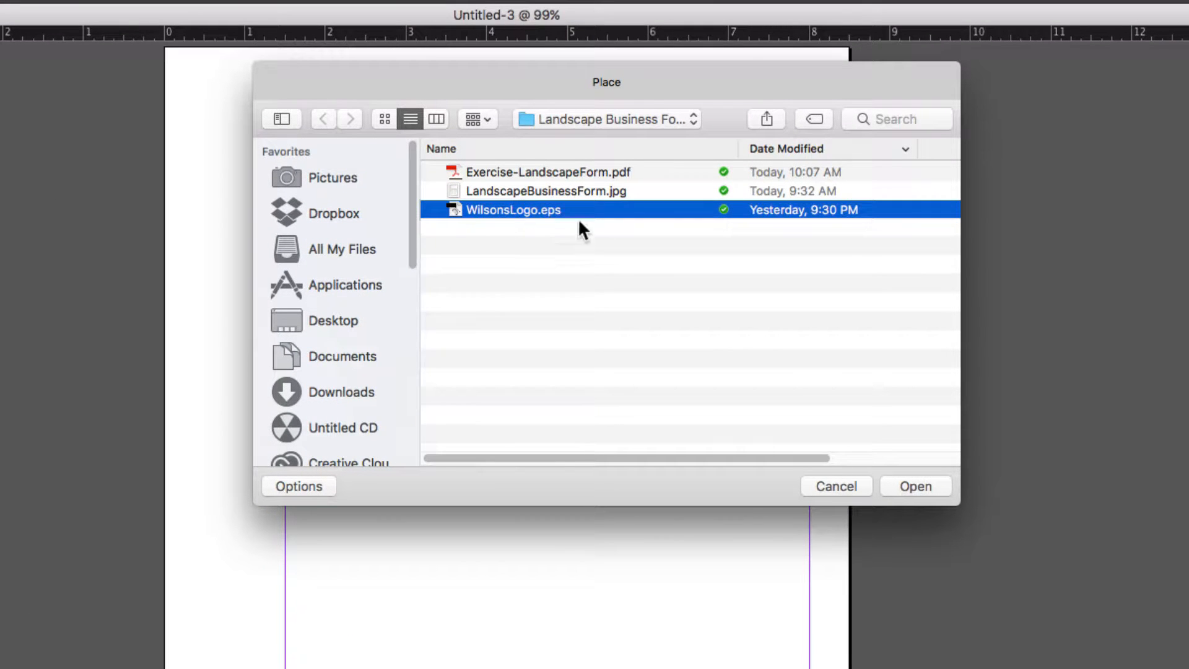
pyautogui.click(922, 486)
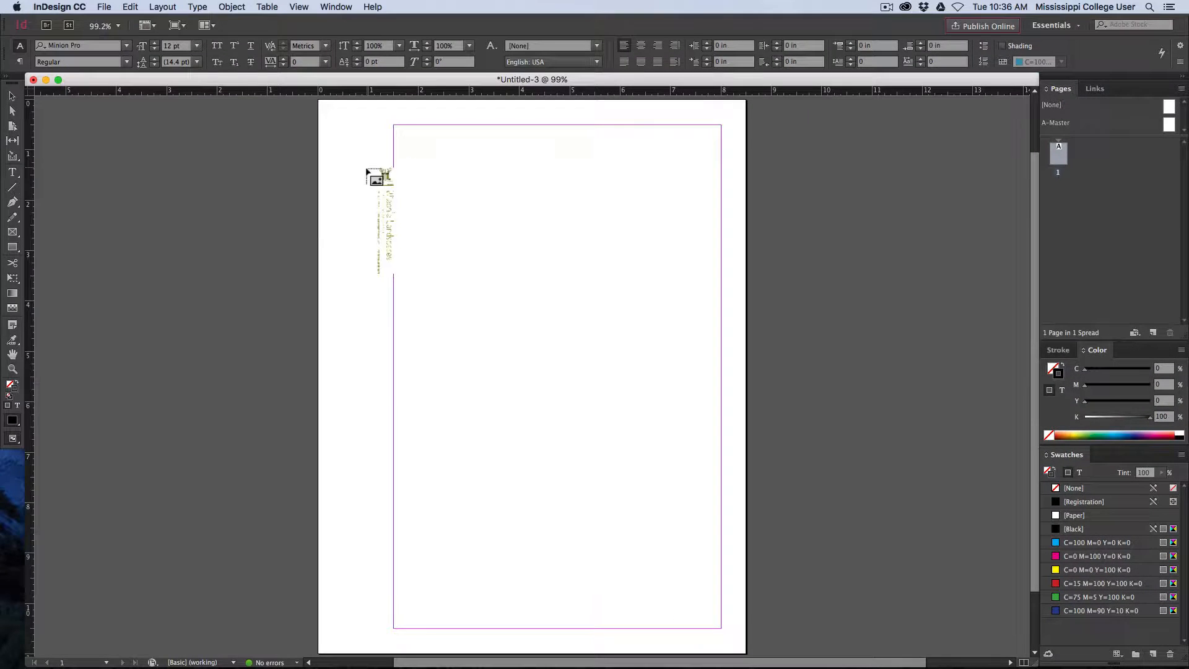
pyautogui.click(333, 129)
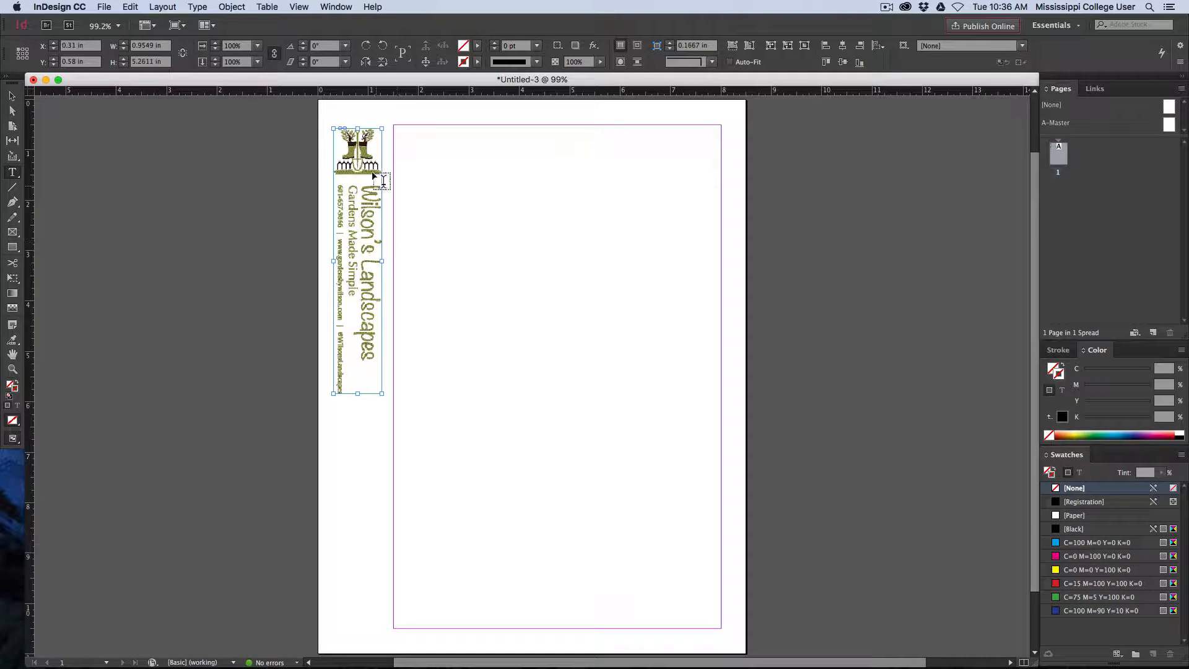
# Align the logo with the top margin and scale it proportionally to about 1.08 by 5.95 in, keeping it within the left margin
pyautogui.click(12, 97)
pyautogui.click(120, 149)
pyautogui.click(352, 256)
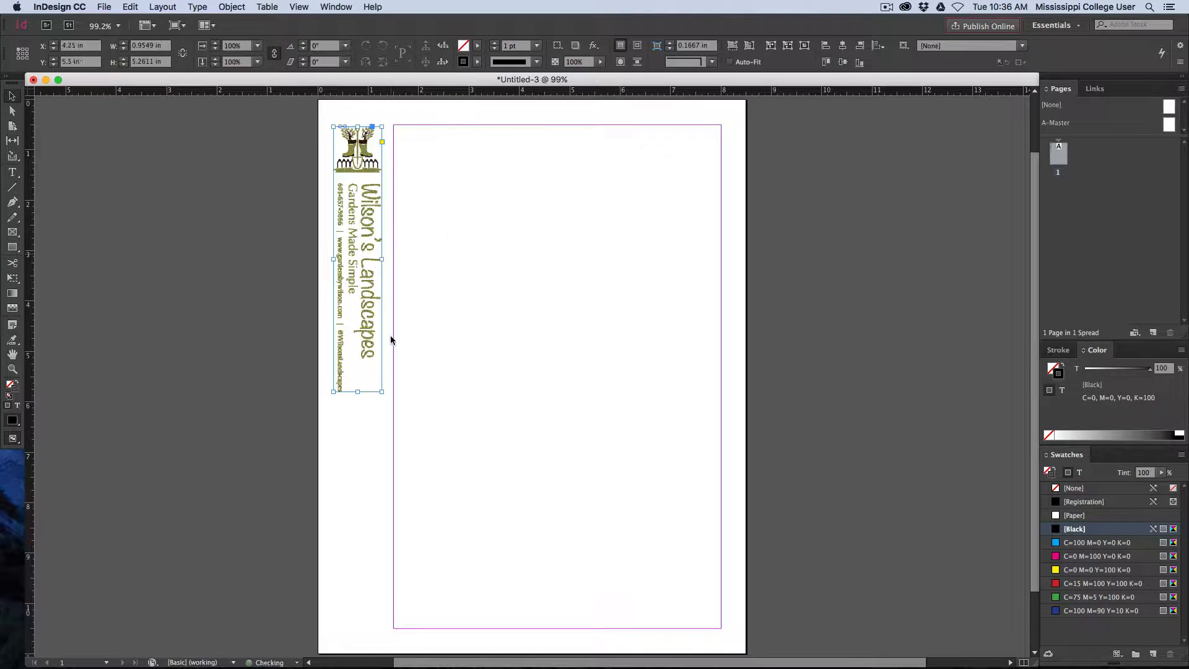
pyautogui.moveTo(385, 396); pyautogui.dragTo(391, 430)
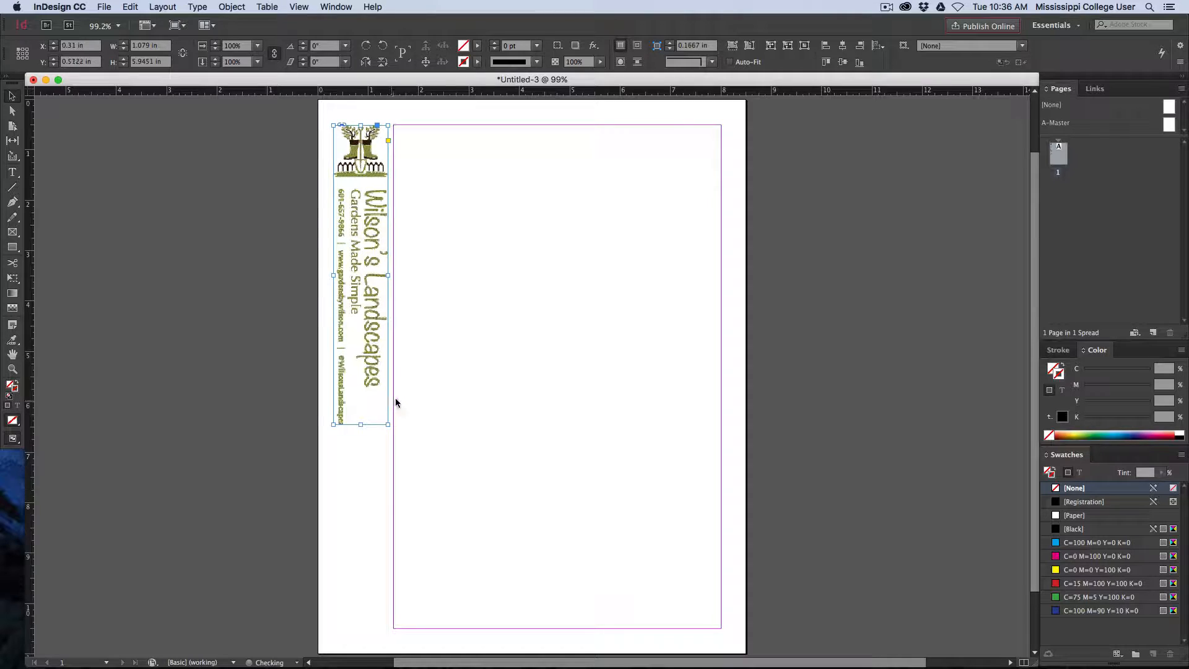
pyautogui.click(398, 266)
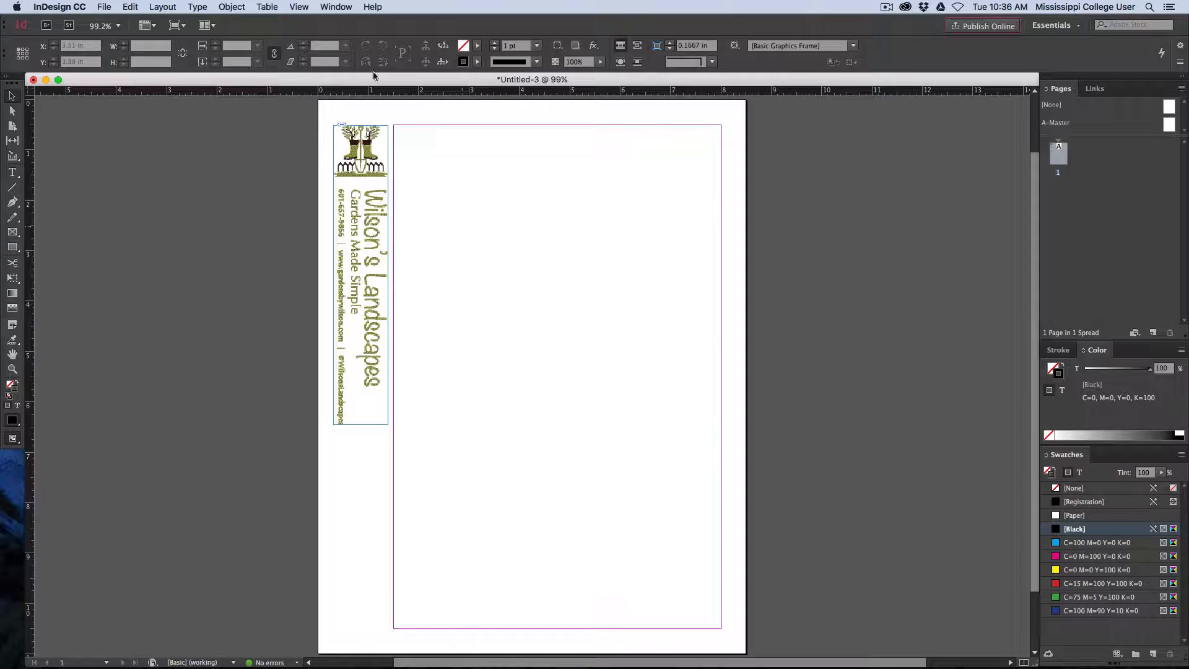
# Set the display performance to High Quality Display and check the page briefly in preview mode
pyautogui.click(300, 6)
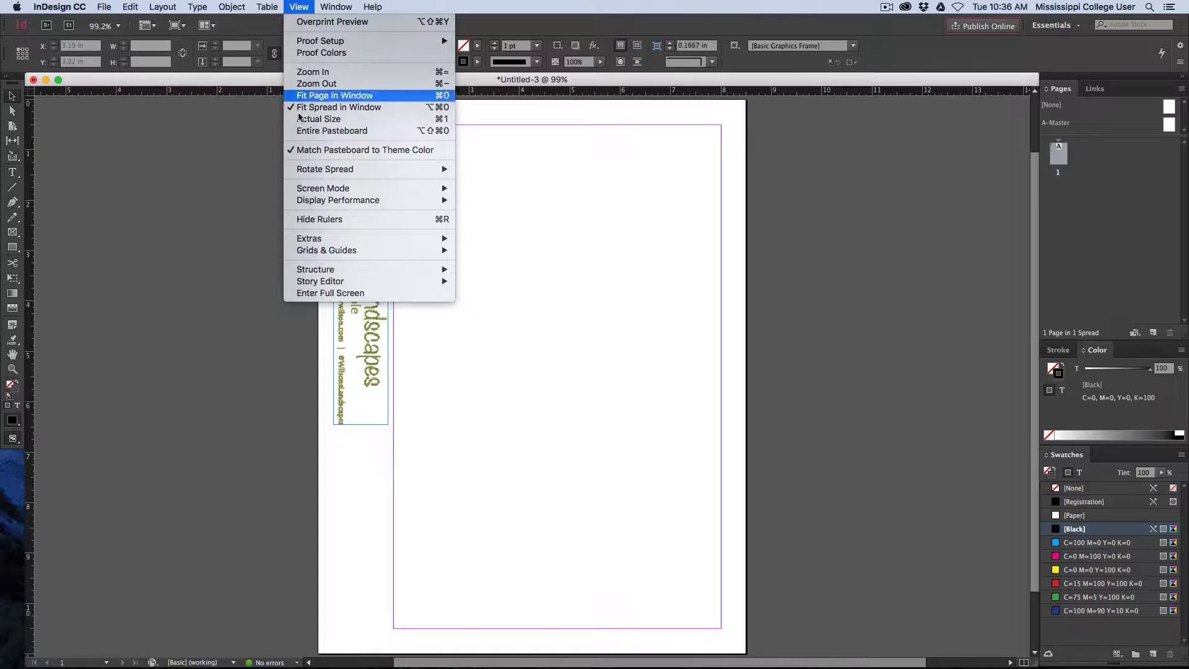
pyautogui.moveTo(373, 206)
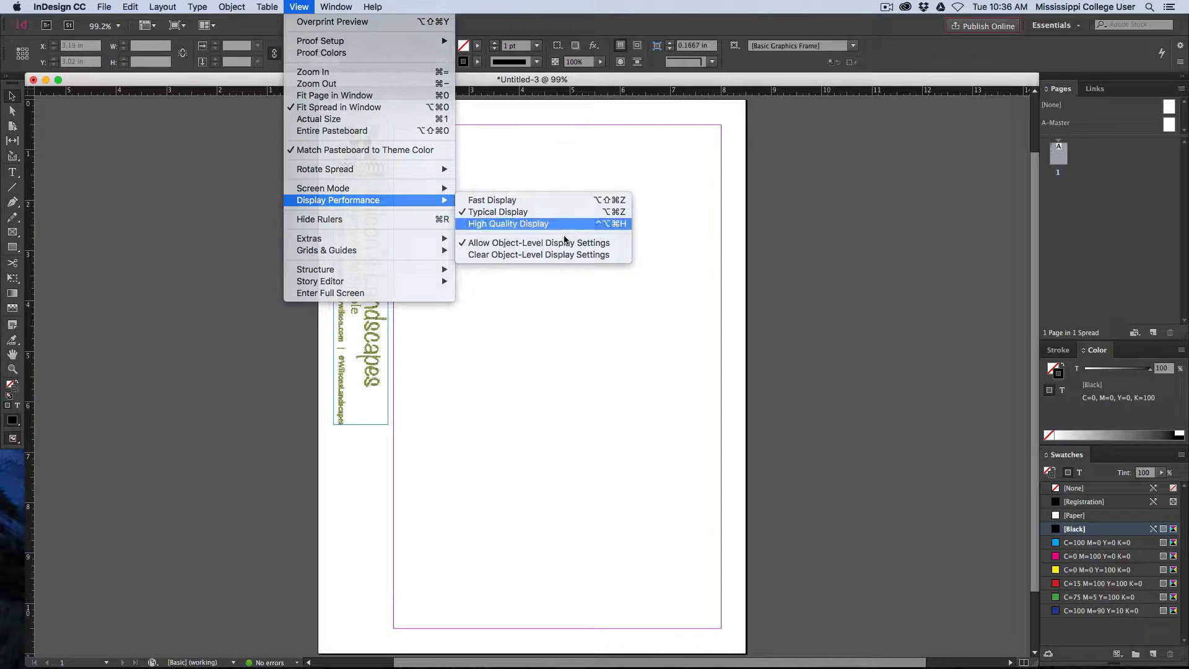
pyautogui.click(505, 223)
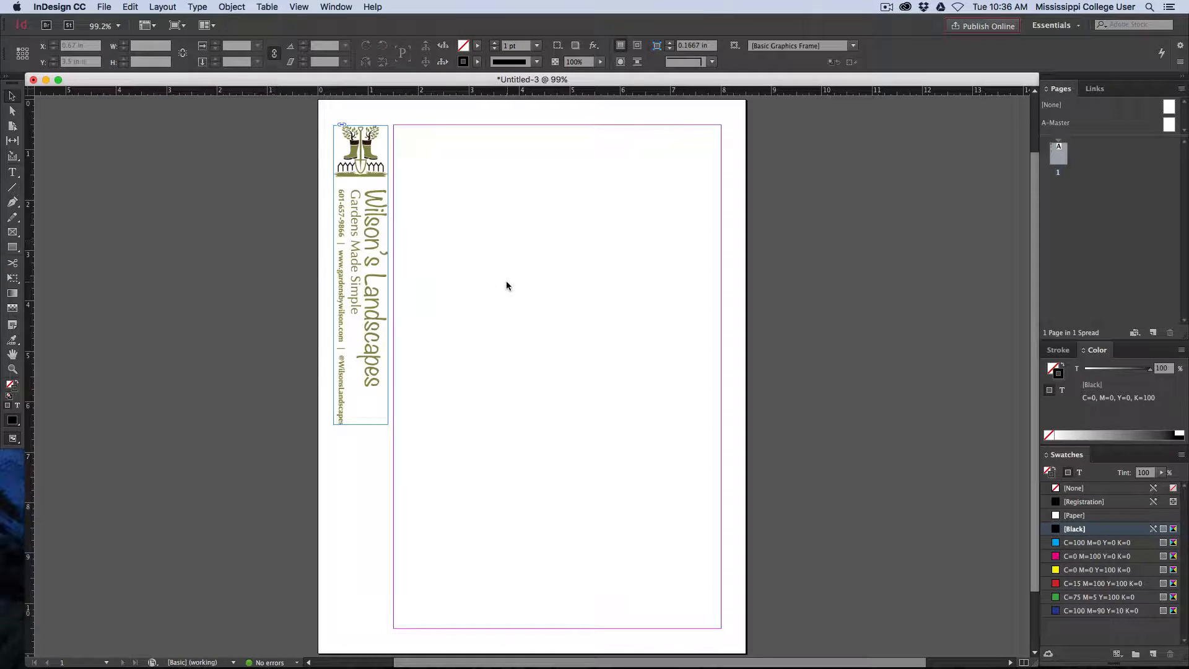
pyautogui.press('w')
pyautogui.press('w')
# Draw a text frame that fills the page area inside the margins and deselect it
pyautogui.moveTo(481, 293); pyautogui.dragTo(446, 283)
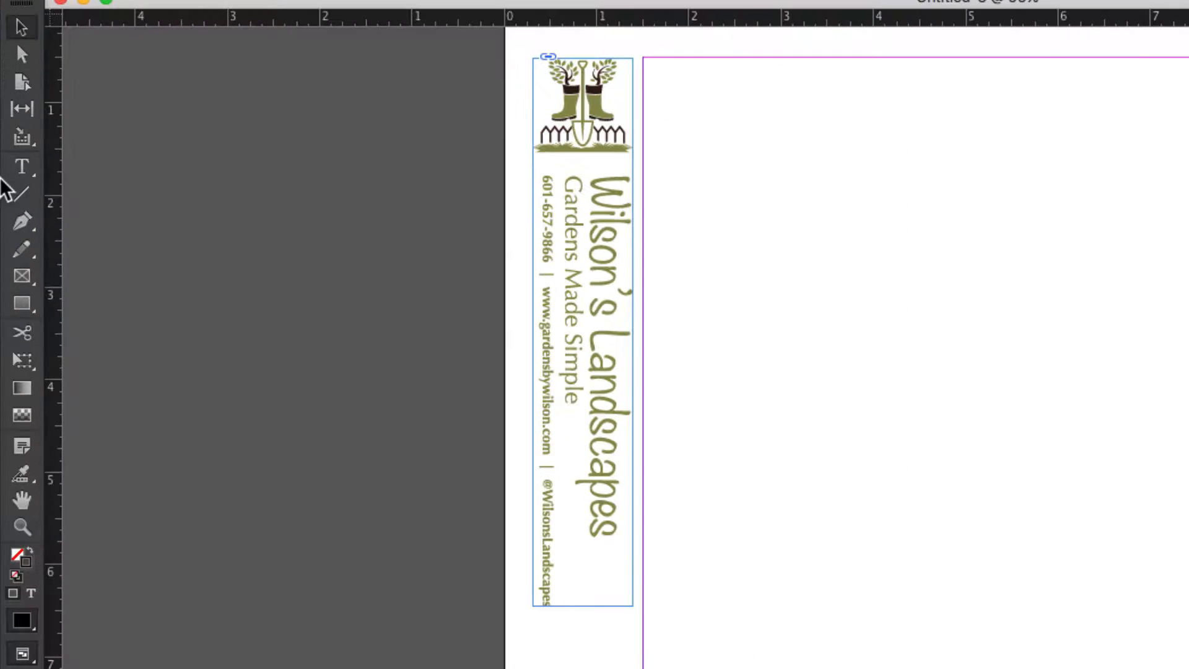
pyautogui.click(12, 172)
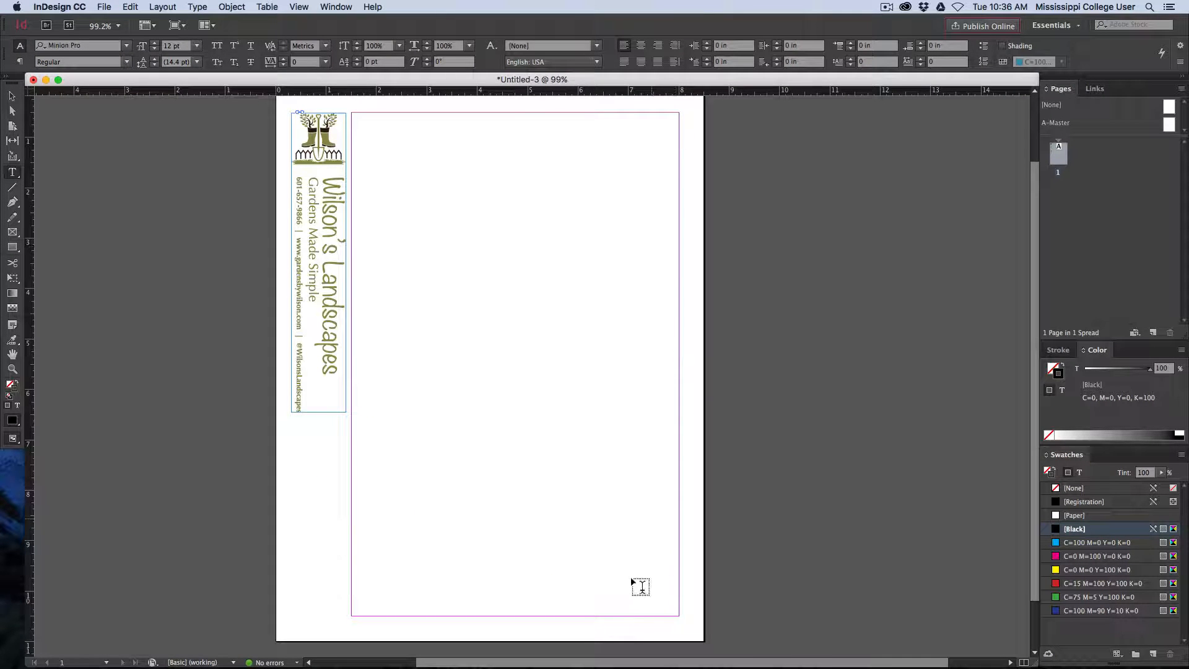
pyautogui.moveTo(352, 113); pyautogui.dragTo(679, 615)
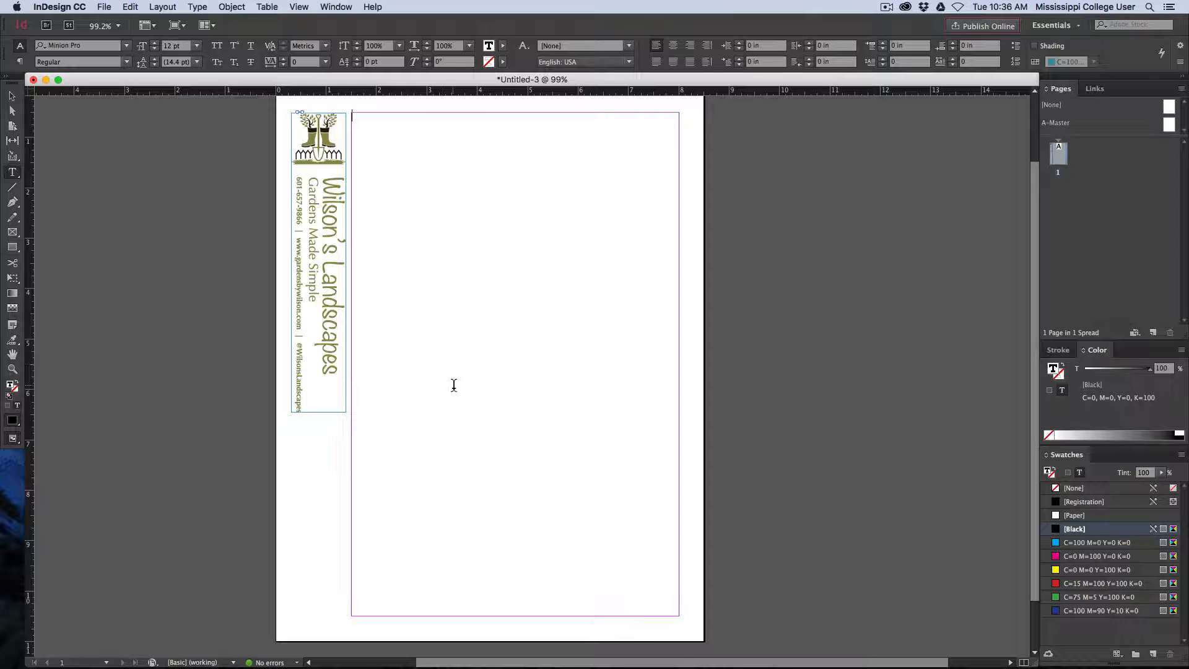
pyautogui.click(12, 96)
pyautogui.click(259, 284)
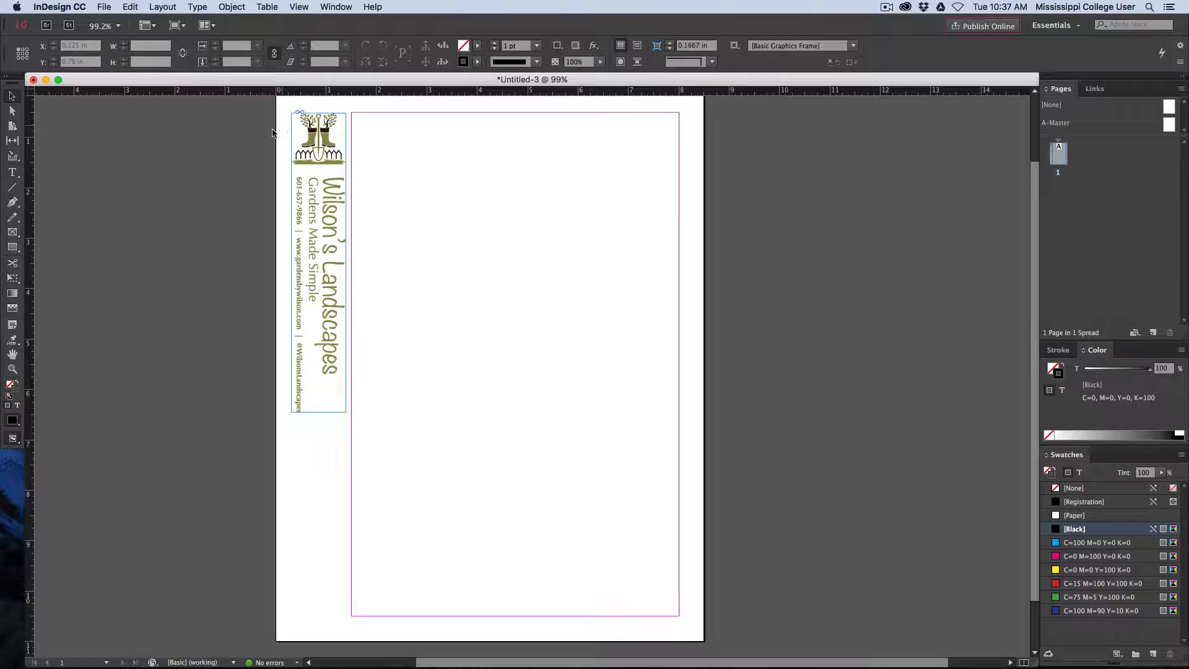
# Place LandscapeBusinessForm.jpg at full size on the pasteboard just right of the page as a reference
pyautogui.click(102, 6)
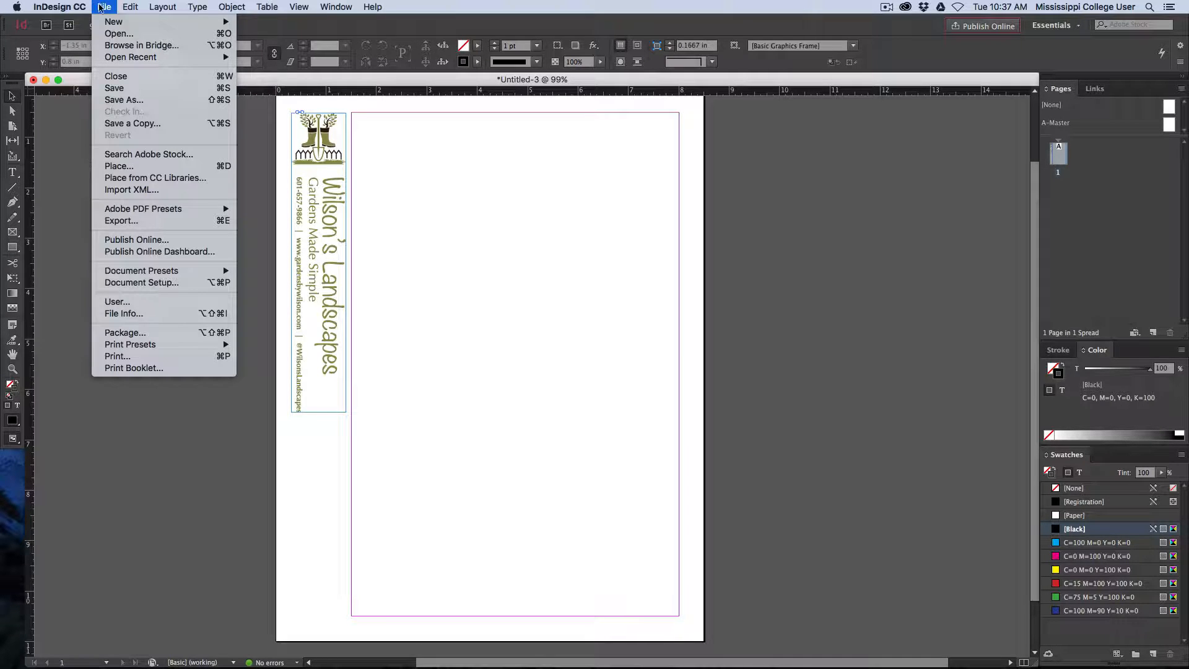
pyautogui.click(122, 169)
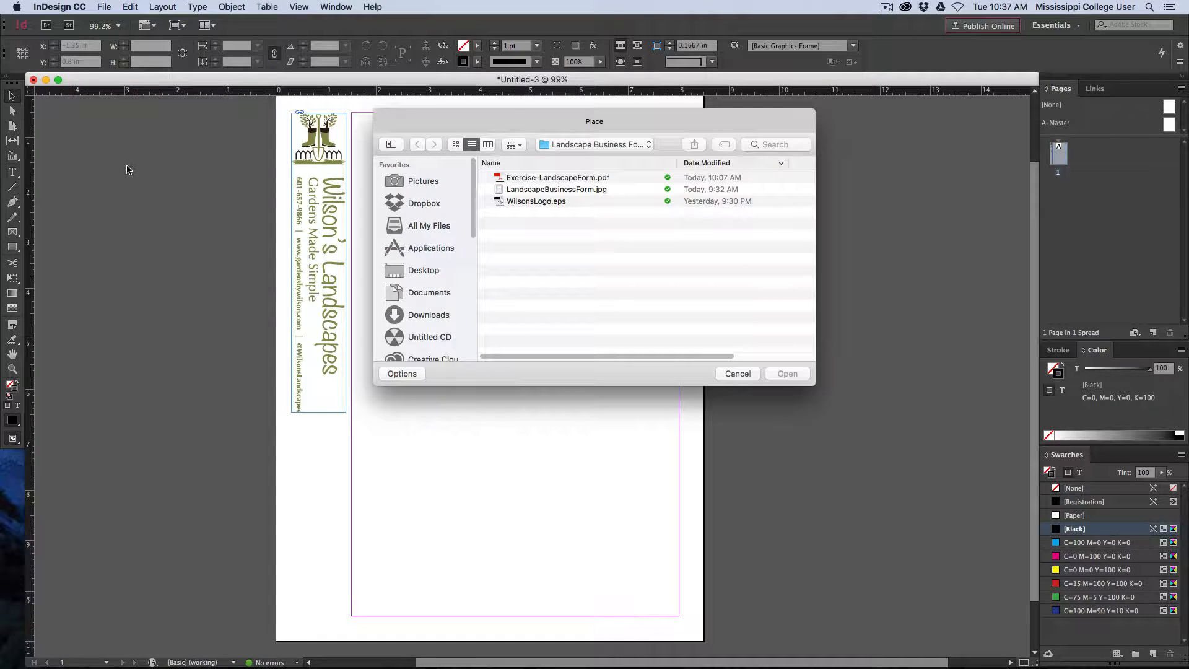
pyautogui.click(548, 189)
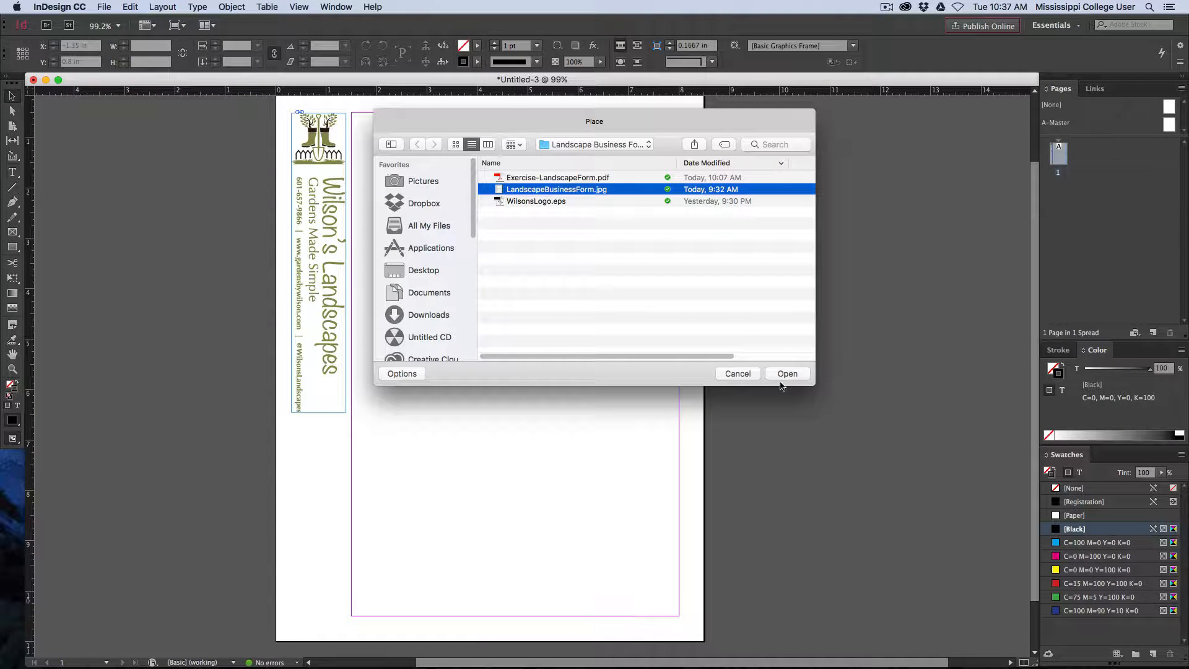
pyautogui.click(784, 372)
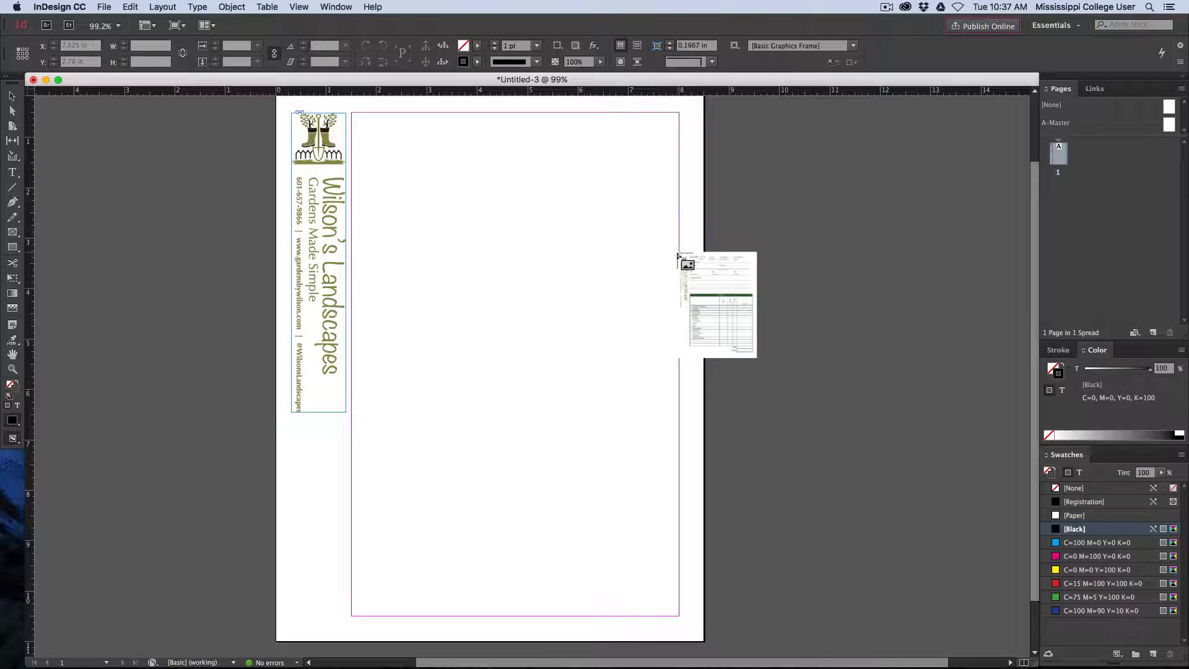
pyautogui.click(711, 117)
pyautogui.hscroll(3, 737, 274)
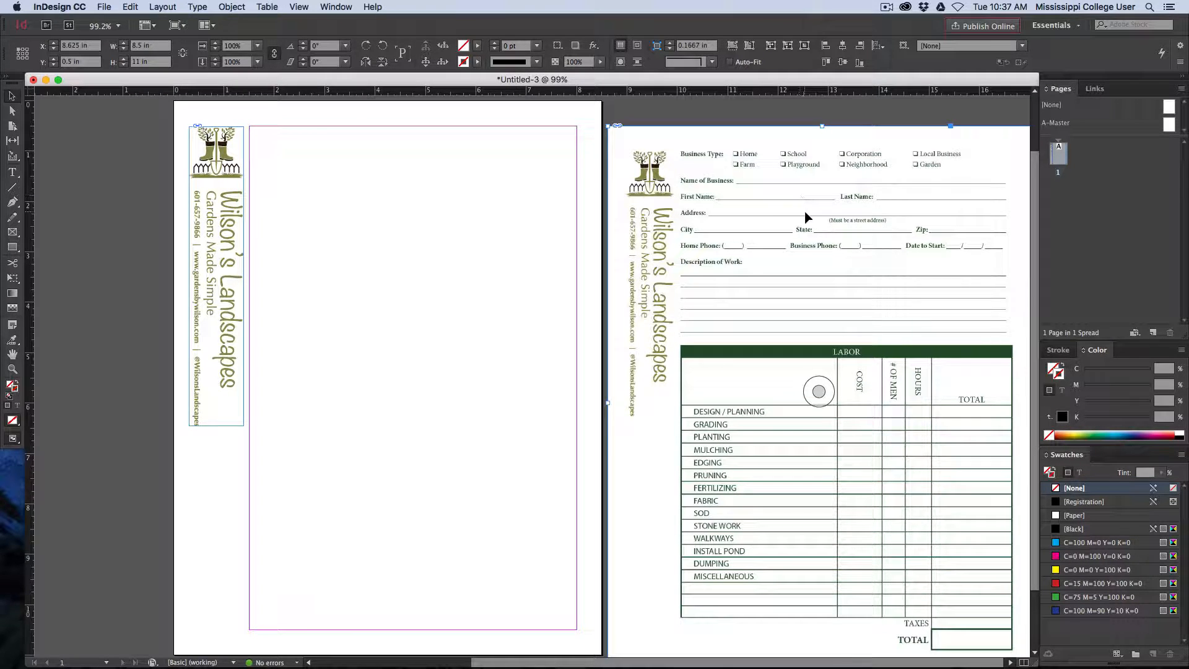
pyautogui.click(755, 109)
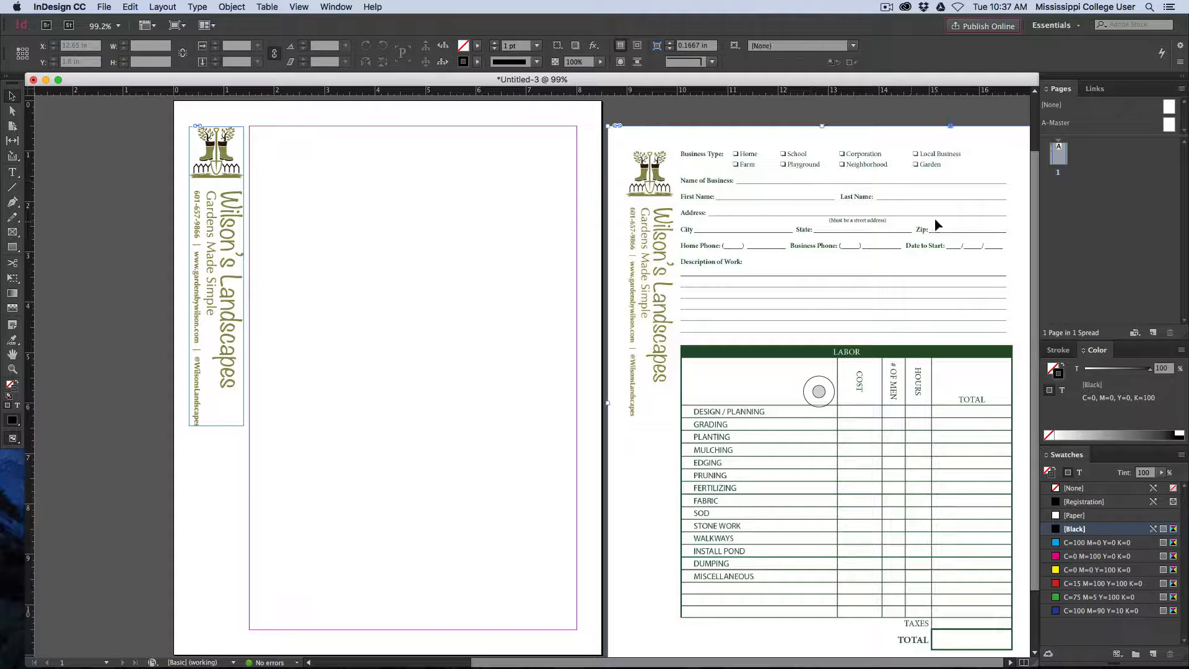
# Overlay the reference form image on the page to compare the layouts, and return it to the pasteboard right of the page
pyautogui.moveTo(892, 236); pyautogui.dragTo(518, 192)
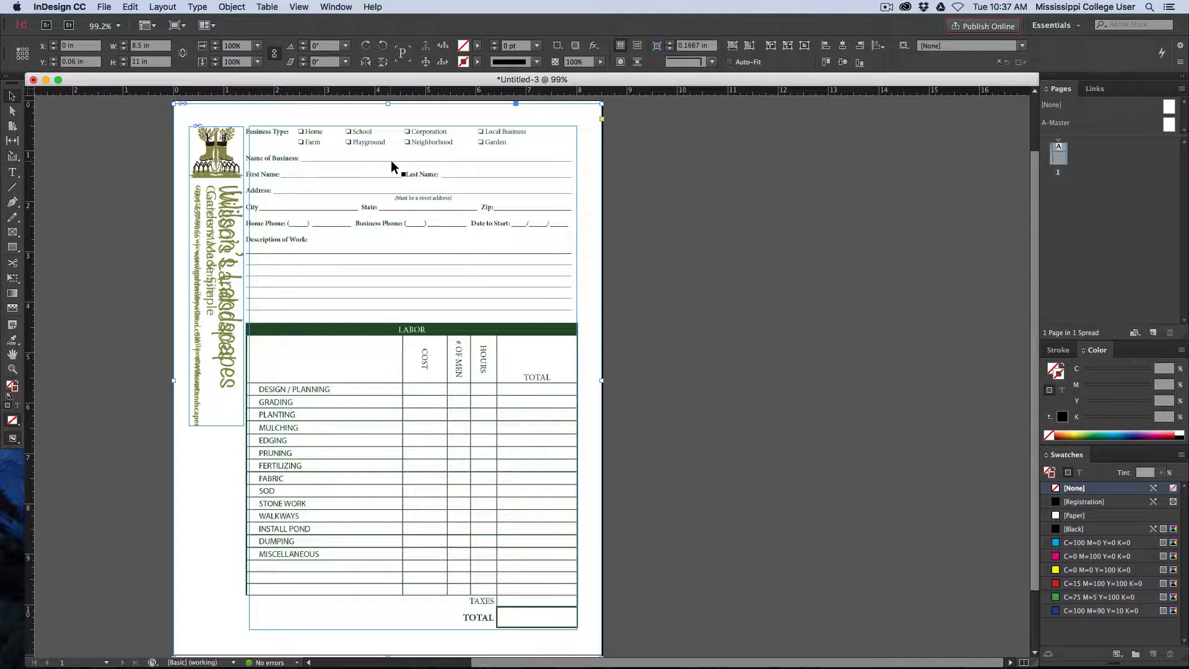
pyautogui.click(150, 118)
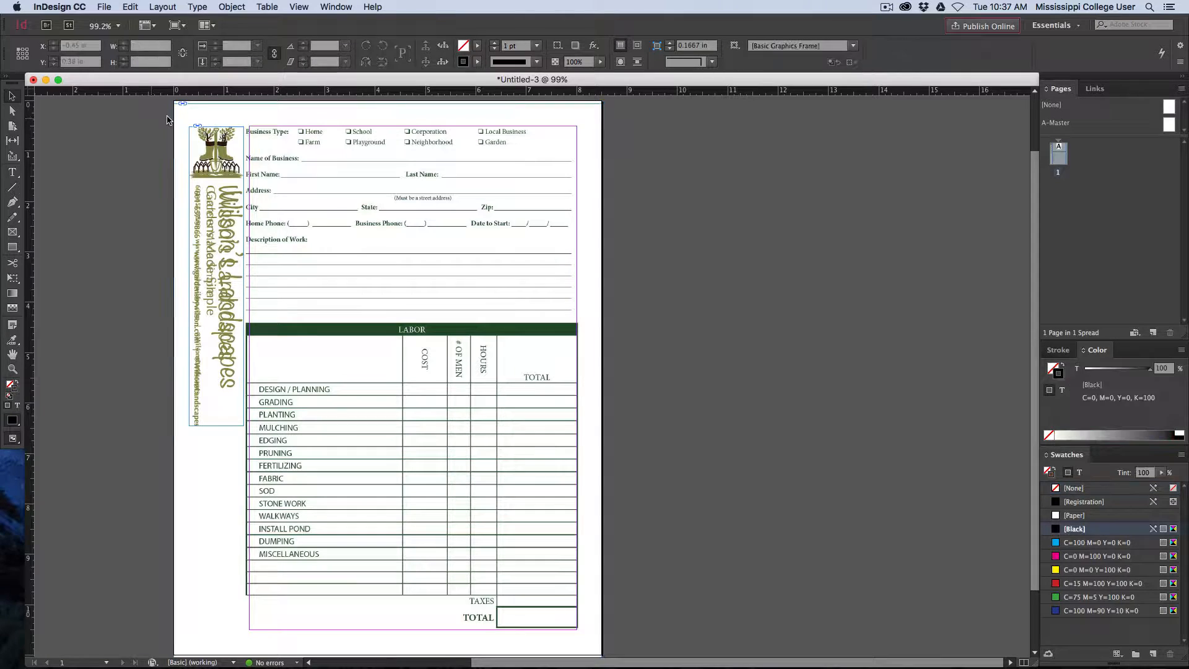
pyautogui.click(180, 114)
pyautogui.moveTo(180, 114); pyautogui.dragTo(615, 114)
pyautogui.click(495, 113)
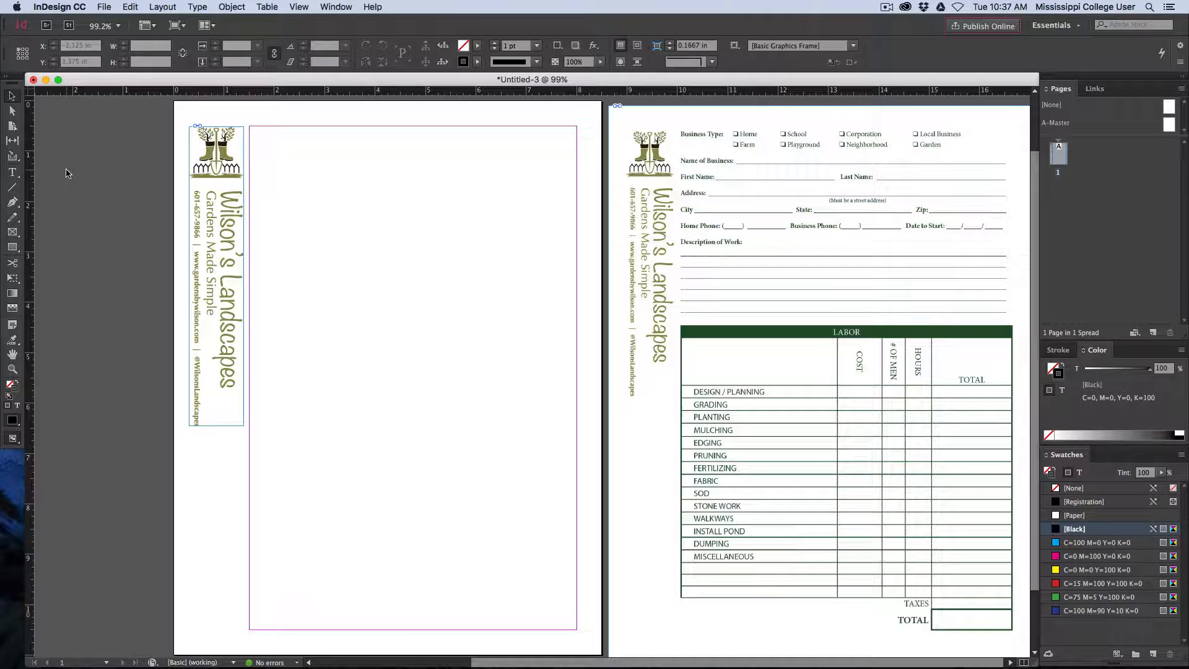
# Start the text frame with a line reading "Business Type:" followed by tab-separated options Home, School, Corporation and Local Business
pyautogui.click(11, 173)
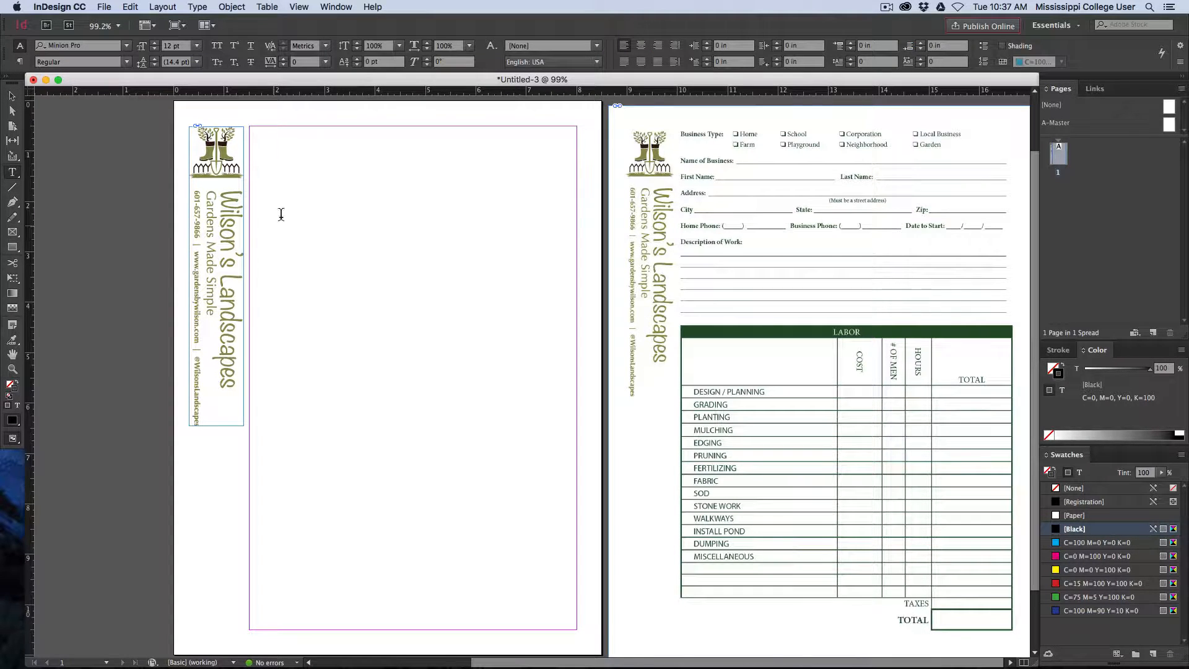
pyautogui.click(259, 138)
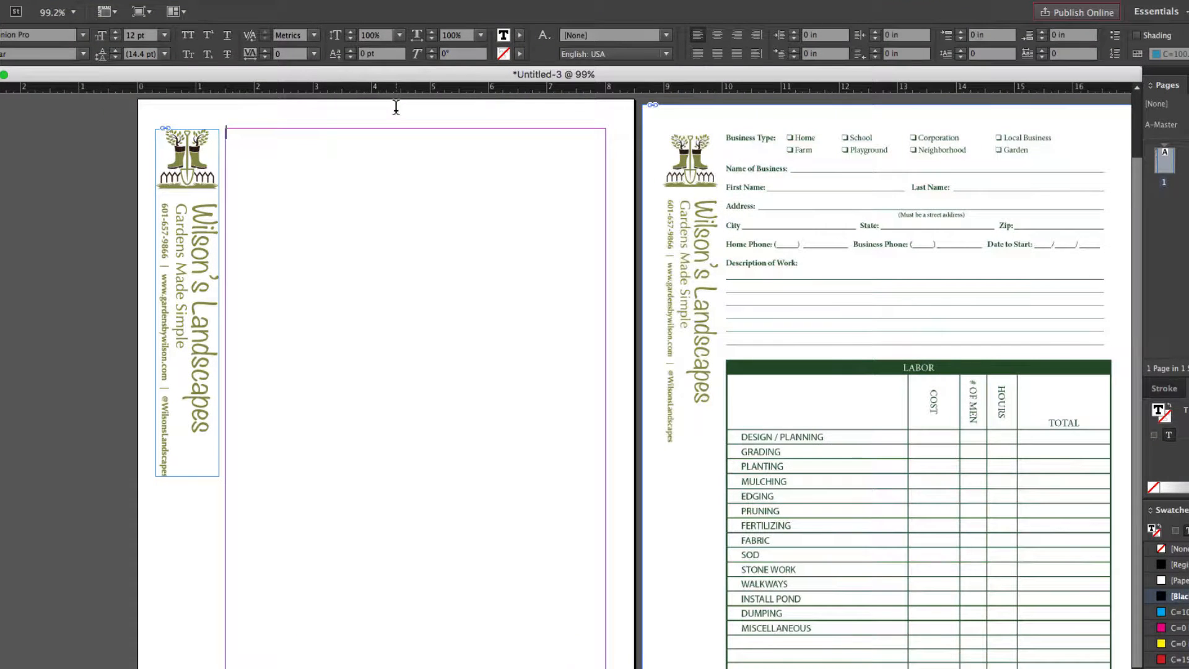
pyautogui.write('Business Type:')
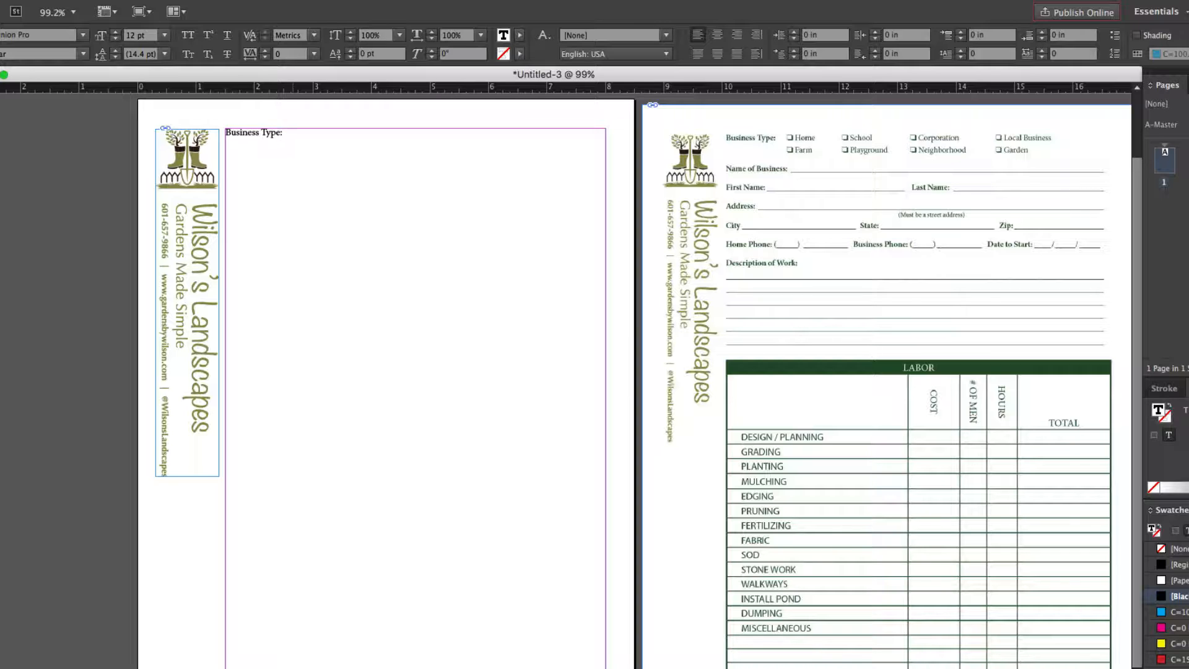
pyautogui.write('Home  School Corporatoin    Local Business')
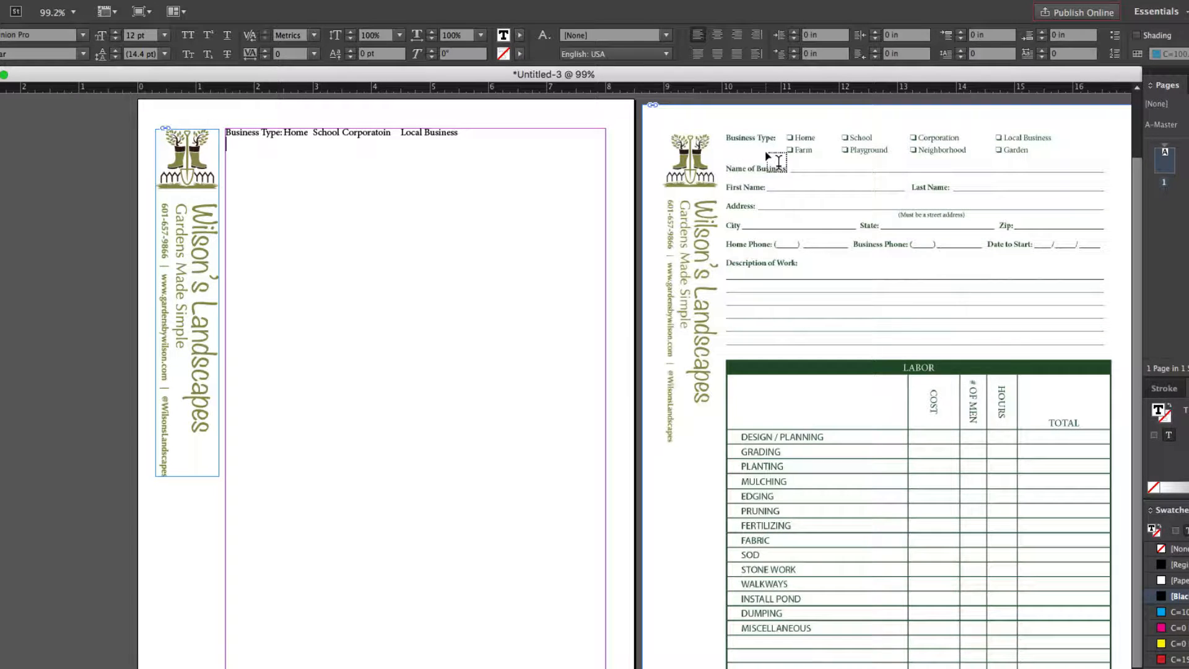
# Add a second, indented line with the tab-separated options Farm, Playground, Neighborhood and Garden
pyautogui.press('Return')
pyautogui.press('Tab')
pyautogui.write('Farm P')
pyautogui.press('Tab')
pyautogui.write('Playground')
pyautogui.press('Tab')
pyautogui.write('Neighborhood')
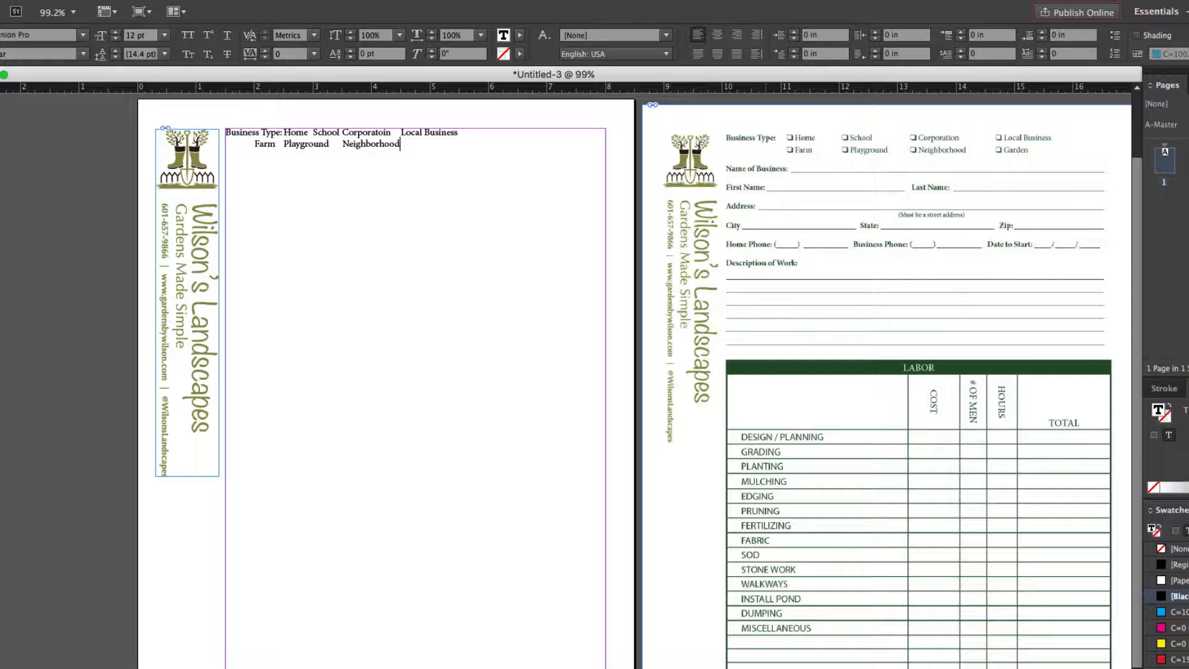
pyautogui.write('Gardn')
pyautogui.press('BackSpace')
pyautogui.write('en')
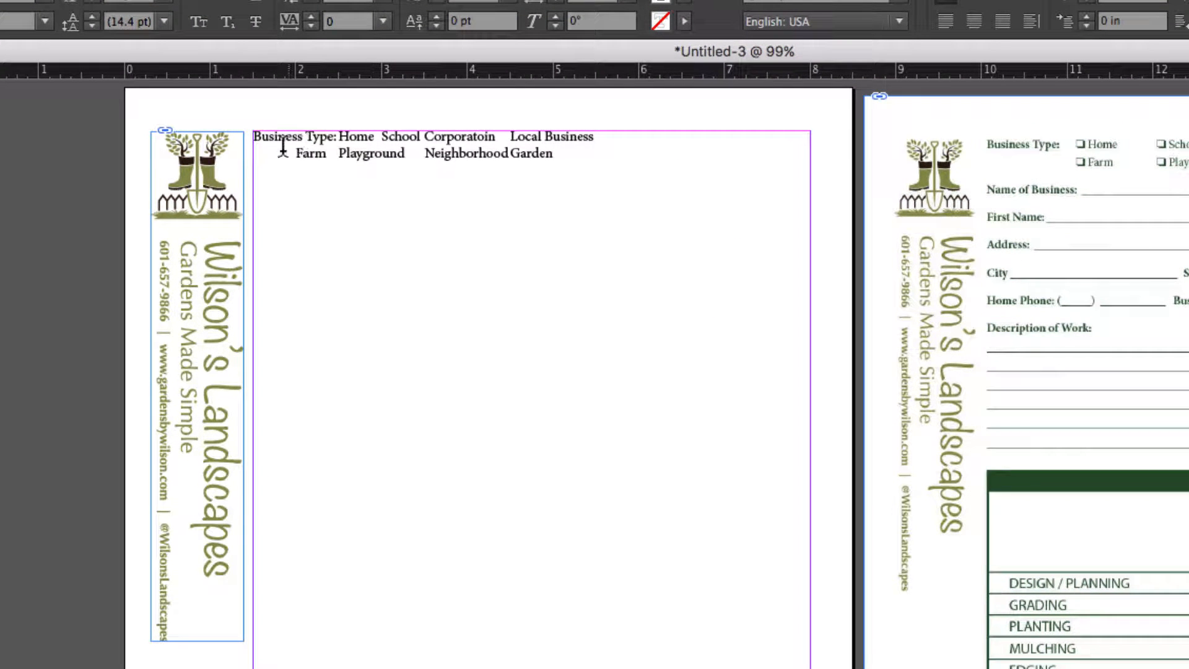
# Correct the misspelled ending of "Corporation" in the business type line
pyautogui.click(486, 148)
pyautogui.click(488, 137)
pyautogui.press('BackSpace')
pyautogui.write('o')
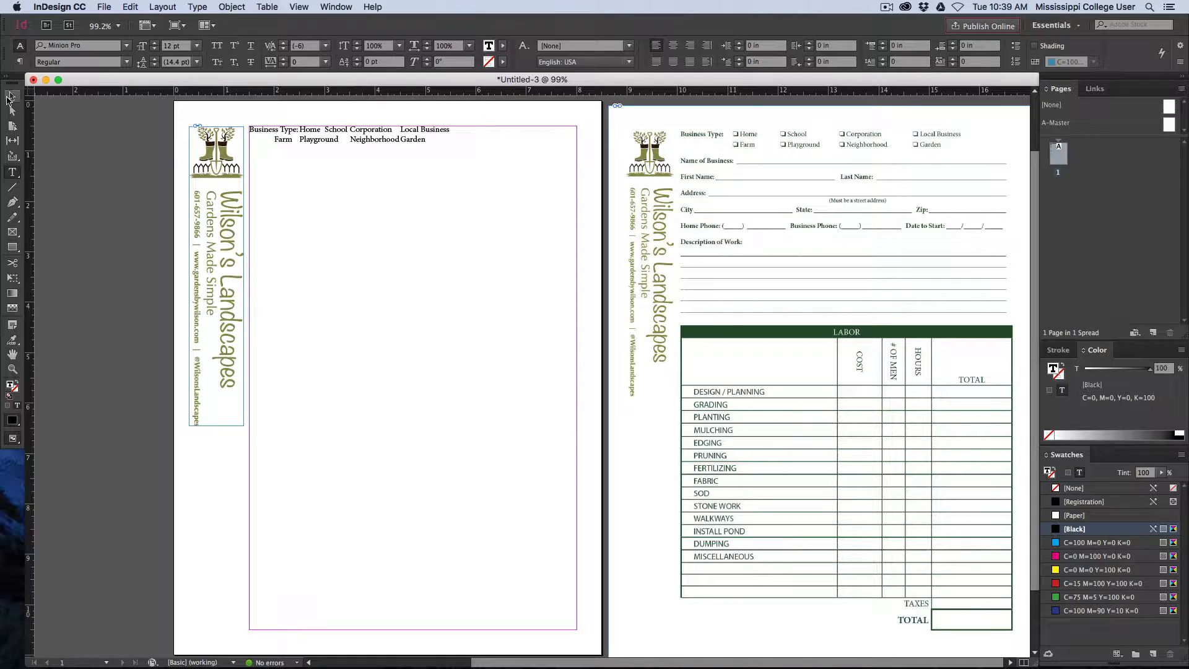
# Place the insertion point before "Home" and display the Zapf Dingbats glyphs
pyautogui.click(10, 96)
pyautogui.press('super+equal')
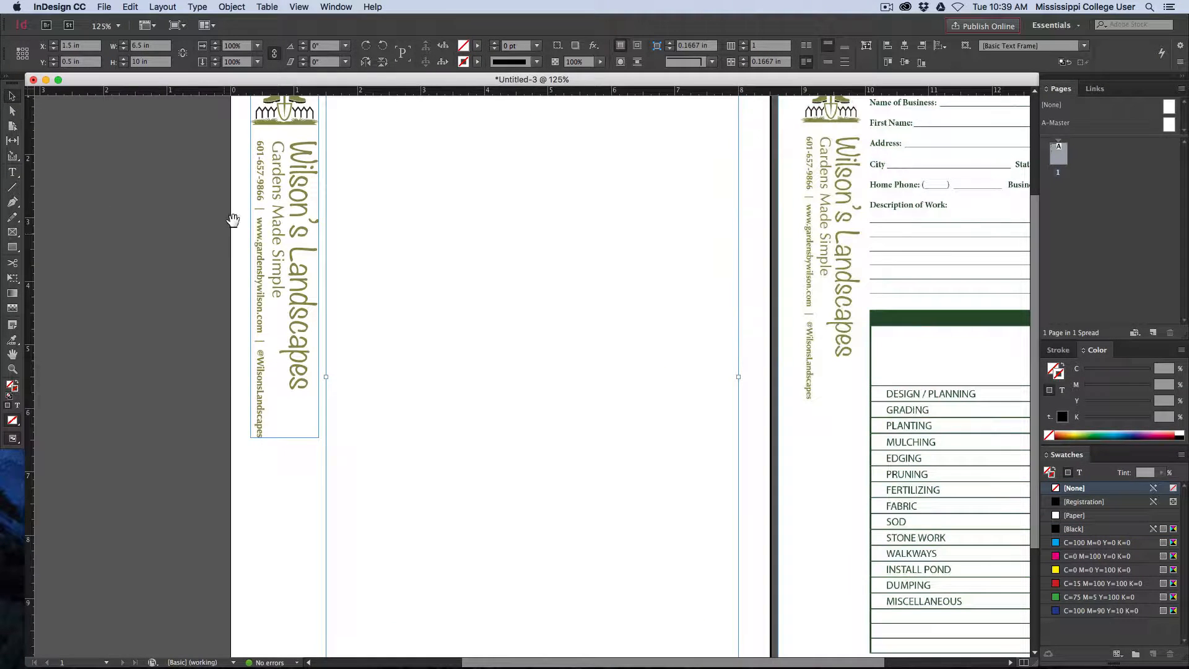
pyautogui.scroll(5, 232, 220)
pyautogui.press('t')
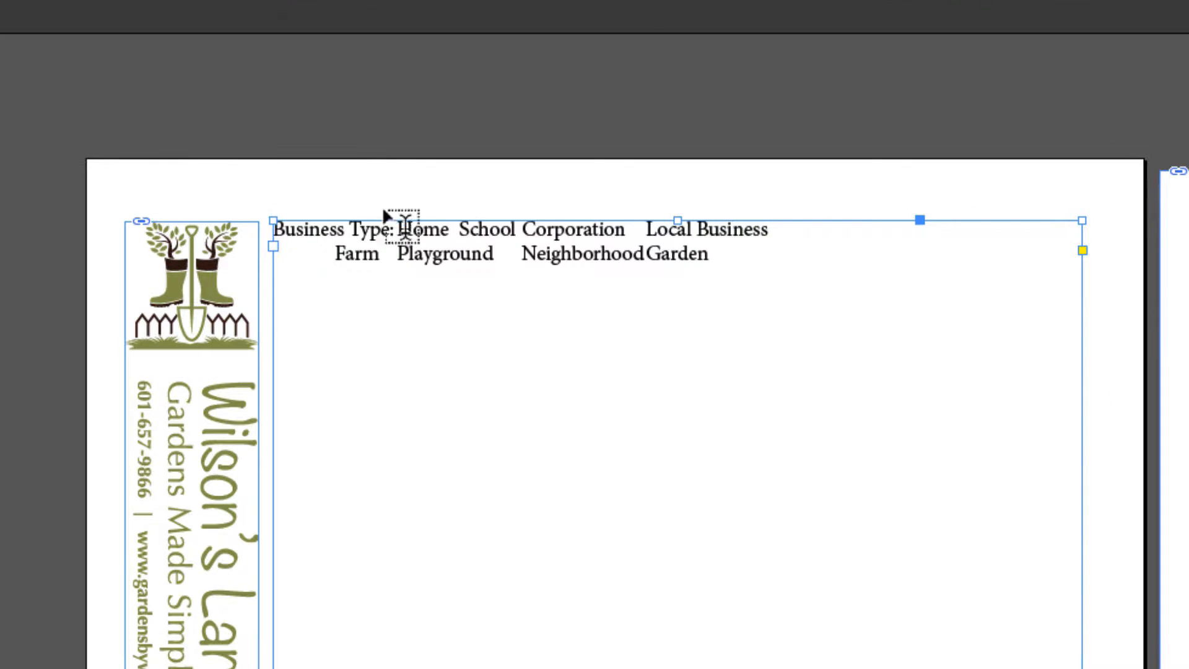
pyautogui.click(389, 217)
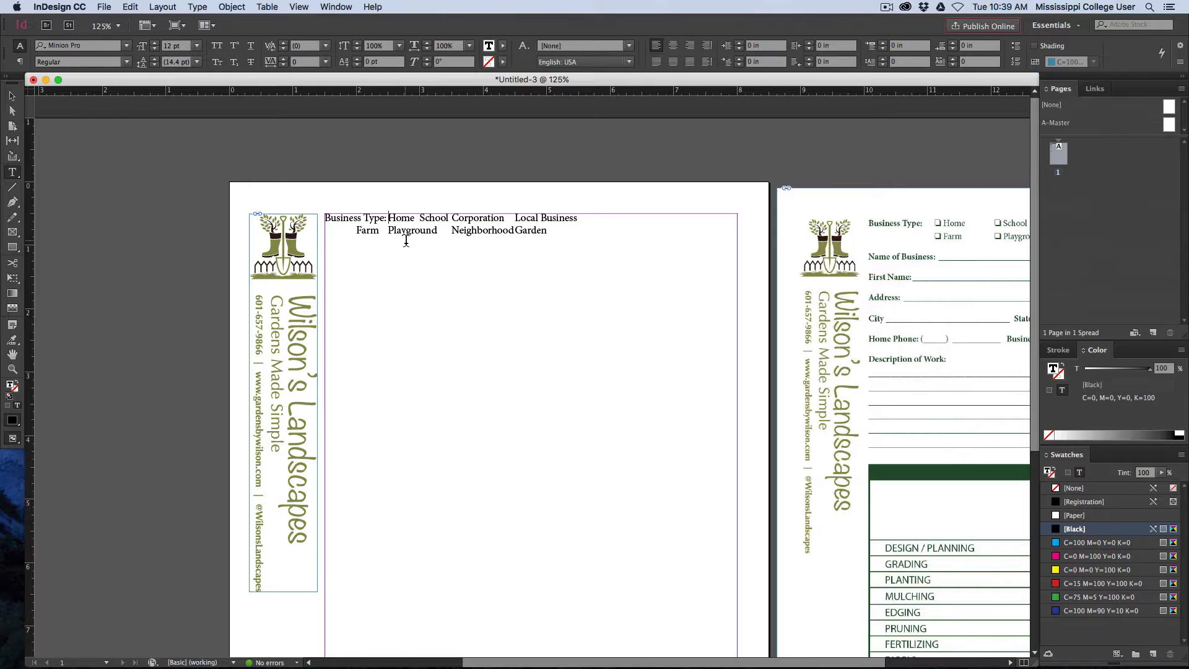
pyautogui.click(198, 7)
pyautogui.click(207, 101)
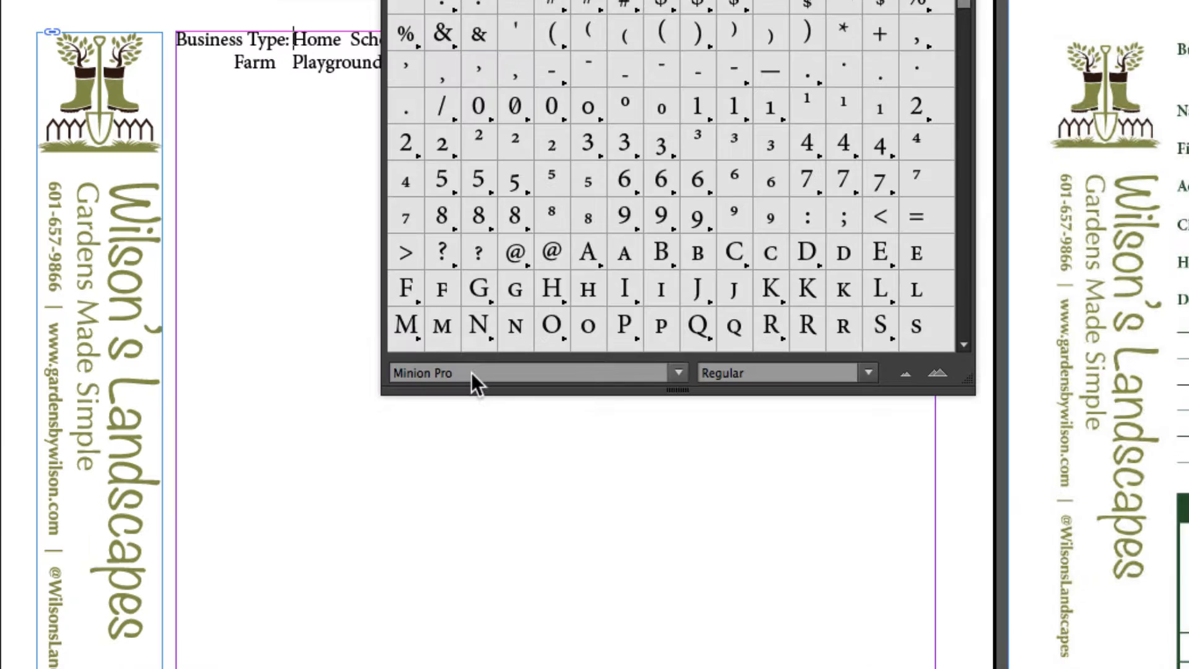
pyautogui.click(485, 398)
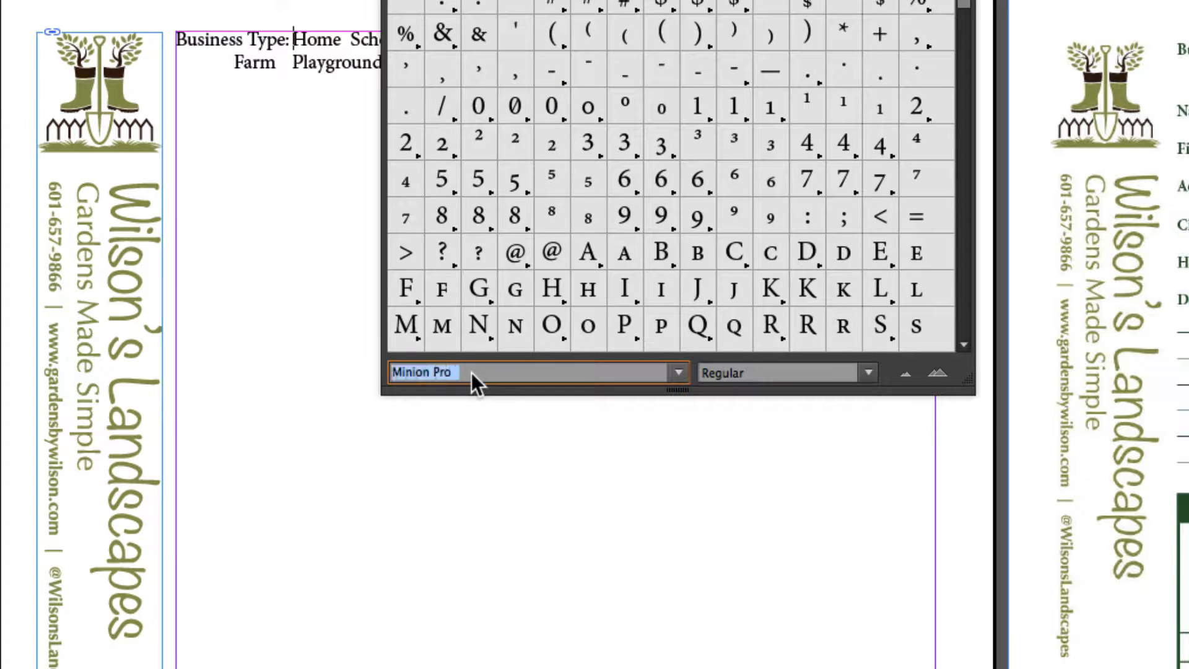
pyautogui.write('Zapf Dingbats')
pyautogui.press('Return')
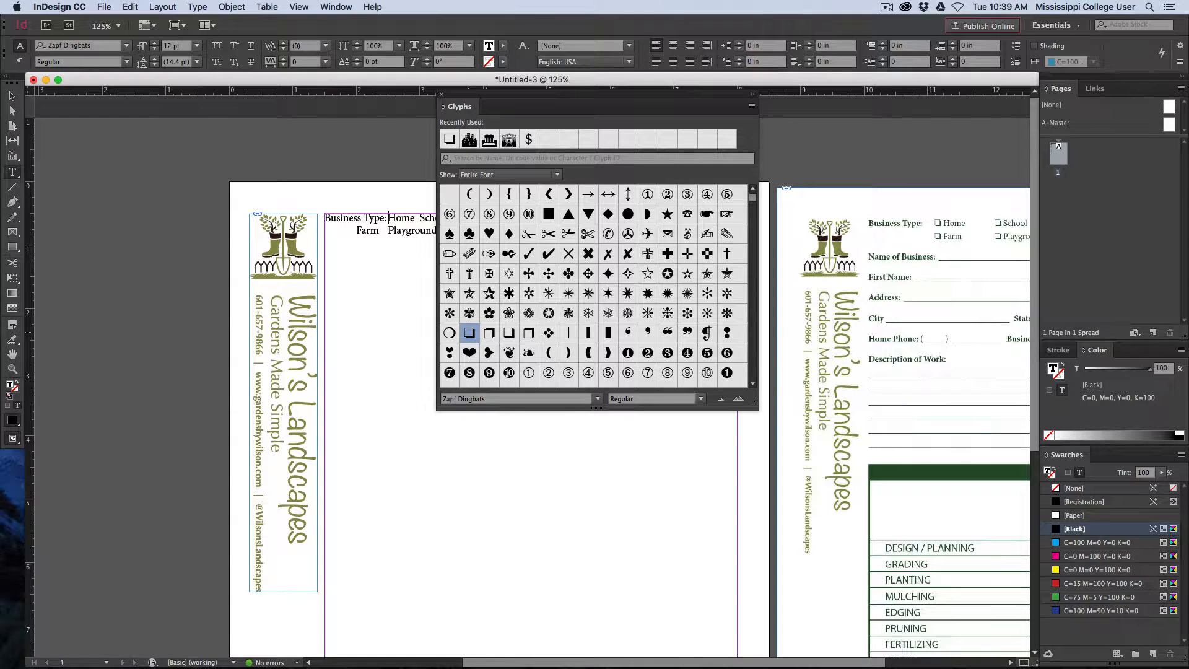
# Insert the shadowed checkbox glyph and a space before "Home", and close the glyph list
pyautogui.doubleClick(468, 332)
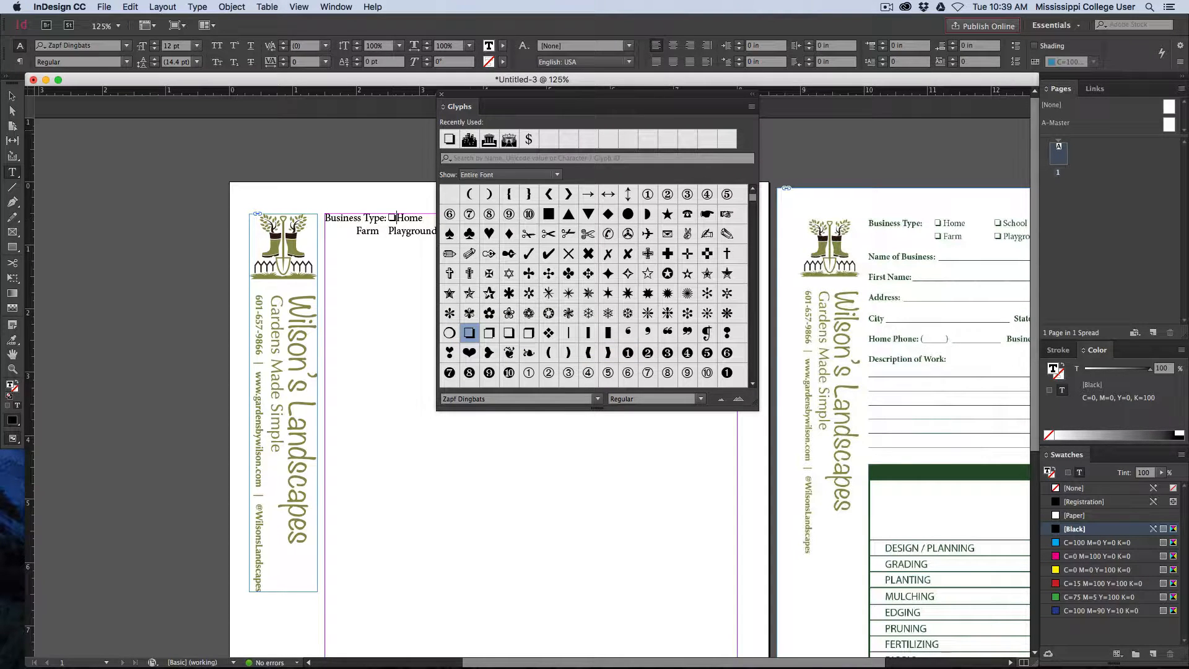
pyautogui.moveTo(495, 107); pyautogui.dragTo(603, 108)
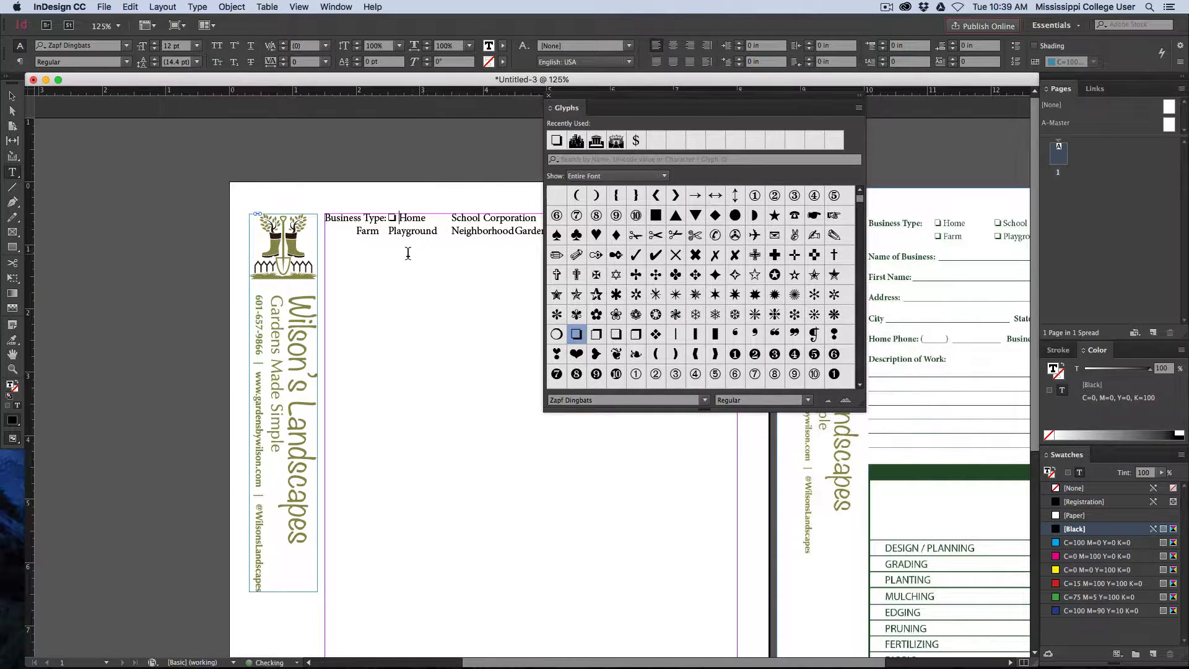
pyautogui.click(549, 96)
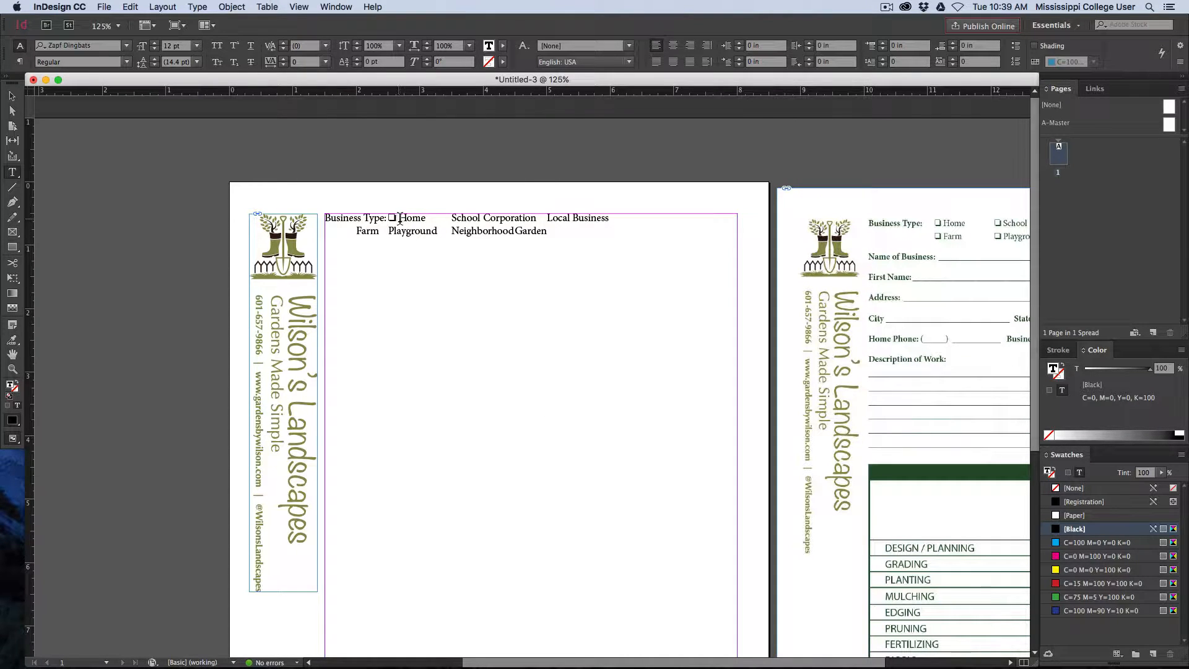
# Copy the checkbox with its space from "Home" and paste it before School, Corporation and Local Business
pyautogui.moveTo(401, 218); pyautogui.dragTo(388, 219)
pyautogui.press('cmd+c')
pyautogui.click(453, 218)
pyautogui.press('cmd+v')
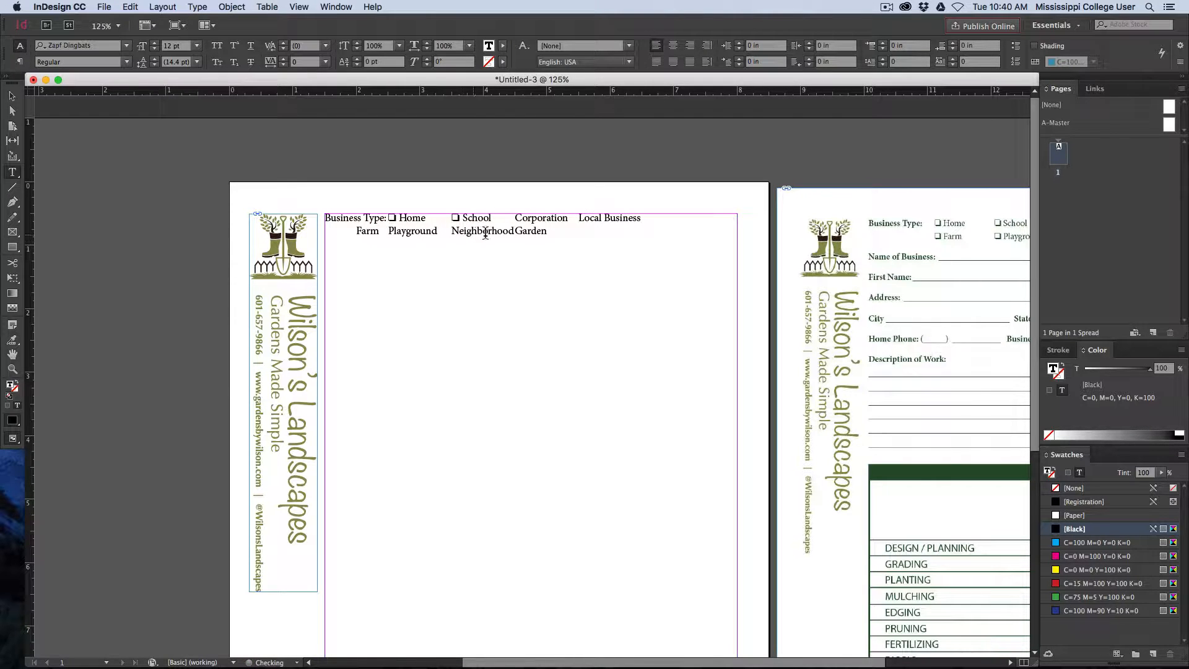
pyautogui.click(515, 218)
pyautogui.press('cmd+v')
pyautogui.click(610, 218)
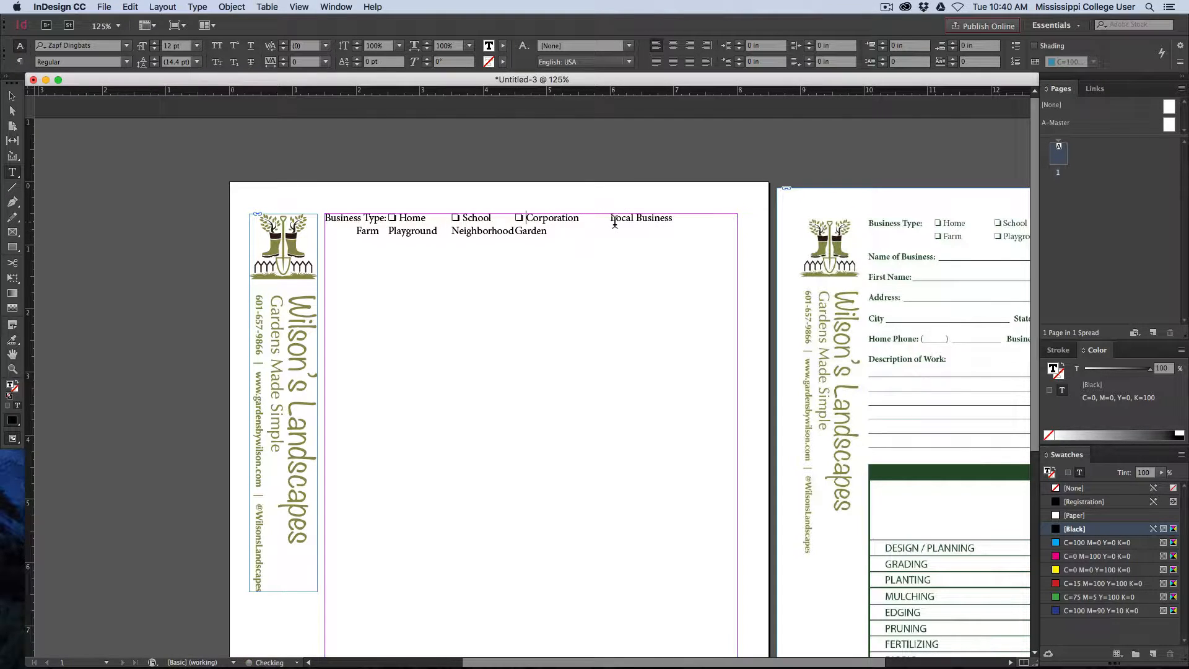
pyautogui.press('cmd+v')
# Paste the checkbox before Farm, Playground, Neighborhood and Garden in the second line
pyautogui.click(357, 231)
pyautogui.press('super+v')
pyautogui.click(419, 231)
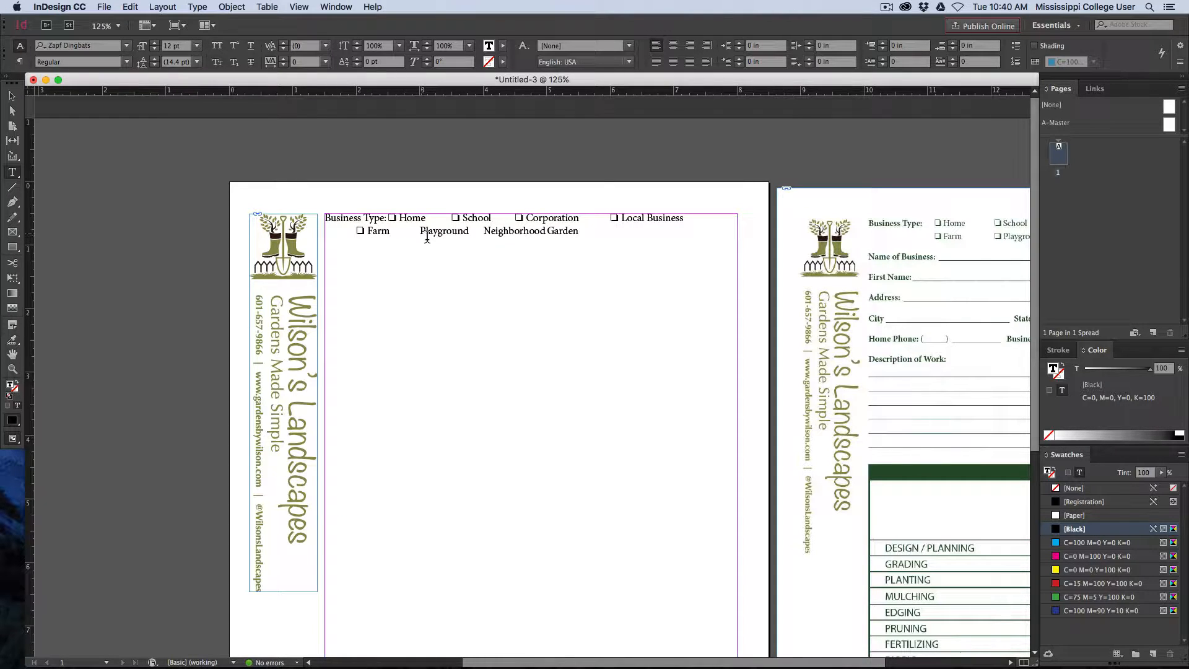
pyautogui.press('super+v')
pyautogui.click(484, 231)
pyautogui.press('super+v')
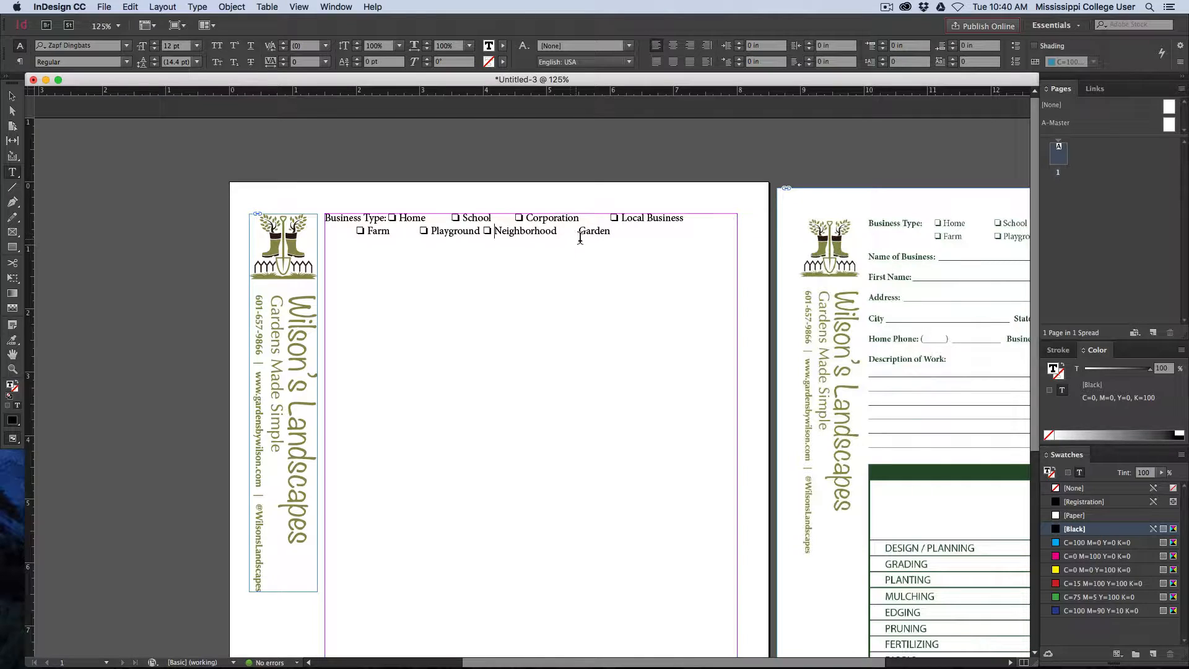
pyautogui.press('super+v')
pyautogui.click(478, 231)
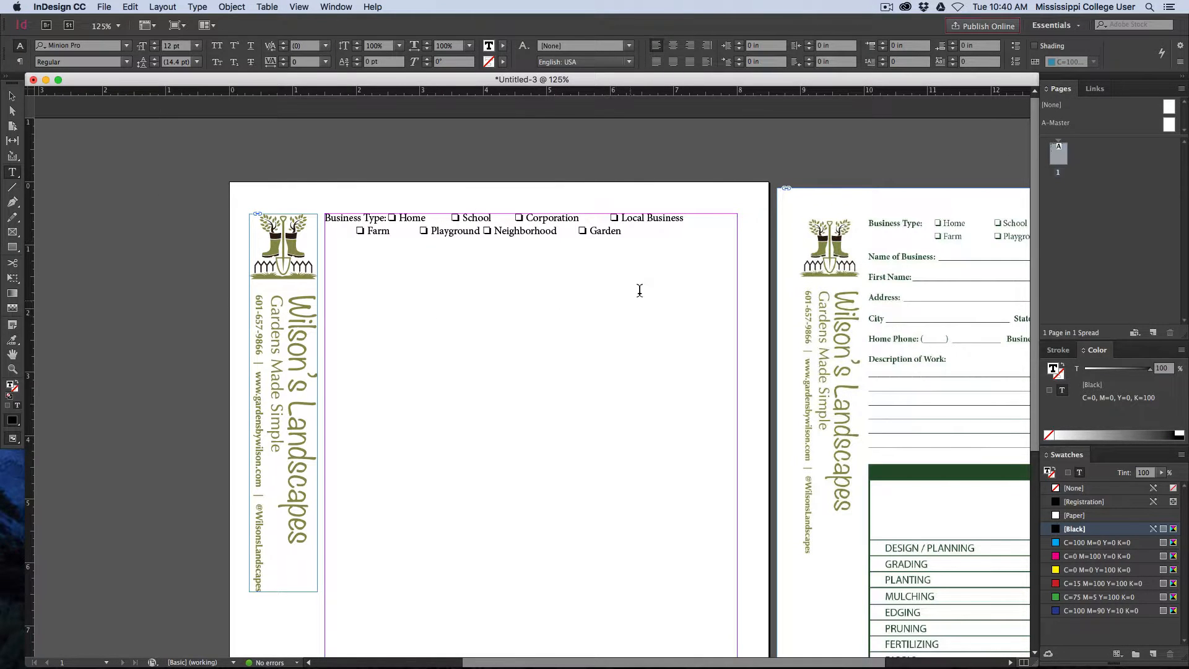
# Add a new line reading "Name of Business:" below the checkbox options
pyautogui.click(630, 230)
pyautogui.press('Return')
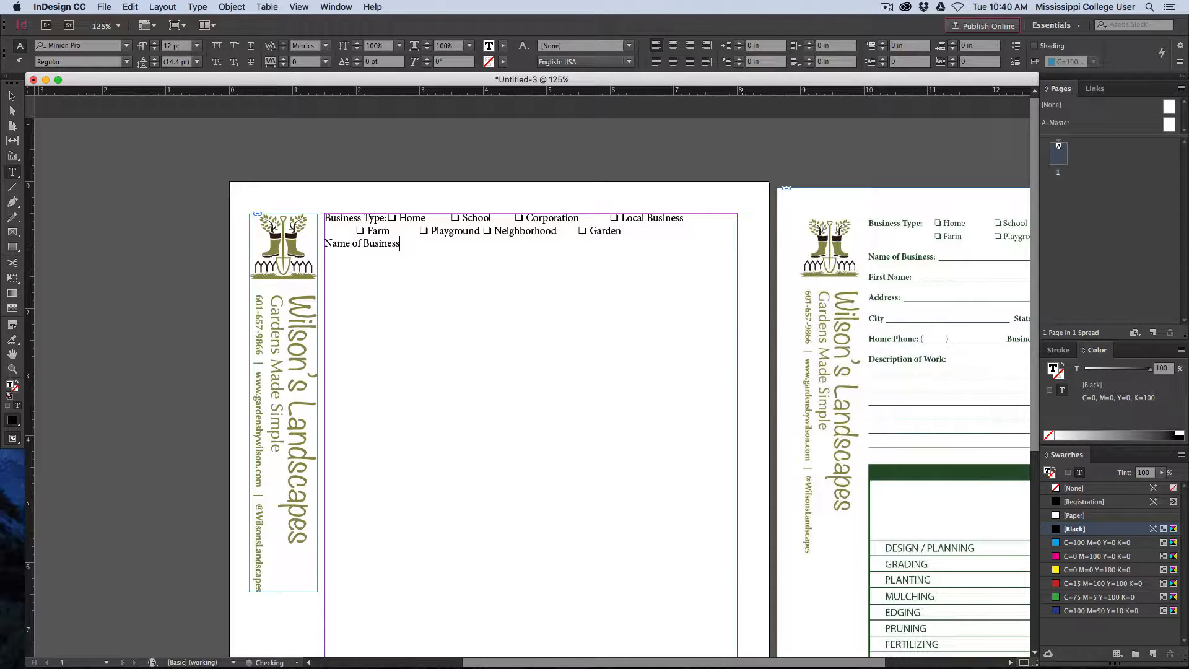
pyautogui.write('Name of Business:')
pyautogui.press('Tab')
# Add a line with tab-separated labels "First Name:" and "Last Name:", and an "Address:" line beneath it
pyautogui.click(12, 96)
pyautogui.hscroll(5, 477, 314)
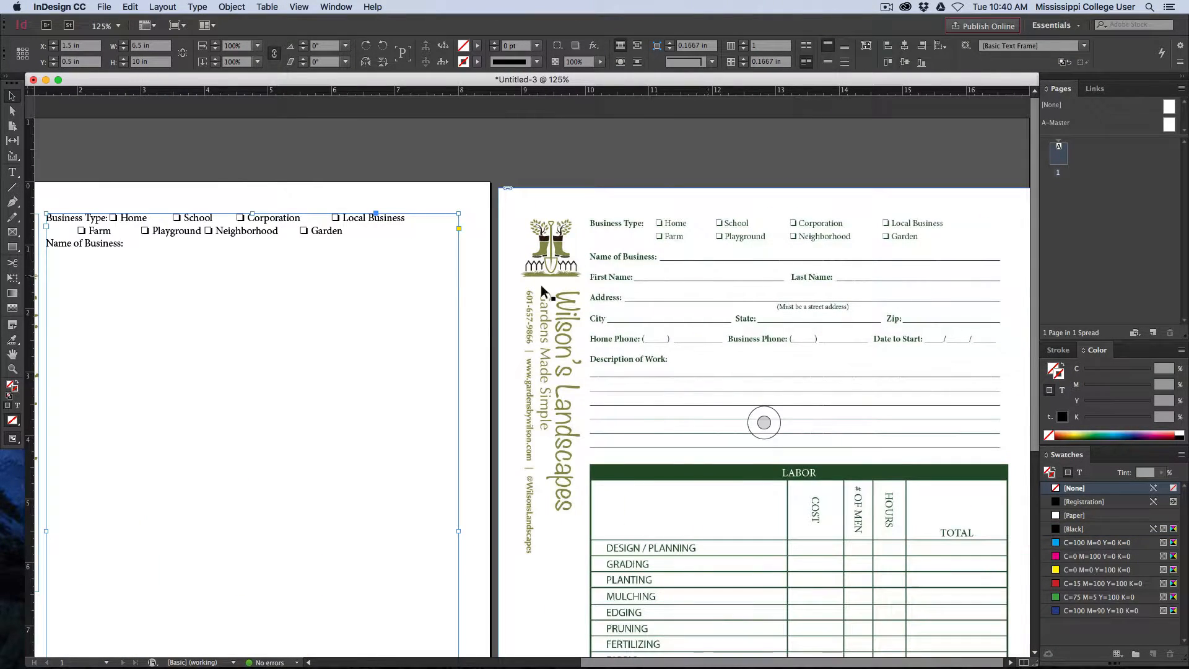
pyautogui.hscroll(-5, 597, 331)
pyautogui.doubleClick(358, 254)
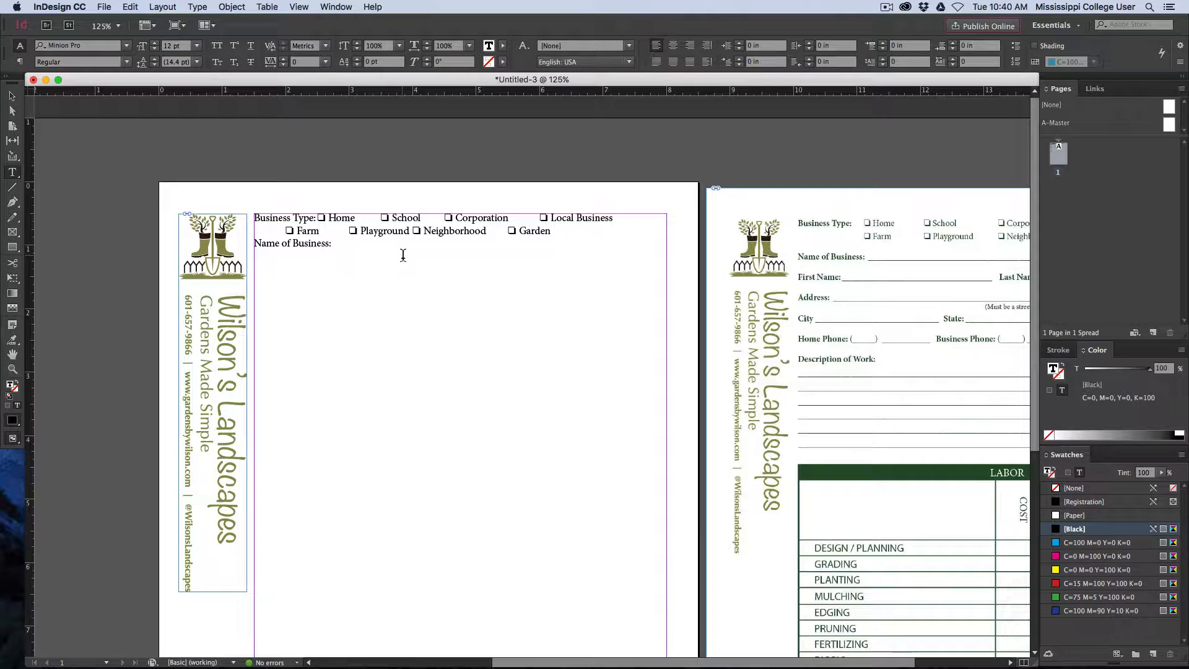
pyautogui.write('First Name:')
pyautogui.press('Tab')
pyautogui.write('Last Nam')
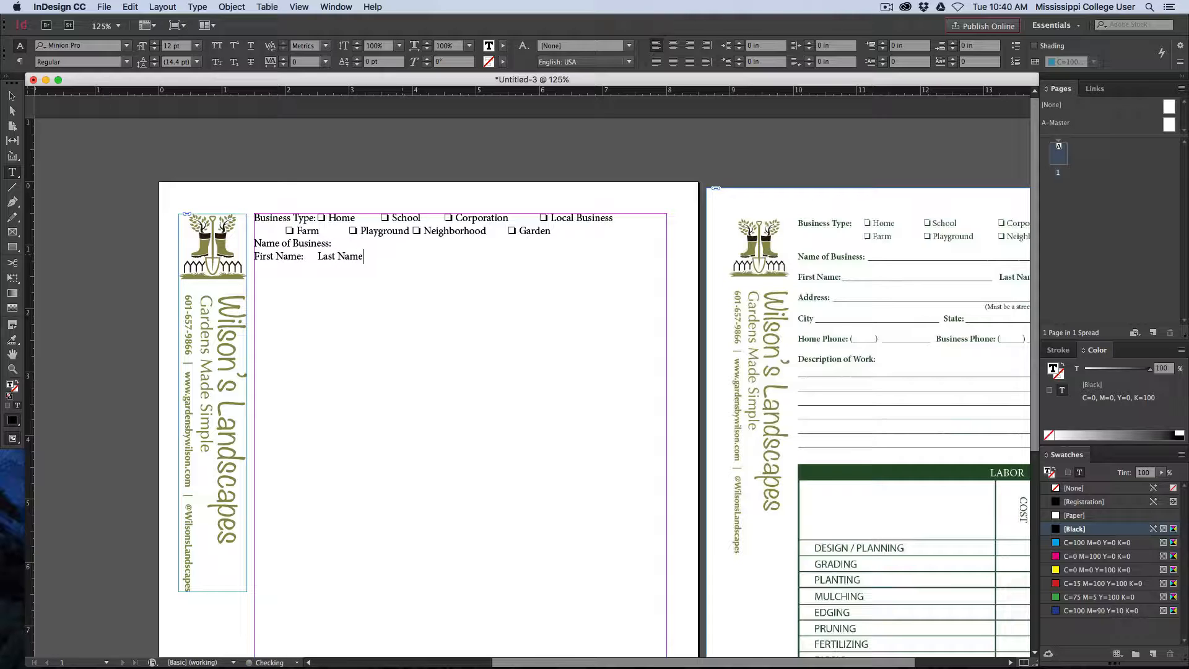
pyautogui.write('e:')
pyautogui.press('Return')
pyautogui.write('Address:')
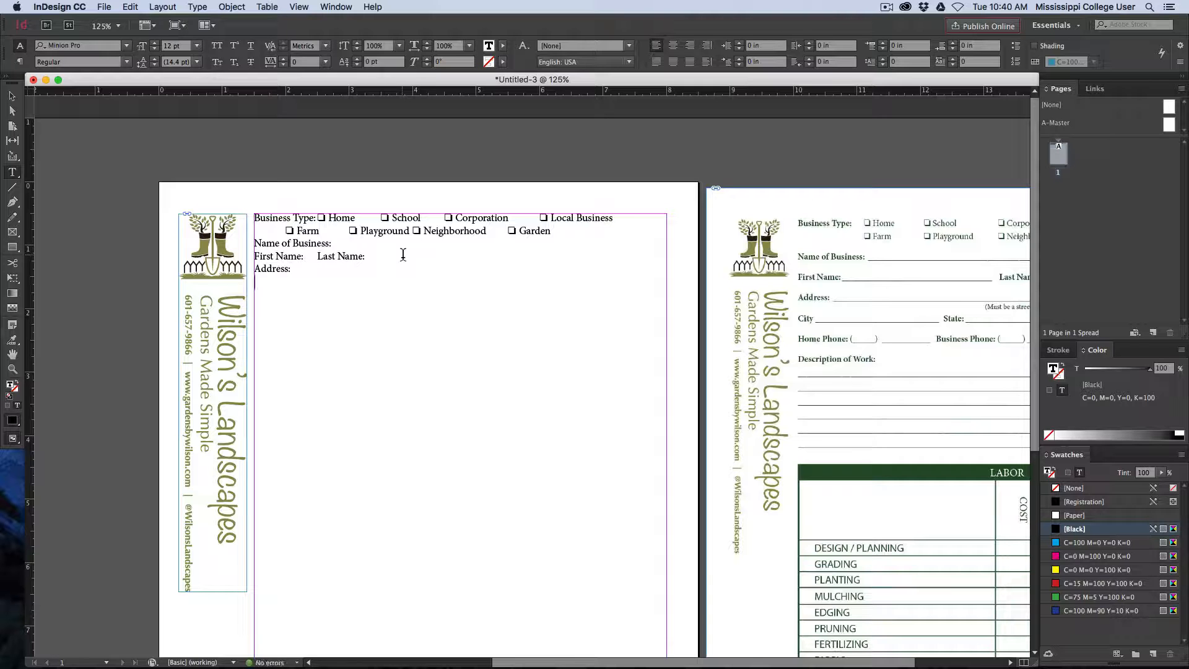
# Add the note "(Must be a street address)" on the line below "Address:"
pyautogui.click(12, 96)
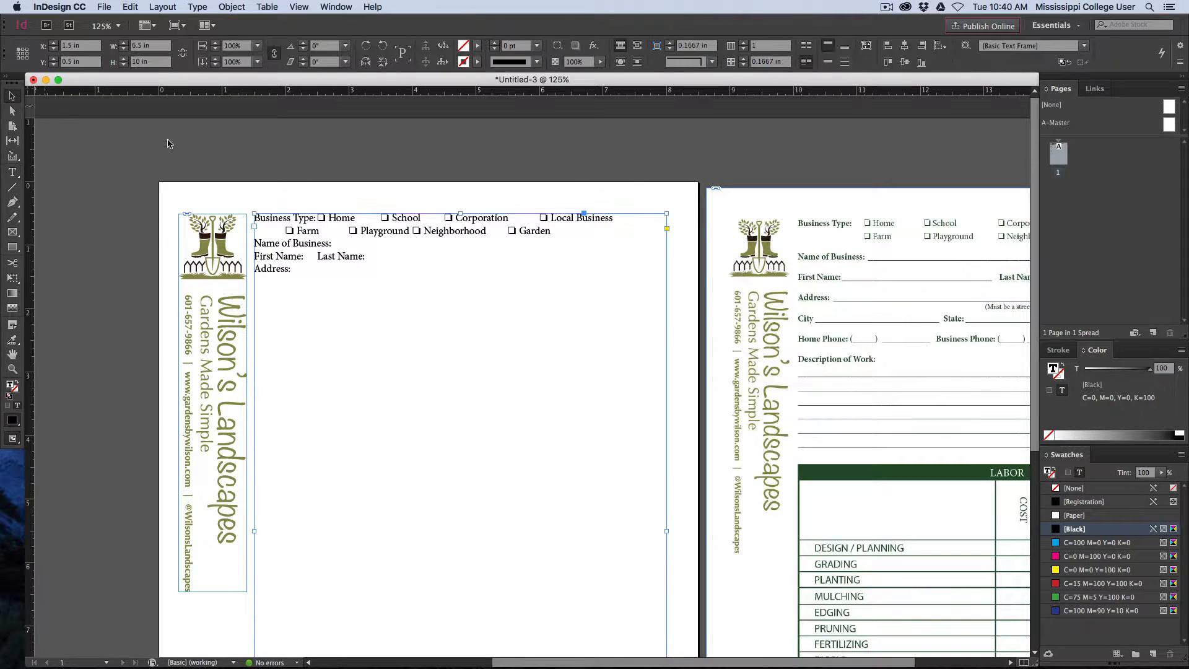
pyautogui.hscroll(5, 806, 421)
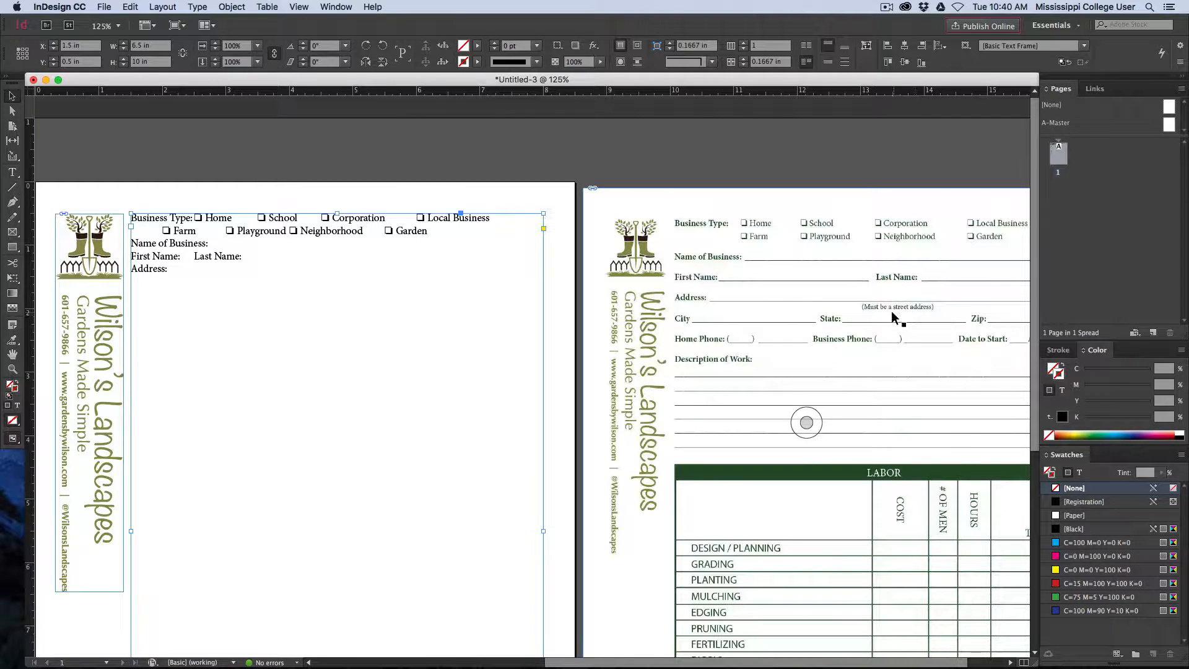
pyautogui.press('t')
pyautogui.click(238, 296)
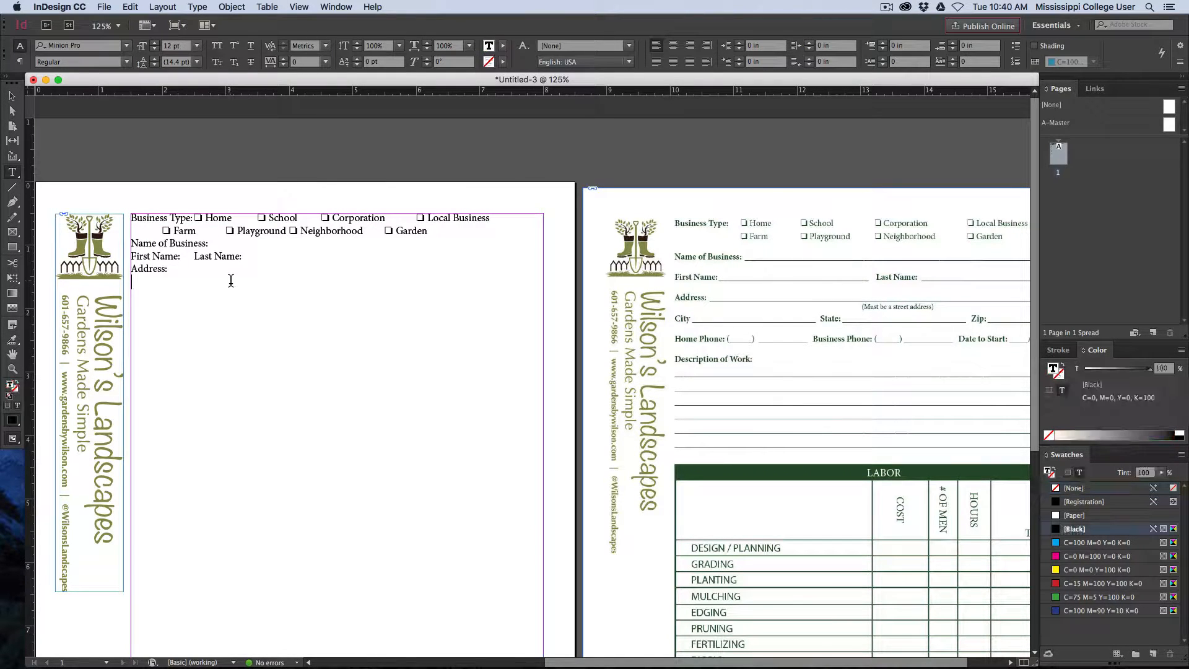
pyautogui.press('Return')
pyautogui.write('Must be a stre')
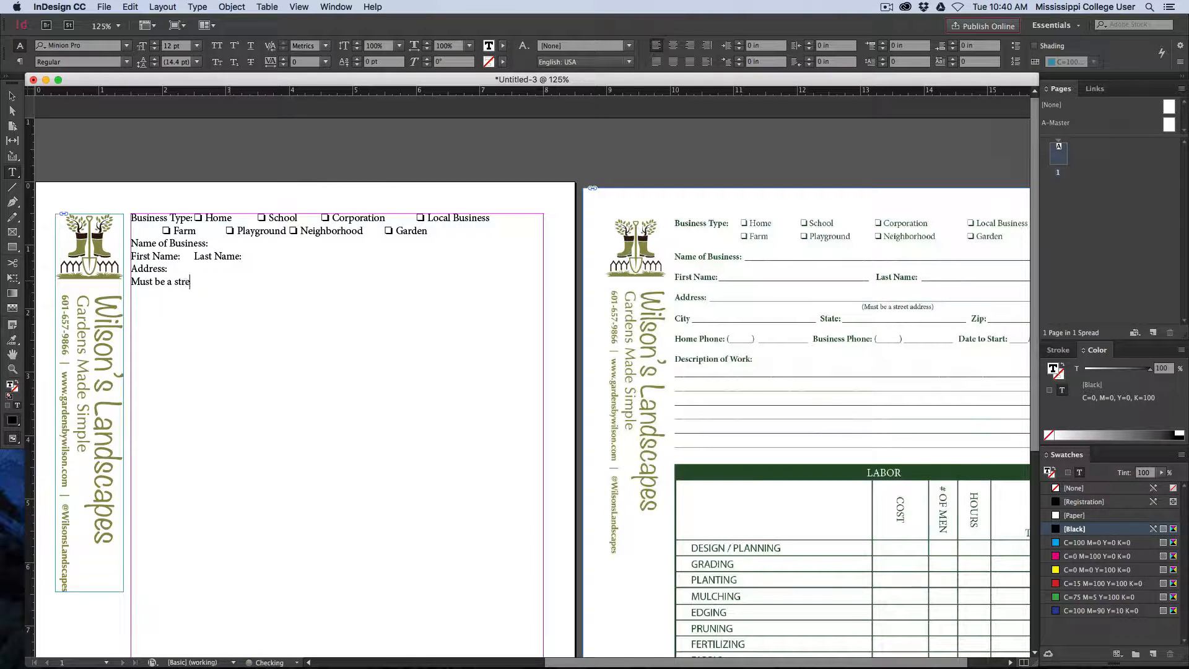
pyautogui.write('et address)')
pyautogui.click(133, 284)
pyautogui.write('((')
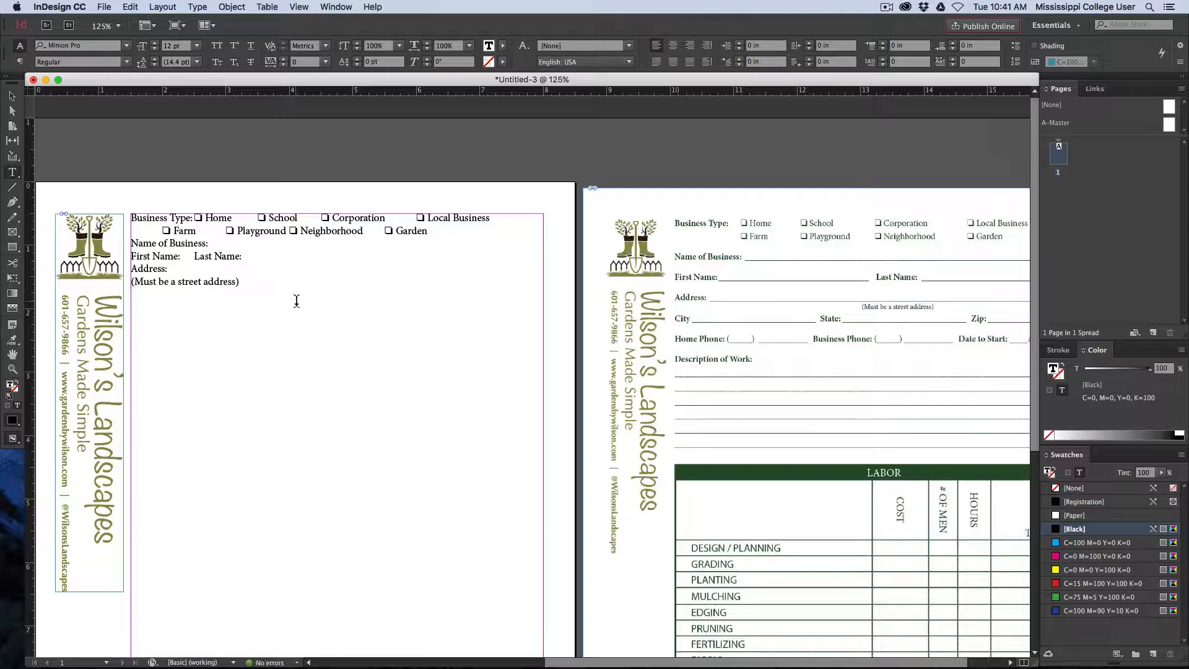
# Add a line with the tab-separated labels "City:", "State:" and "Zip:" below the street address note
pyautogui.click(296, 301)
pyautogui.press('Return')
pyautogui.write('Cit')
pyautogui.write('y:\tState:\tAi')
pyautogui.write('p:')
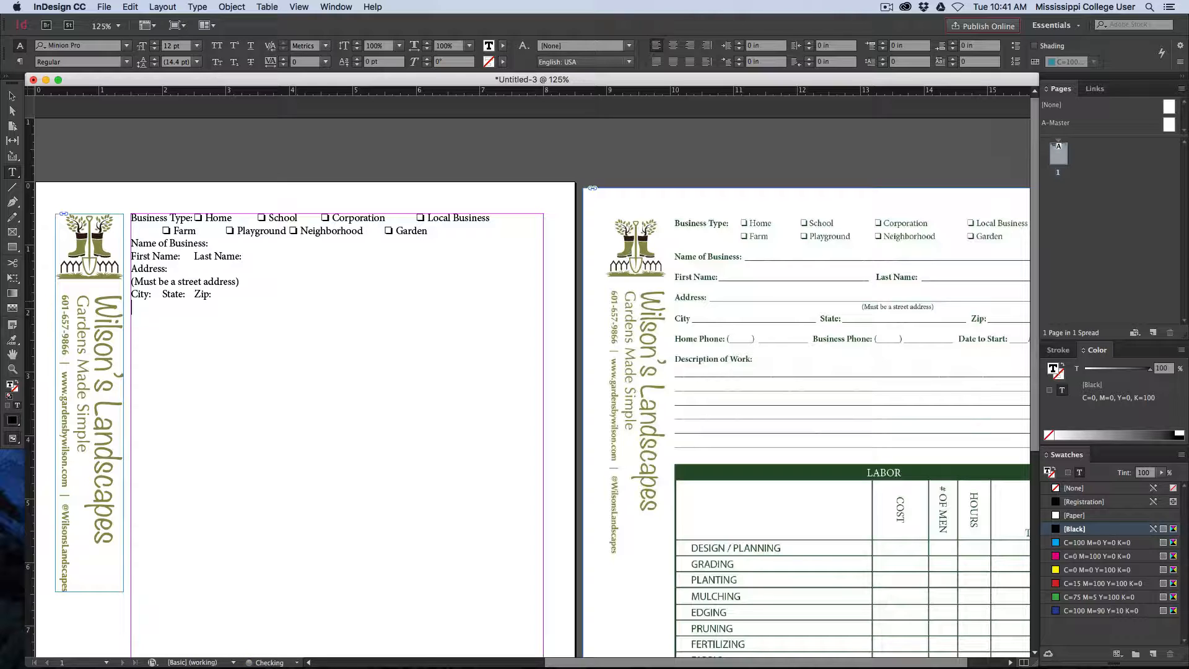
# Add a line with "Home Phone: ( )", "Business Phone: ( )" and "Date to start", spaced apart with blank gaps
pyautogui.press('Return')
pyautogui.write('Home Phone: (   )   Business Pho')
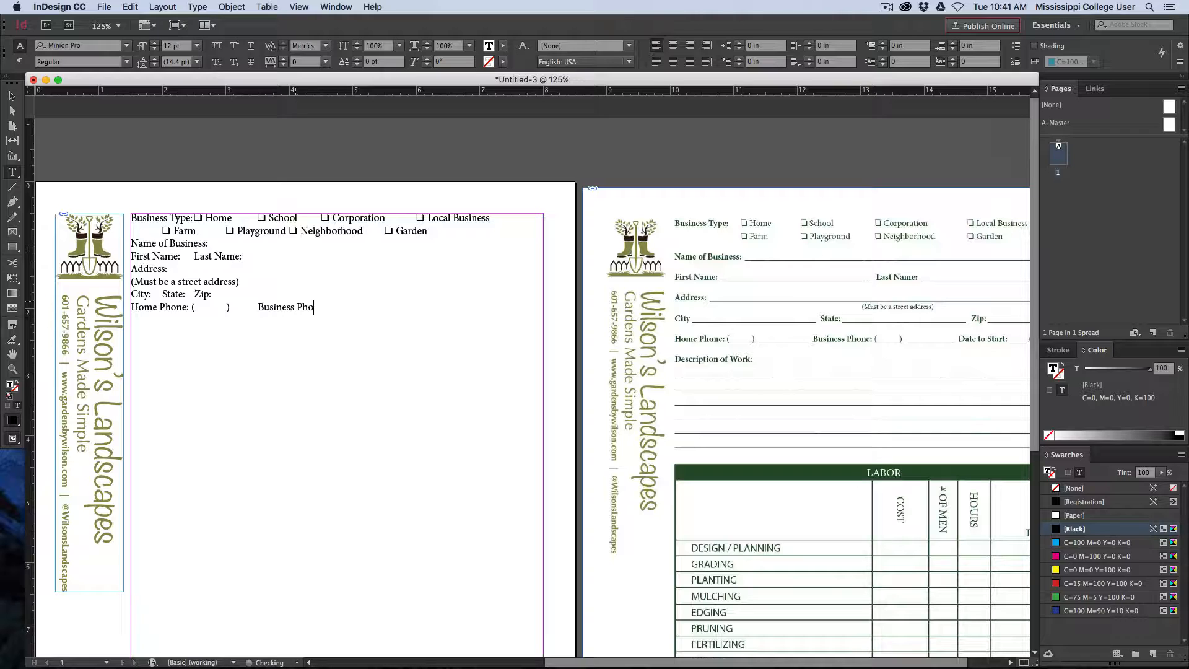
pyautogui.write('ne: (        )        Date to start')
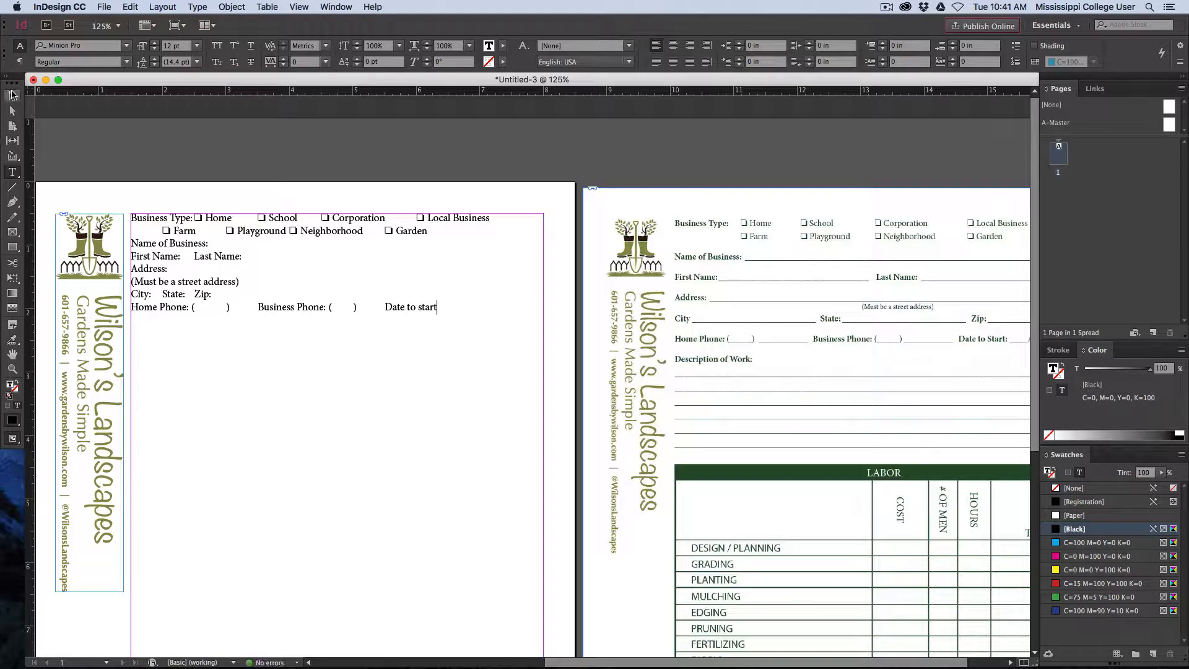
# Correct "Date to start" to "Date to Start:" and add two spaced slashes after it for the date blanks
pyautogui.press('Escape')
pyautogui.moveTo(522, 263); pyautogui.dragTo(389, 266)
pyautogui.press('t')
pyautogui.click(333, 306)
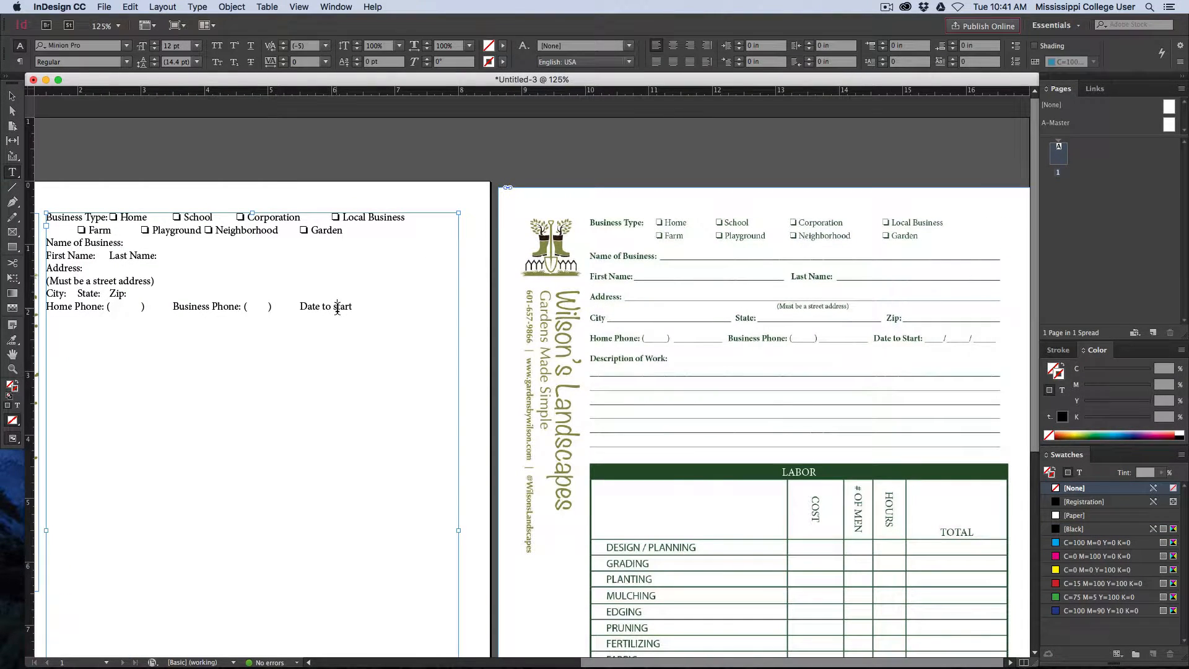
pyautogui.press('Delete')
pyautogui.write('S')
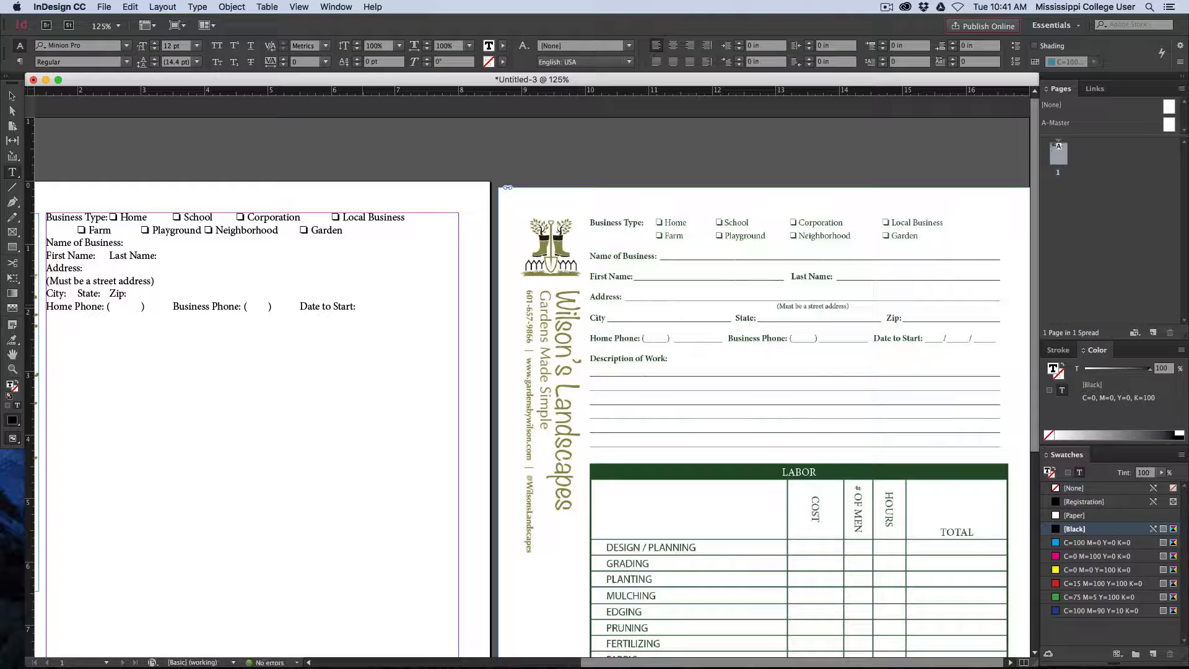
pyautogui.write('/')
# Add the label "Description of Work:" on the line below the phone numbers, followed by several blank tabbed lines
pyautogui.write('D')
pyautogui.write('escription of Work:')
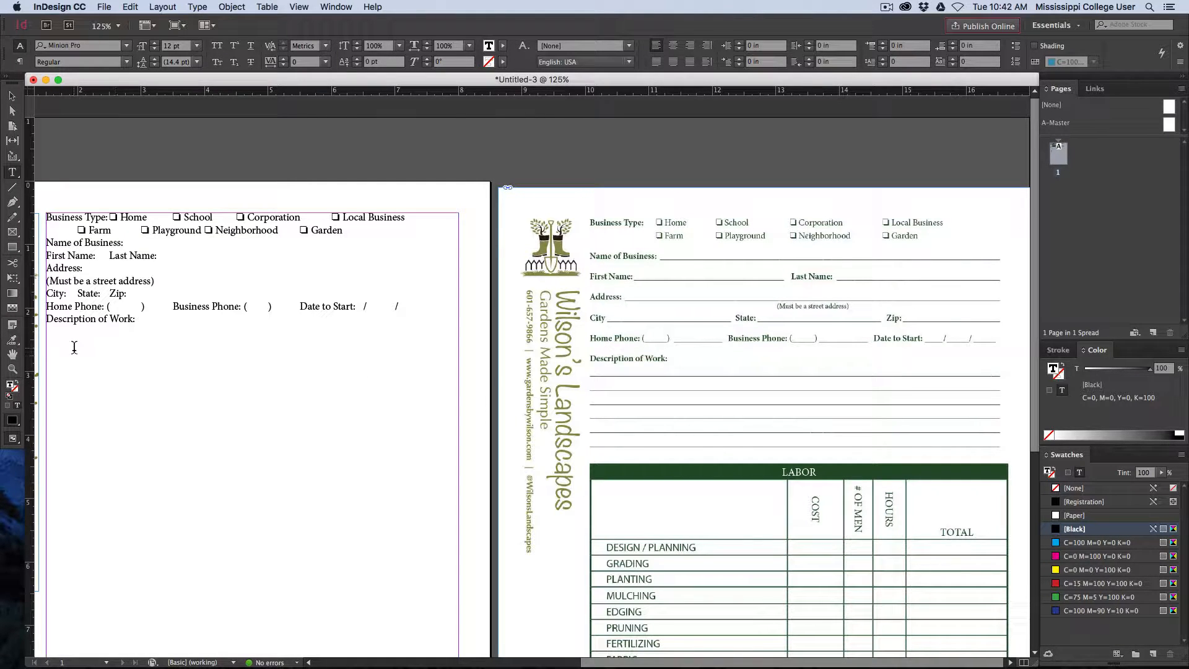
pyautogui.moveTo(70, 329); pyautogui.dragTo(75, 401)
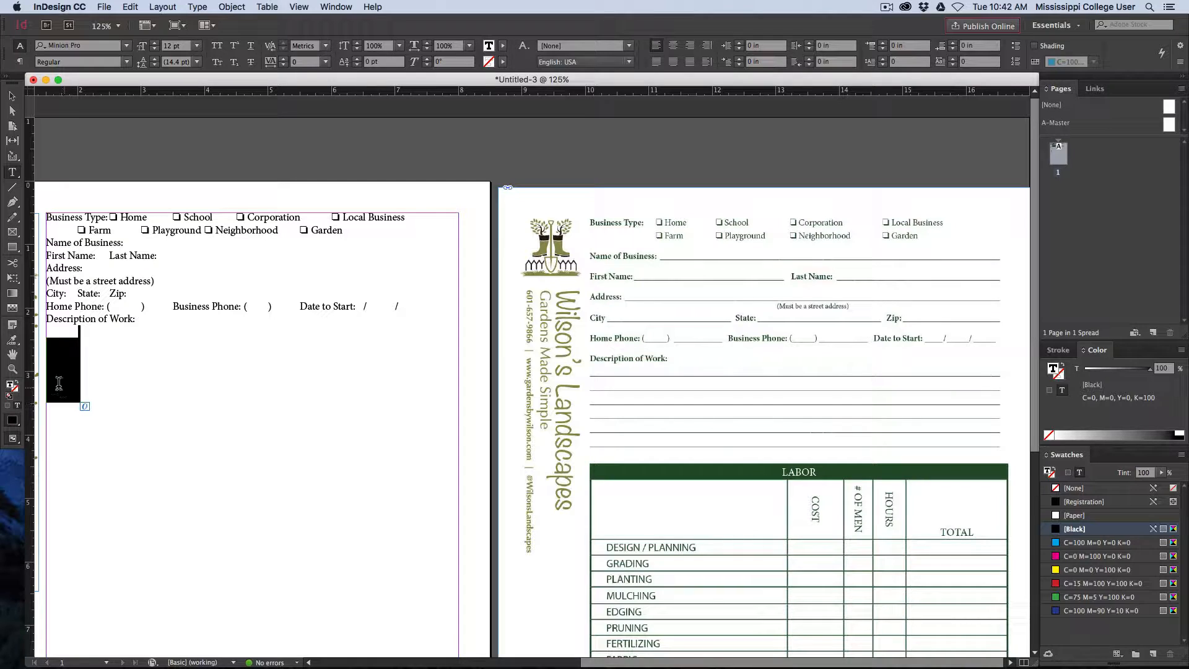
pyautogui.click(63, 329)
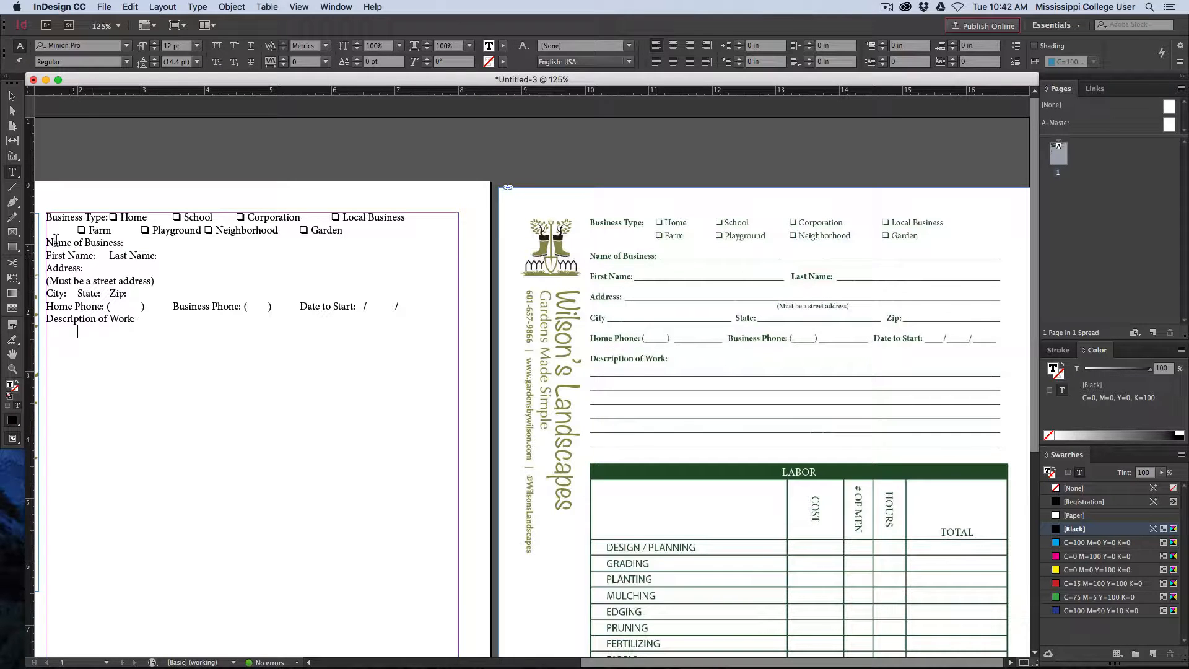
# Set the font size of all the form text, from "Business Type:" through the blank lines, to 10 pt
pyautogui.moveTo(48, 216); pyautogui.dragTo(175, 423)
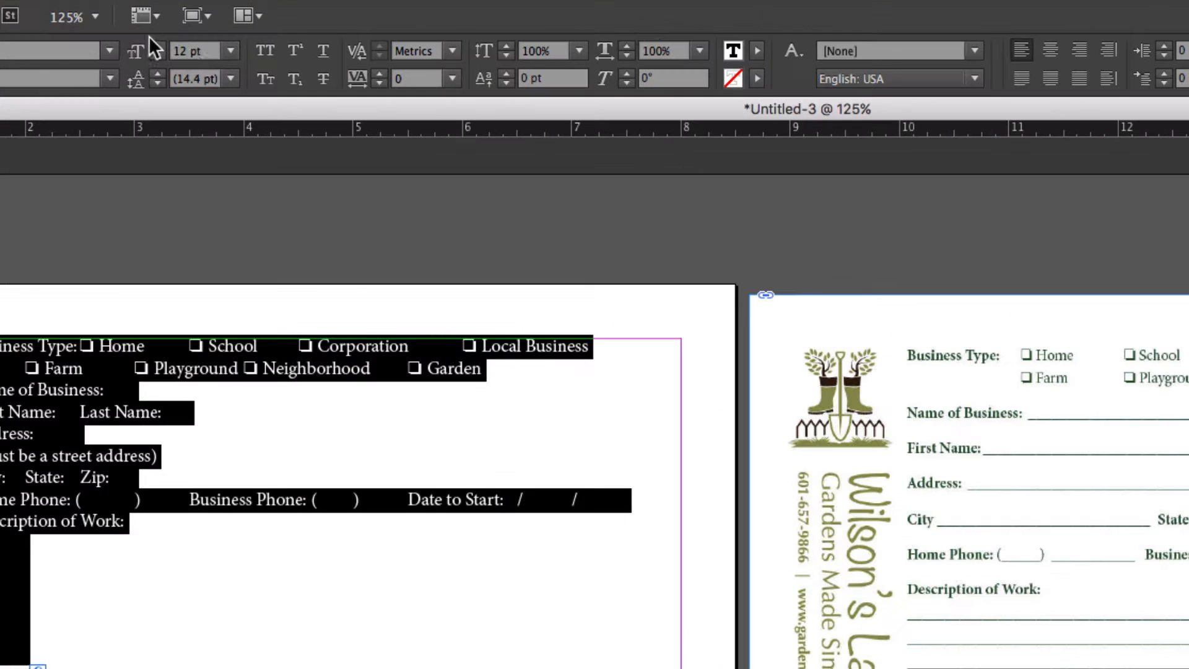
pyautogui.doubleClick(172, 44)
pyautogui.write('10')
pyautogui.press('Return')
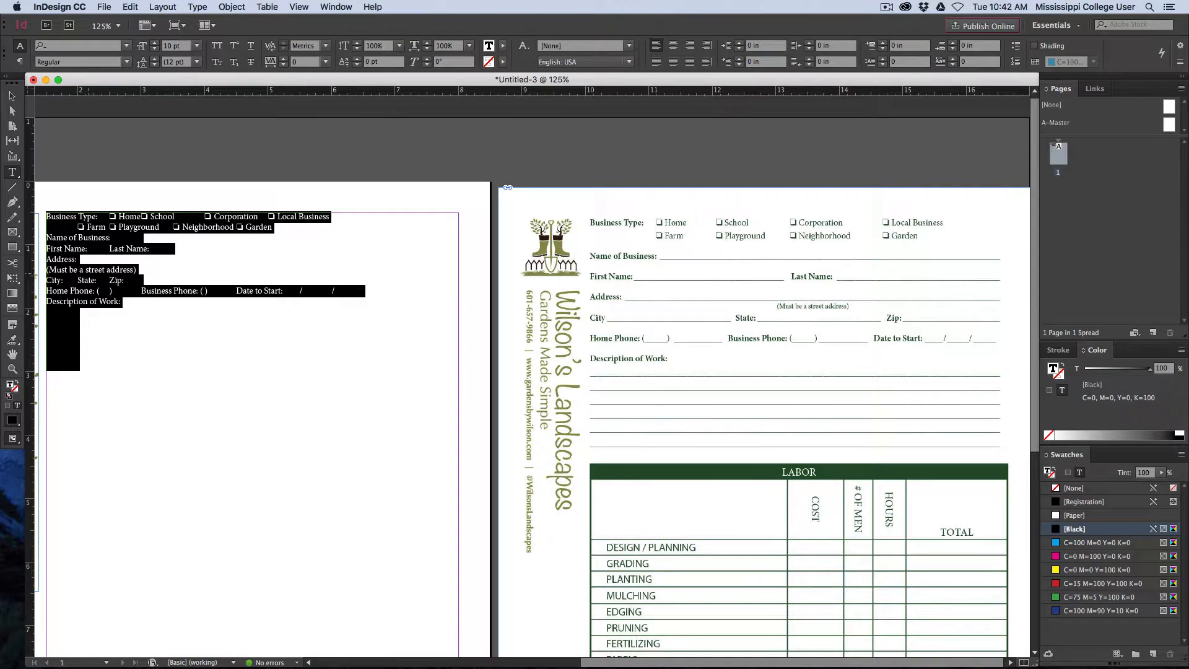
# Set the font size of the note "(Must be a street address)" to 8 pt
pyautogui.click(62, 269)
pyautogui.tripleClick(62, 269)
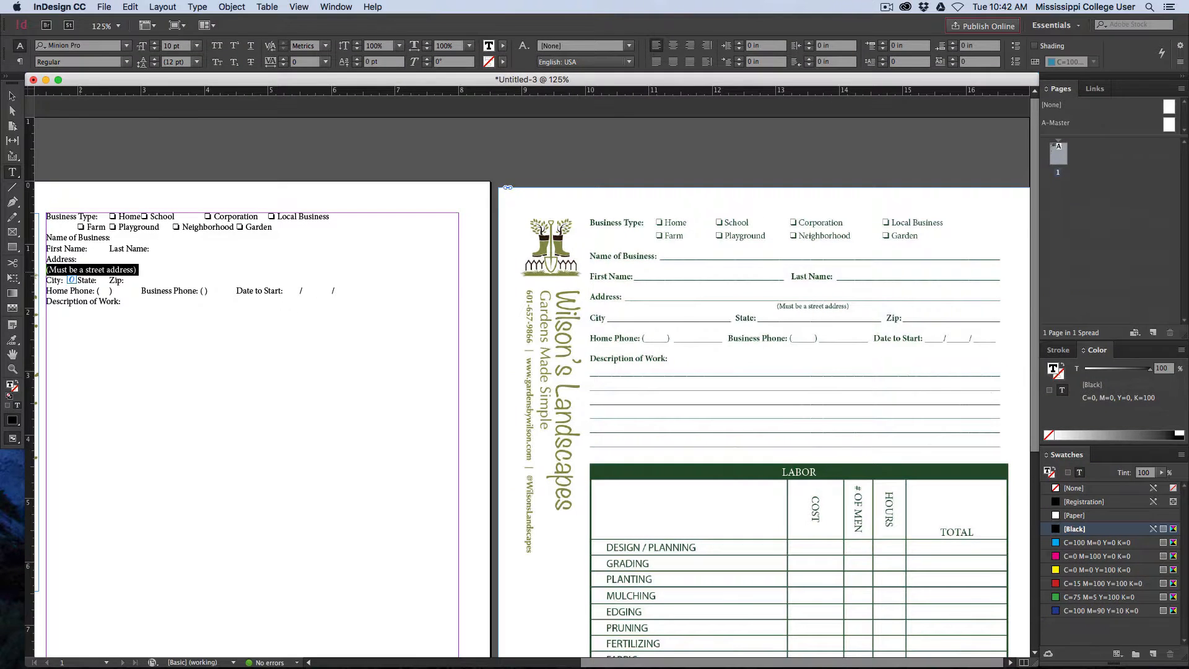
pyautogui.click(173, 46)
pyautogui.press('Return')
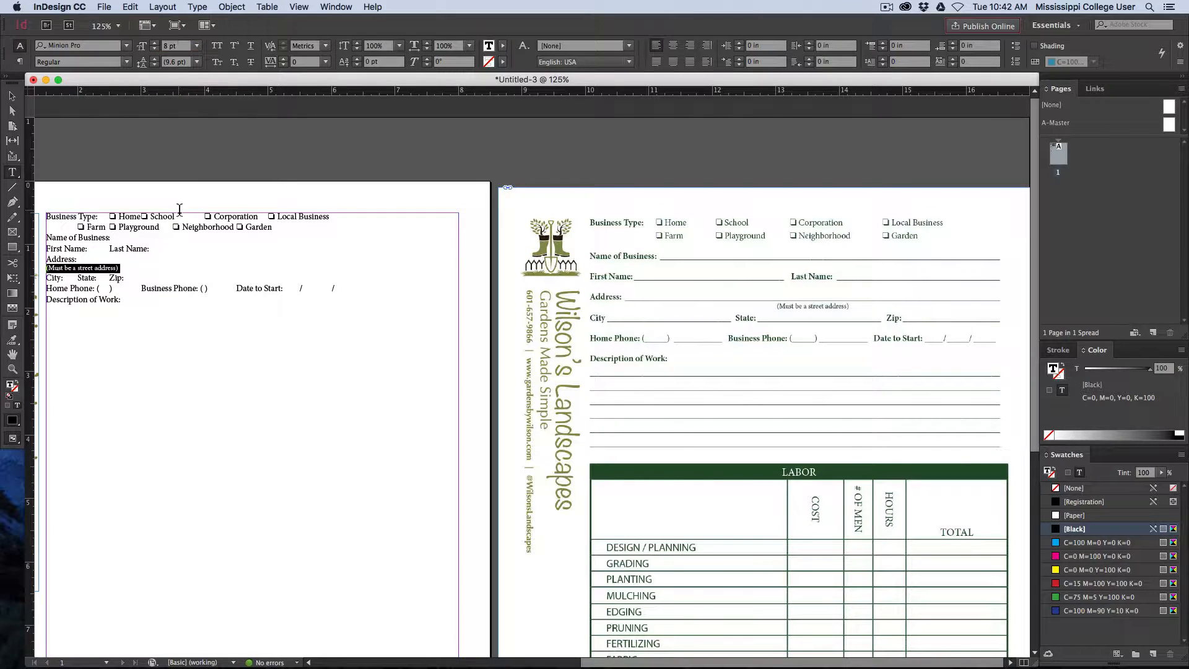
pyautogui.click(99, 264)
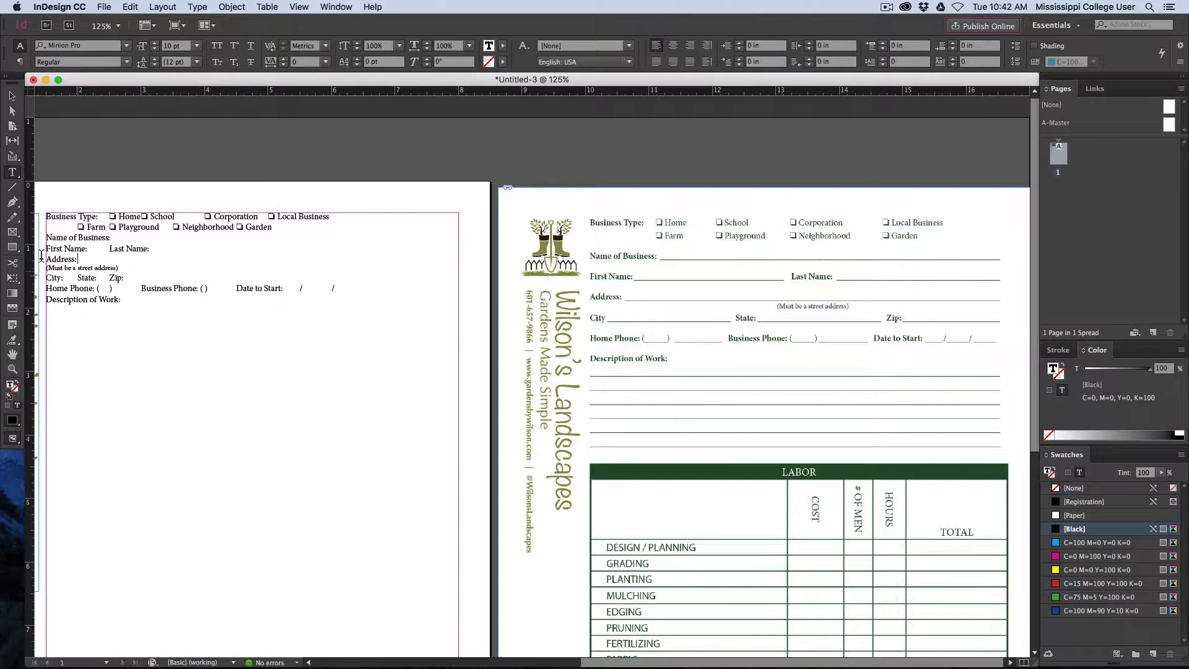
# Indent the note "(Must be a street address)" by one tab beneath the "Address:" line
pyautogui.press('Escape')
pyautogui.moveTo(188, 157); pyautogui.dragTo(194, 339)
pyautogui.press('super+equal')
pyautogui.press('super+equal')
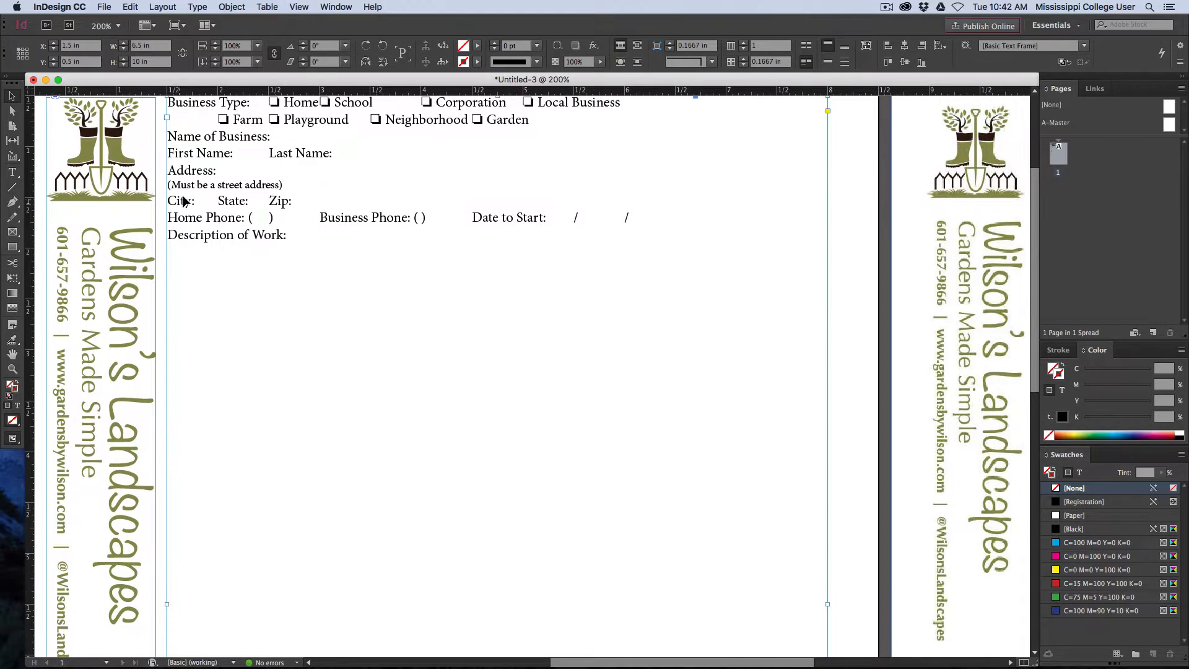
pyautogui.press('t')
pyautogui.click(175, 185)
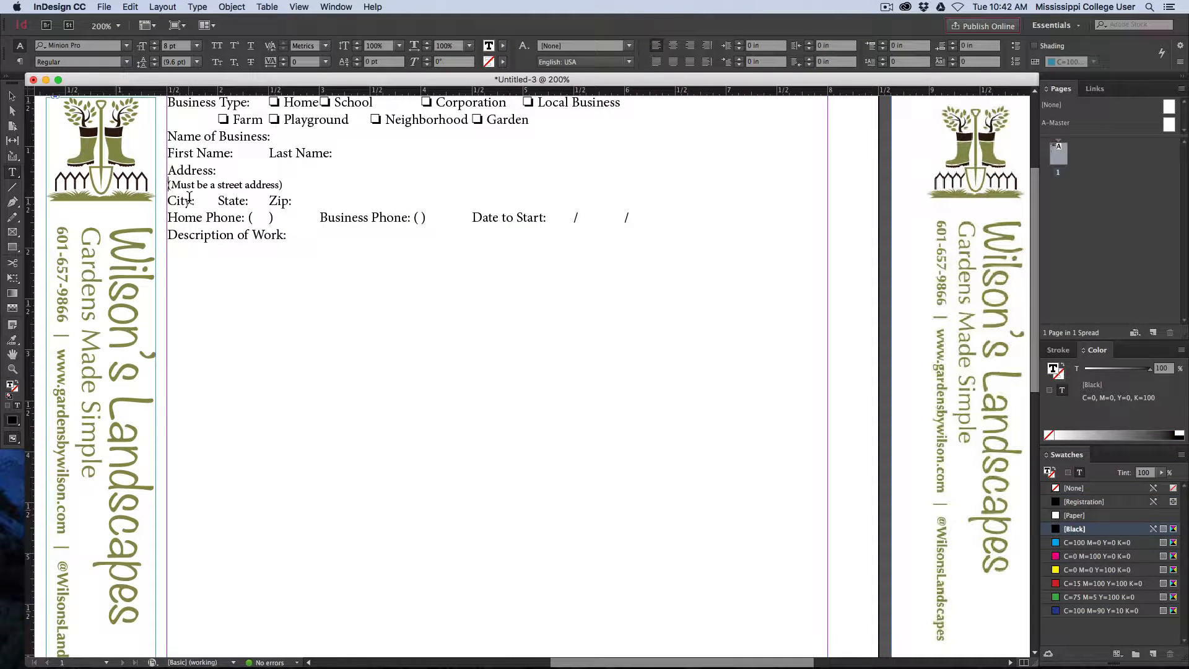
pyautogui.press('Tab')
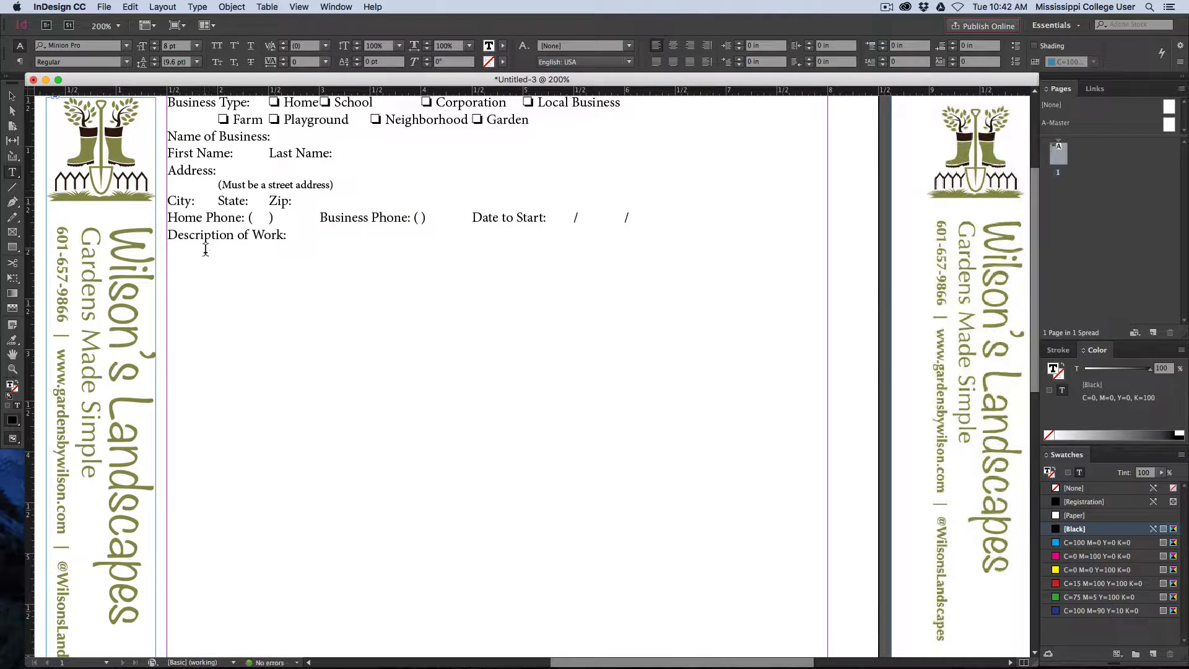
pyautogui.scroll(2, 212, 233)
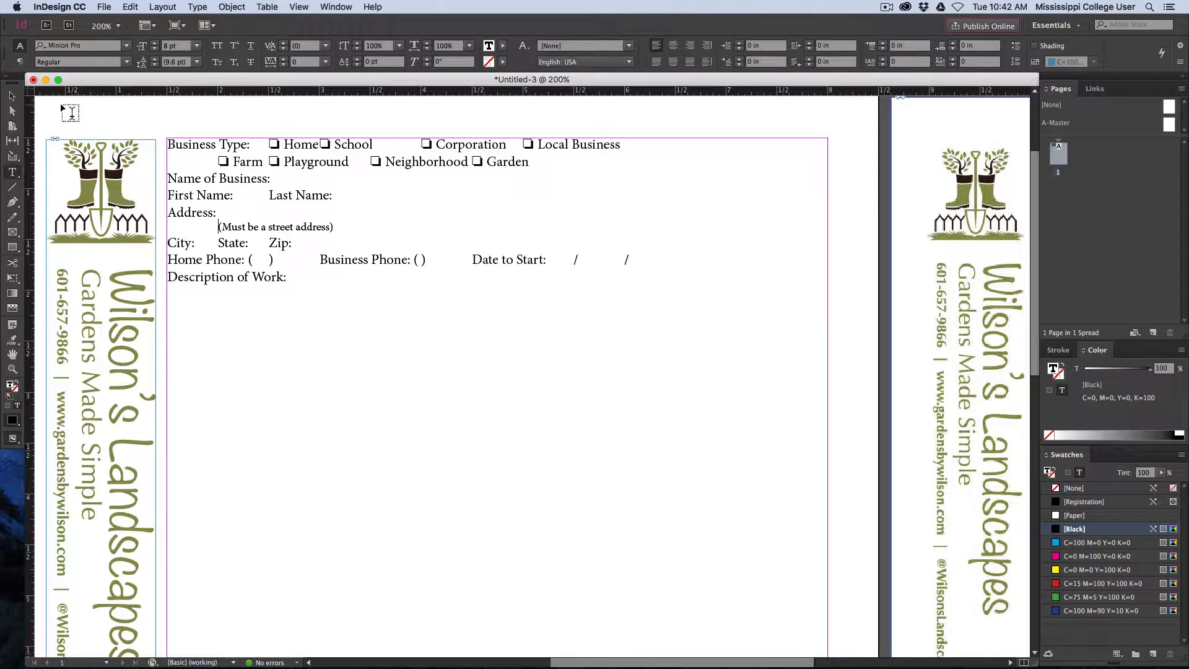
# Save the document as LandscapeForm in the Landscape Business Form folder, in InDesign CC 2017 document format
pyautogui.click(12, 96)
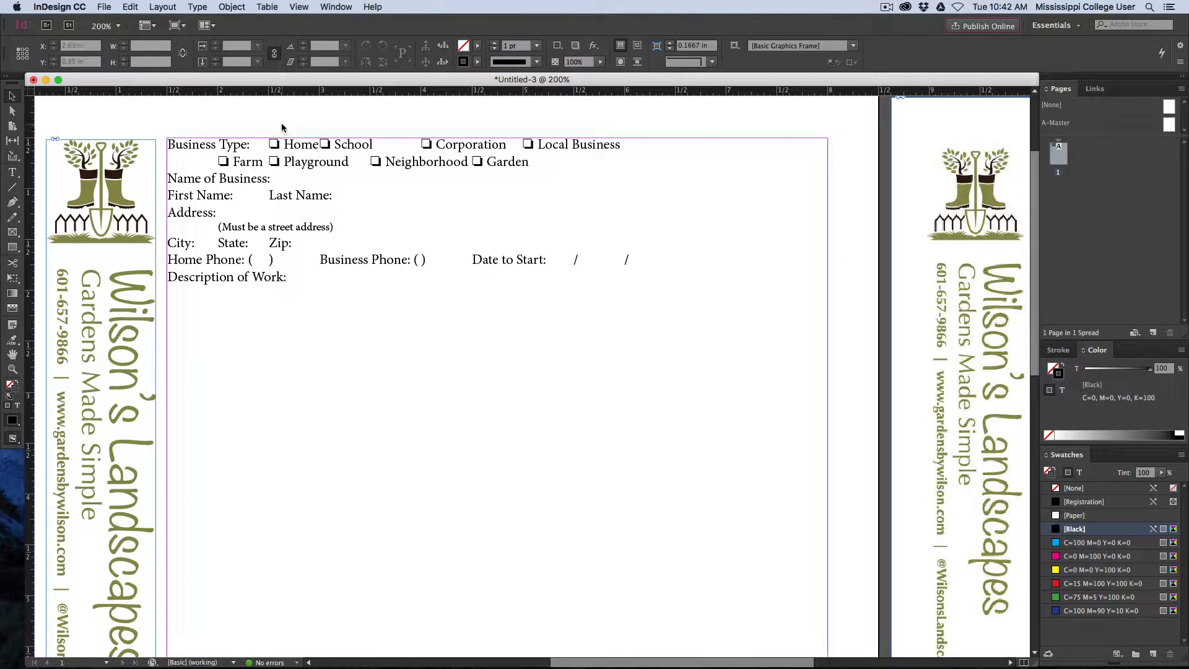
pyautogui.press('super+0')
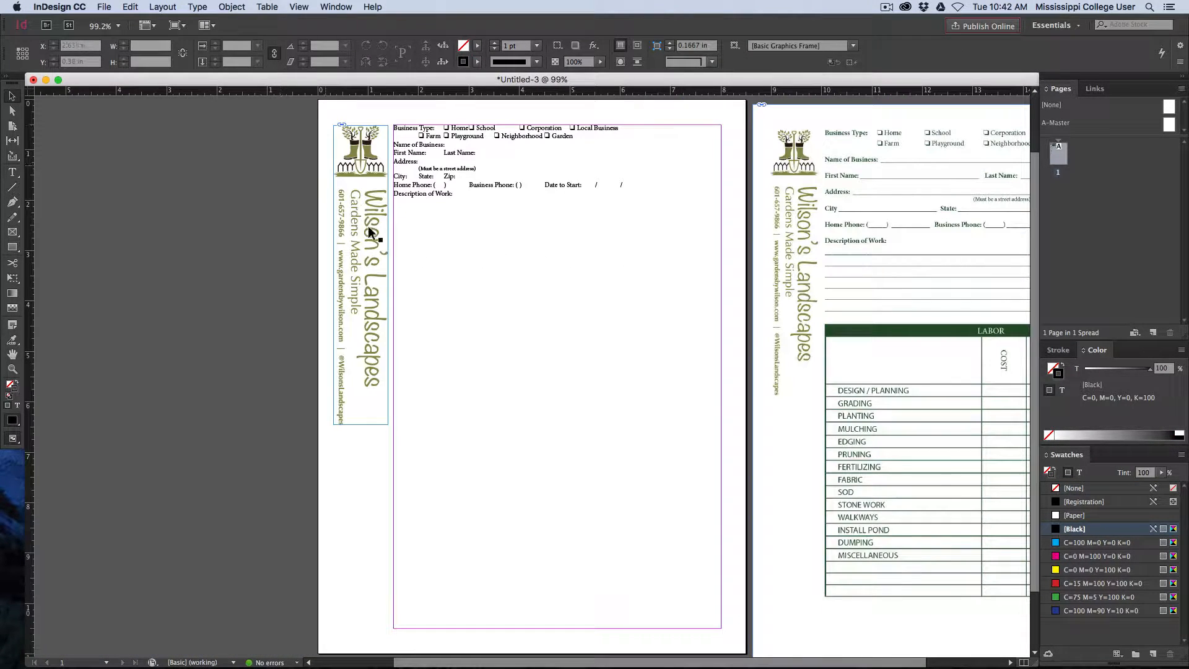
pyautogui.moveTo(370, 232); pyautogui.dragTo(228, 277)
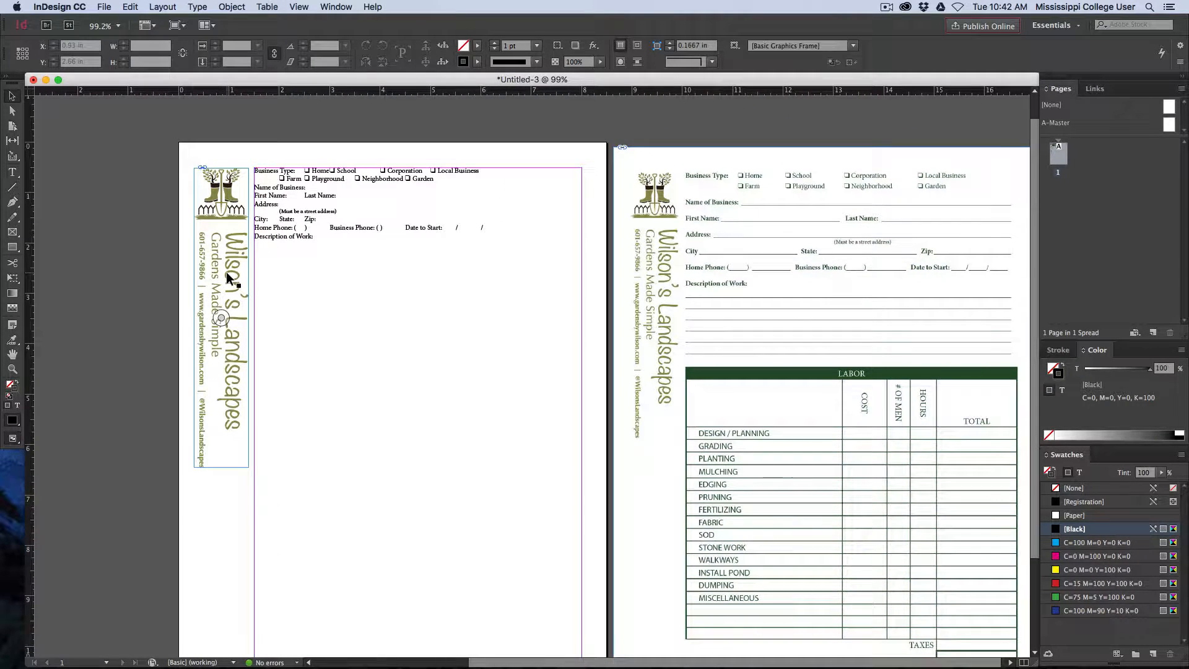
pyautogui.click(60, 7)
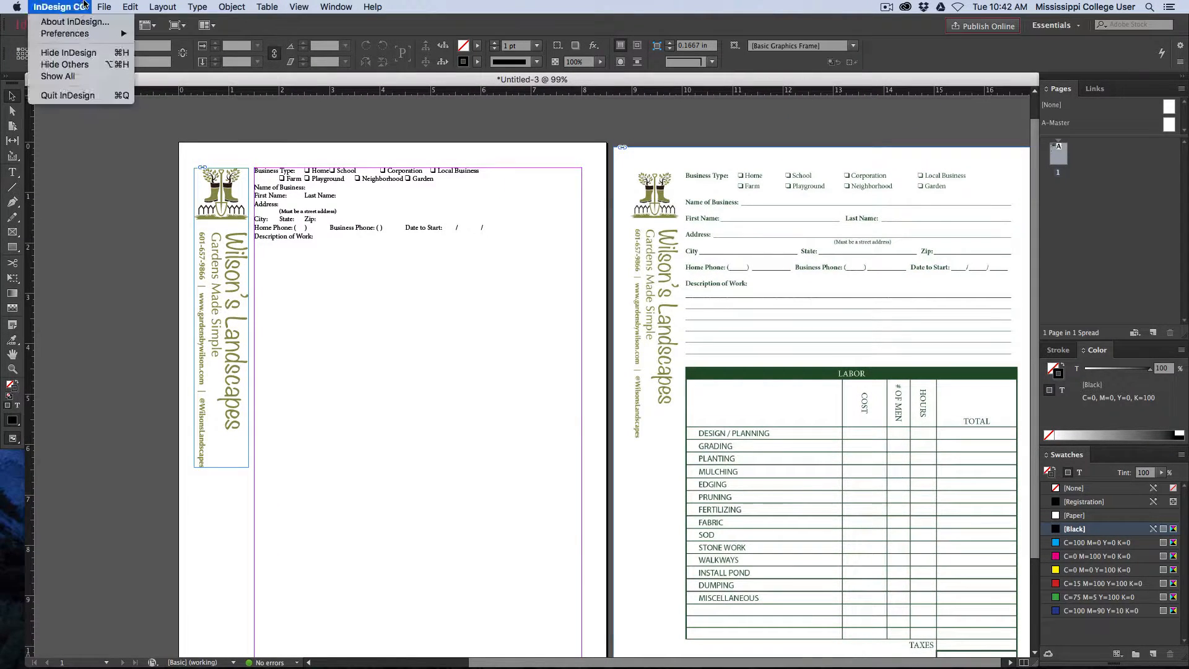
pyautogui.moveTo(105, 7)
pyautogui.click(131, 91)
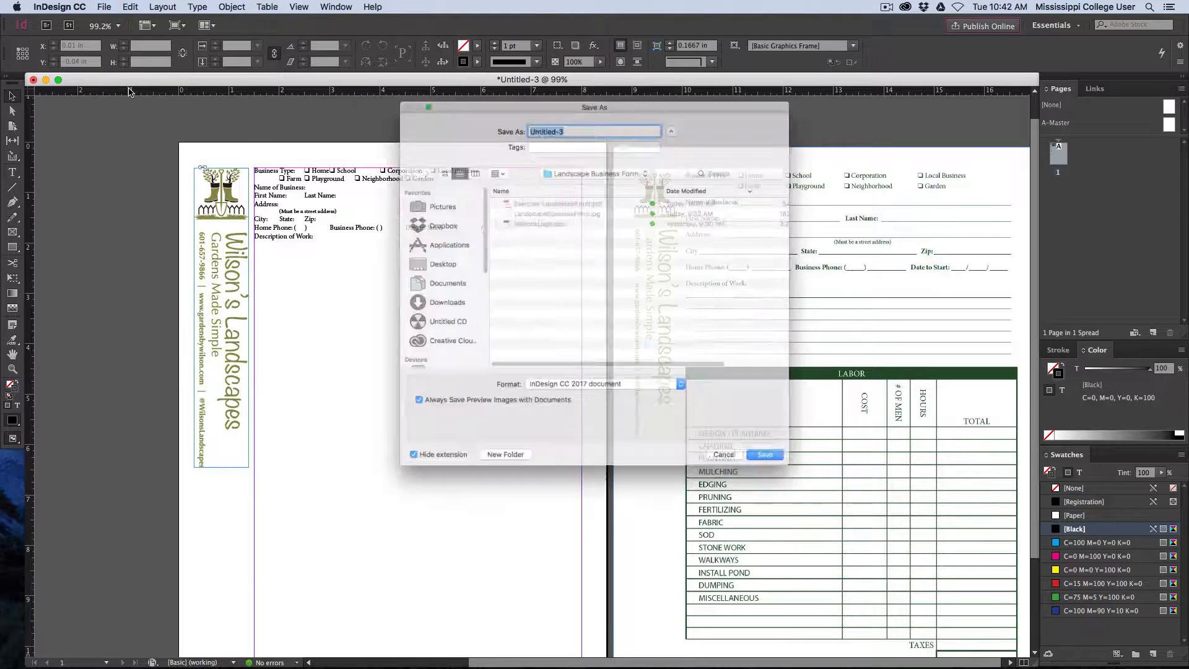
pyautogui.write('Land')
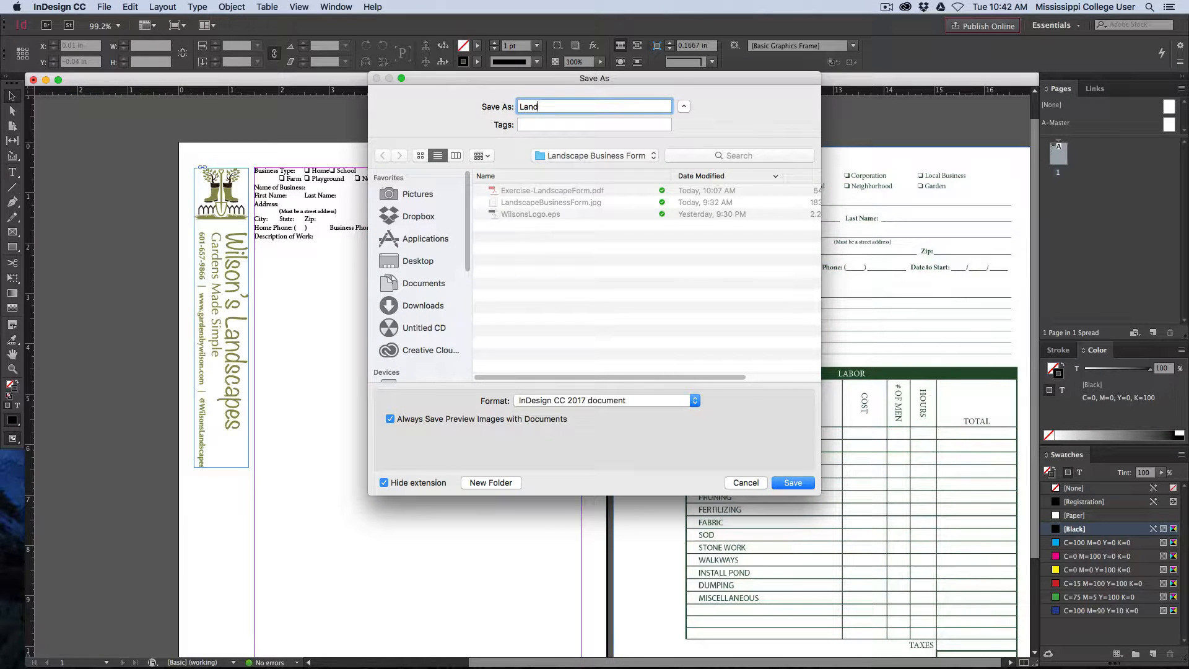
pyautogui.write('scapeForm')
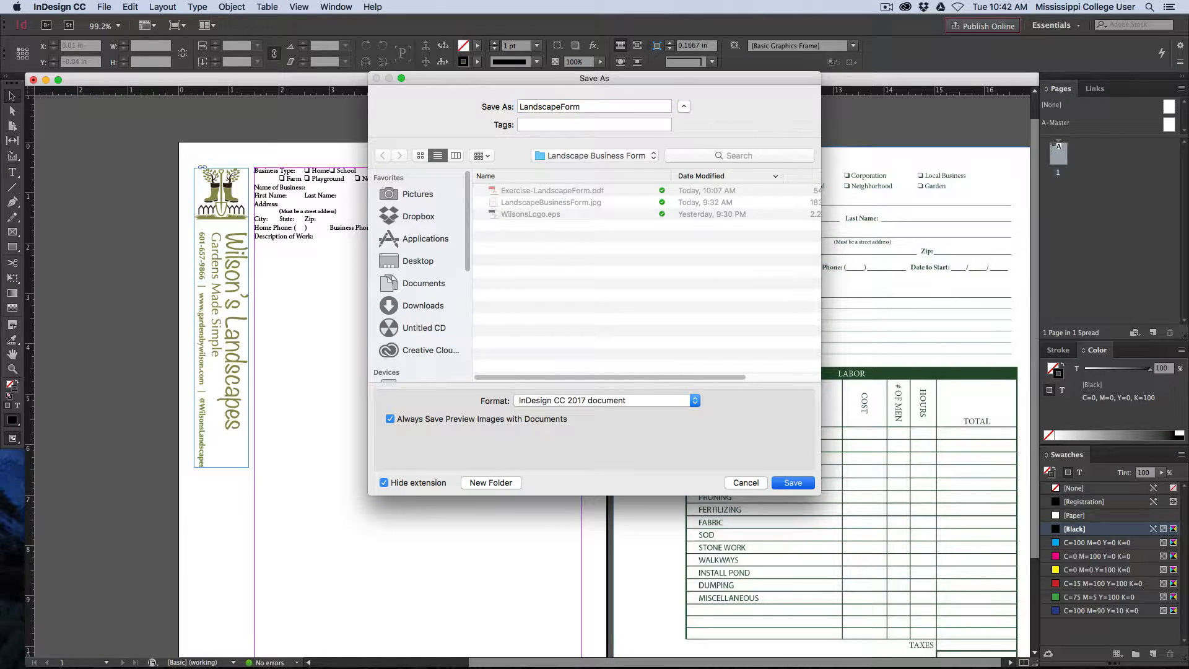
pyautogui.press('Return')
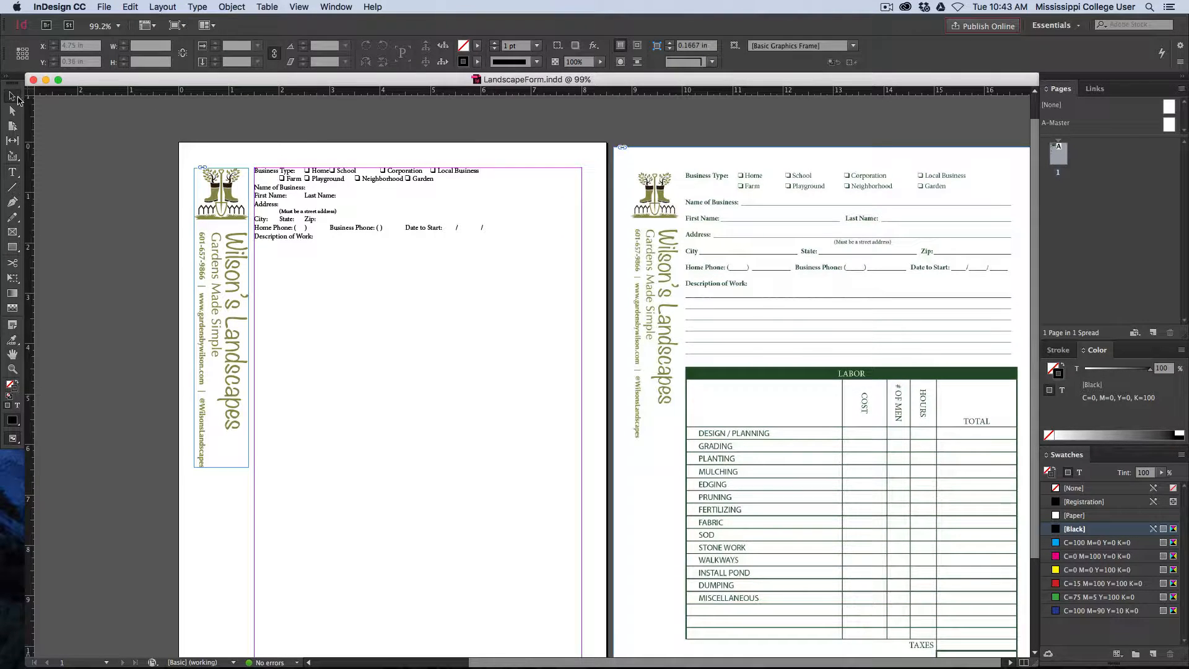
# Show the tab ruler for the "Business Type:" line and add a left tab stop at 1.4028 in for the Home checkbox
pyautogui.press('t')
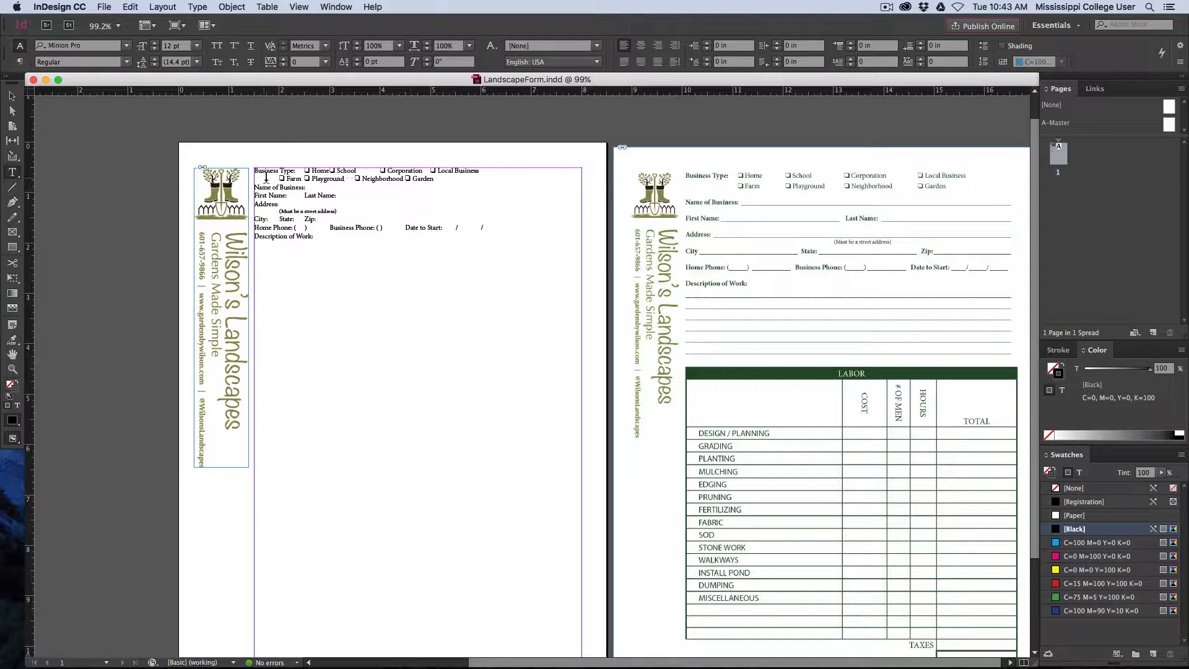
pyautogui.click(12, 96)
pyautogui.press('super+equal')
pyautogui.press('super+equal')
pyautogui.scroll(3, 39, 129)
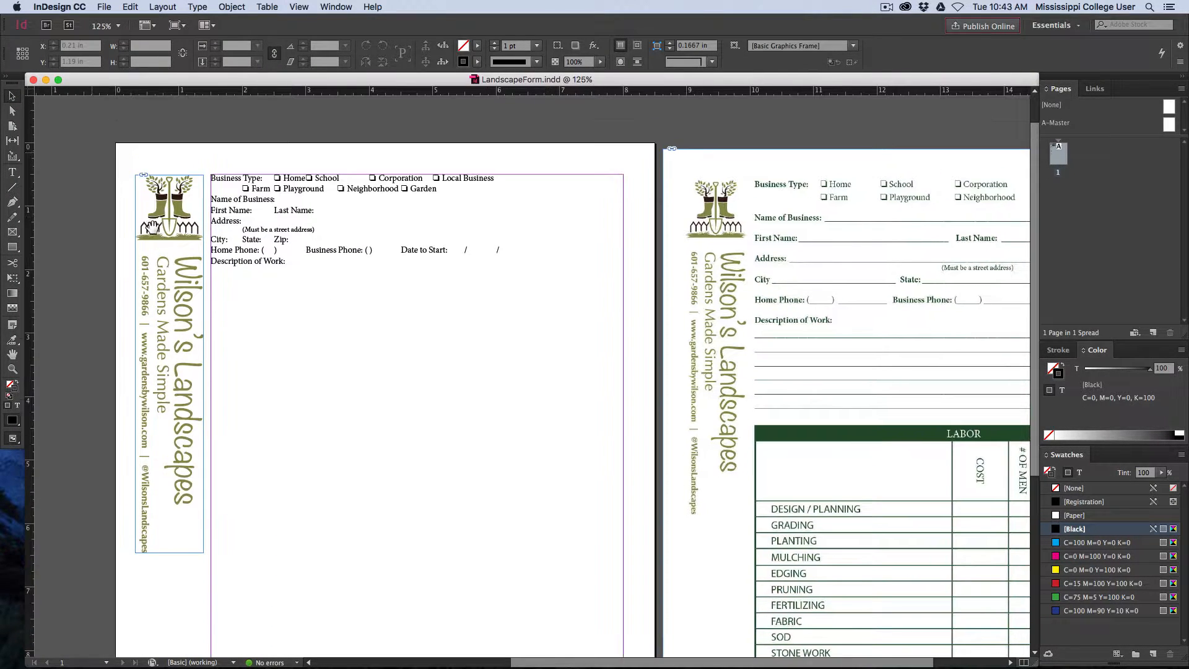
pyautogui.press('t')
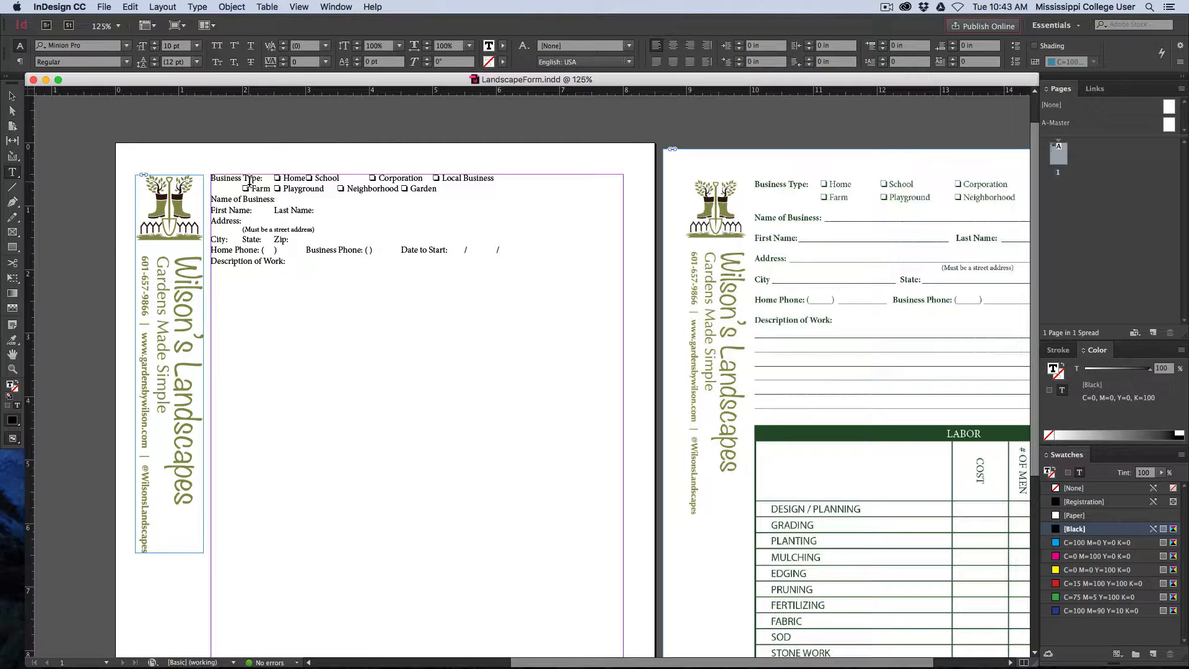
pyautogui.tripleClick(249, 181)
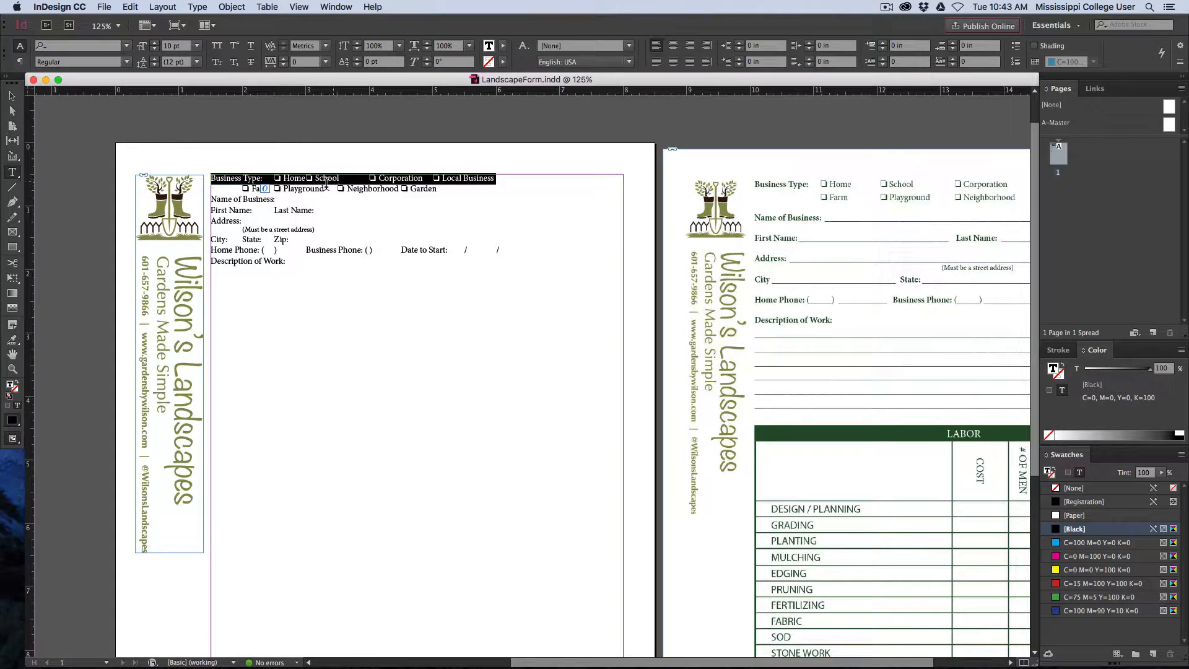
pyautogui.click(196, 7)
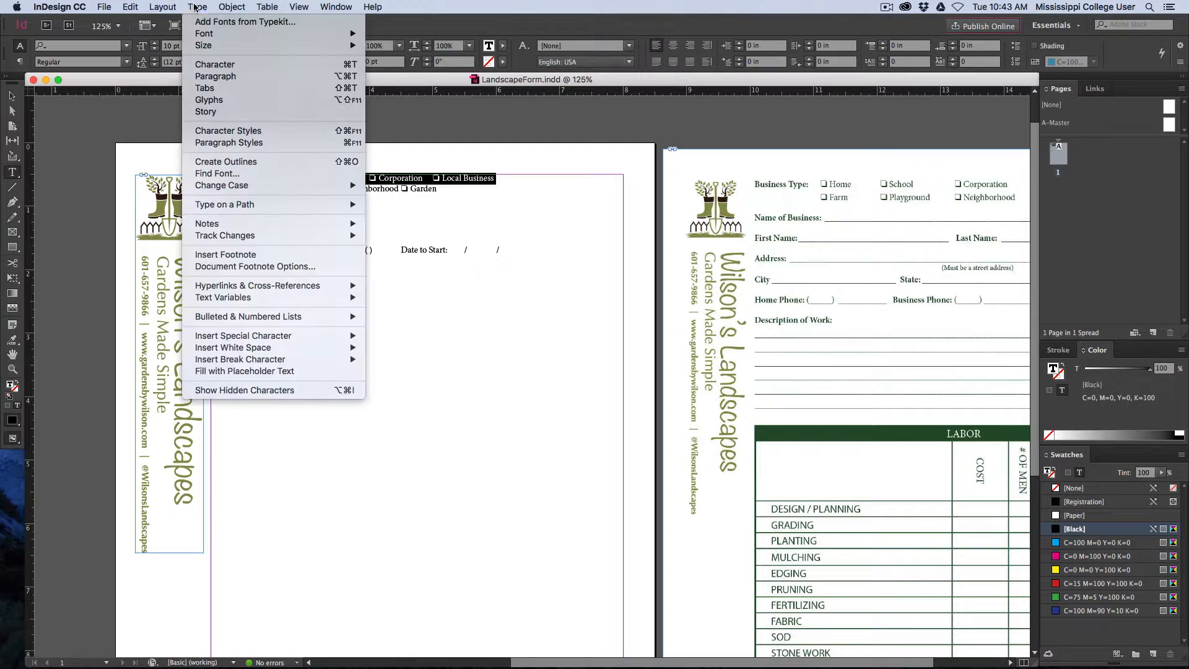
pyautogui.click(224, 89)
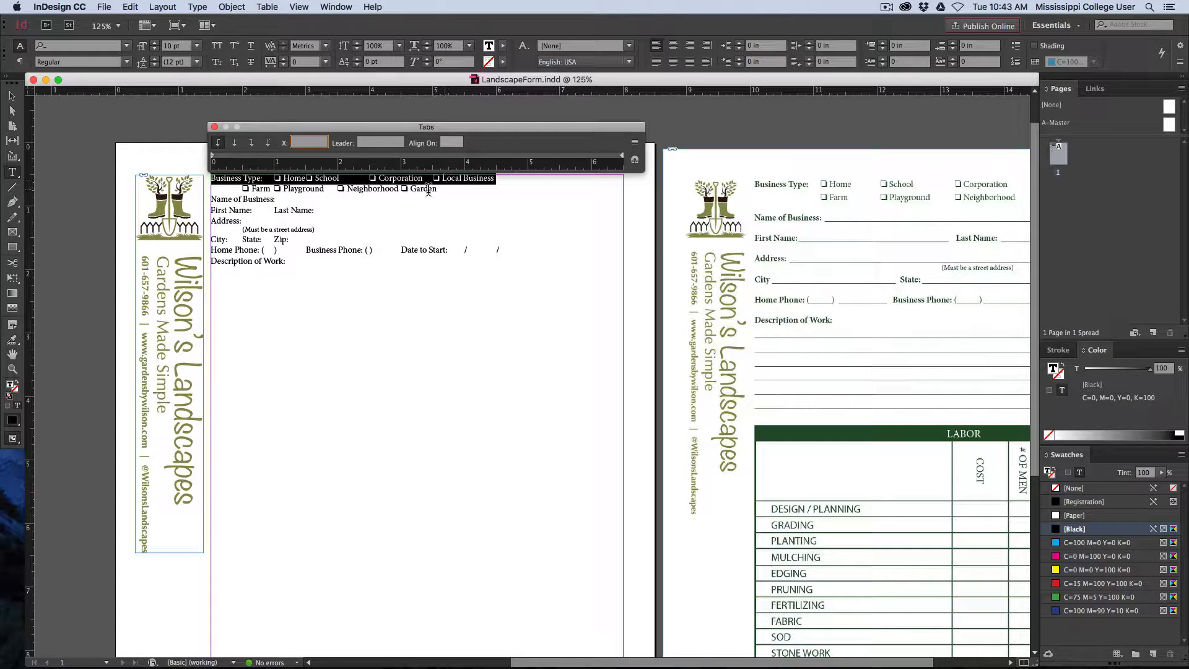
pyautogui.moveTo(401, 130); pyautogui.dragTo(400, 130)
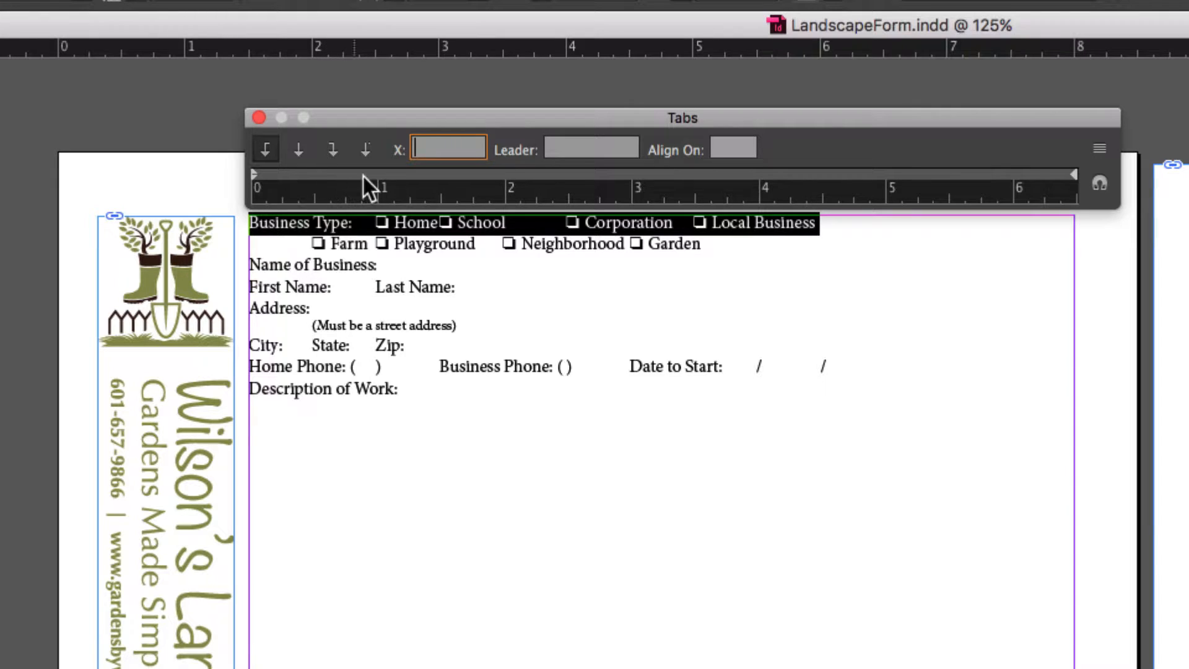
pyautogui.moveTo(439, 174); pyautogui.dragTo(428, 173)
pyautogui.click(435, 223)
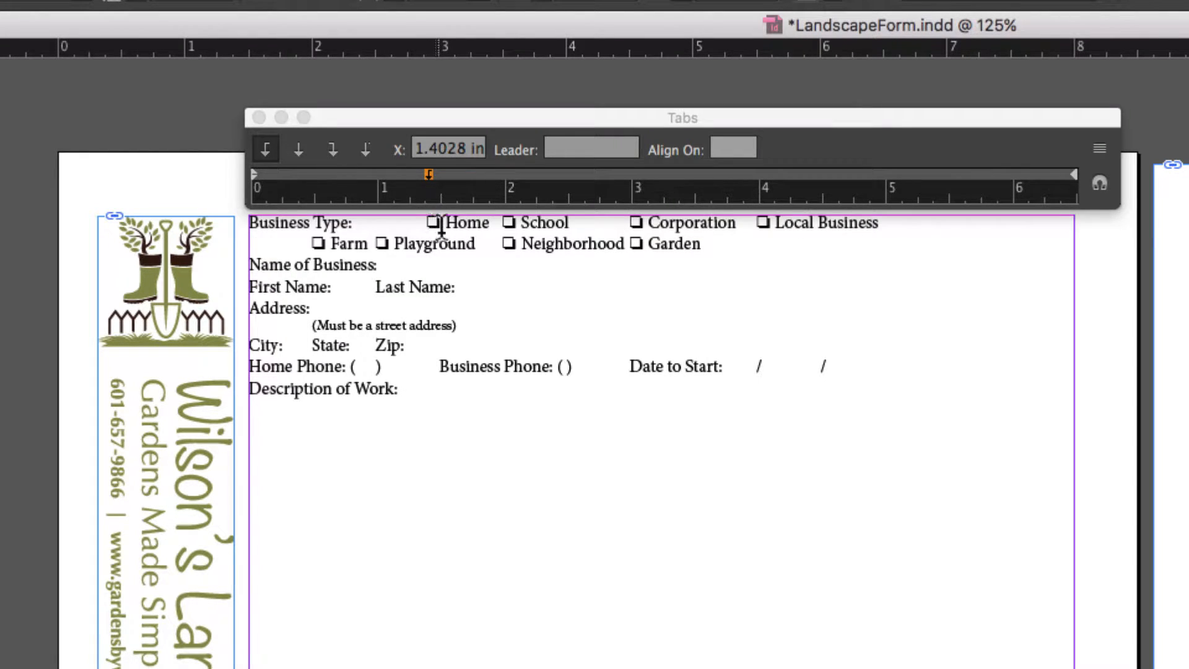
# Add left tab stops at 2.3333, 3.4306 and 4.6667 in for the School, Corporation and Local Business checkboxes
pyautogui.tripleClick(409, 220)
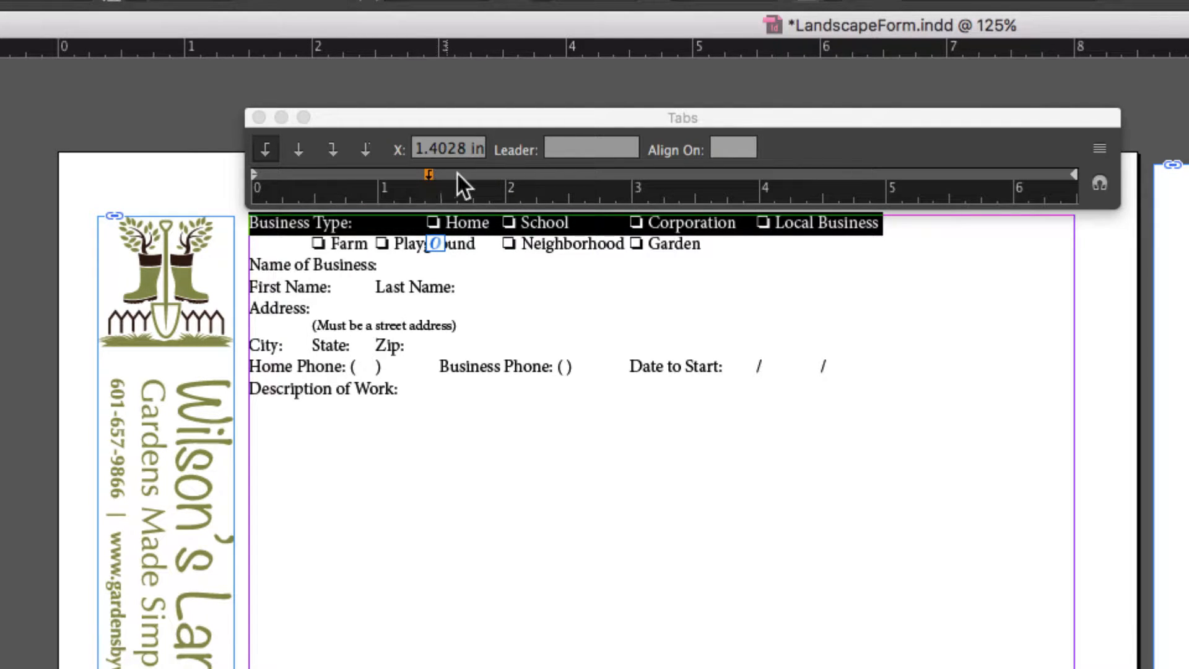
pyautogui.click(547, 173)
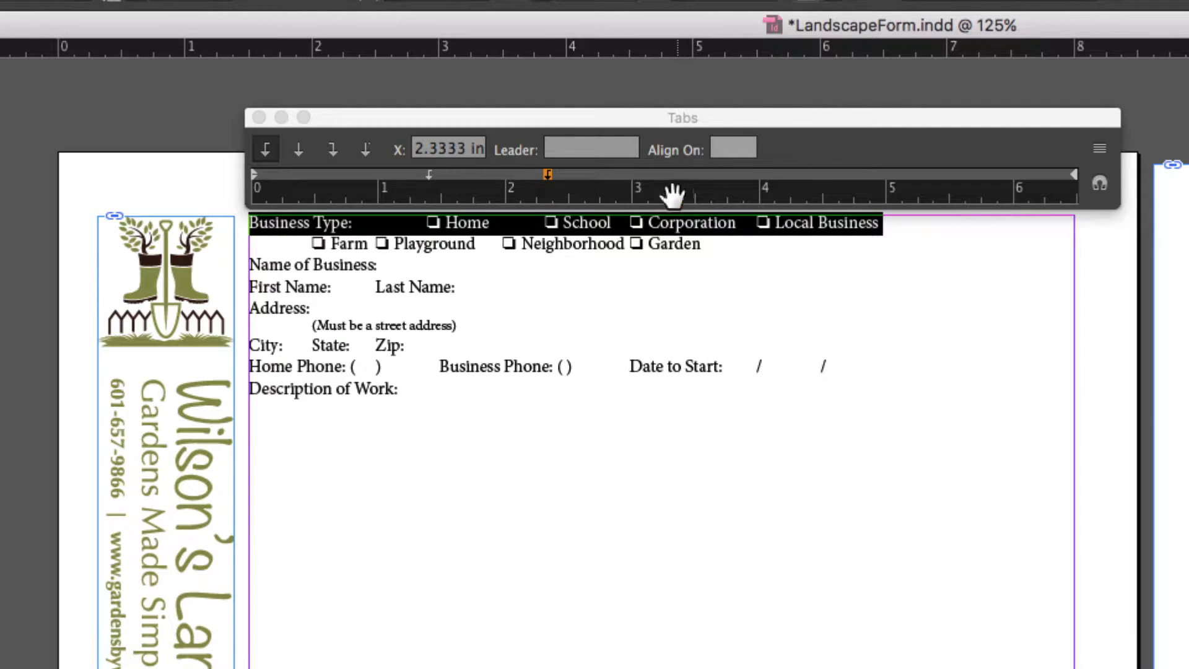
pyautogui.click(689, 173)
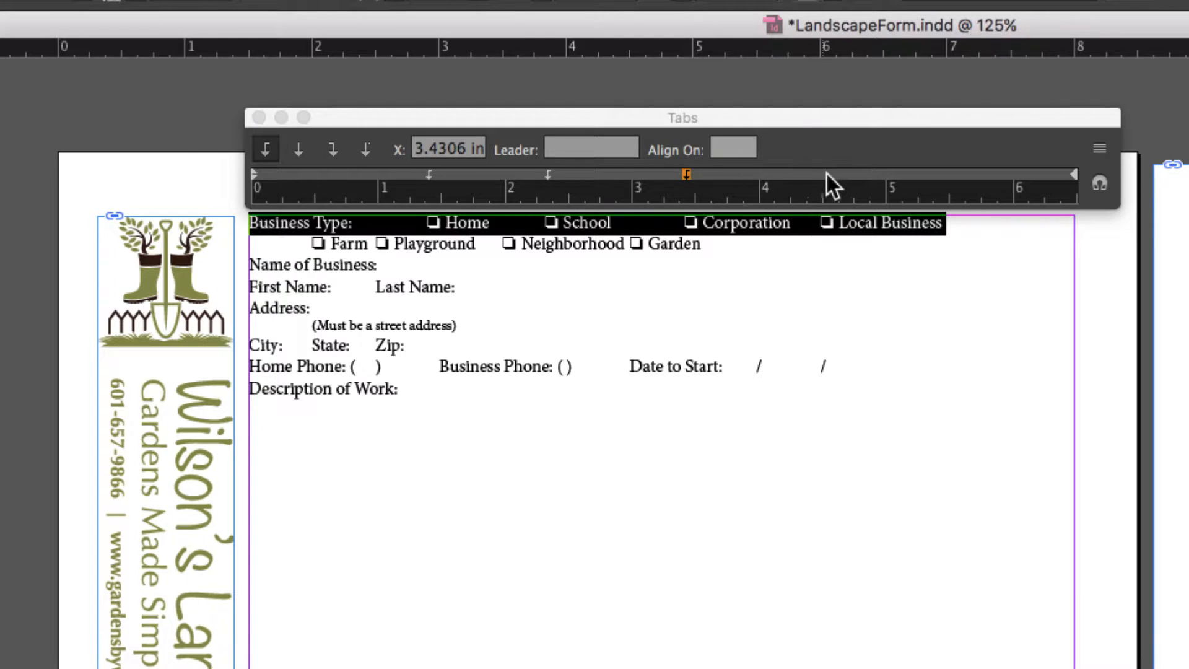
pyautogui.click(845, 174)
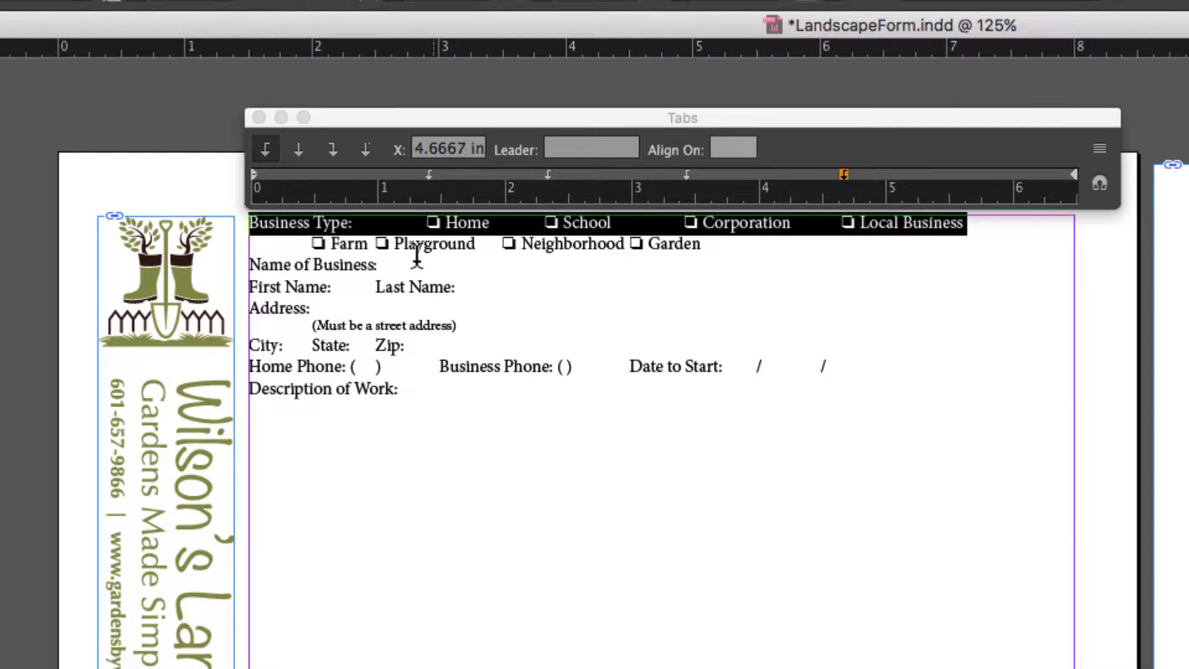
# Add left tab stops at 1.4028, 2.3333, 3.4306 and 4.6667 in to the Farm, Playground, Neighborhood and Garden checkbox line
pyautogui.tripleClick(436, 245)
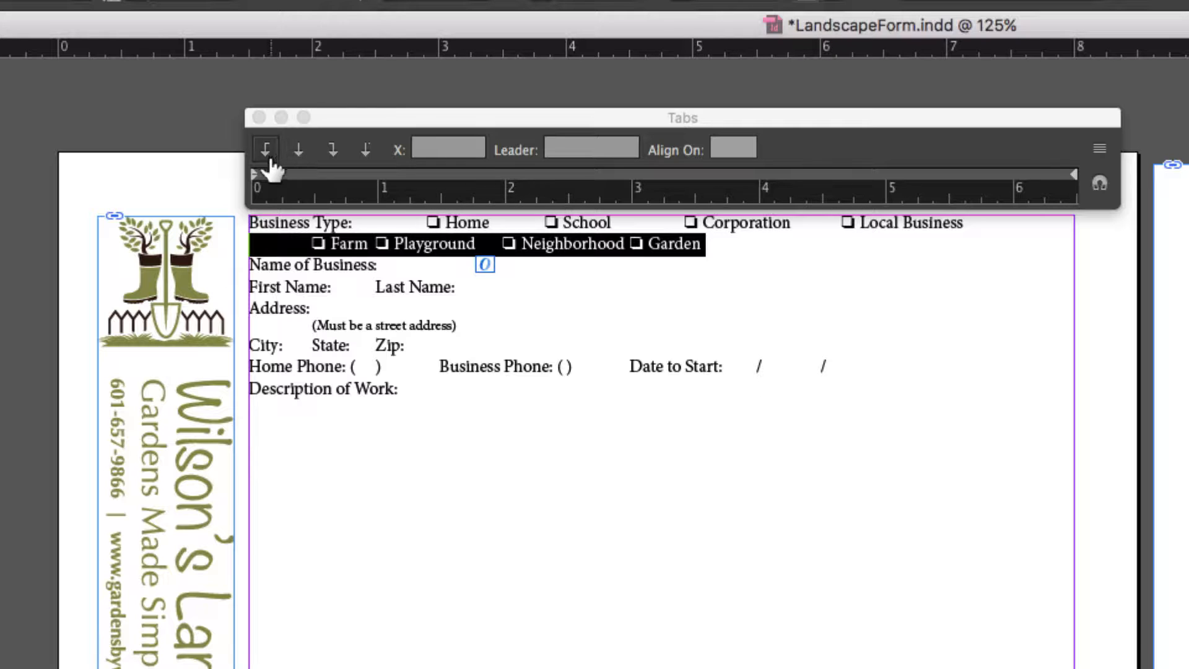
pyautogui.moveTo(433, 174)
pyautogui.mouseDown()
pyautogui.moveTo(406, 175)
pyautogui.moveTo(514, 175)
pyautogui.moveTo(407, 177)
pyautogui.moveTo(430, 175)
pyautogui.mouseUp()
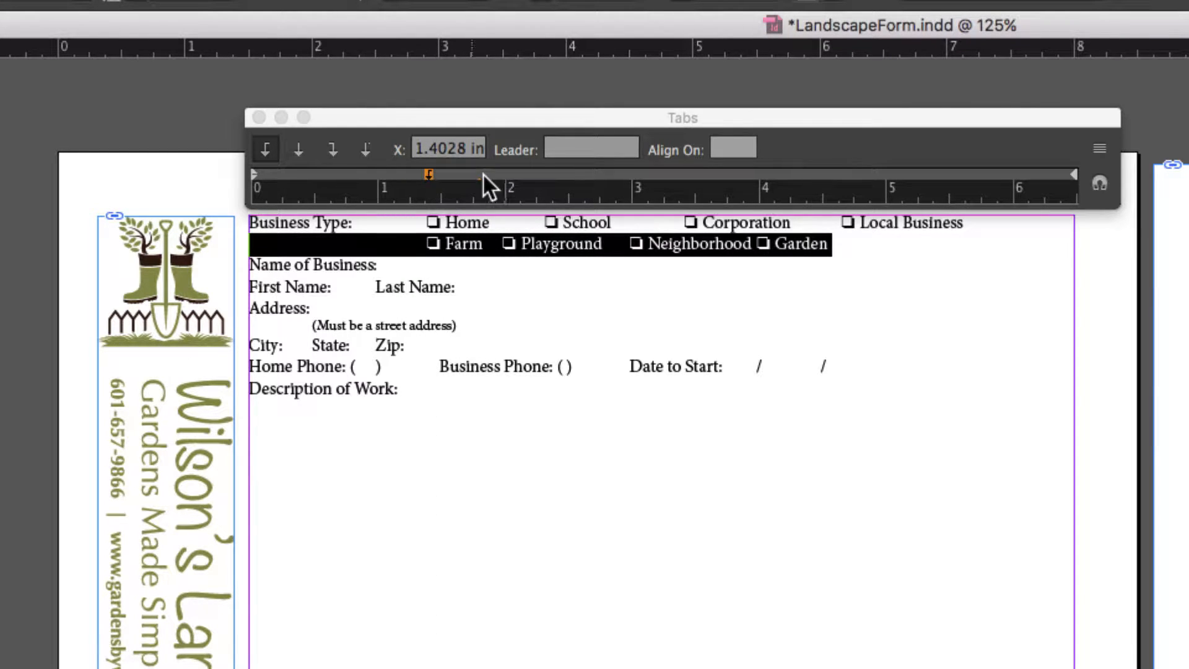
pyautogui.click(534, 174)
pyautogui.moveTo(537, 173); pyautogui.dragTo(550, 173)
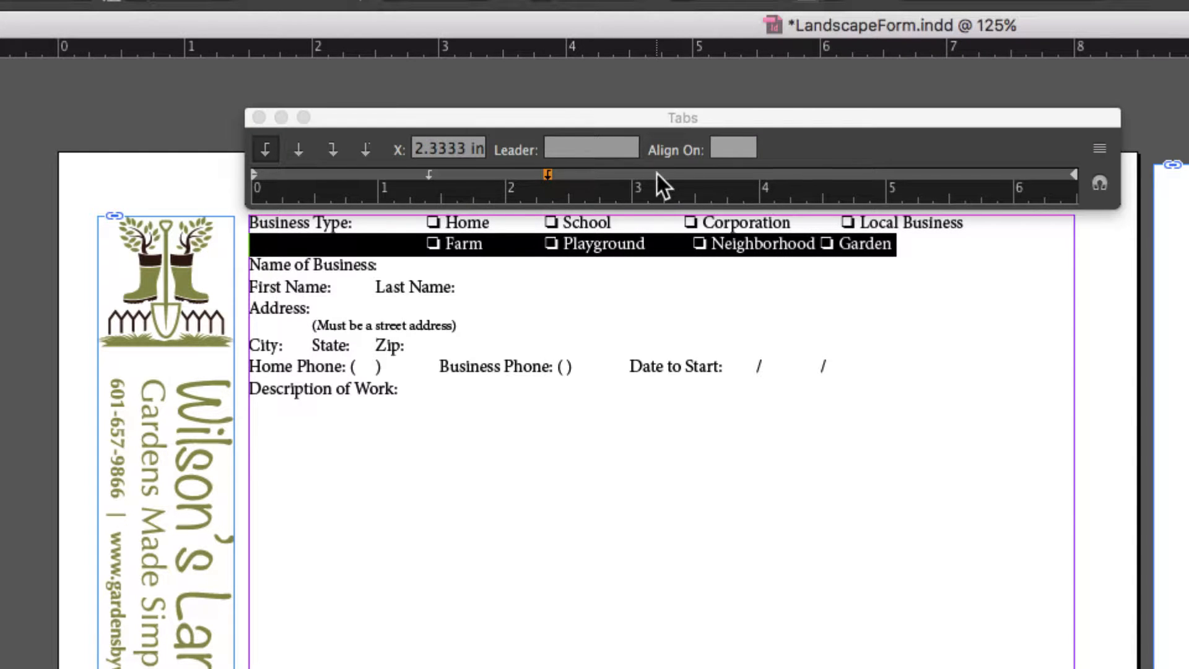
pyautogui.moveTo(656, 174); pyautogui.dragTo(689, 176)
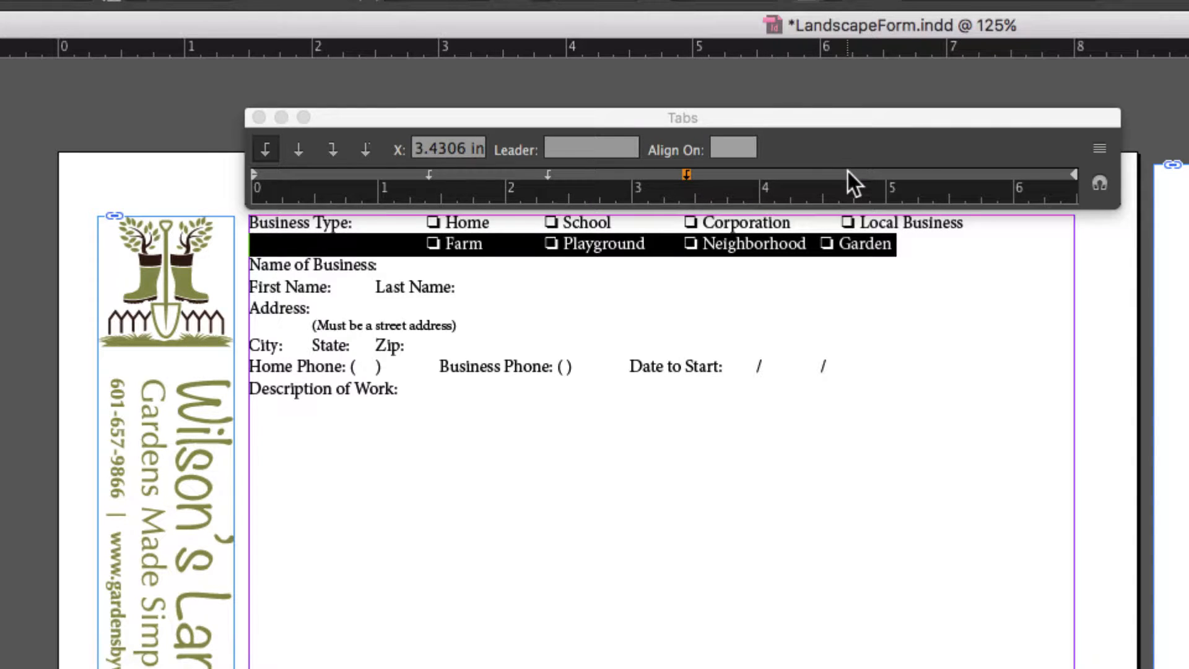
pyautogui.moveTo(849, 173); pyautogui.dragTo(846, 174)
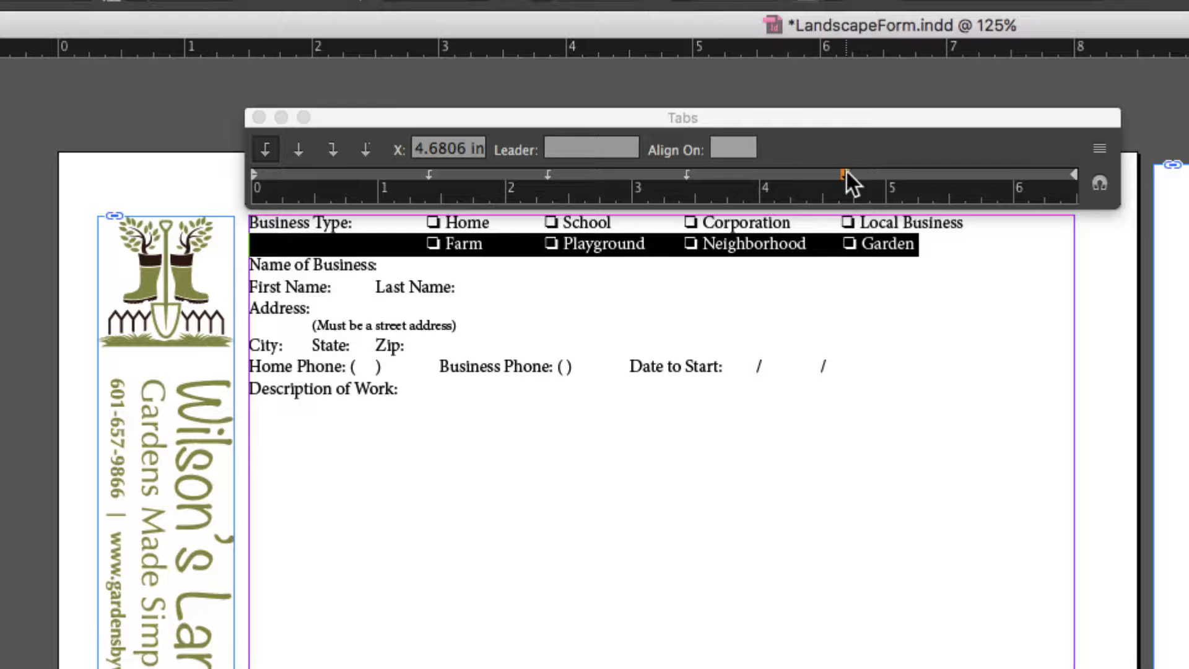
pyautogui.moveTo(846, 177)
pyautogui.mouseDown()
pyautogui.moveTo(867, 176)
pyautogui.moveTo(831, 177)
pyautogui.moveTo(845, 179)
pyautogui.mouseUp()
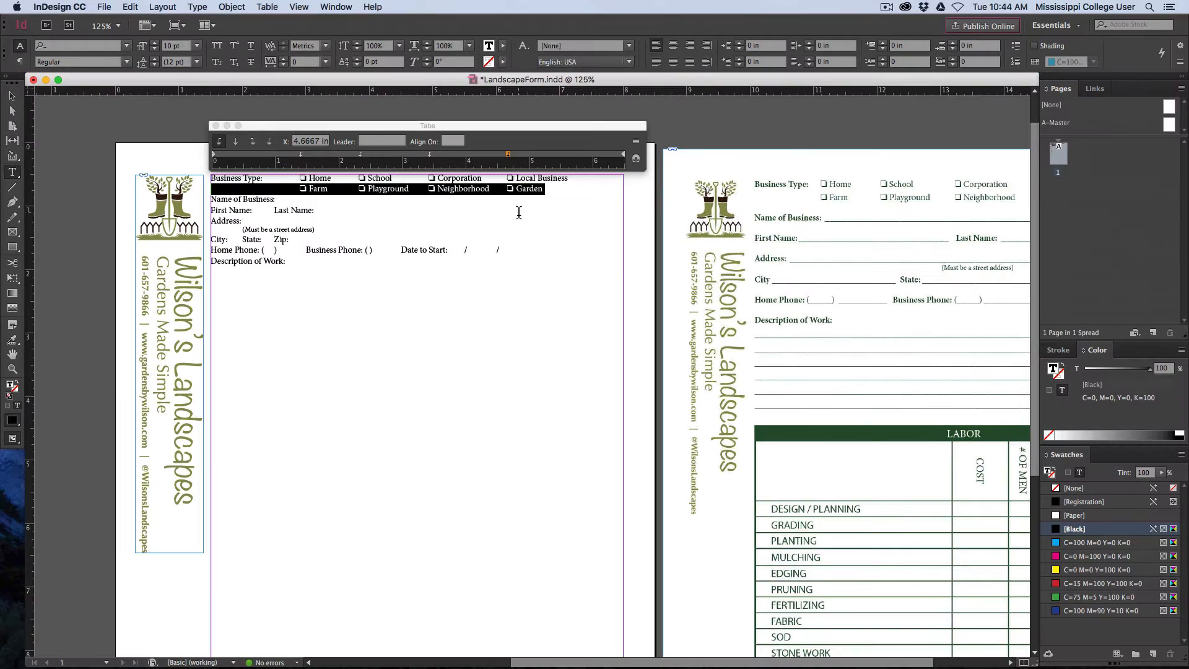
pyautogui.click(462, 190)
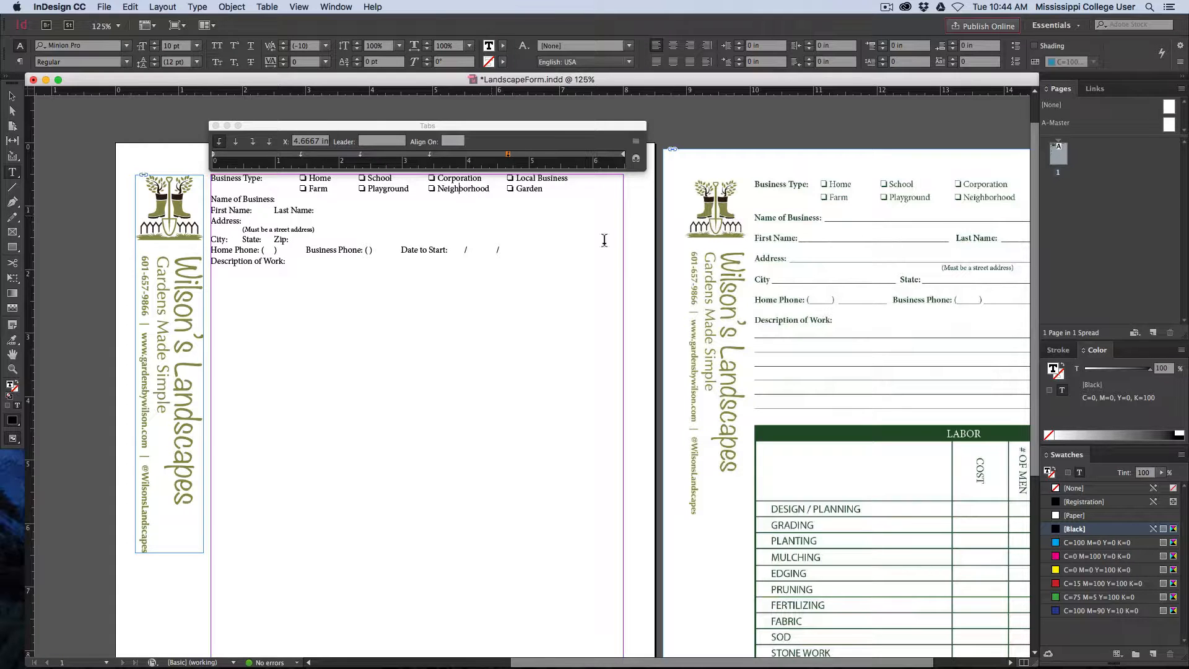
# Zoom the form to 200% and align the tab ruler with the text frame, widening it past the frame's full width
pyautogui.press('Escape')
pyautogui.moveTo(518, 239); pyautogui.dragTo(396, 241)
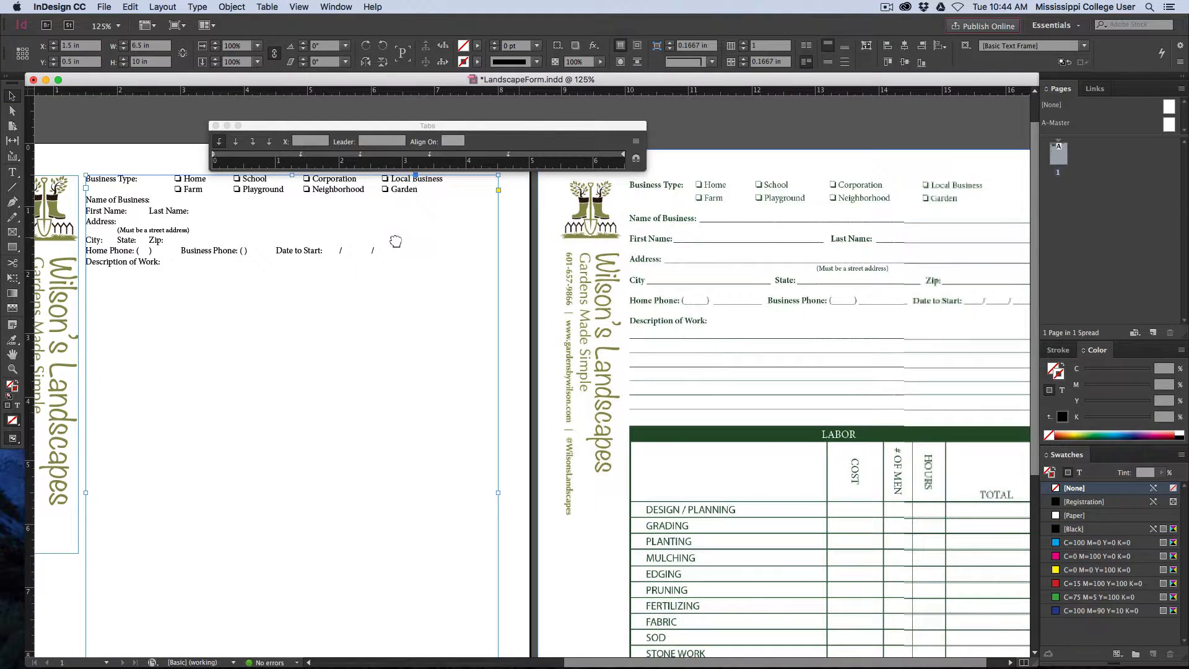
pyautogui.moveTo(491, 297); pyautogui.dragTo(452, 297)
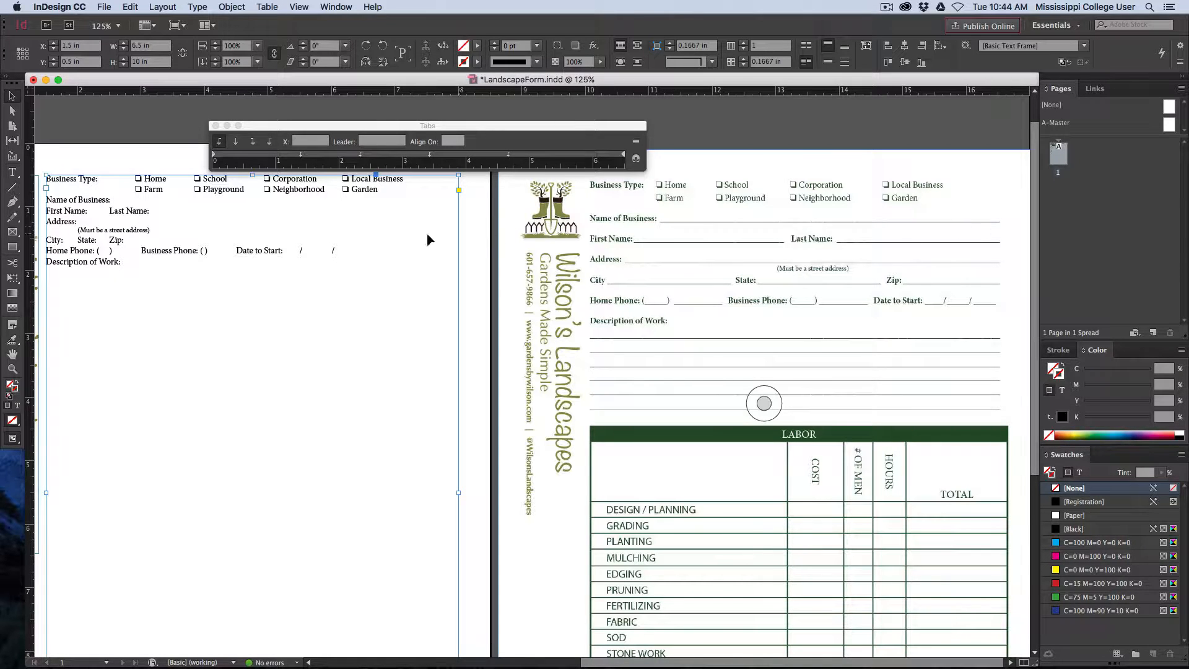
pyautogui.moveTo(322, 231); pyautogui.dragTo(480, 451)
pyautogui.press('super+equal')
pyautogui.press('super+equal')
pyautogui.moveTo(321, 126); pyautogui.dragTo(294, 147)
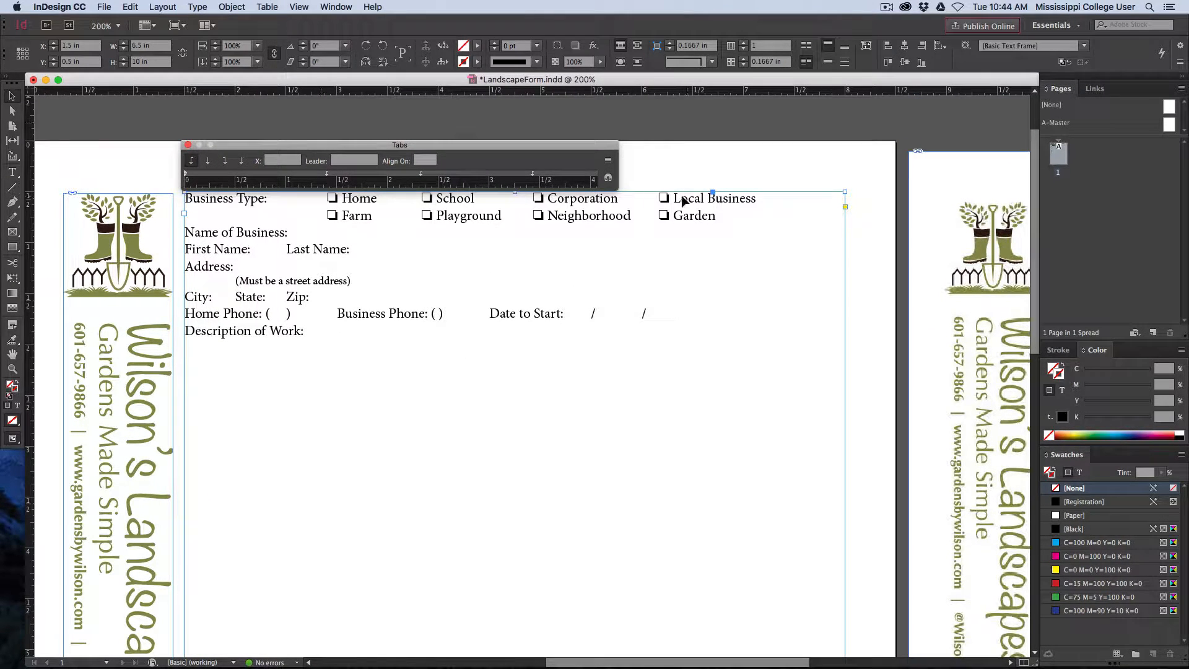
pyautogui.moveTo(612, 184); pyautogui.dragTo(926, 185)
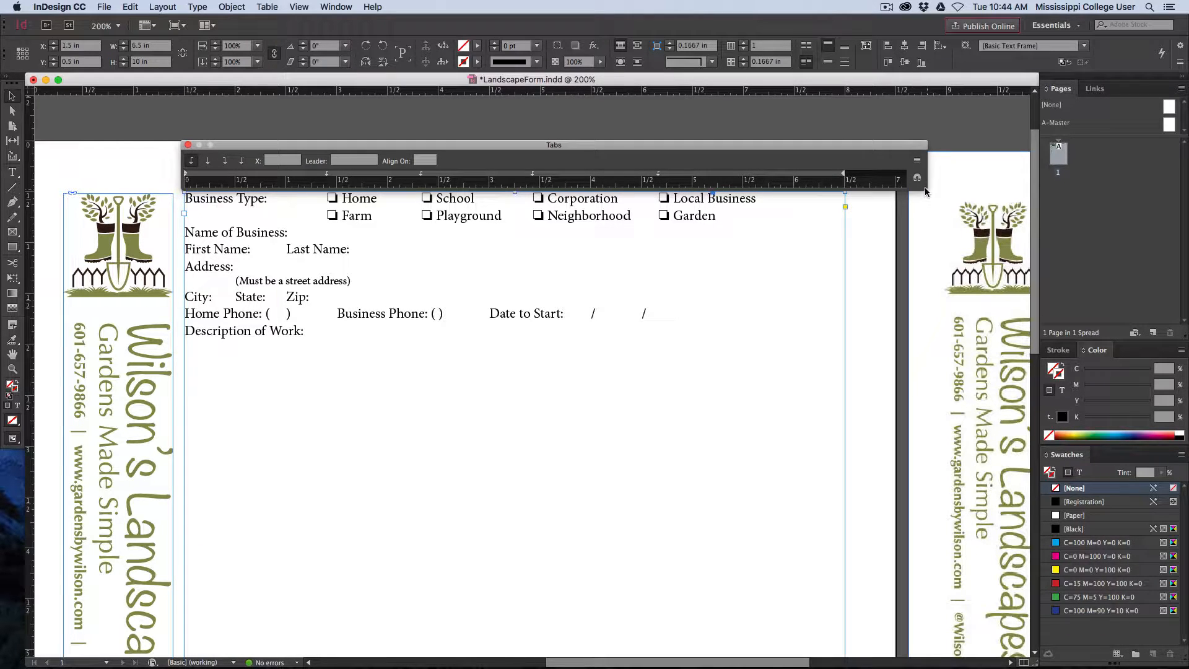
pyautogui.moveTo(924, 191)
pyautogui.mouseDown()
pyautogui.moveTo(683, 192)
pyautogui.moveTo(909, 193)
pyautogui.mouseUp()
# Add a left tab stop at 6.4861 in with an underscore leader to the "Name of Business:" line
pyautogui.press('t')
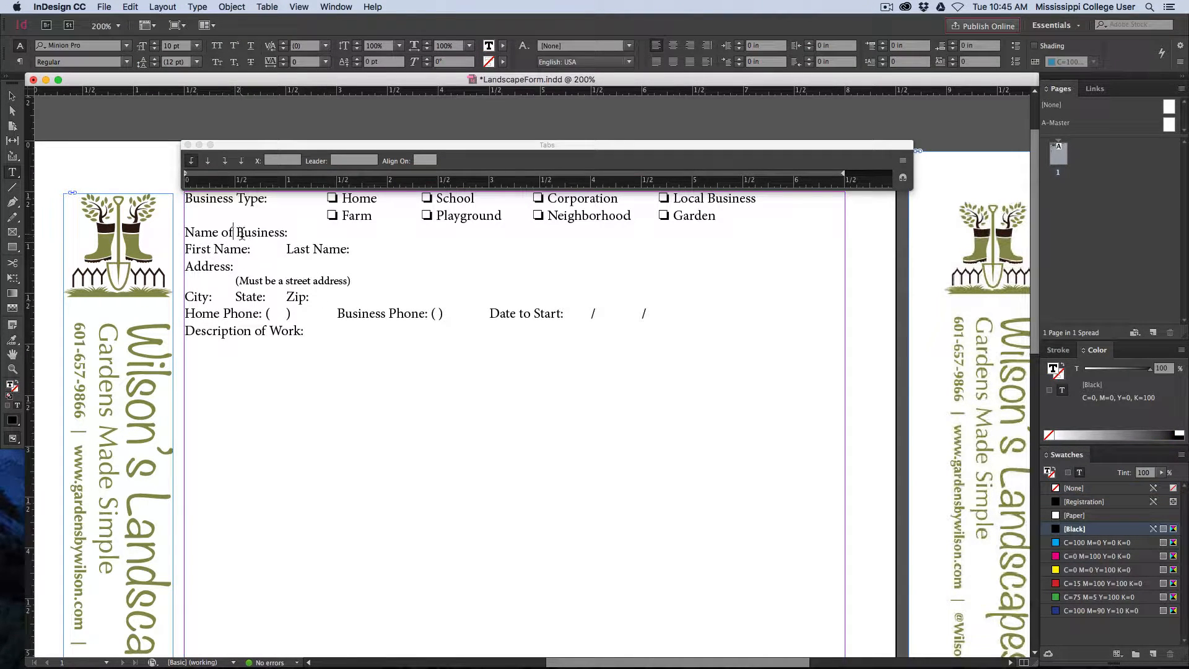
pyautogui.tripleClick(246, 231)
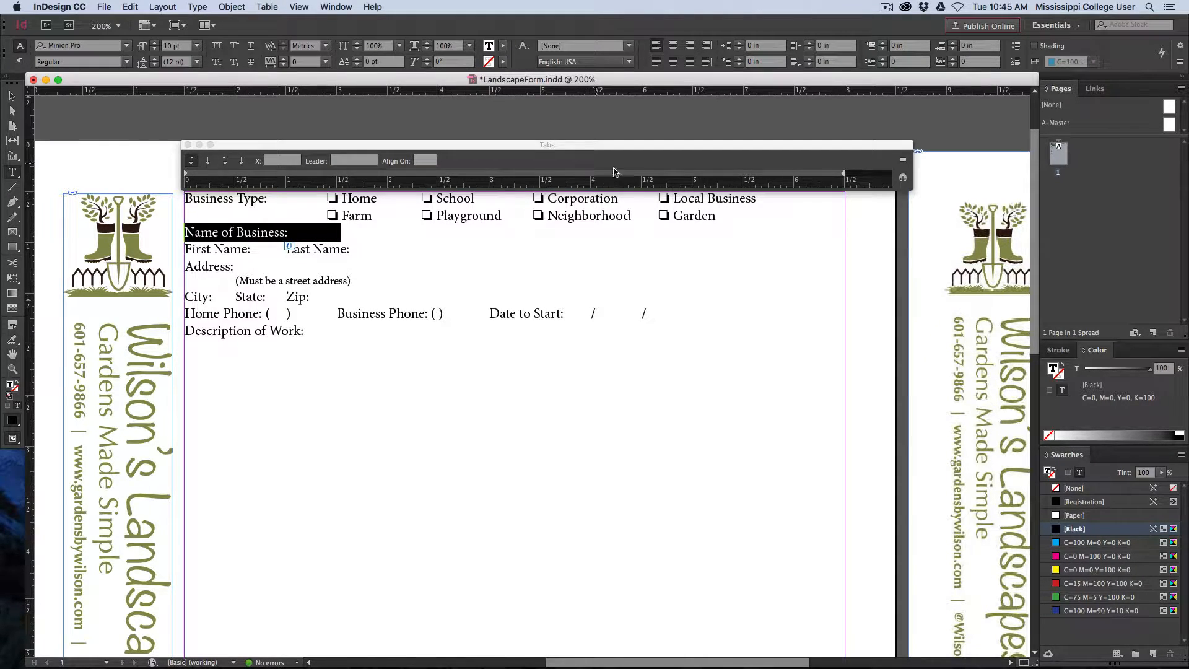
pyautogui.moveTo(782, 176); pyautogui.dragTo(853, 181)
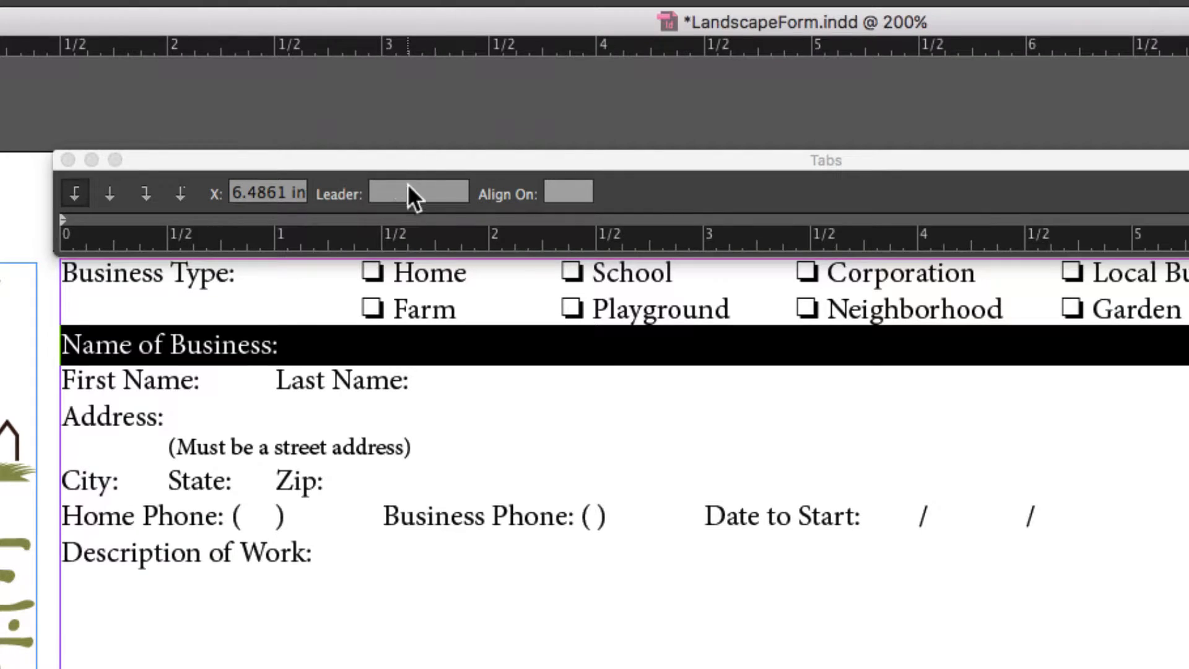
pyautogui.click(410, 195)
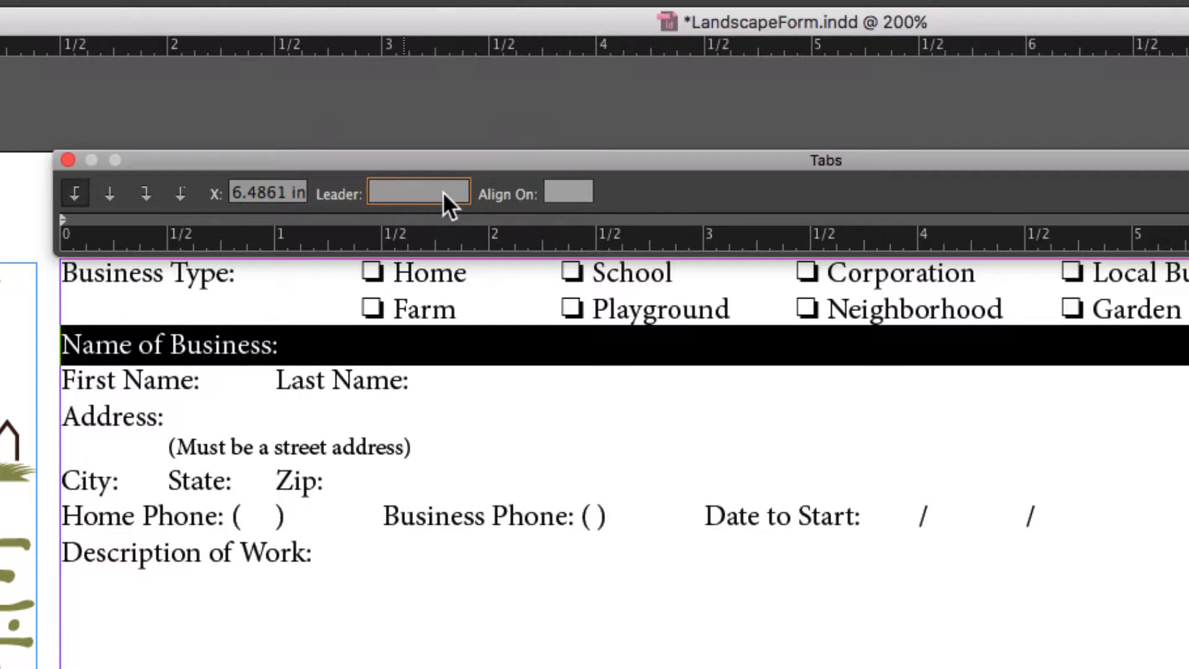
pyautogui.write('__')
pyautogui.press('Return')
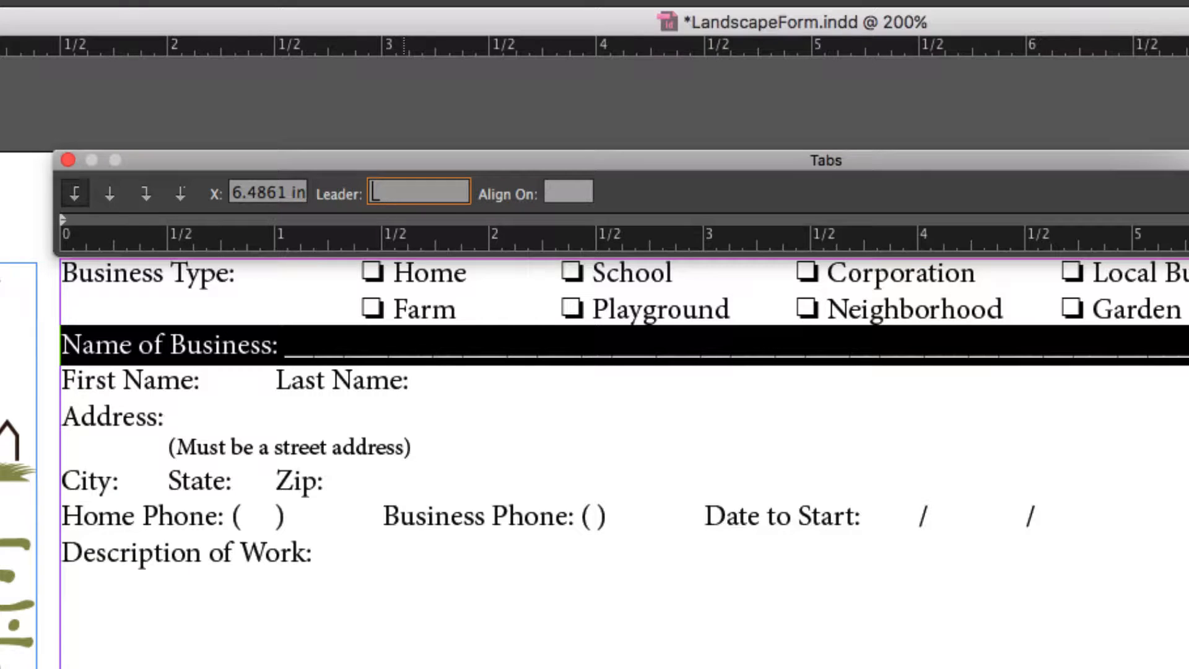
pyautogui.click(279, 372)
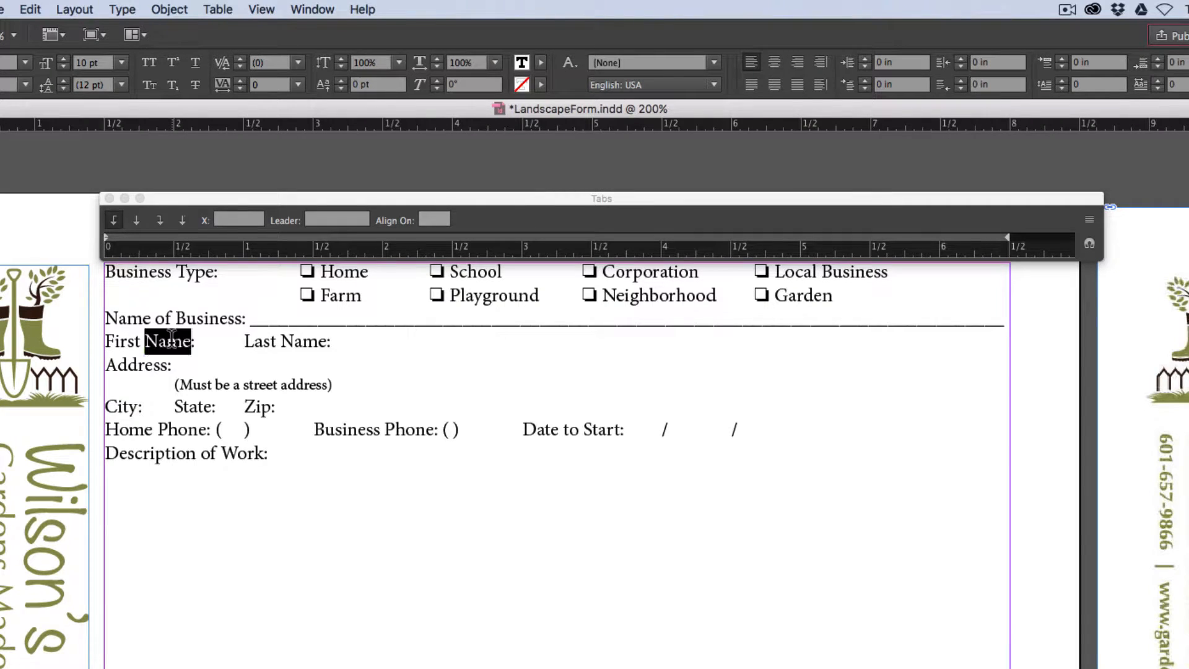
# Add a left tab stop at 2.4444 in to the "First Name:" line to position "Last Name:"
pyautogui.tripleClick(185, 372)
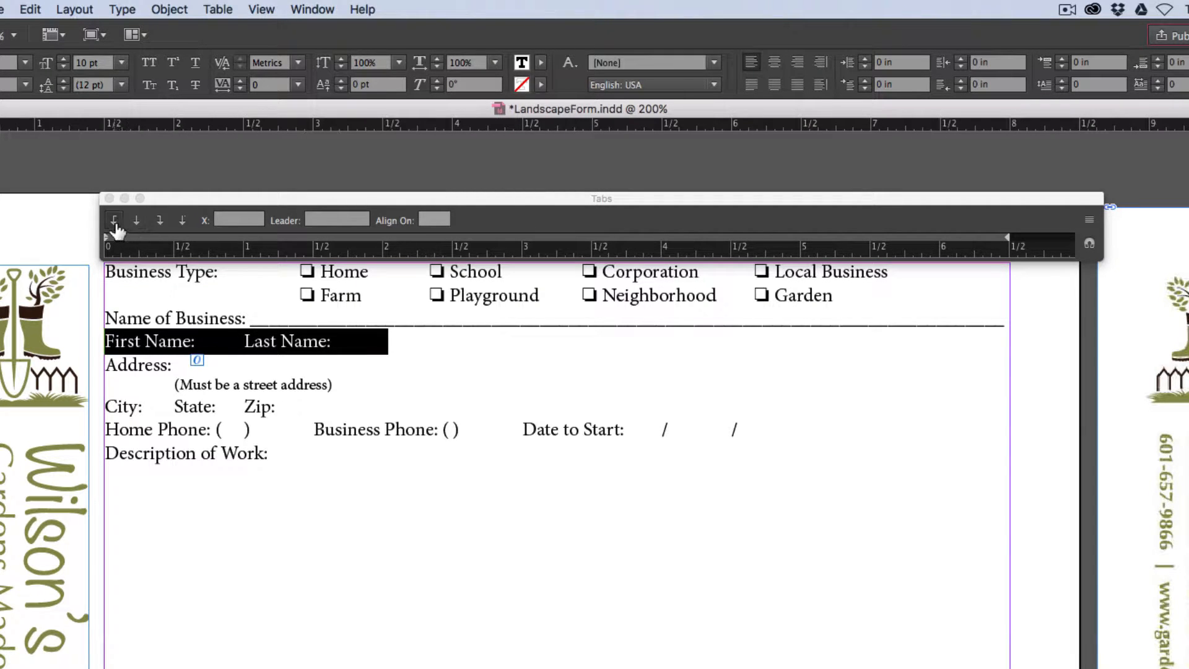
pyautogui.moveTo(313, 241); pyautogui.dragTo(445, 240)
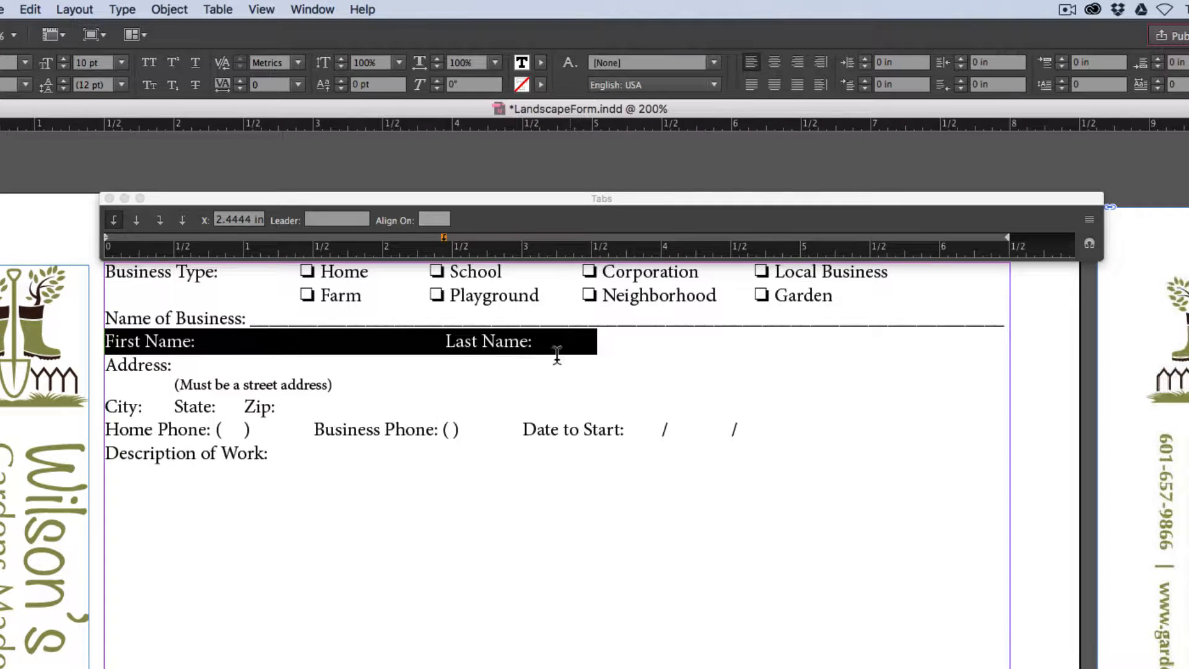
pyautogui.moveTo(578, 340); pyautogui.dragTo(553, 341)
pyautogui.tripleClick(553, 340)
pyautogui.moveTo(1005, 244); pyautogui.dragTo(1000, 237)
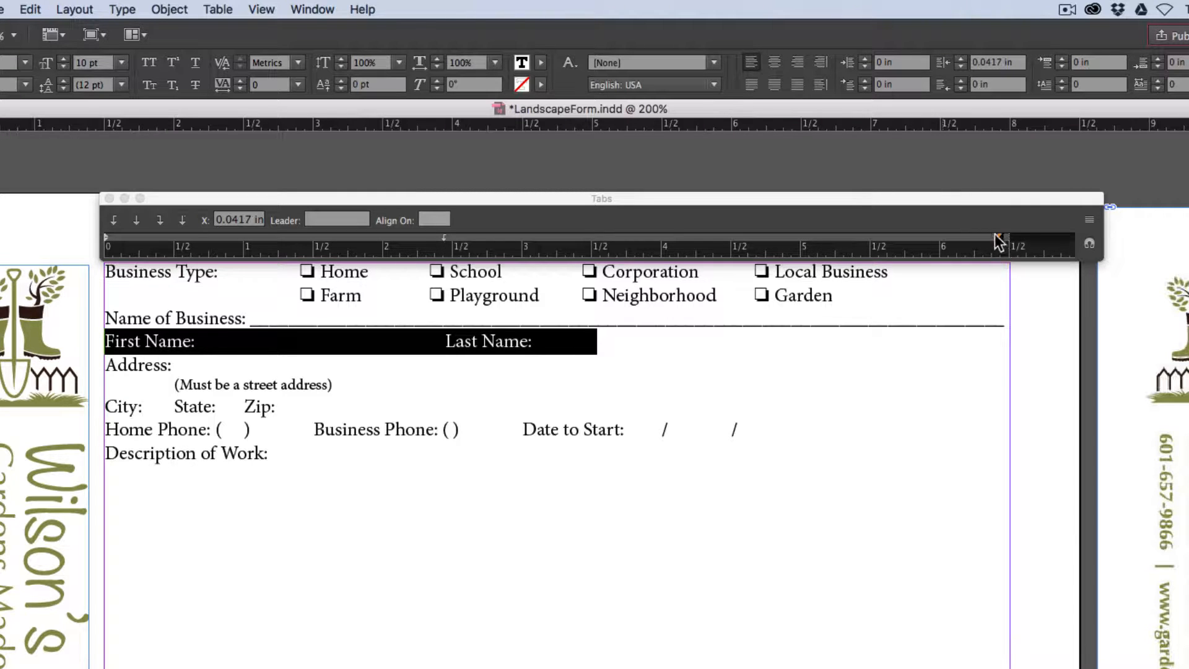
pyautogui.click(331, 219)
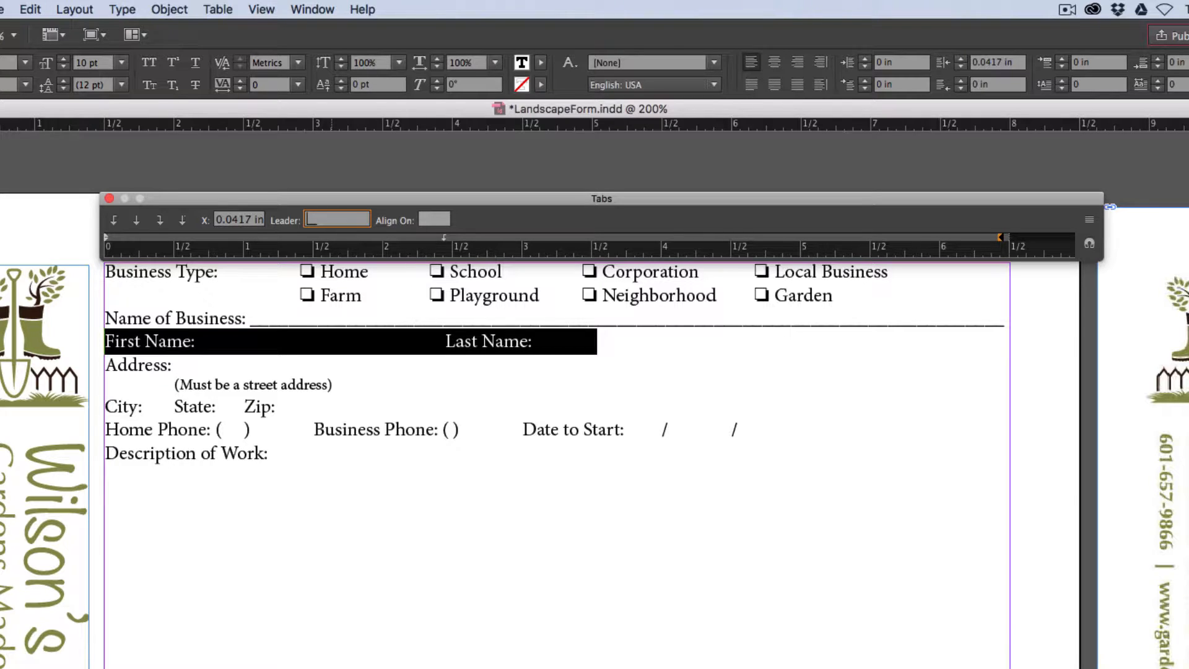
pyautogui.press('Return')
pyautogui.tripleClick(537, 347)
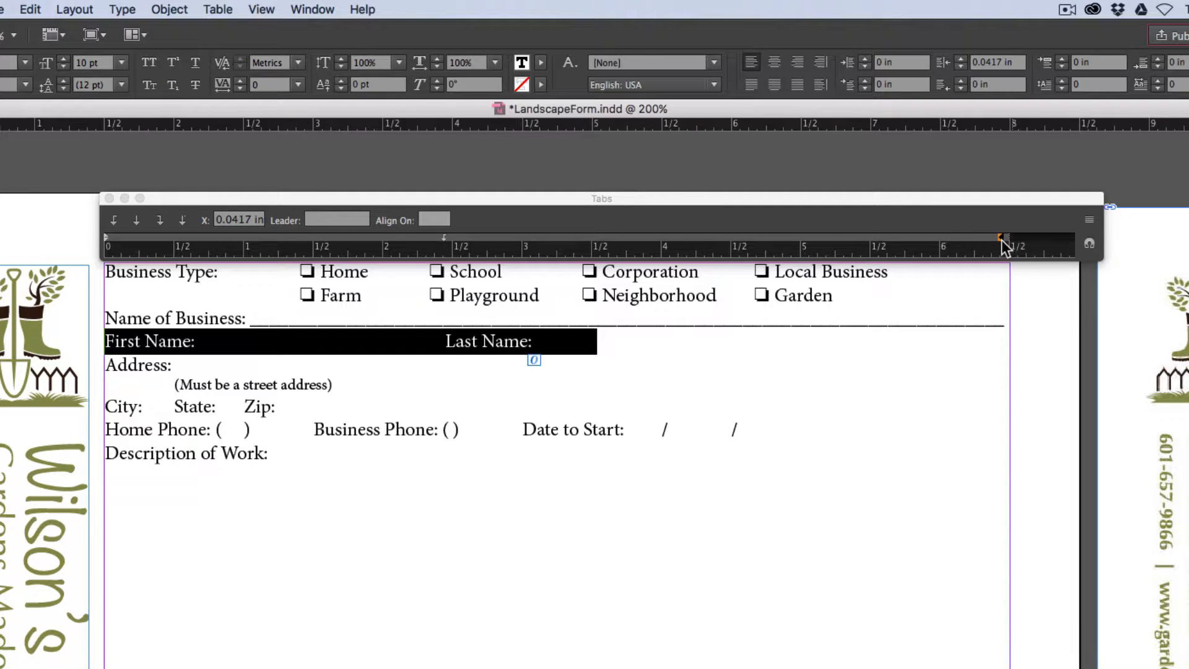
# Add a left tab stop at 6.4583 in on the name line and apply underscore leaders to it and the 2.4444 in stop
pyautogui.moveTo(997, 236); pyautogui.dragTo(1004, 237)
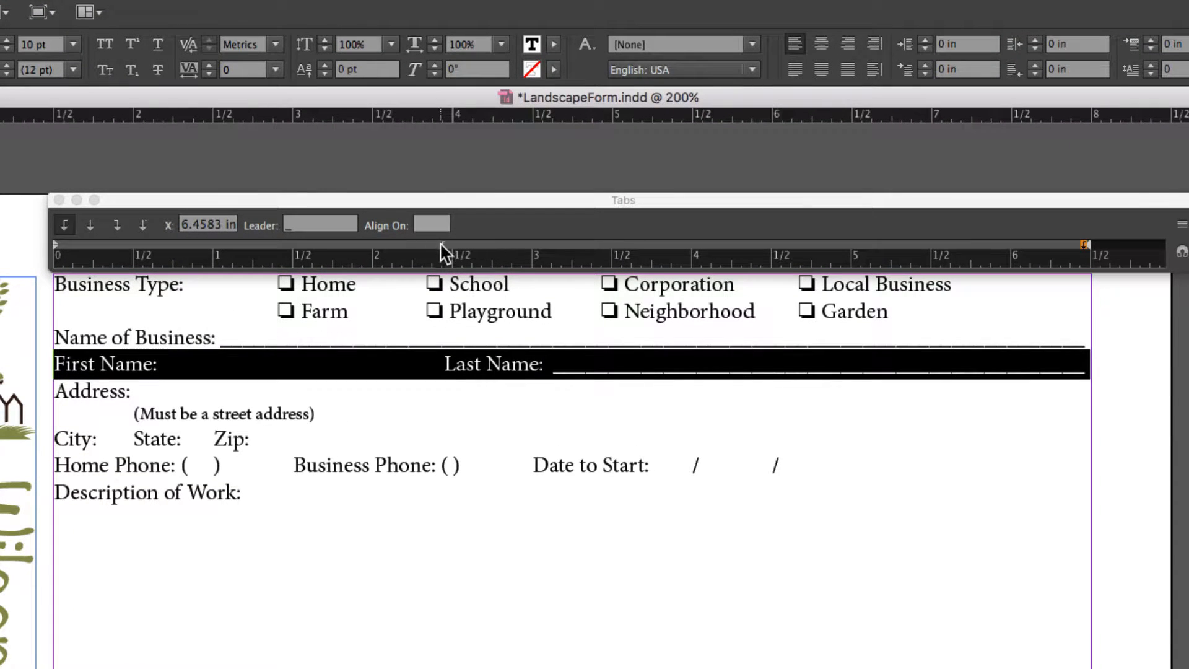
pyautogui.click(444, 237)
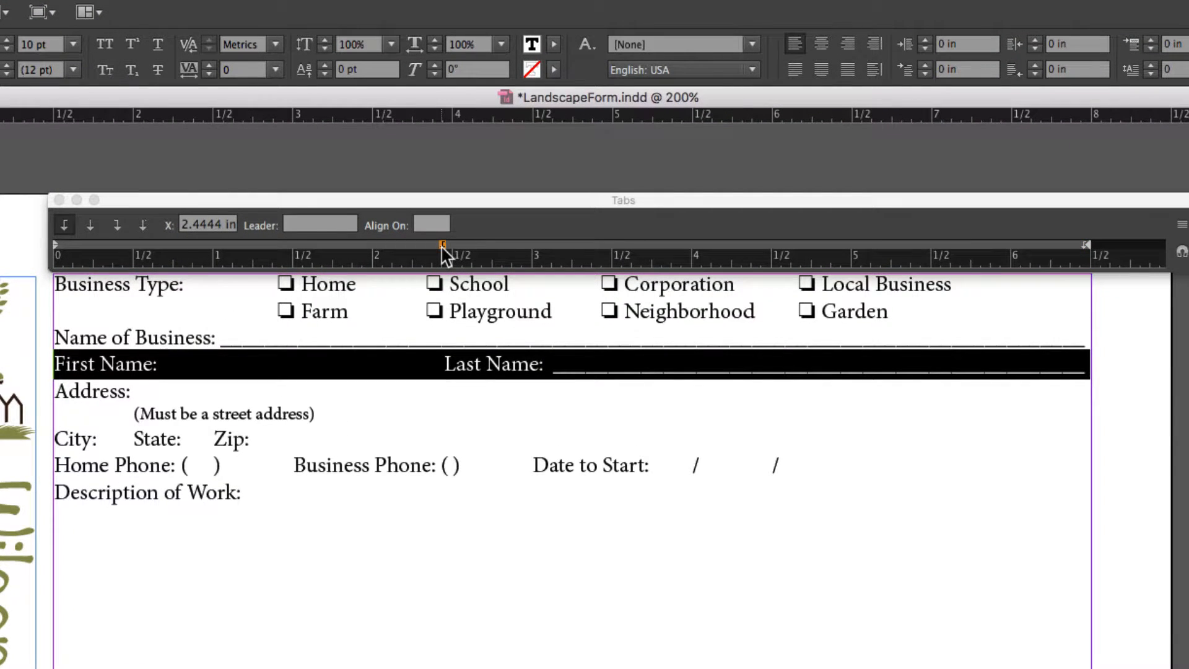
pyautogui.click(304, 224)
pyautogui.click(303, 225)
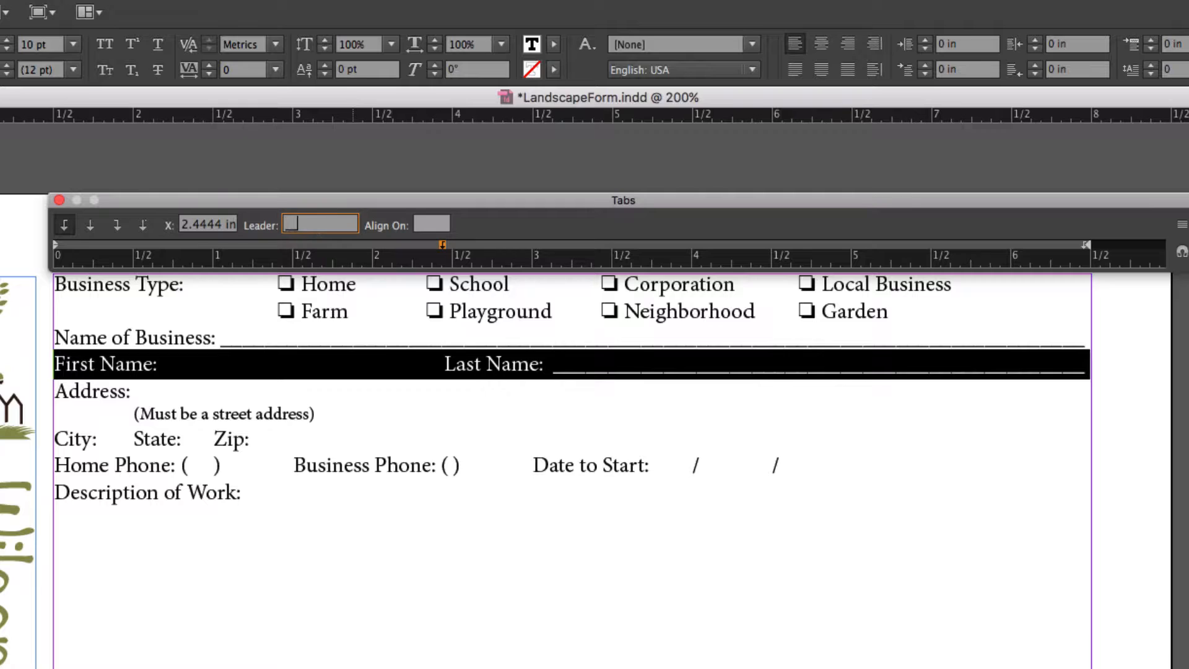
pyautogui.write('_')
pyautogui.click(233, 369)
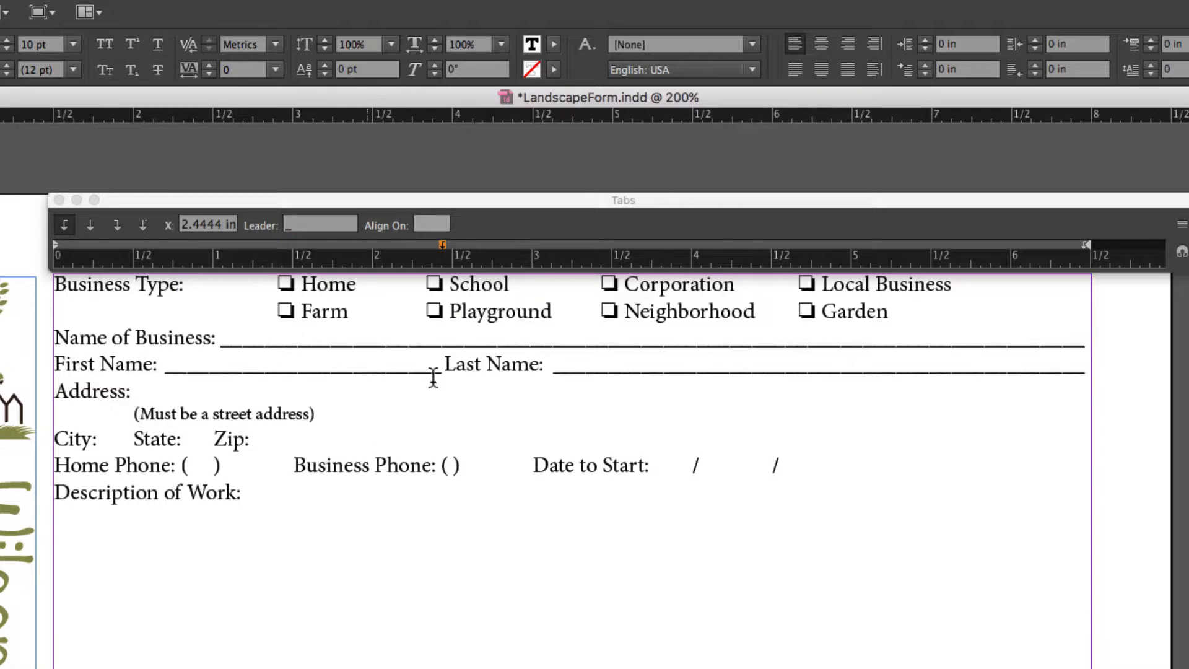
# Move the tab stop before "Last Name:" to about 2.7 in to lengthen the First Name blank
pyautogui.tripleClick(319, 365)
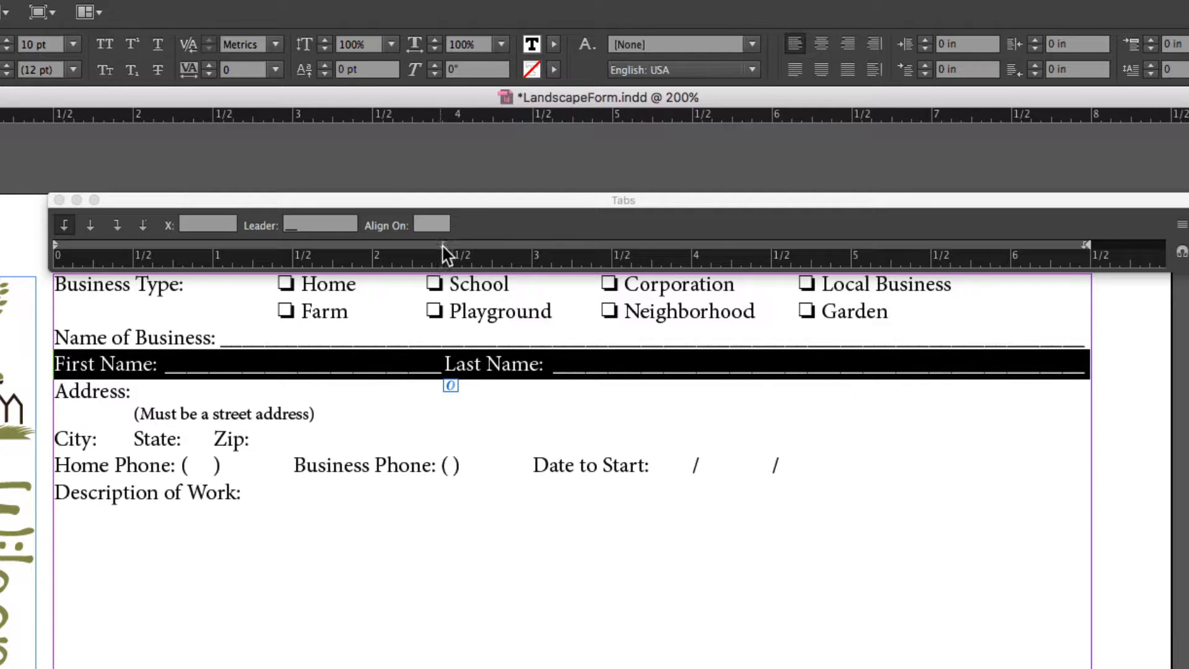
pyautogui.moveTo(443, 245); pyautogui.dragTo(488, 248)
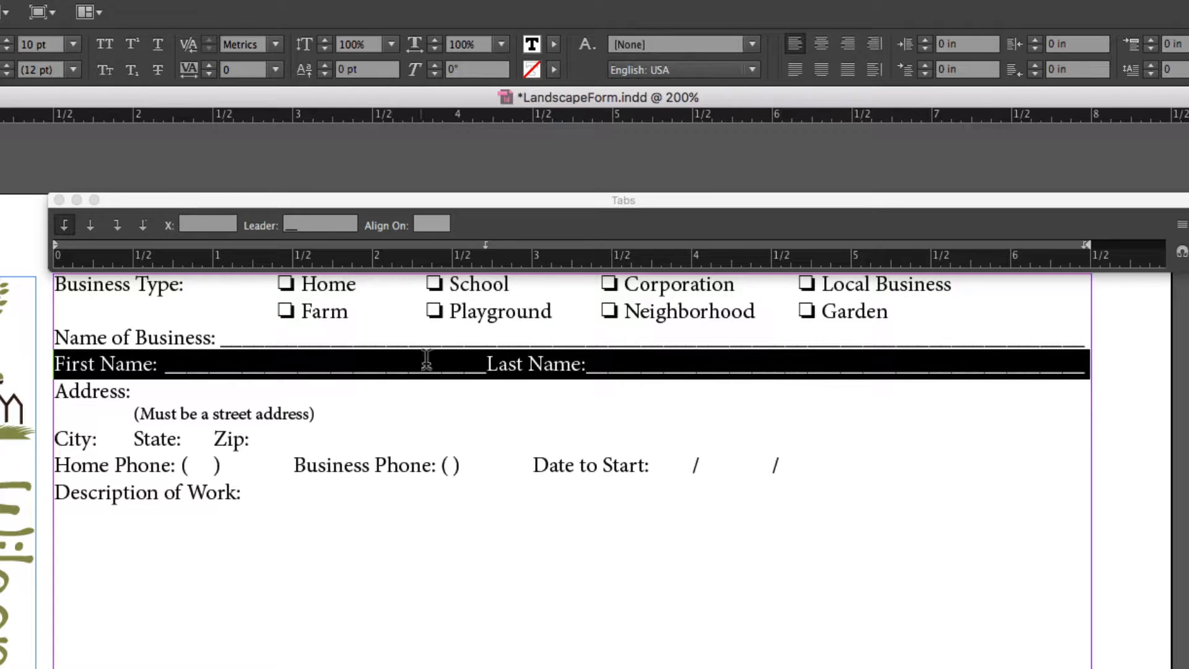
# Add a left tab stop at 6.4583 in with an underscore leader to the "Address:" line
pyautogui.tripleClick(102, 391)
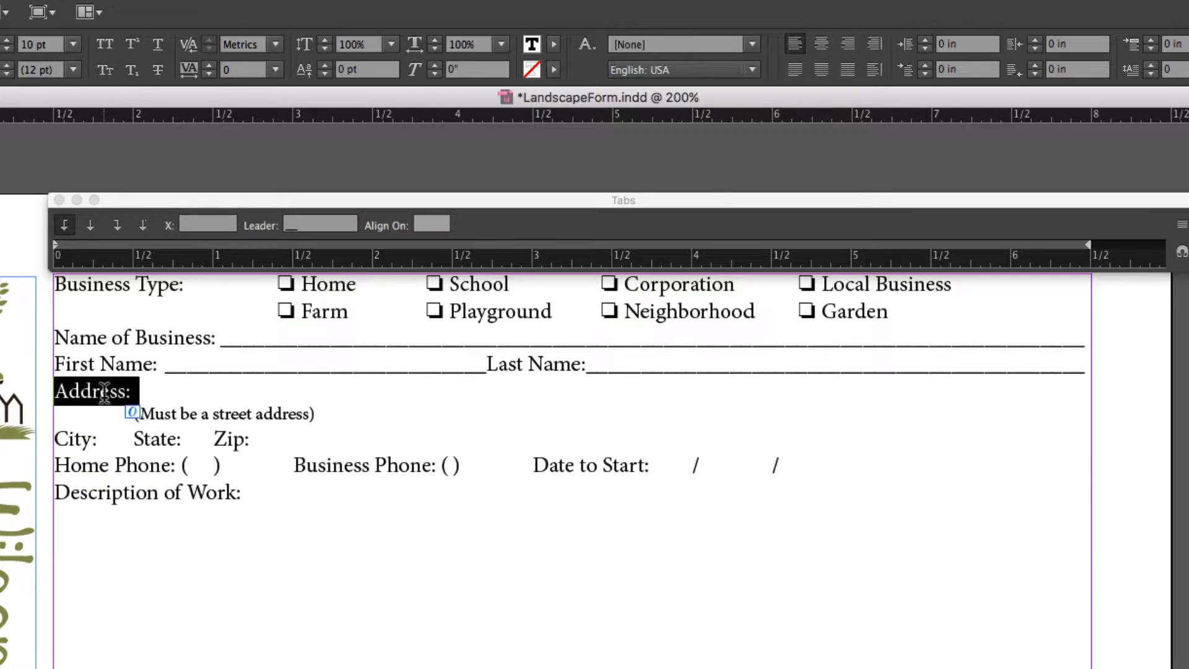
pyautogui.tripleClick(104, 391)
pyautogui.moveTo(1050, 246); pyautogui.dragTo(1085, 246)
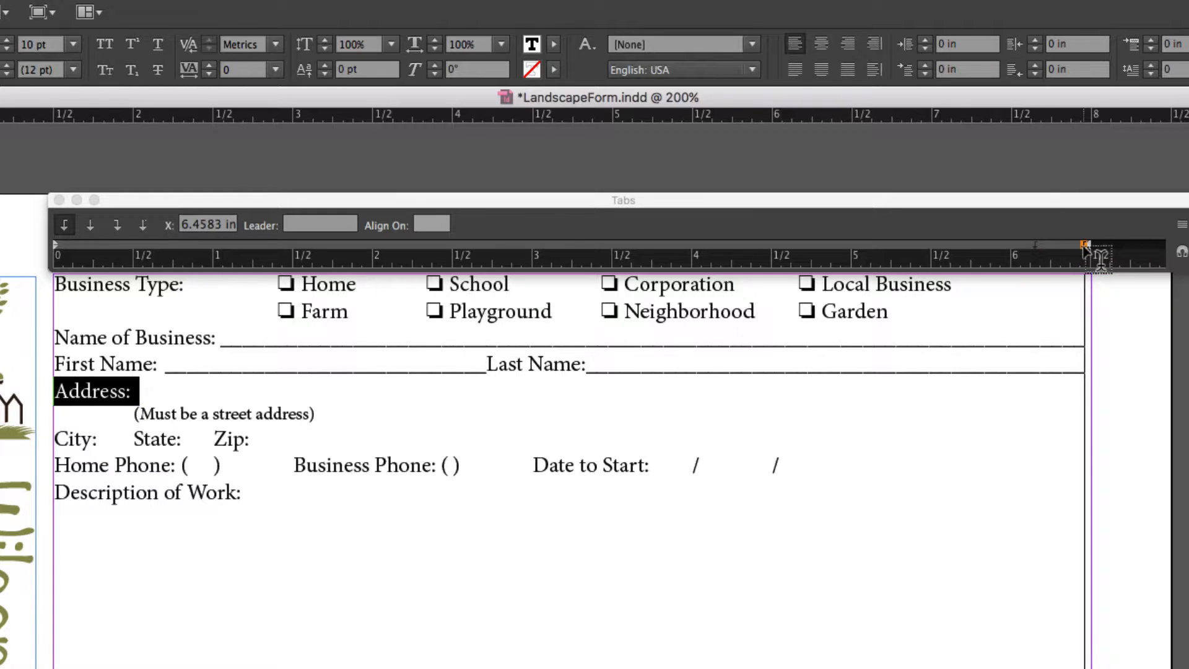
pyautogui.press('Tab')
pyautogui.write('_')
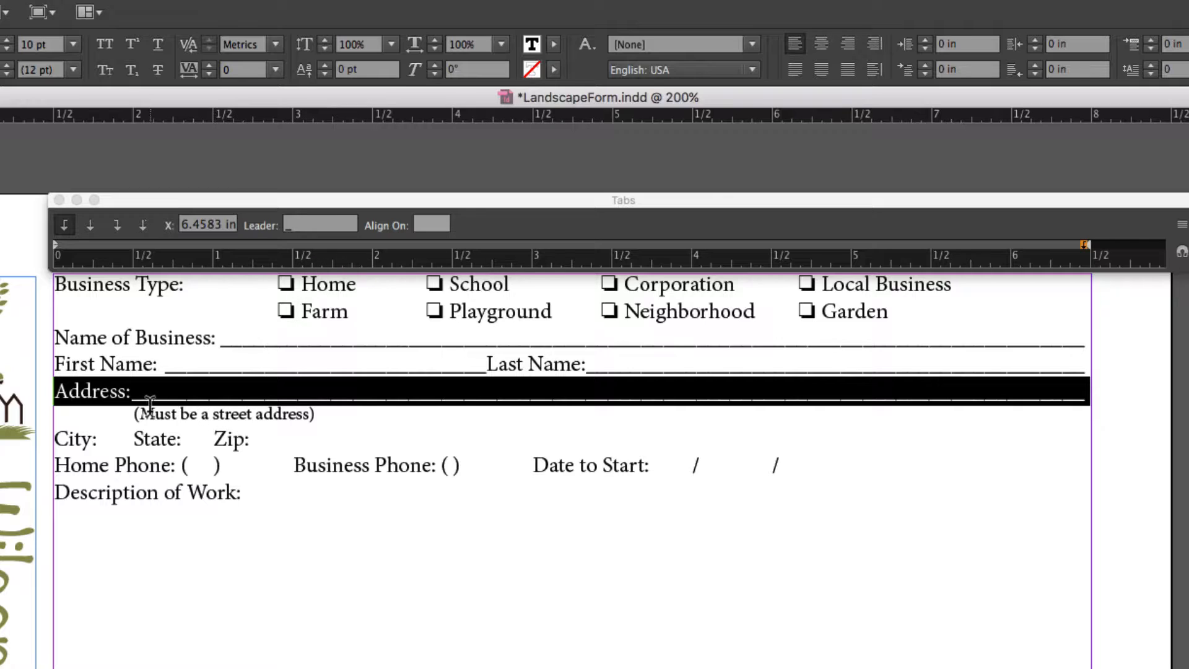
# Clear the leader for the "(Must be a street address)" line and add a left tab stop at 2.5278 in
pyautogui.tripleClick(200, 414)
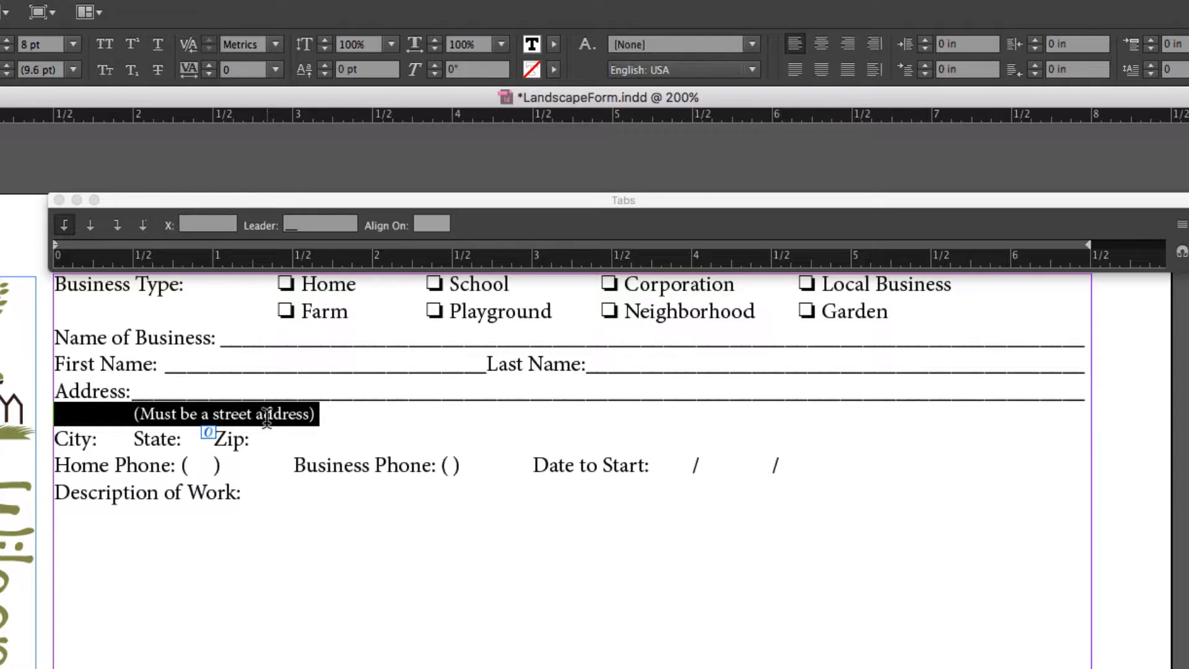
pyautogui.click(305, 224)
pyautogui.press('BackSpace')
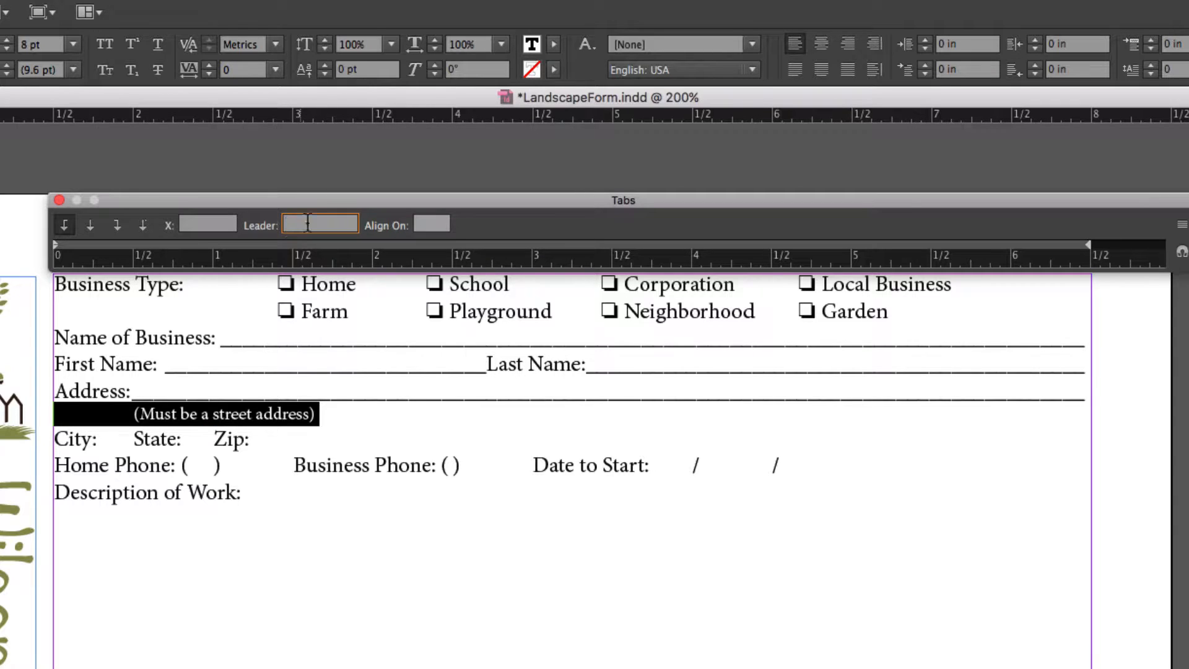
pyautogui.moveTo(423, 245); pyautogui.dragTo(457, 245)
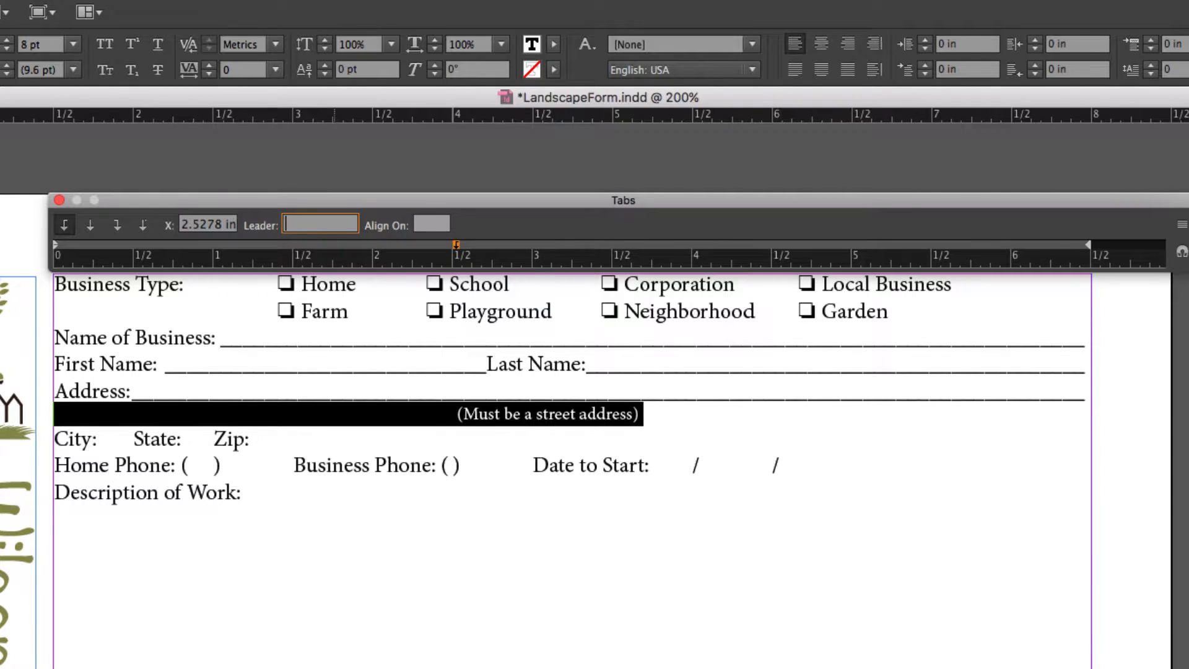
# Add underscore-leader tab stops to the City, State and Zip line at 2.7083 in, 4.75 in and the right margin
pyautogui.tripleClick(104, 439)
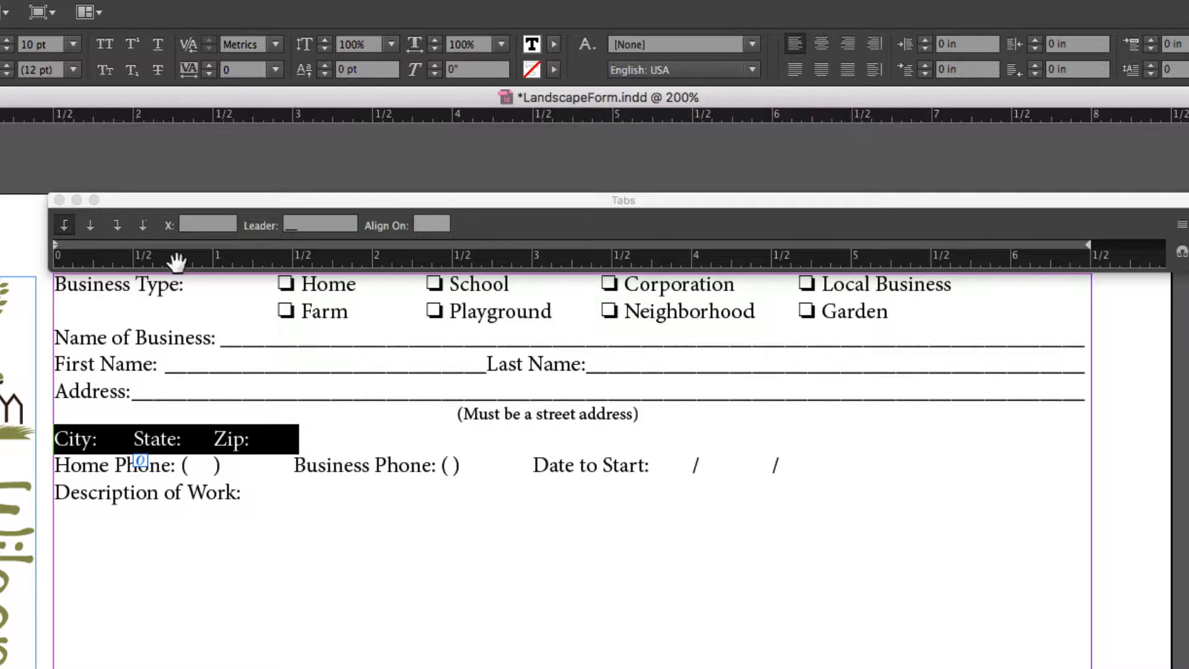
pyautogui.moveTo(229, 246); pyautogui.dragTo(528, 244)
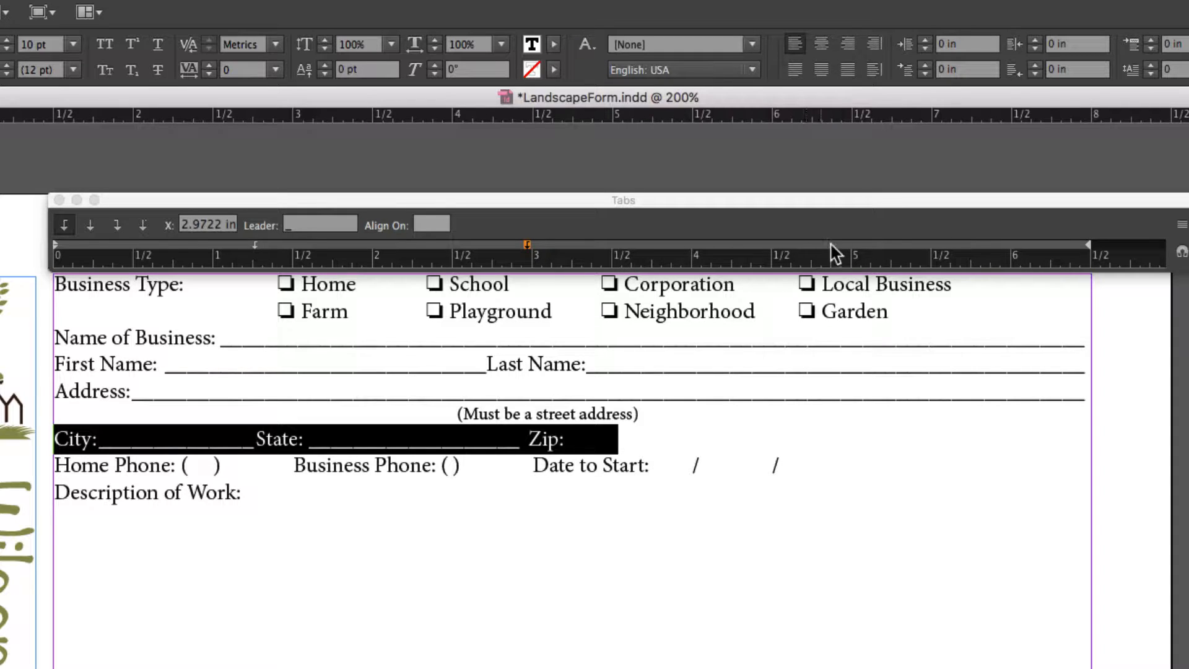
pyautogui.click(1048, 246)
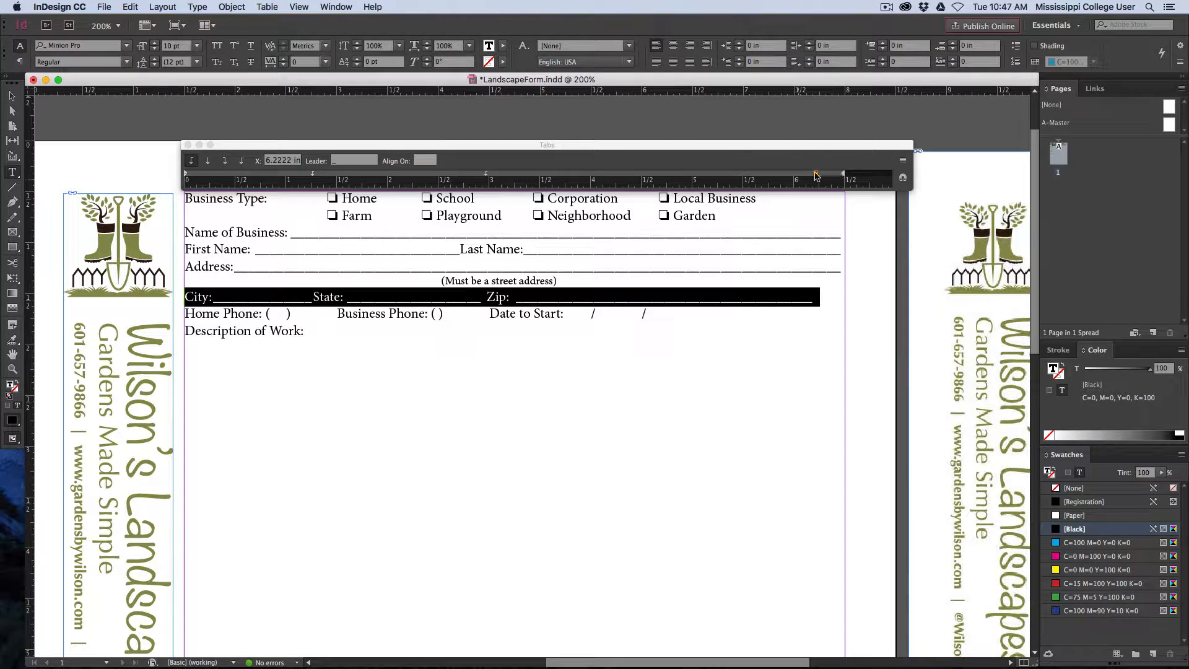
pyautogui.moveTo(816, 177); pyautogui.dragTo(841, 175)
pyautogui.moveTo(487, 176); pyautogui.dragTo(667, 177)
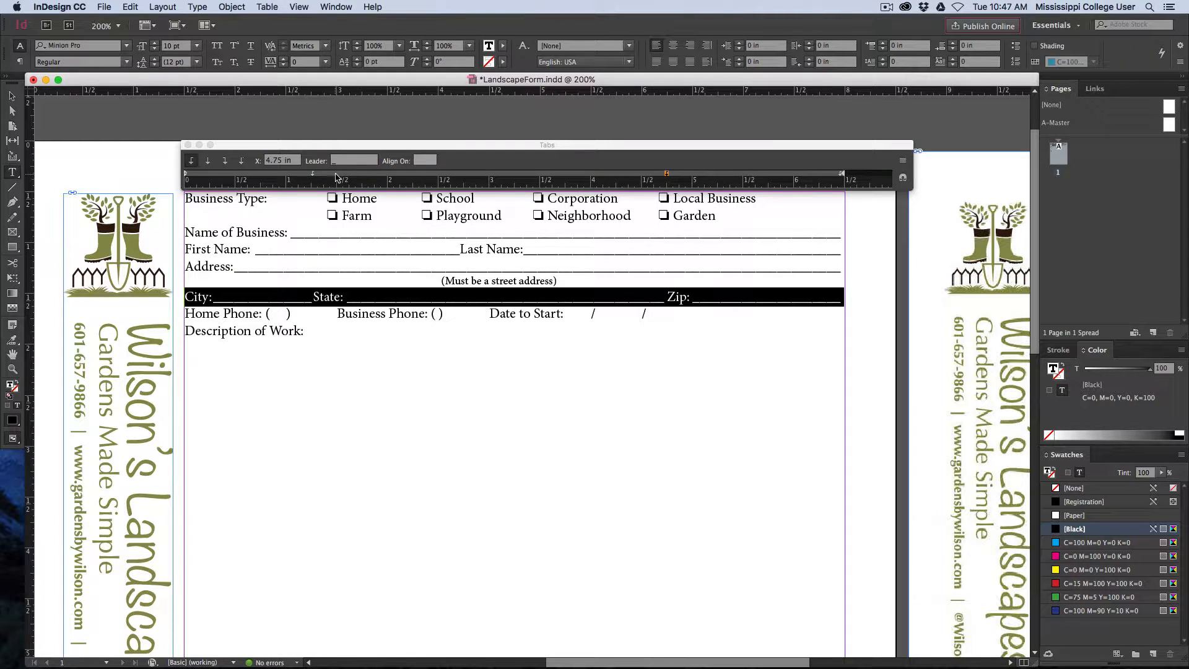
pyautogui.moveTo(313, 176); pyautogui.dragTo(459, 177)
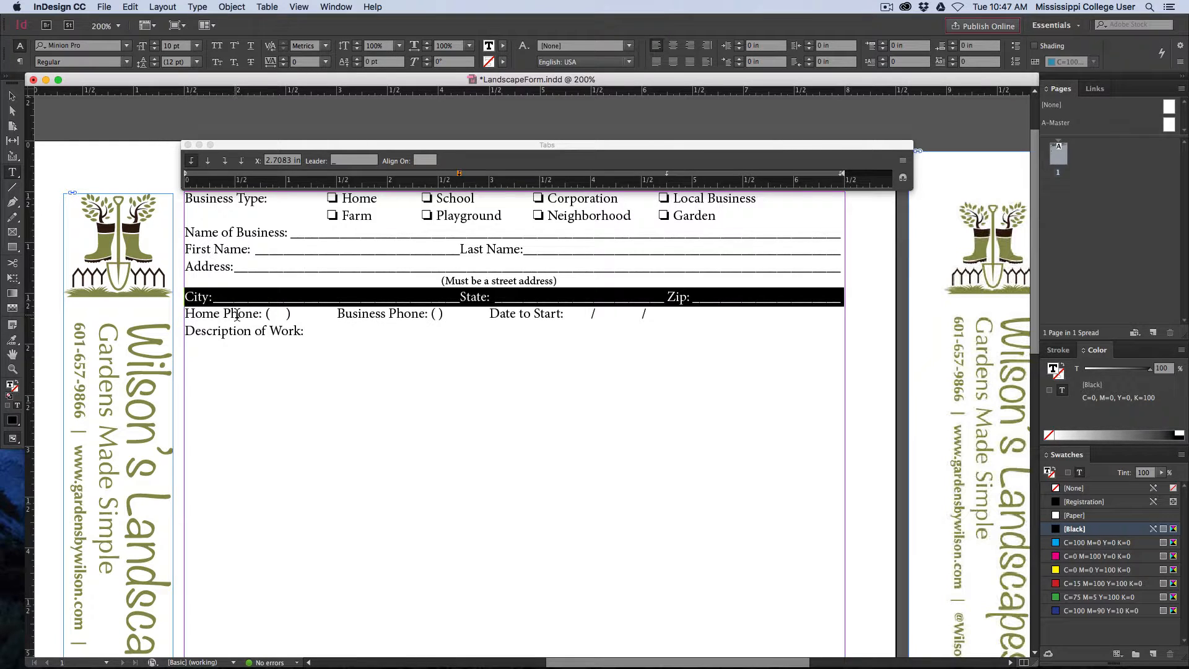
# Position underscore-leader tab stops on the Home Phone line for its area code and number blanks, with Business Phone starting at 1.6806 in
pyautogui.tripleClick(237, 314)
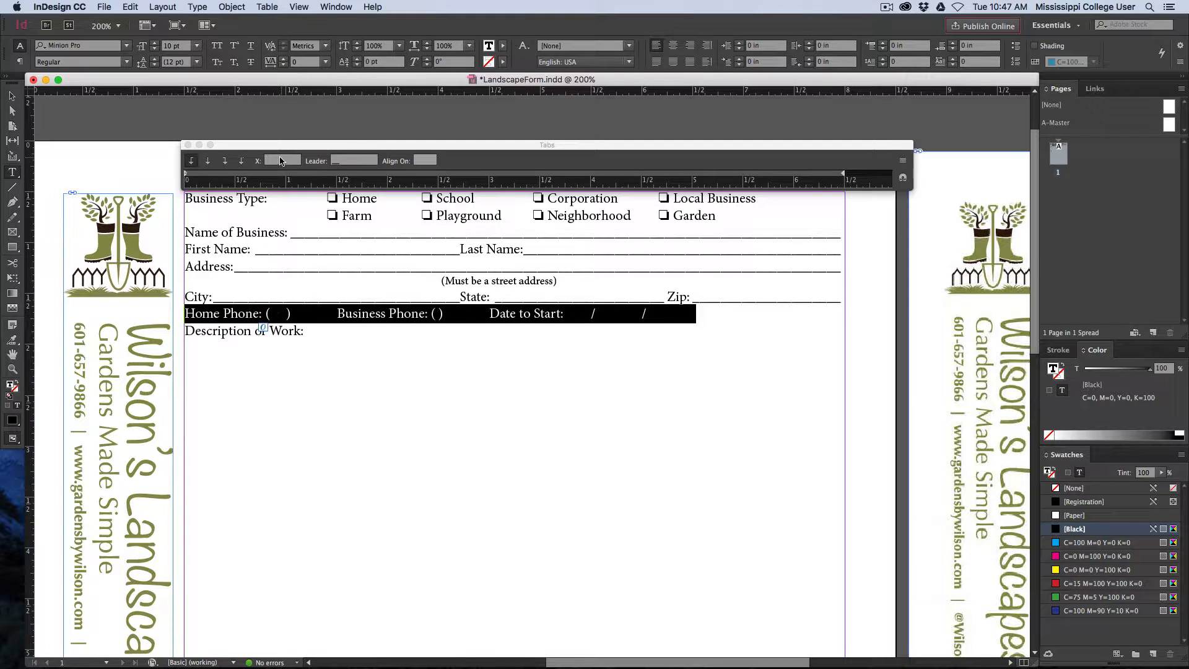
pyautogui.moveTo(277, 174); pyautogui.dragTo(306, 176)
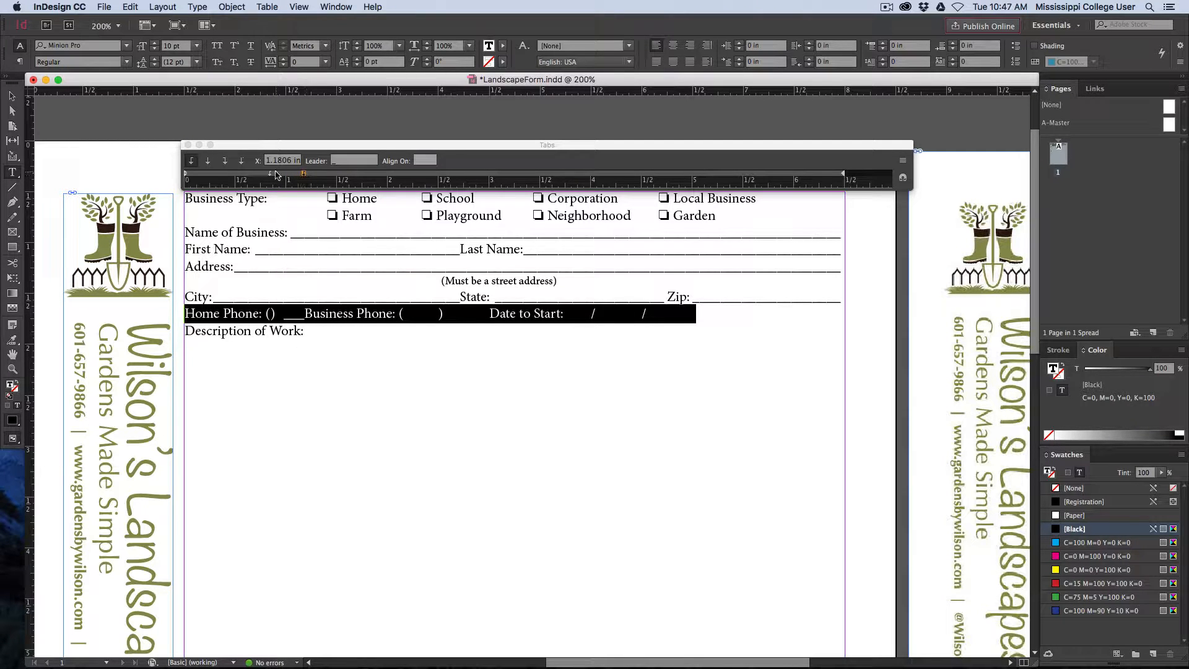
pyautogui.moveTo(270, 175); pyautogui.dragTo(304, 175)
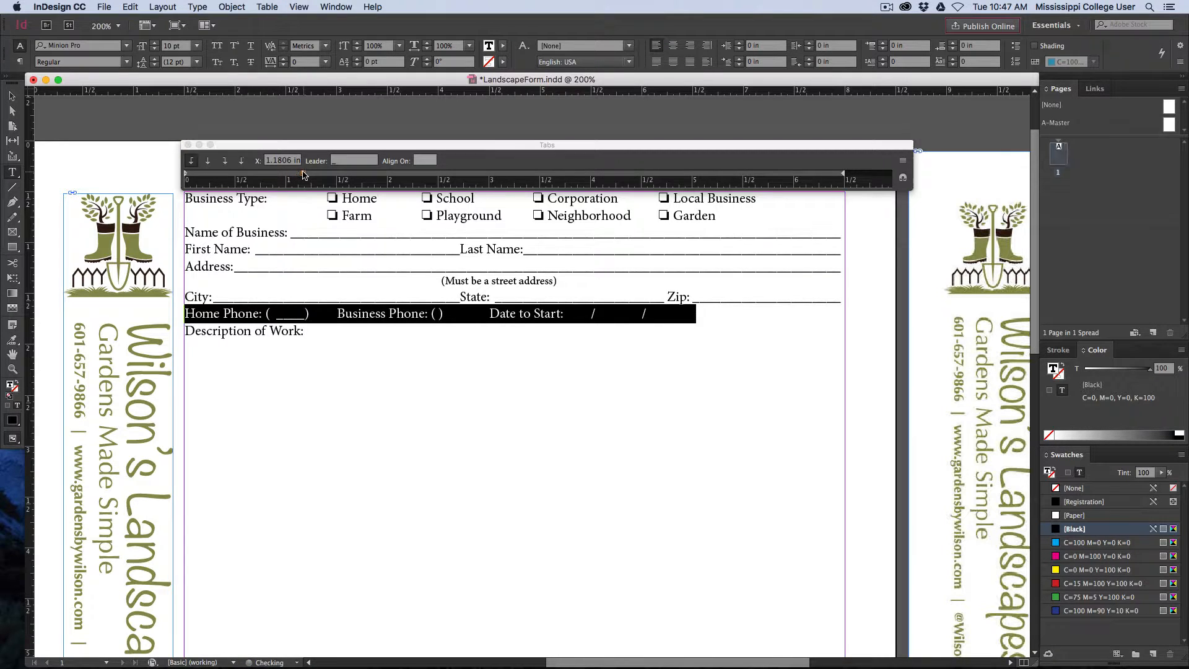
pyautogui.click(282, 331)
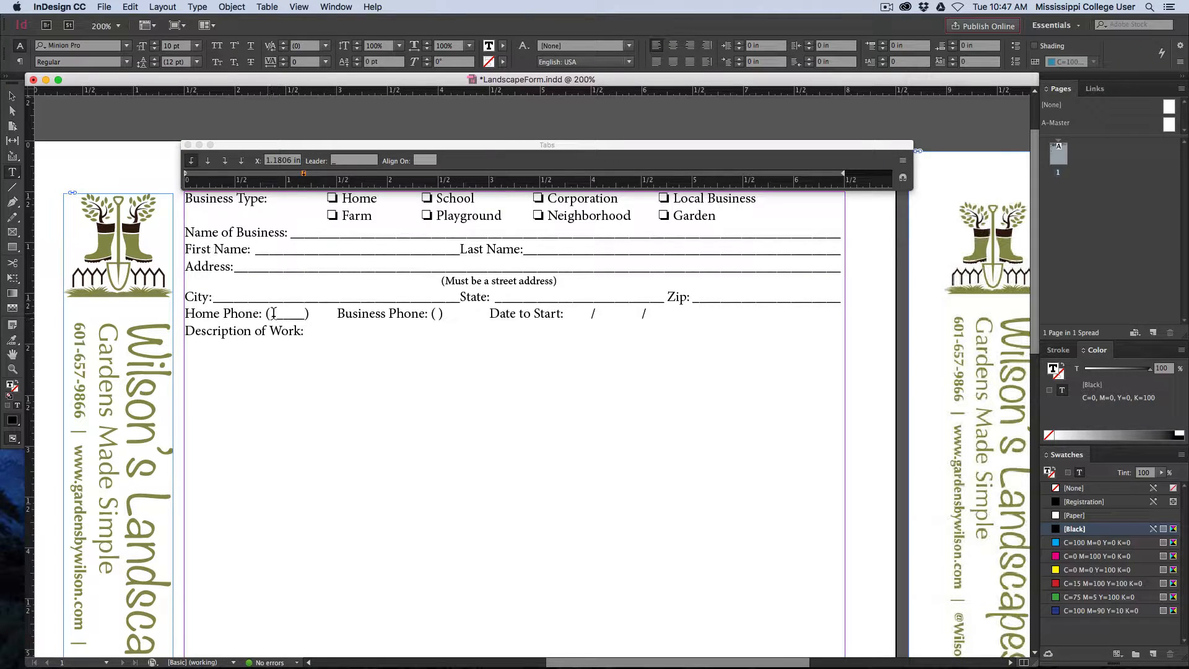
pyautogui.press('Delete')
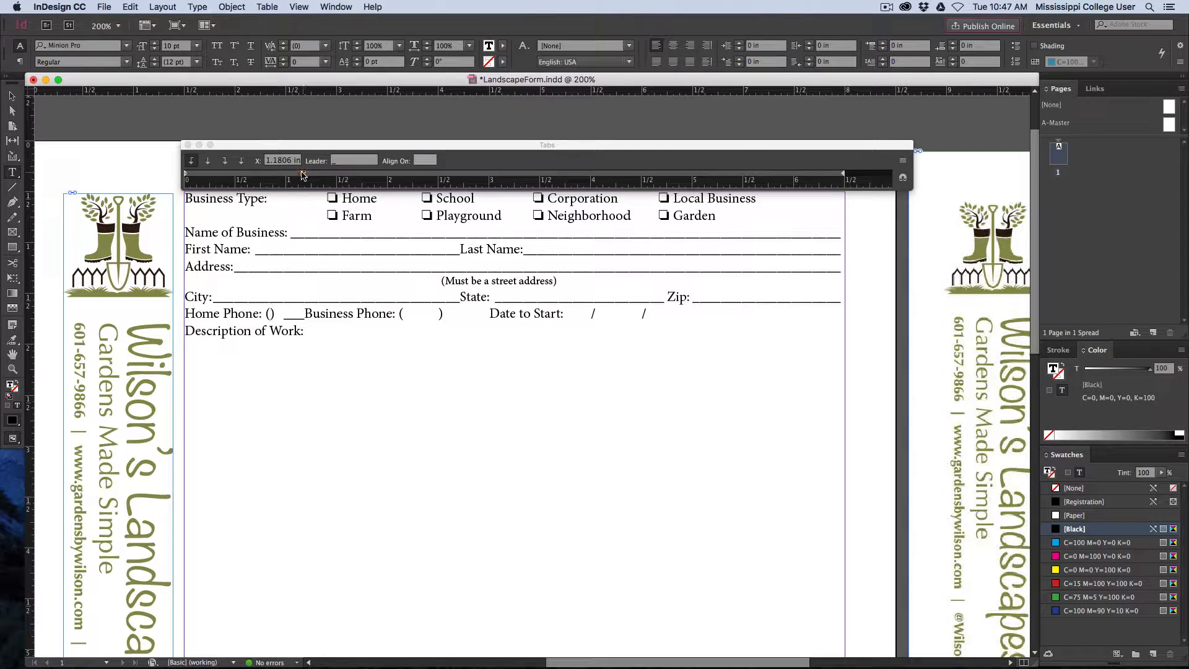
pyautogui.moveTo(302, 176); pyautogui.dragTo(317, 176)
pyautogui.press('Tab')
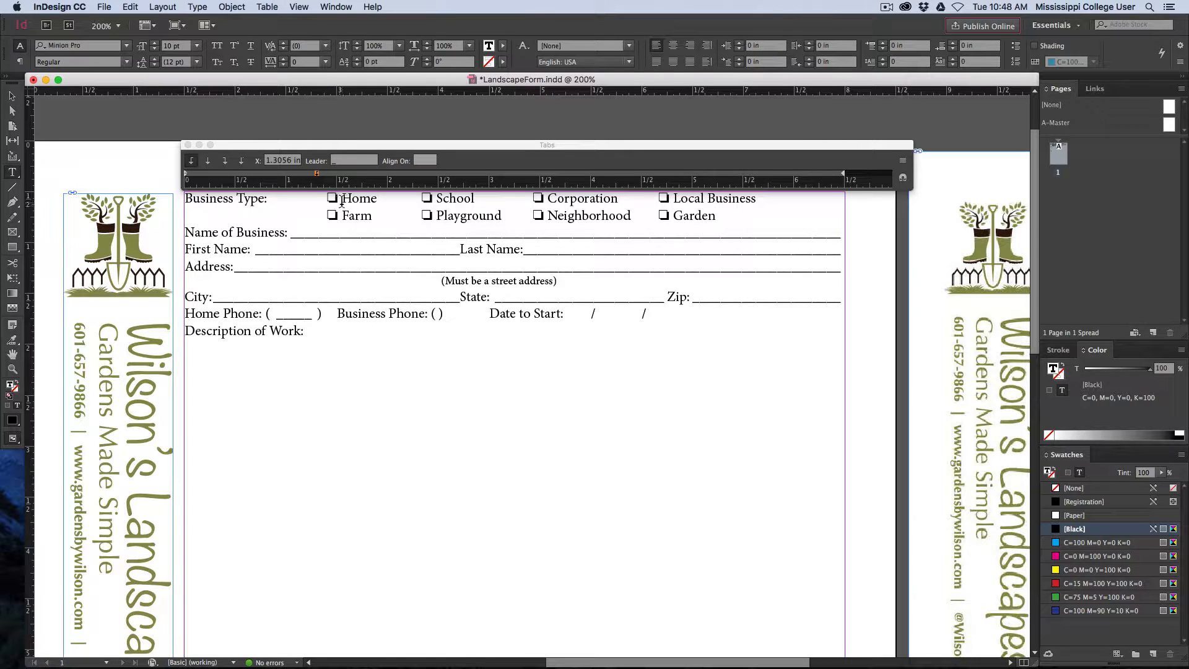
pyautogui.moveTo(316, 175); pyautogui.dragTo(355, 176)
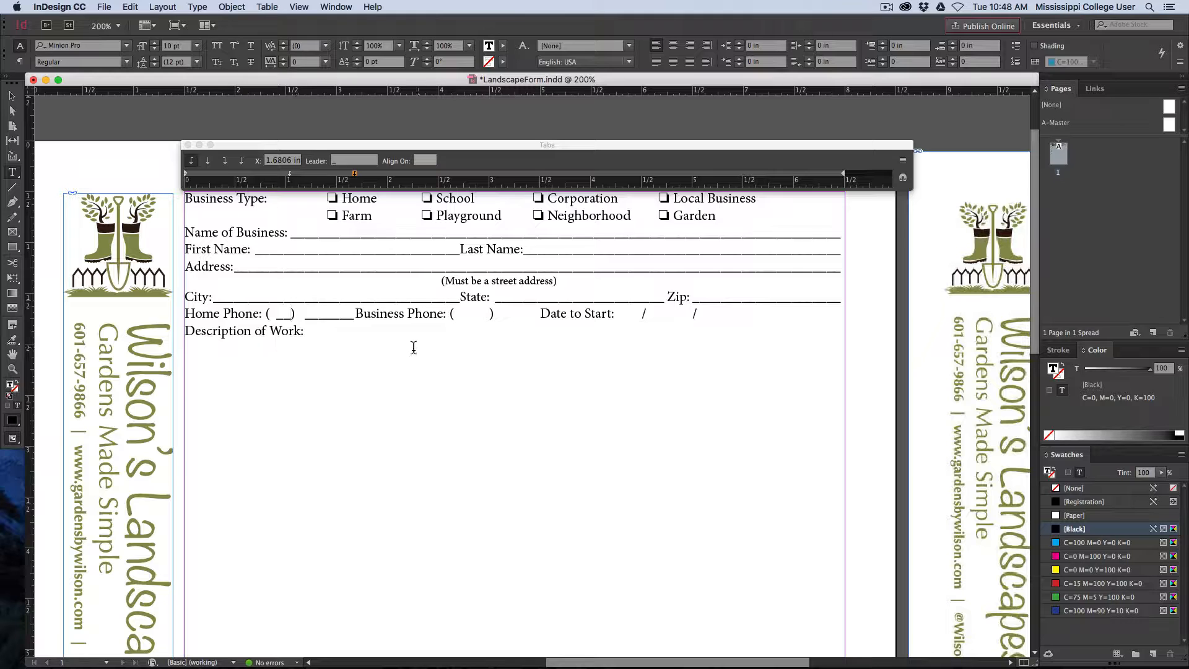
# Add underscore-leader tab stops for the Business Phone and Date to Start blanks, placing Date to Start at 4.1944 in and the line end at 6.4583 in
pyautogui.moveTo(450, 176); pyautogui.dragTo(586, 177)
pyautogui.moveTo(691, 176); pyautogui.dragTo(839, 176)
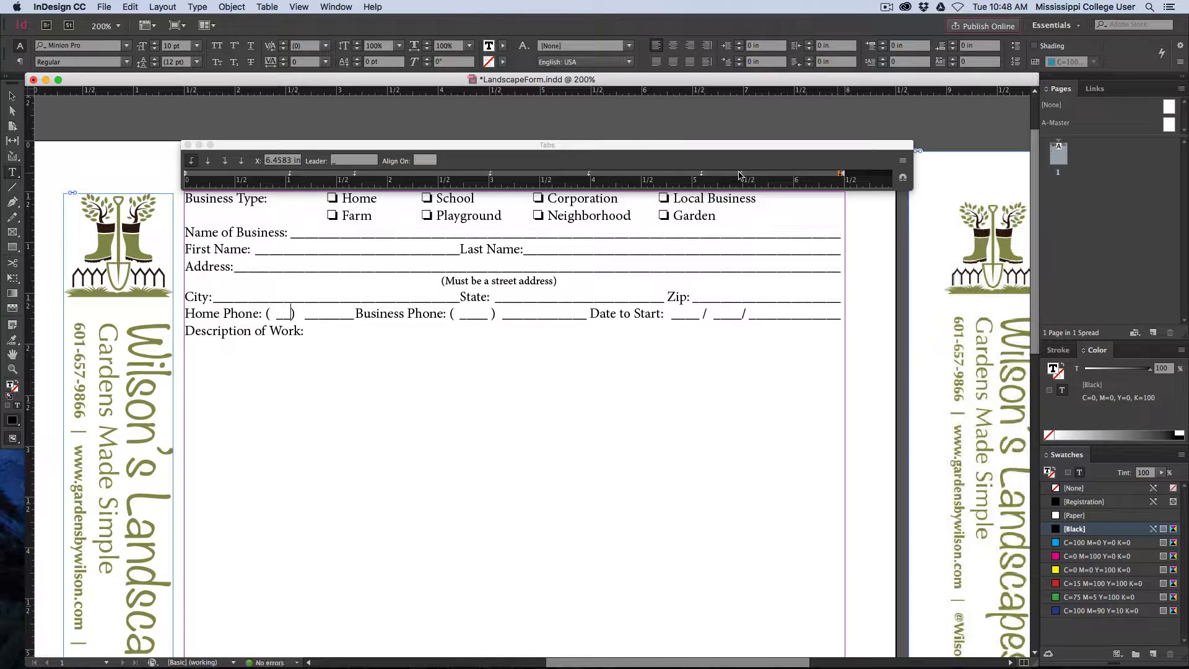
pyautogui.moveTo(742, 176); pyautogui.dragTo(778, 176)
pyautogui.moveTo(701, 176); pyautogui.dragTo(737, 176)
pyautogui.moveTo(588, 176)
pyautogui.mouseDown()
pyautogui.moveTo(627, 175)
pyautogui.moveTo(612, 176)
pyautogui.mouseUp()
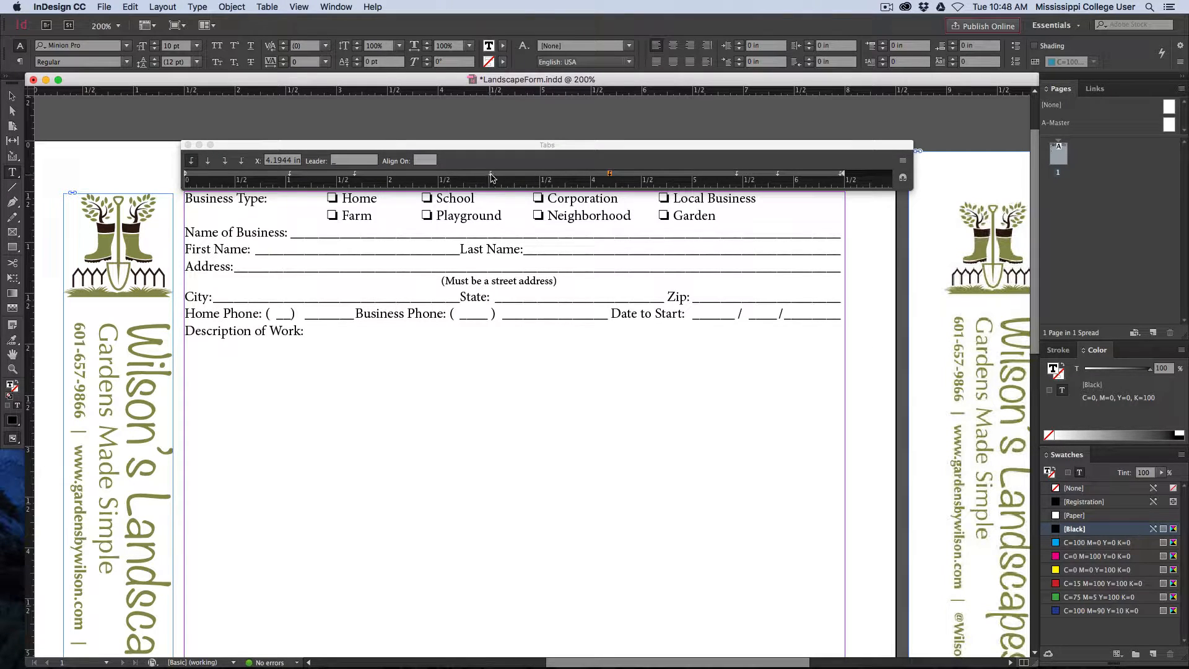
# Adjust the tab stops closing the Business Phone and Home Phone area codes to give both blanks a similar width
pyautogui.click(485, 176)
pyautogui.moveTo(288, 178); pyautogui.dragTo(293, 178)
pyautogui.moveTo(292, 176); pyautogui.dragTo(299, 176)
pyautogui.moveTo(301, 177); pyautogui.dragTo(304, 176)
# Add a left tab stop at 6.4722 in with an underscore leader to the empty lines below "Description of Work:"
pyautogui.click(303, 333)
pyautogui.moveTo(189, 343); pyautogui.dragTo(276, 489)
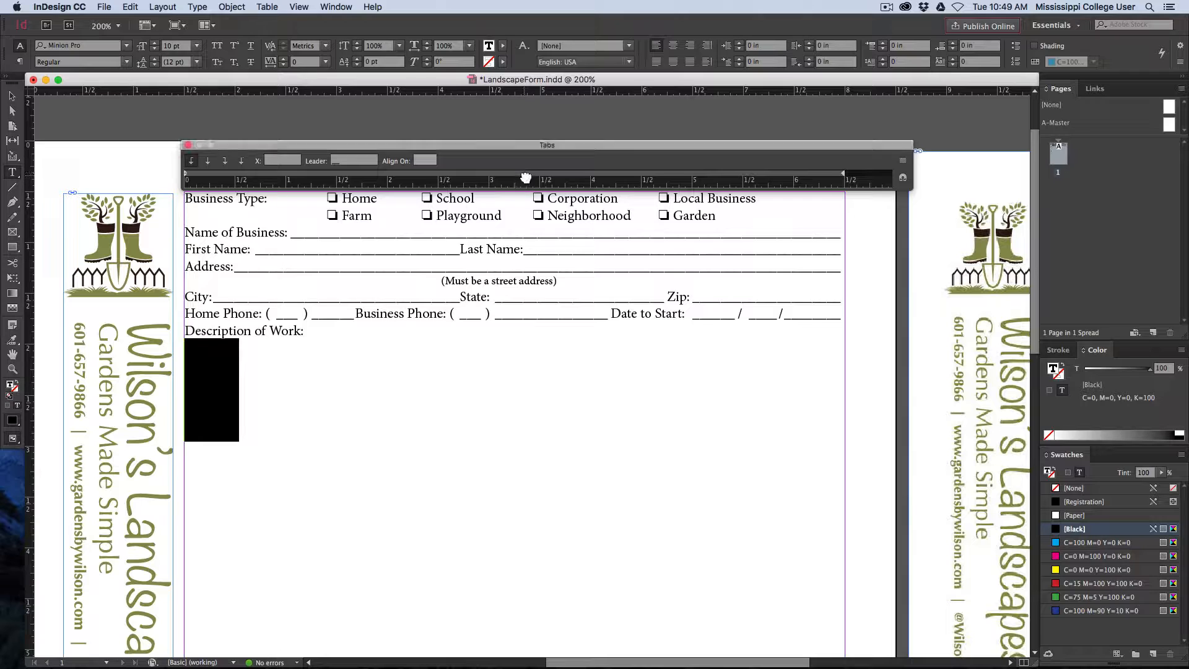
pyautogui.moveTo(522, 174); pyautogui.dragTo(841, 176)
pyautogui.click(354, 161)
pyautogui.write('_')
pyautogui.press('Return')
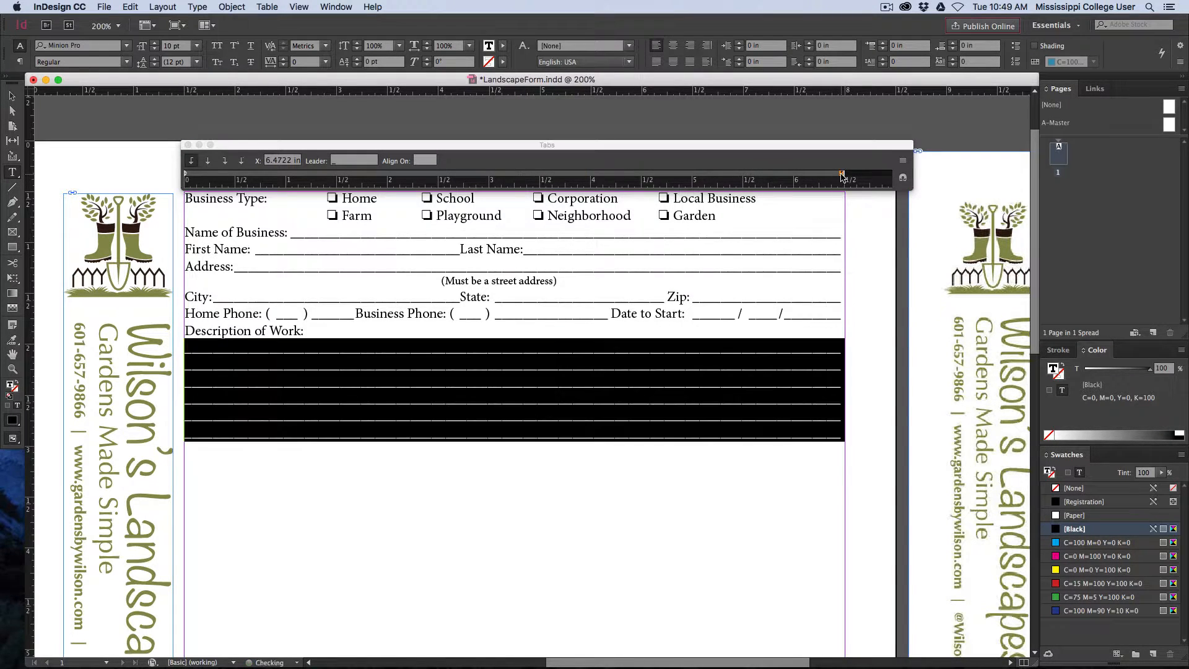
pyautogui.click(276, 364)
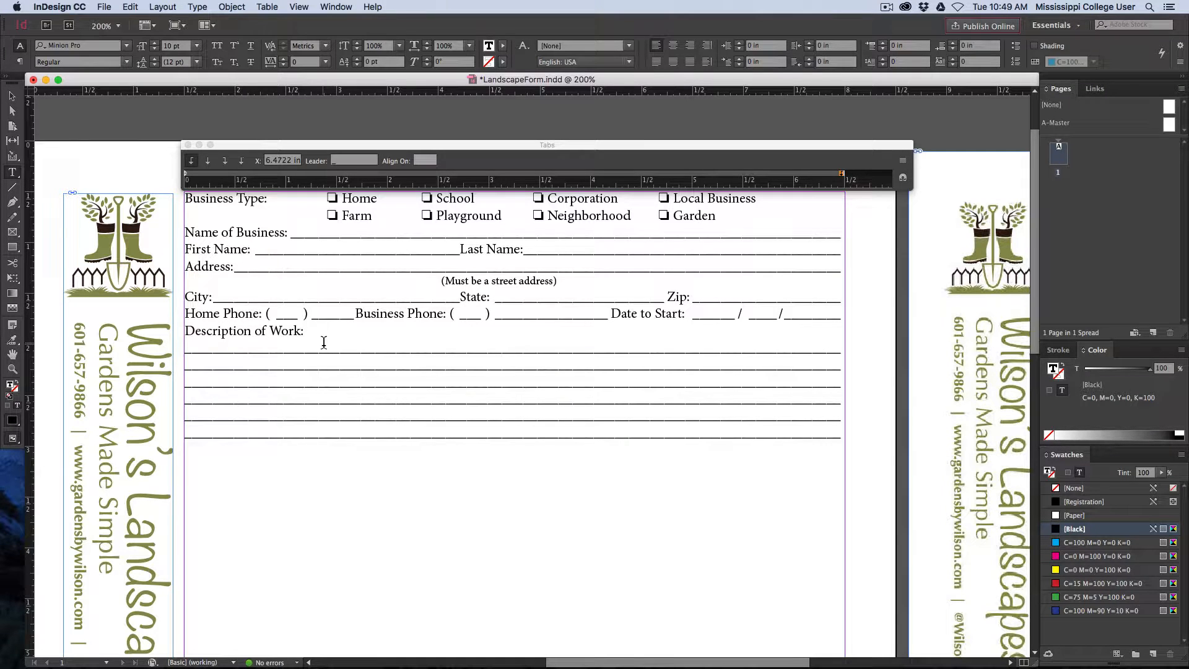
# Close the tab settings and bring the form into view beside the reference layout
pyautogui.click(11, 96)
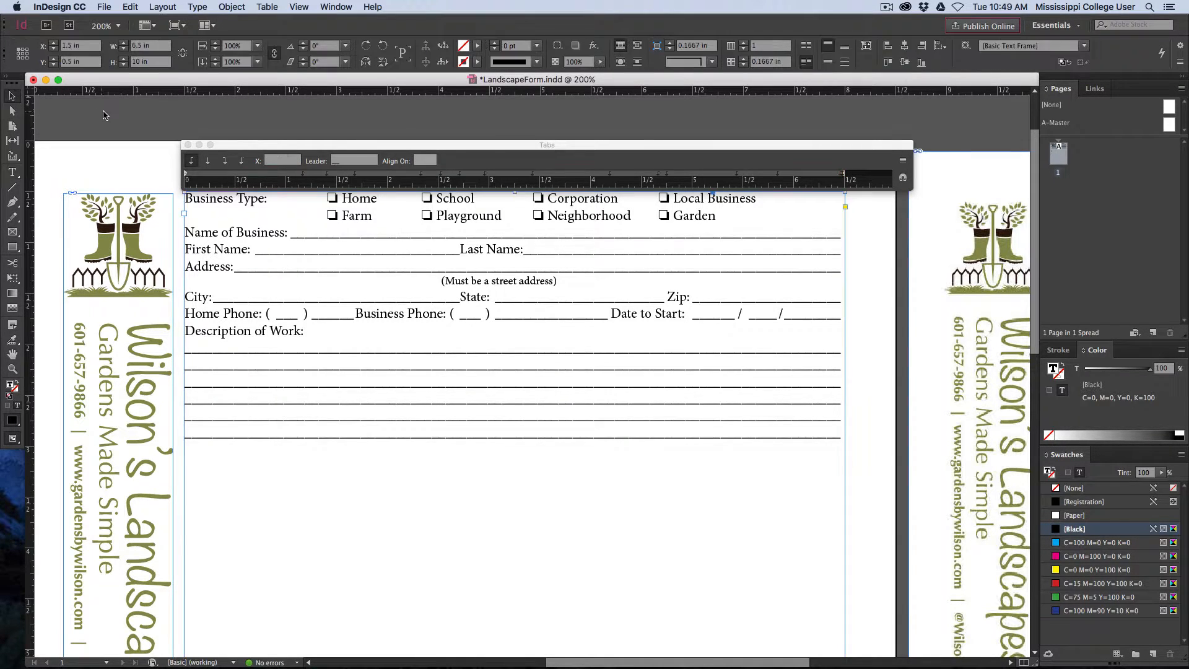
pyautogui.click(103, 115)
pyautogui.press('super+0')
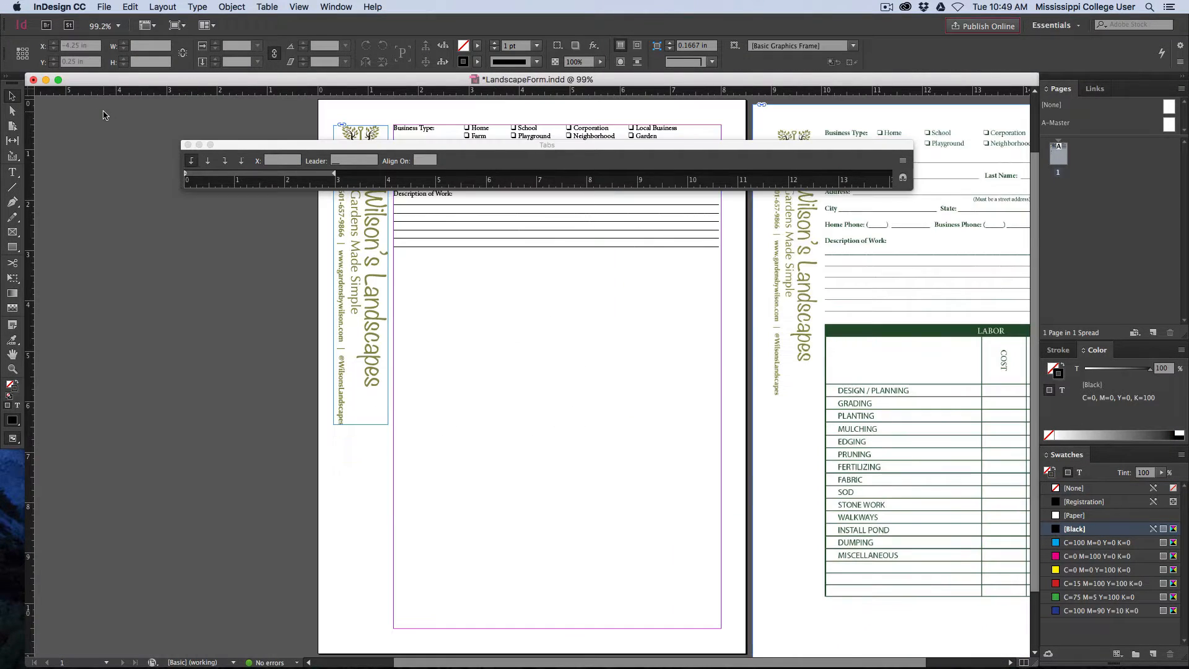
pyautogui.click(188, 145)
pyautogui.moveTo(433, 196); pyautogui.dragTo(270, 253)
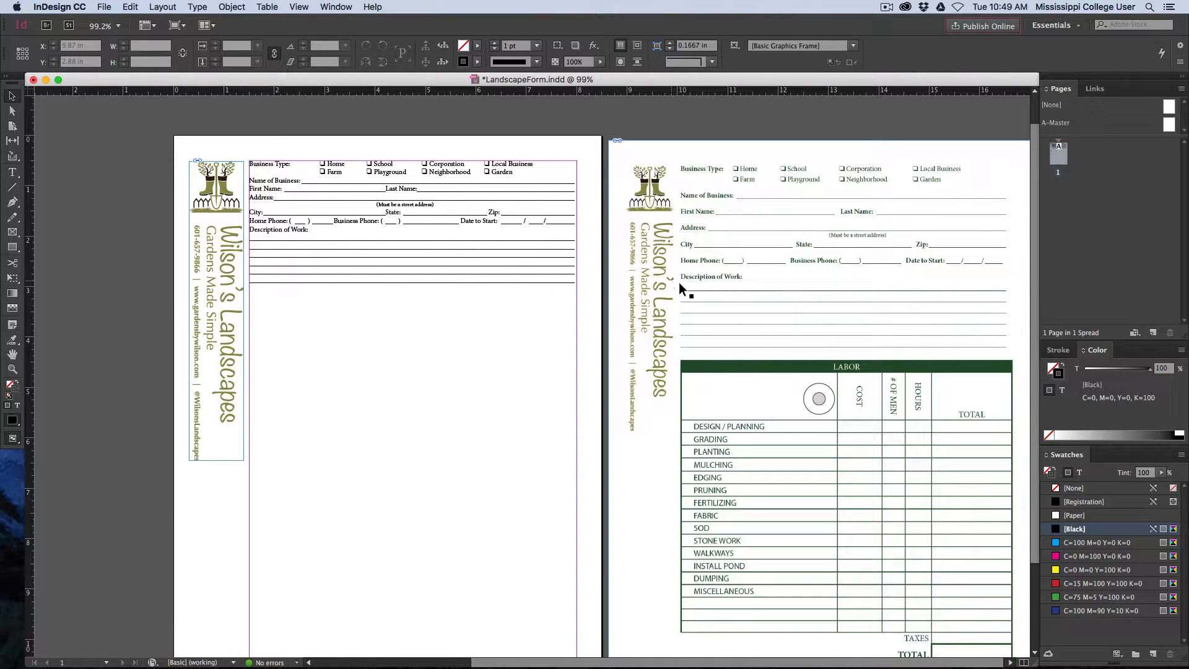
# Set the leading of all the form text to 15 pt
pyautogui.click(12, 172)
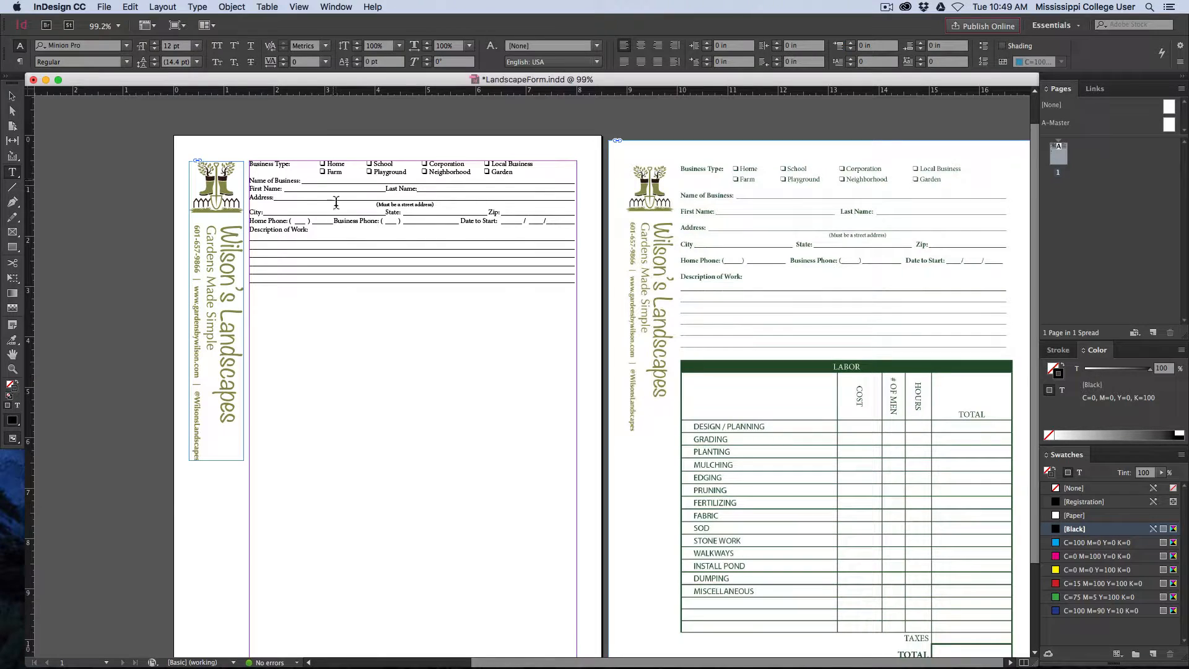
pyautogui.moveTo(386, 296); pyautogui.dragTo(239, 169)
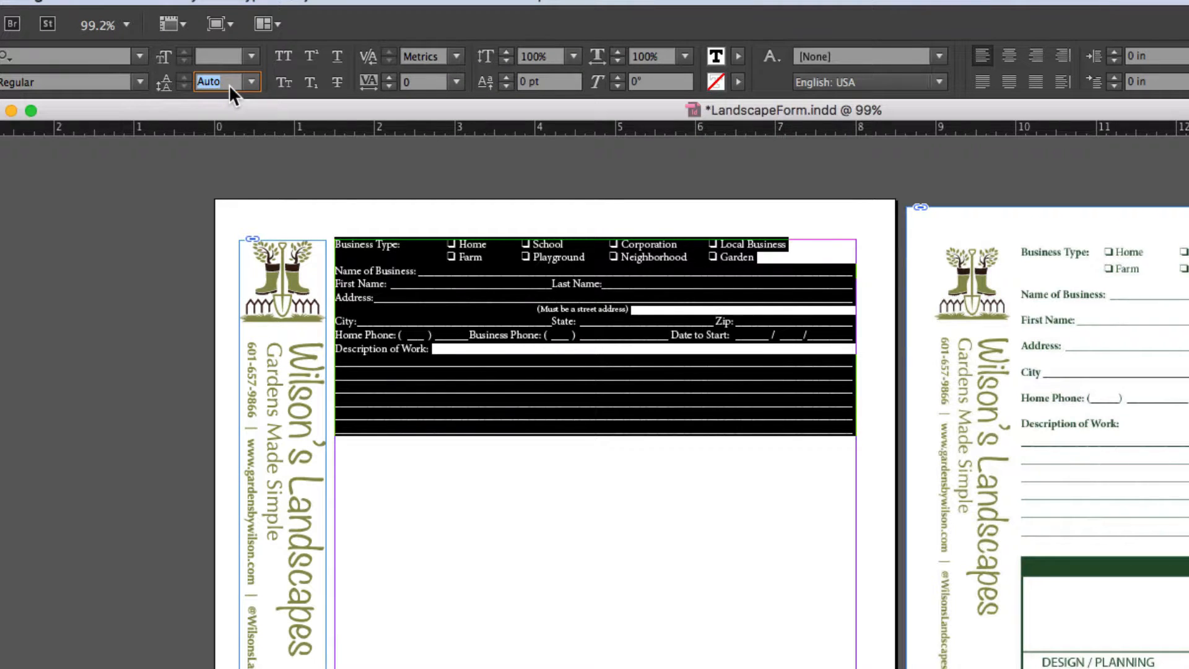
pyautogui.write('15')
pyautogui.press('Return')
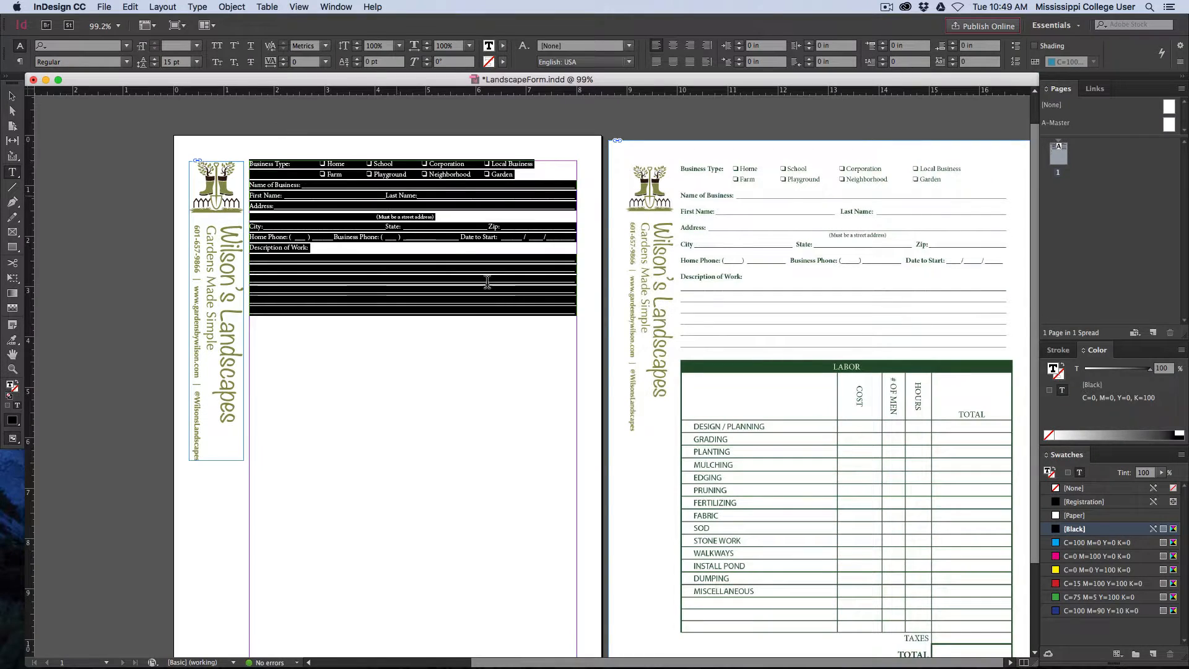
pyautogui.click(531, 293)
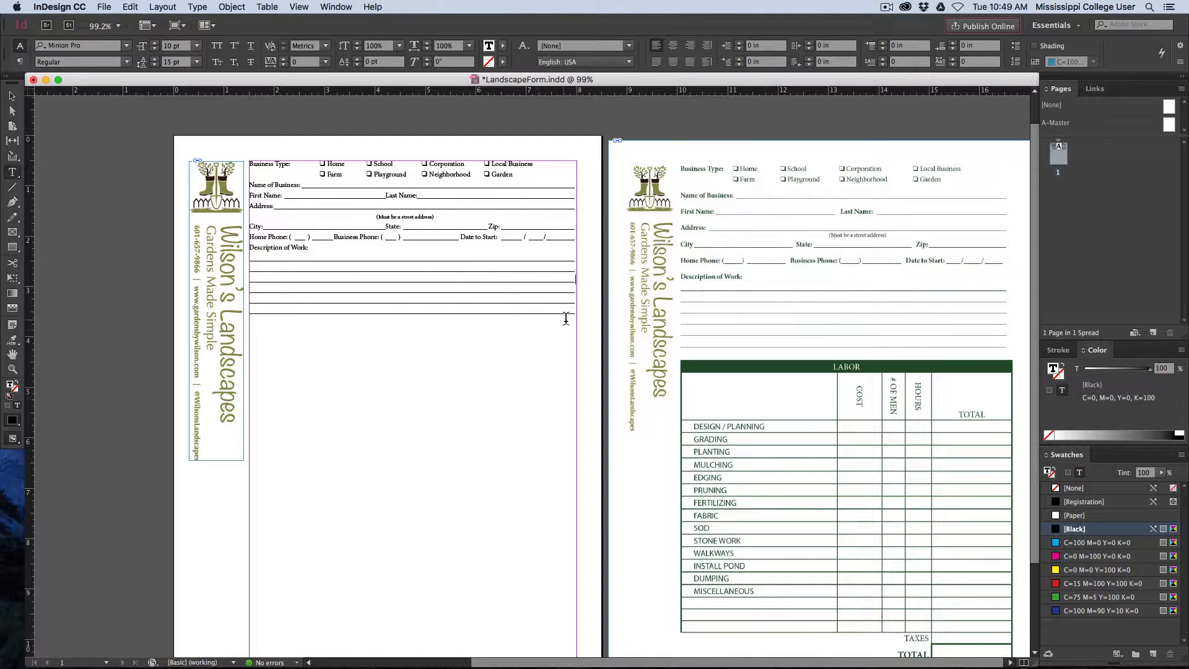
# Increase the leading of all the form text to 18 pt
pyautogui.moveTo(566, 318); pyautogui.dragTo(250, 164)
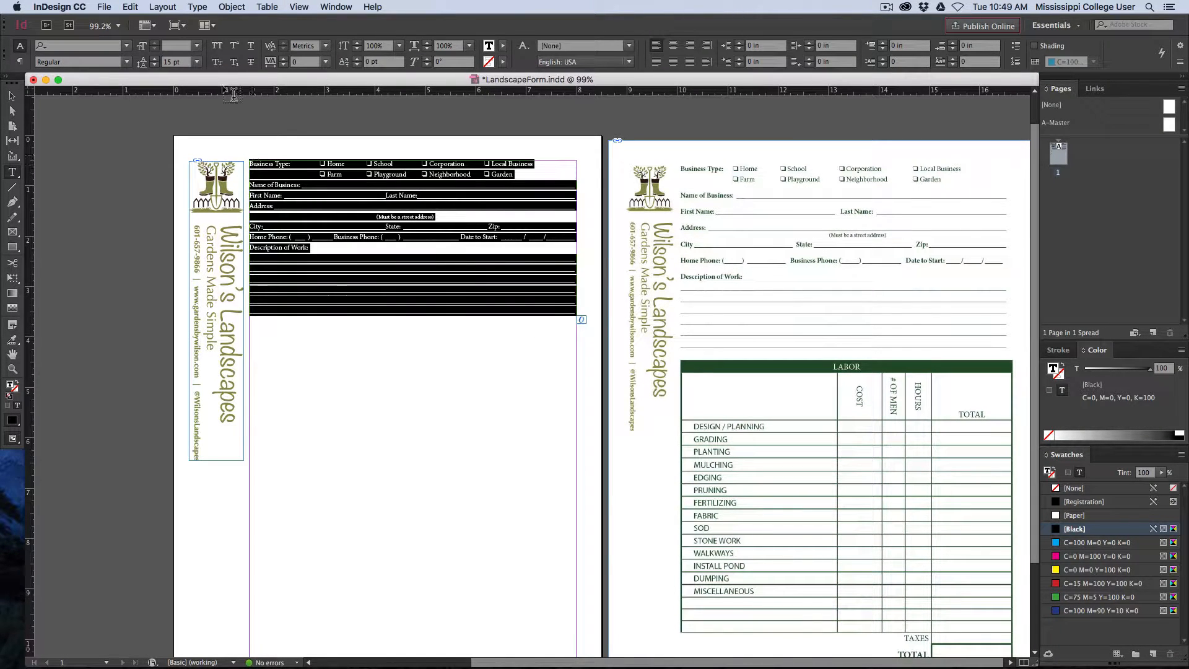
pyautogui.click(177, 63)
pyautogui.press('Up')
pyautogui.press('Up')
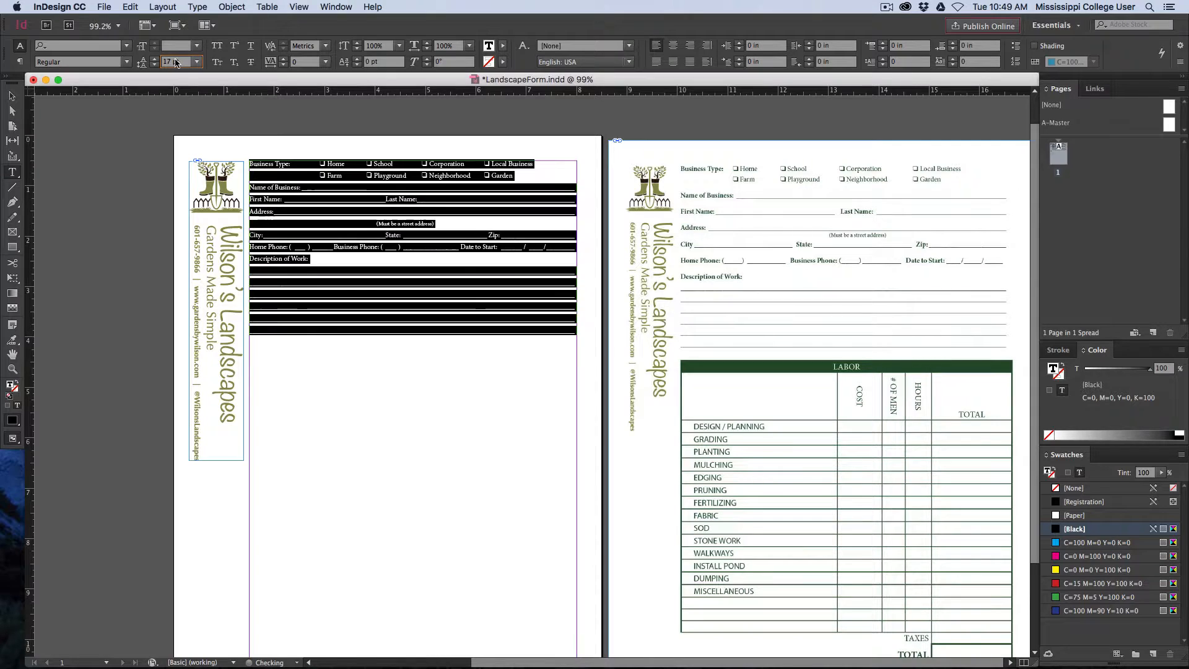
pyautogui.press('Up')
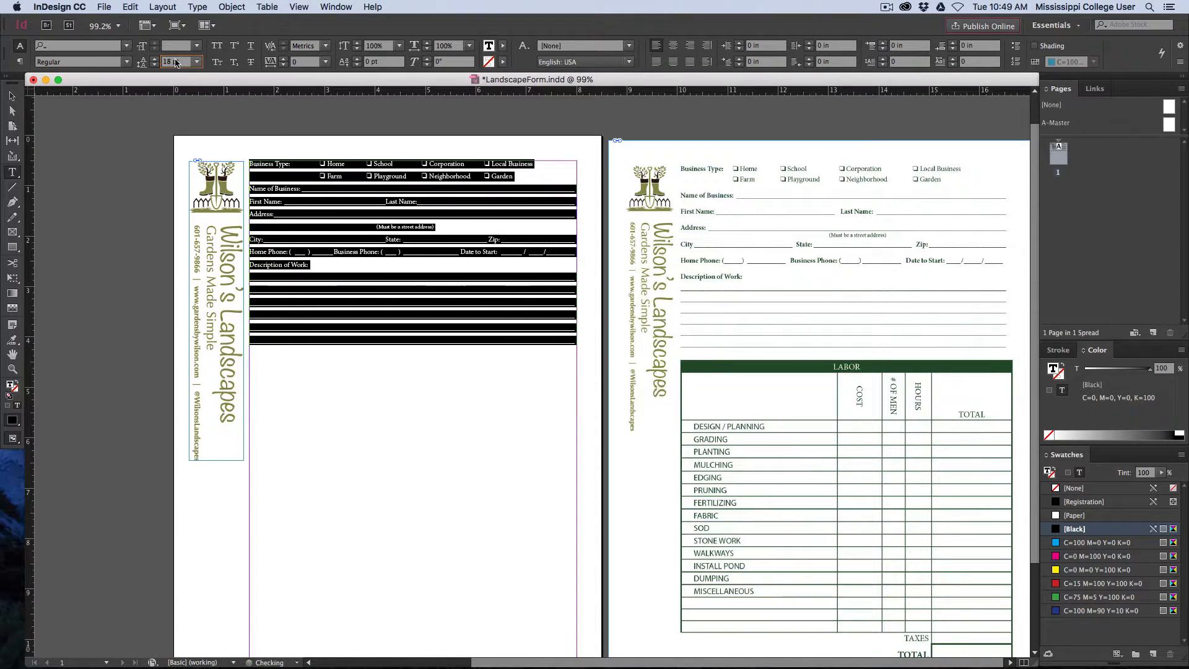
pyautogui.click(306, 235)
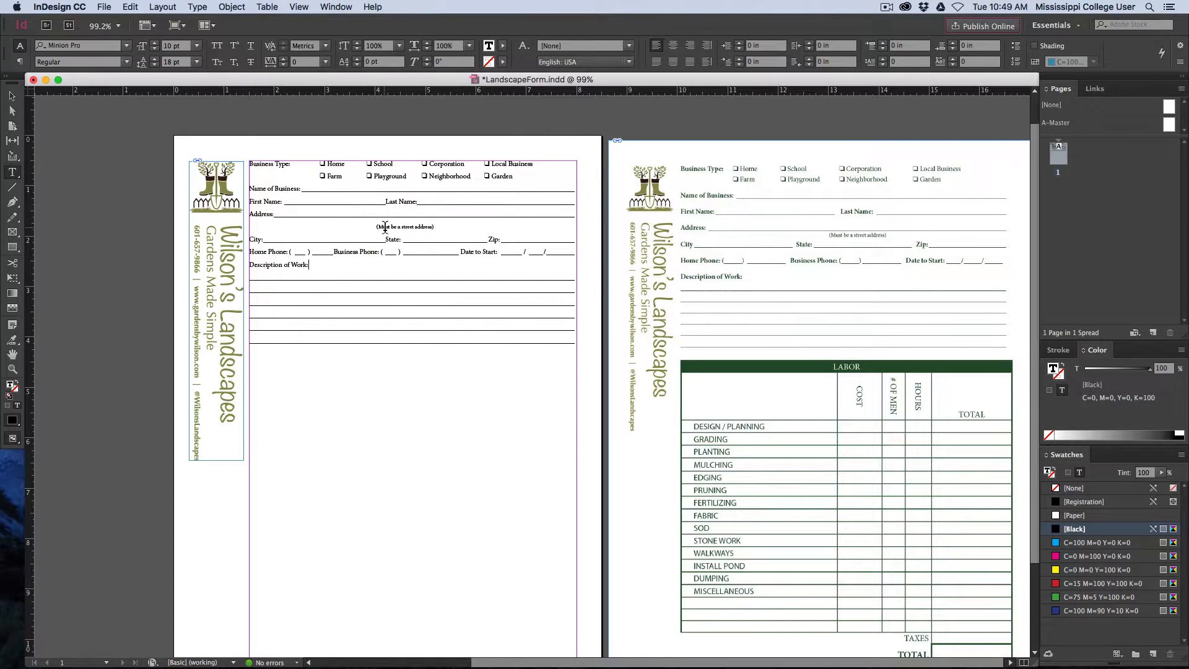
# Set the leading of the "(Must be a street address)" line to 9 pt
pyautogui.press('super+equal')
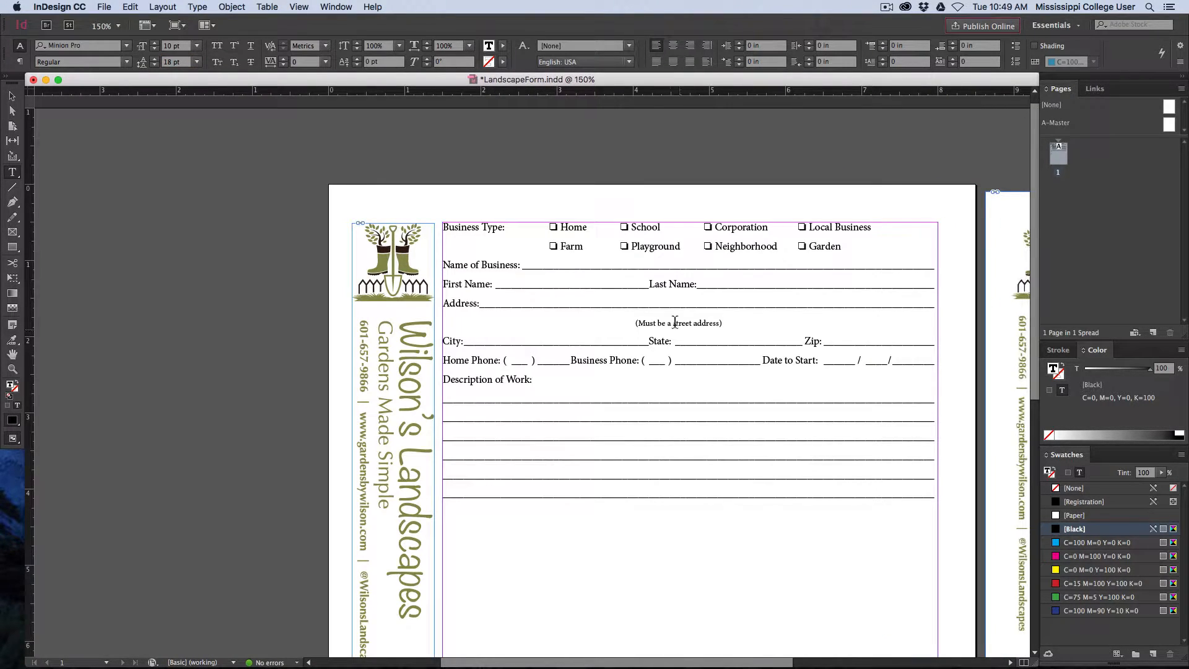
pyautogui.tripleClick(671, 322)
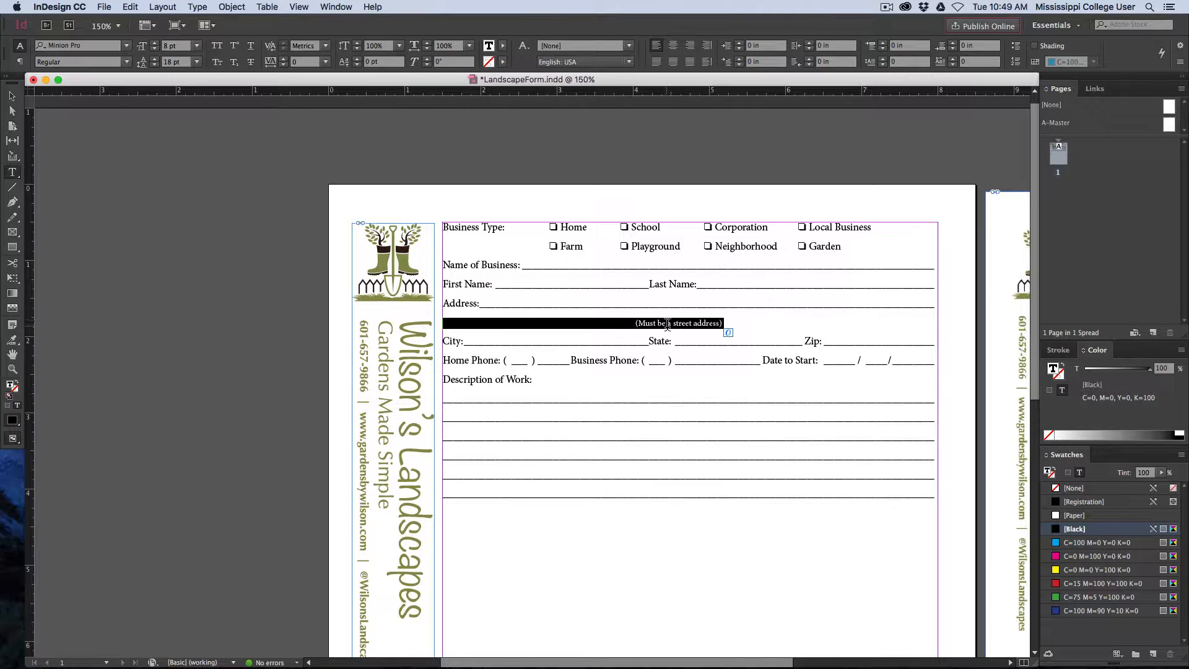
pyautogui.click(175, 66)
pyautogui.press('Return')
pyautogui.click(166, 65)
pyautogui.press('Down')
pyautogui.press('Down')
pyautogui.press('Down')
pyautogui.press('Down')
pyautogui.press('Down')
pyautogui.press('Down')
pyautogui.press('Down')
pyautogui.press('Down')
pyautogui.press('Down')
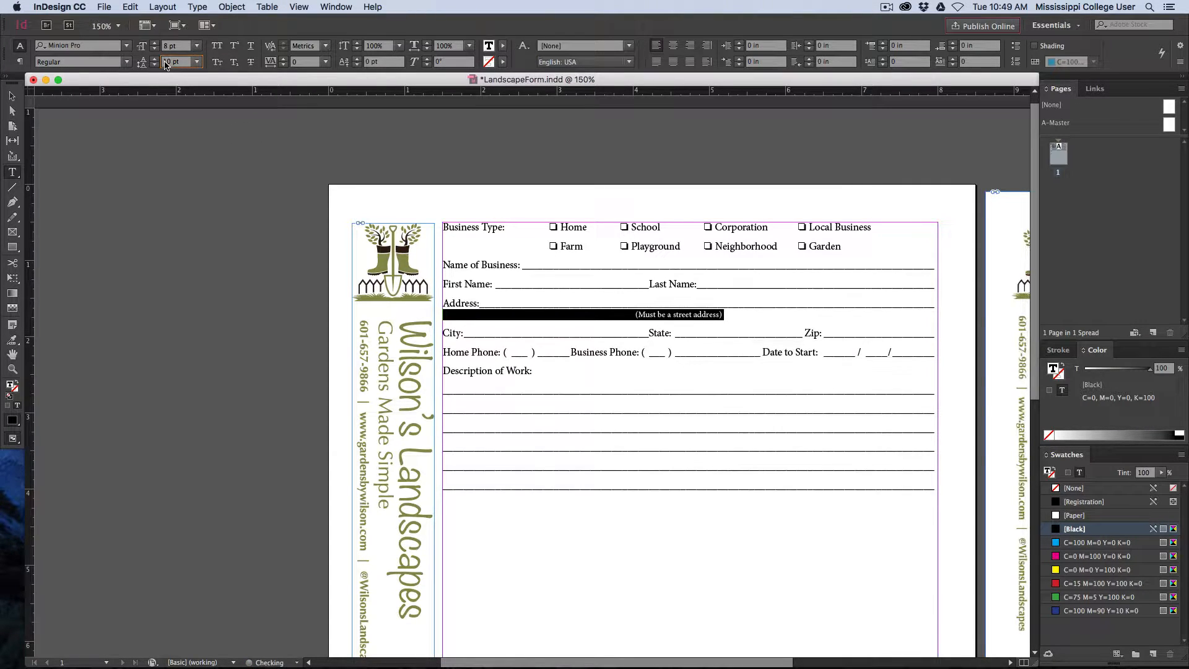
pyautogui.click(516, 315)
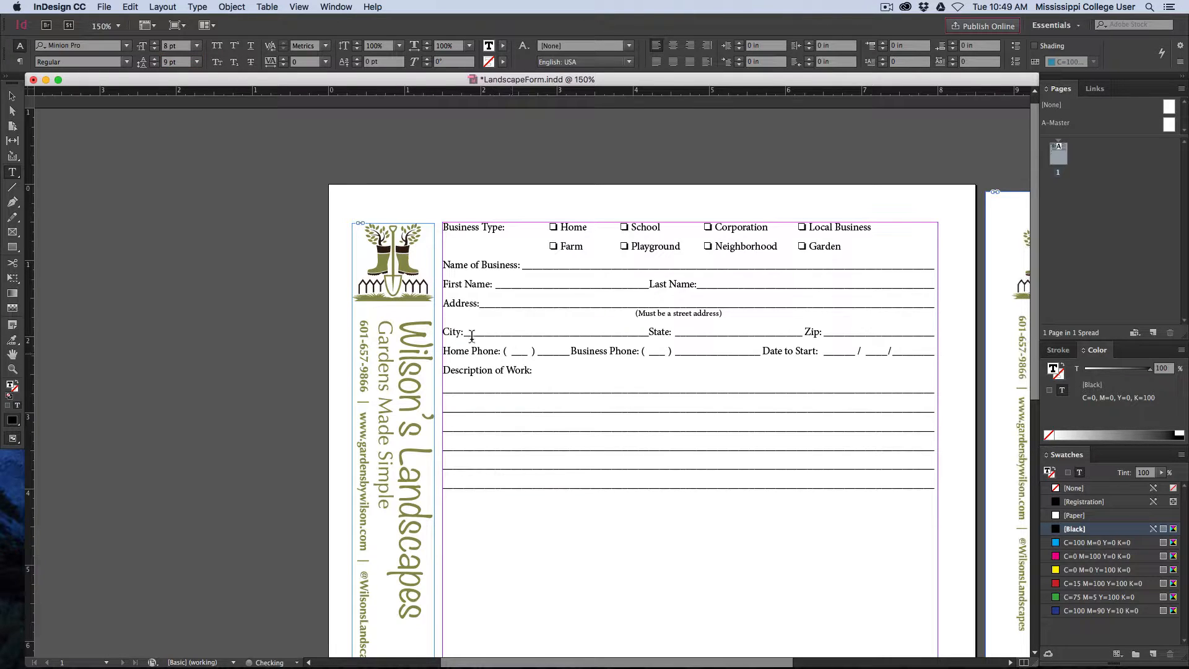
# Set the leading of the City, State and Zip line to 15 pt
pyautogui.click(12, 100)
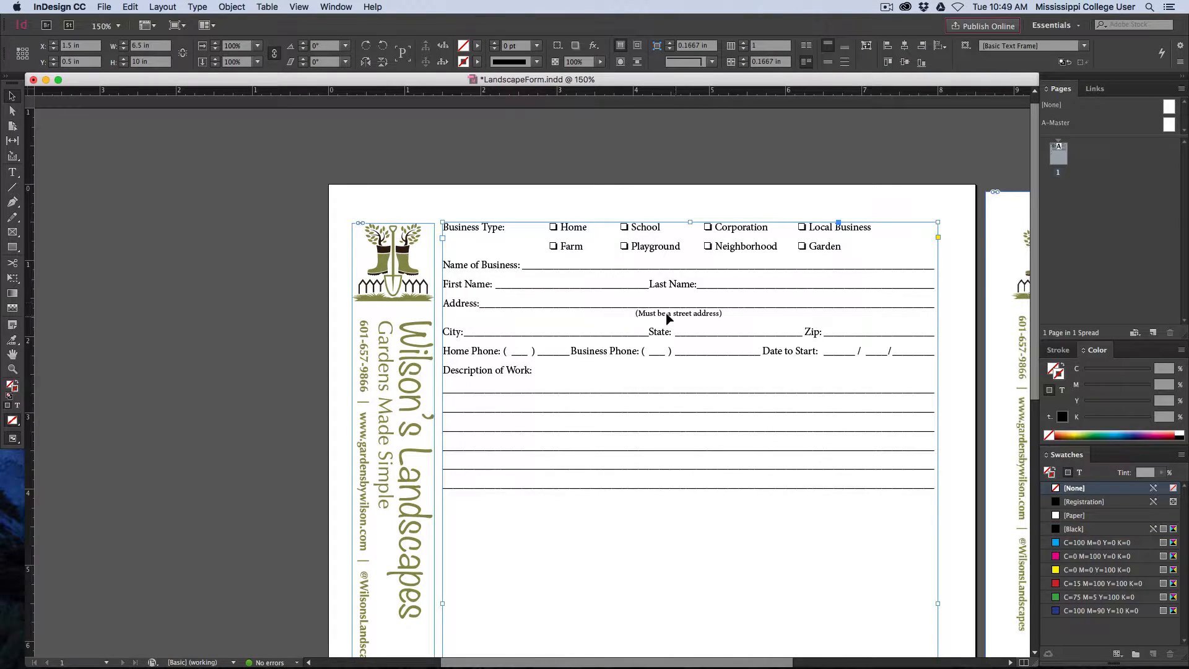
pyautogui.doubleClick(447, 333)
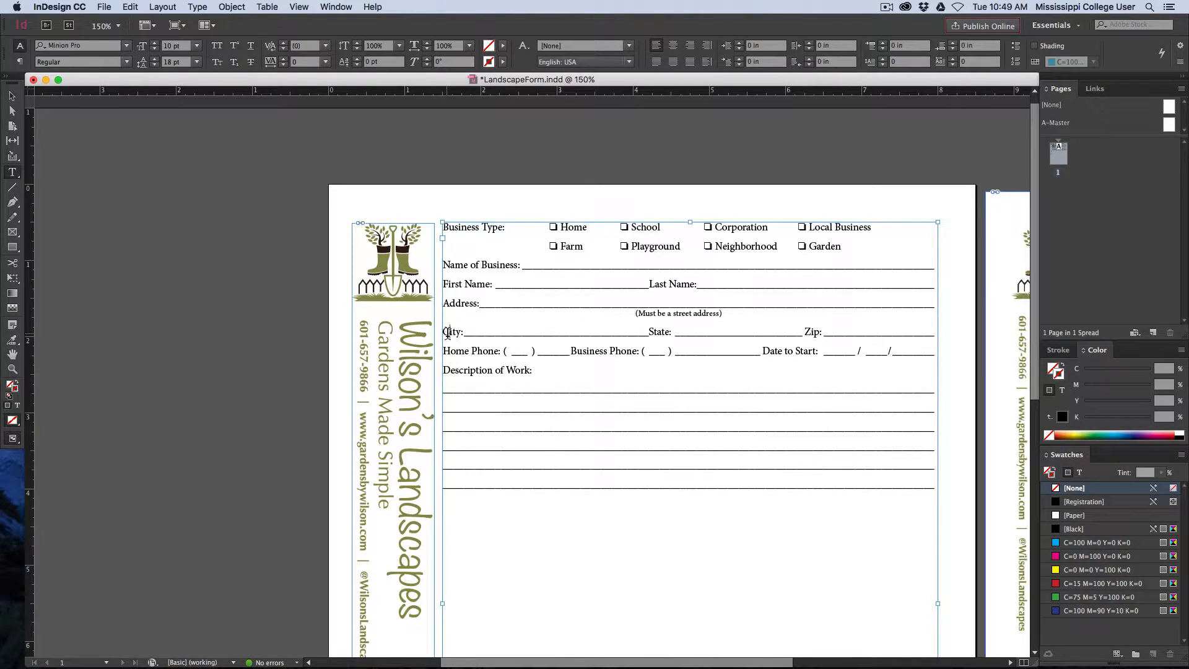
pyautogui.tripleClick(467, 334)
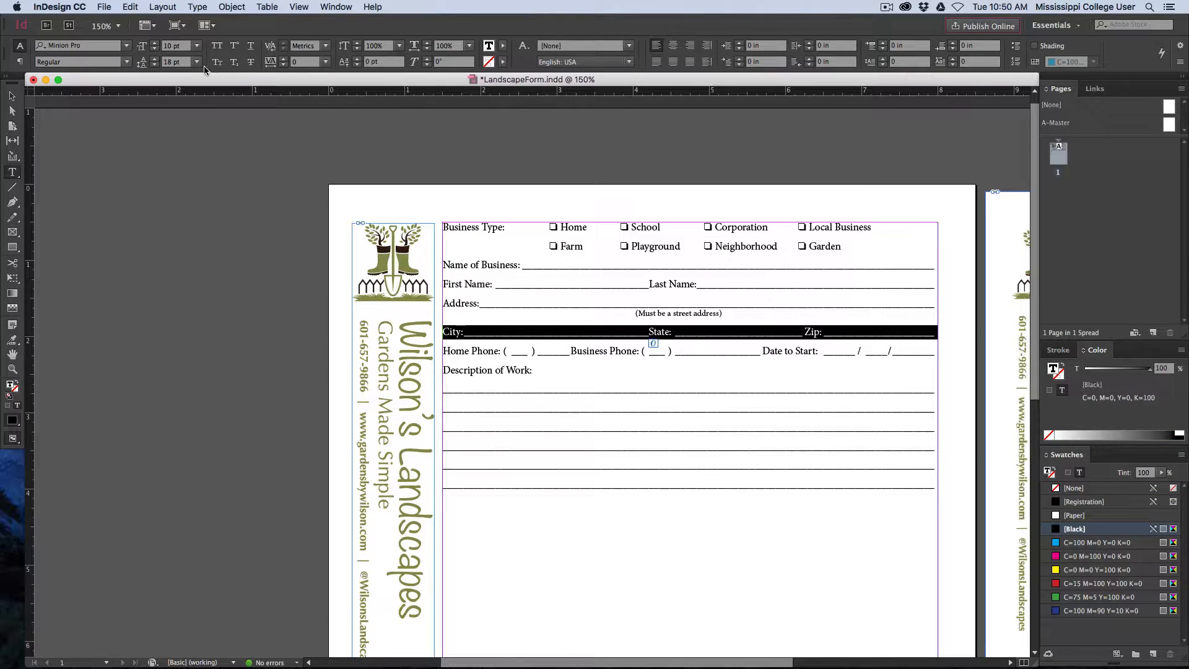
pyautogui.write('15')
pyautogui.press('Return')
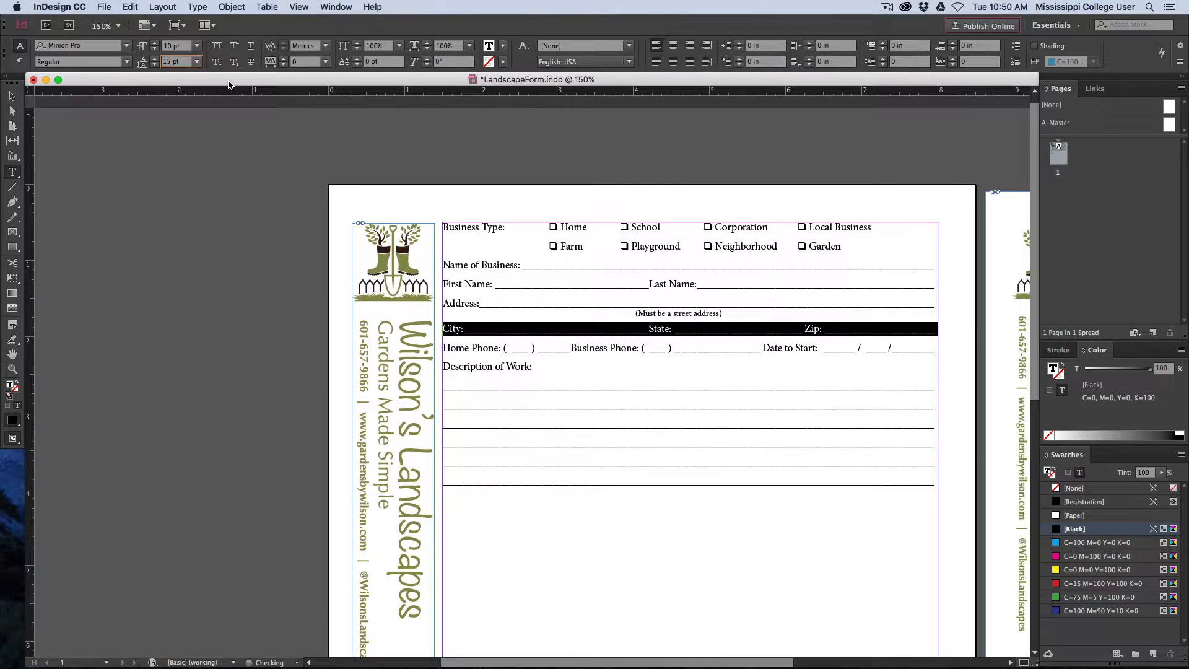
pyautogui.press('Down')
pyautogui.press('Down')
pyautogui.press('Up')
pyautogui.press('Up')
# Start a new color swatch and preview Exercise-LandscapeForm.pdf to look up the green's CMYK values
pyautogui.click(12, 96)
pyautogui.moveTo(227, 258); pyautogui.dragTo(83, 235)
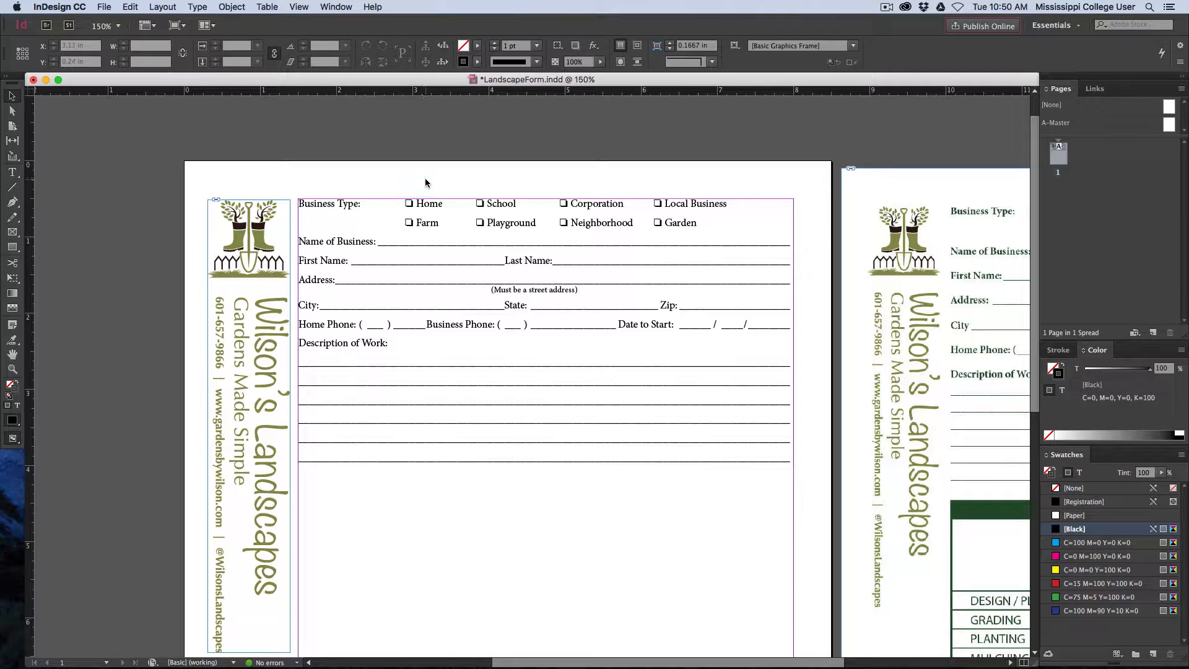
pyautogui.click(477, 47)
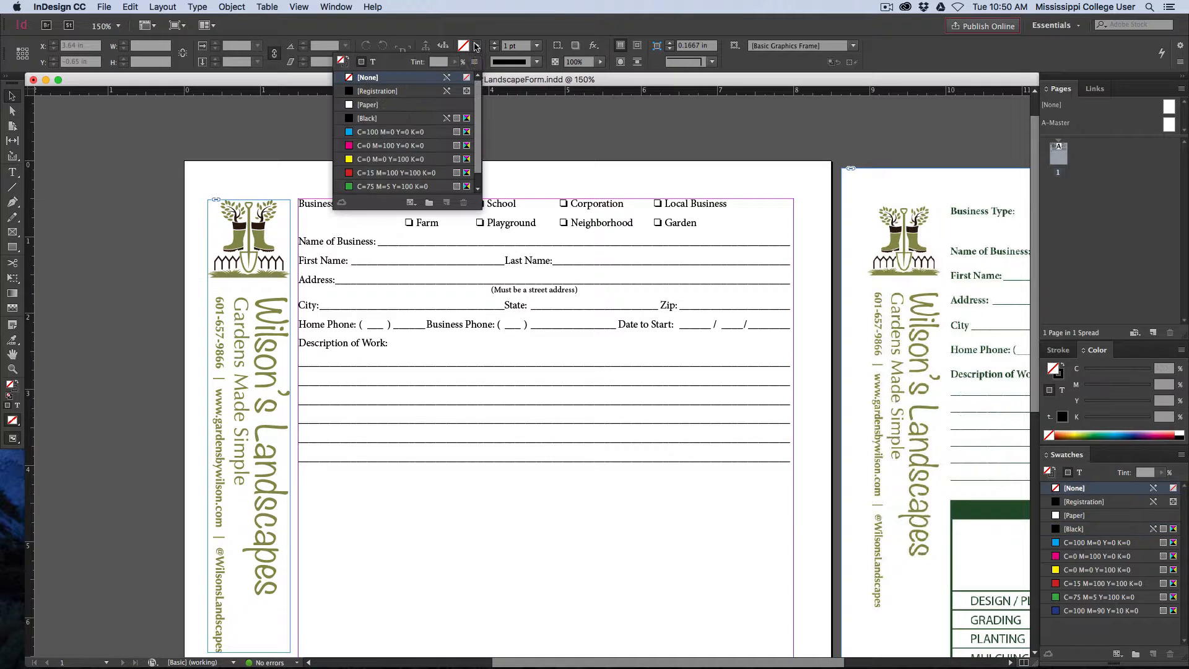
pyautogui.click(475, 63)
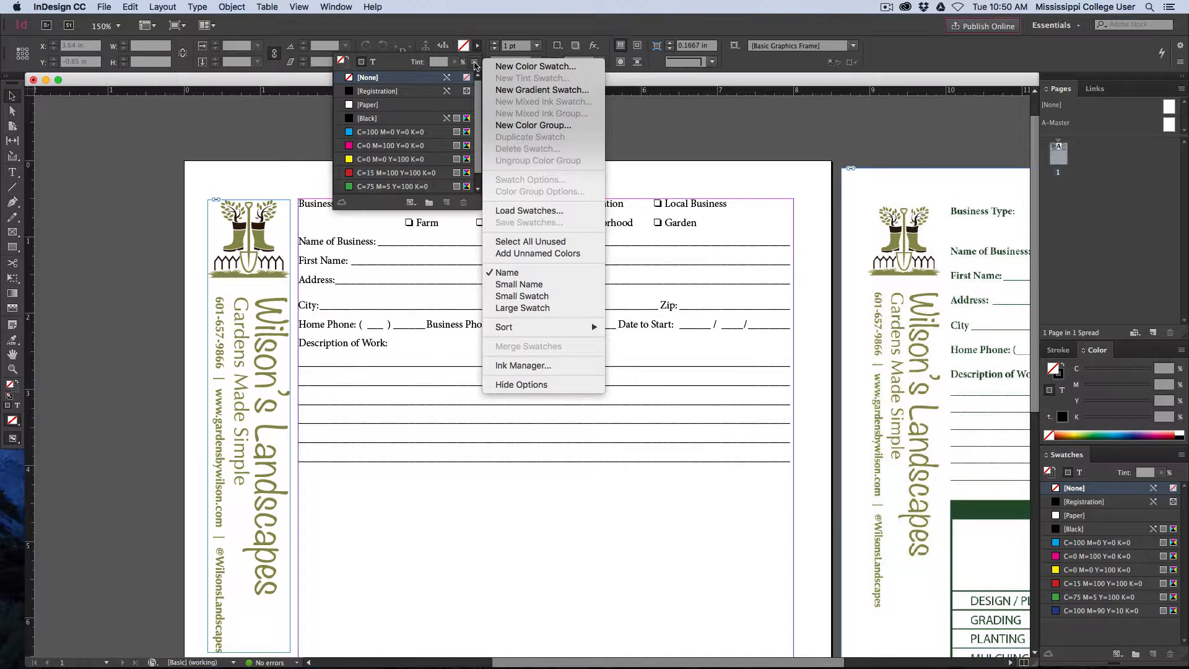
pyautogui.click(523, 67)
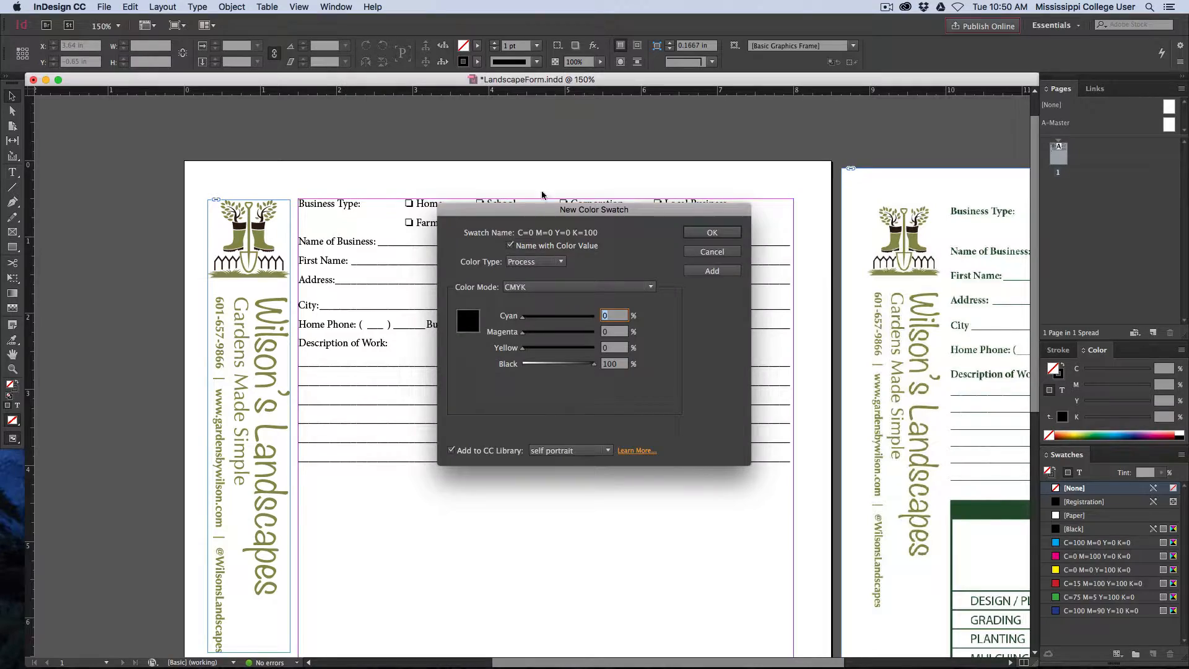
pyautogui.moveTo(531, 215); pyautogui.dragTo(374, 125)
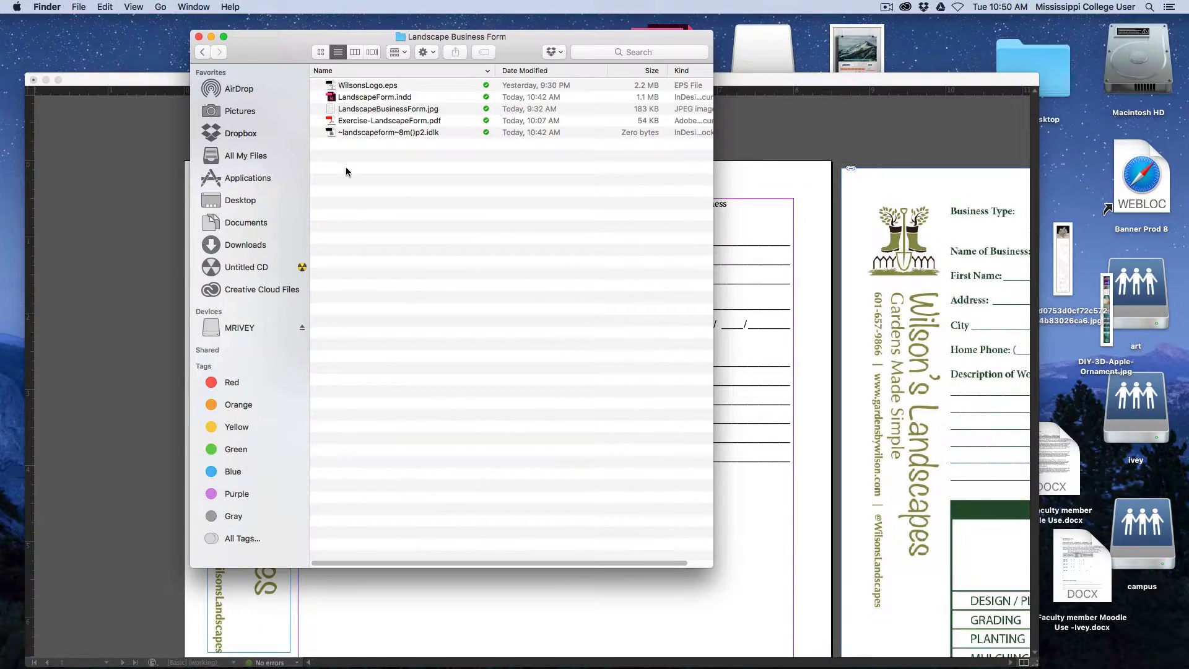
pyautogui.click(367, 121)
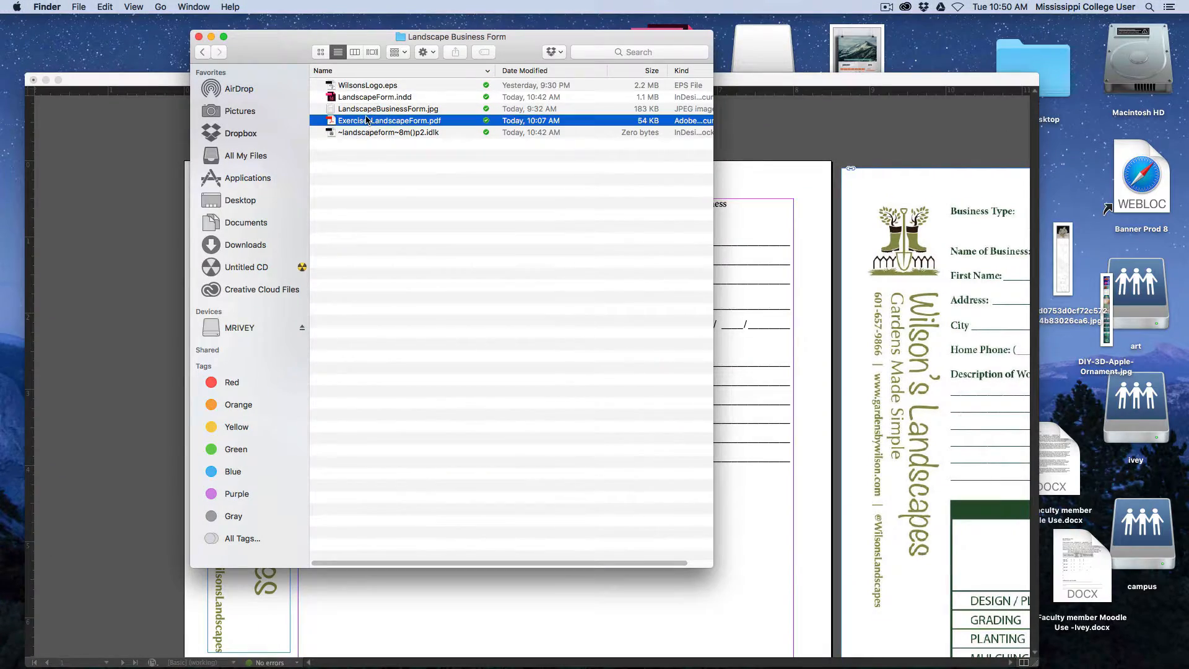
pyautogui.press('space')
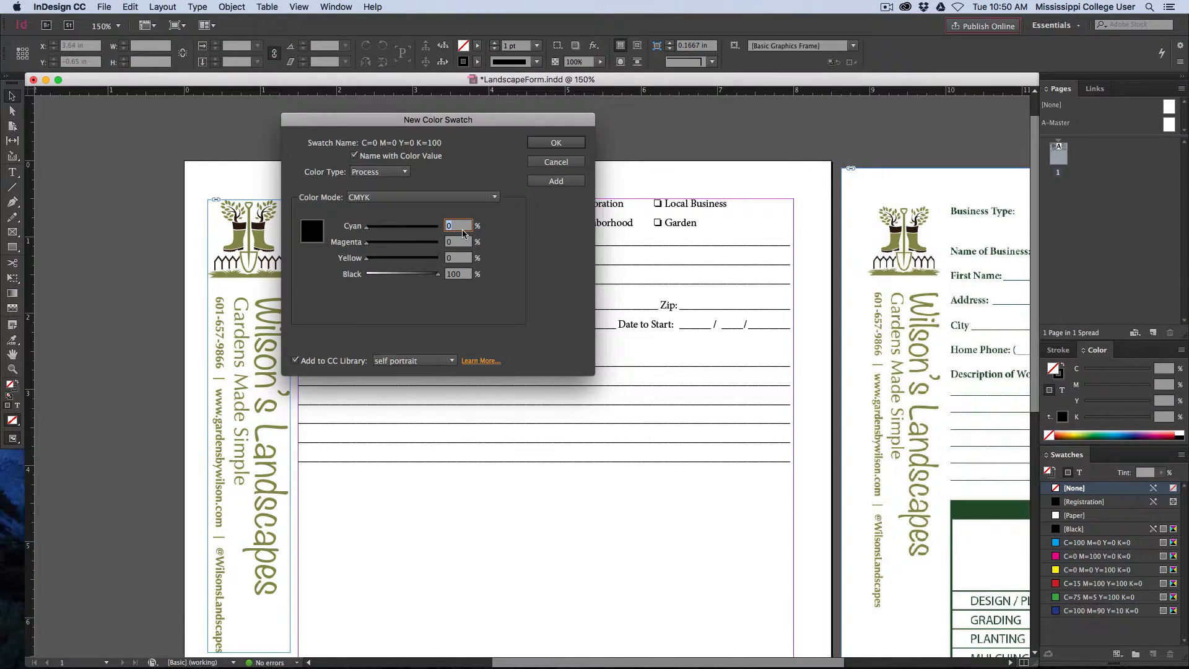
# Define the new process swatch as C=80 M=40 Y=90 K=45 and add it to the document and the "self portrait" library
pyautogui.write('80')
pyautogui.press('Tab')
pyautogui.write('40')
pyautogui.press('Tab')
pyautogui.write('90')
pyautogui.press('Tab')
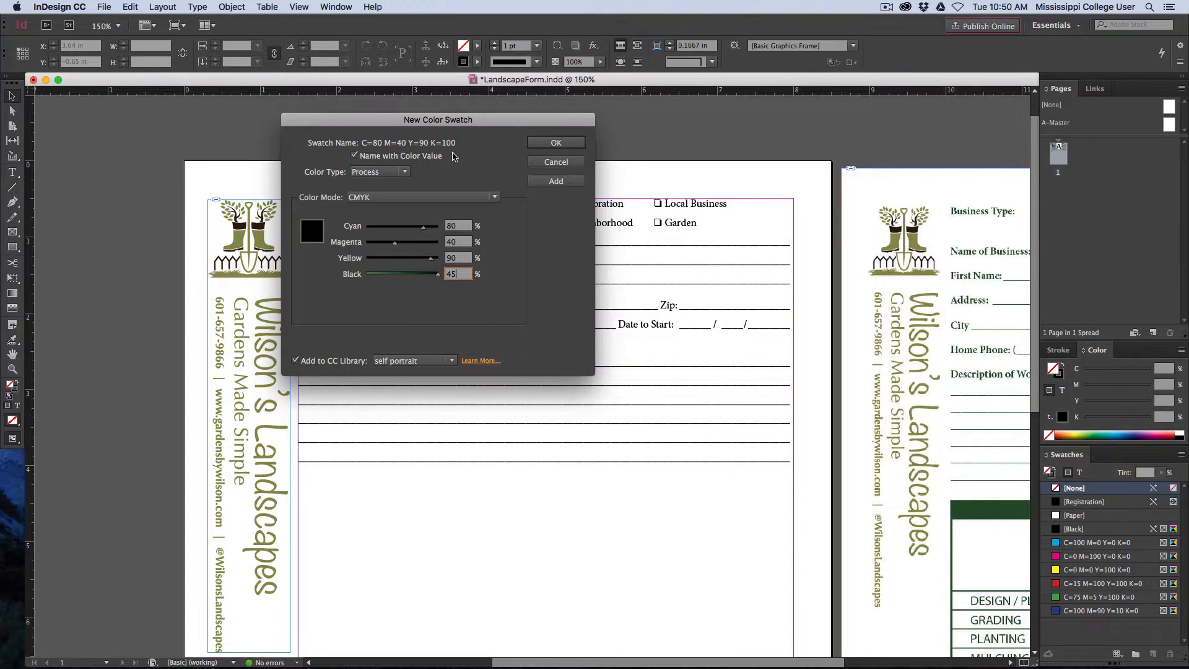
pyautogui.write('45')
pyautogui.click(561, 182)
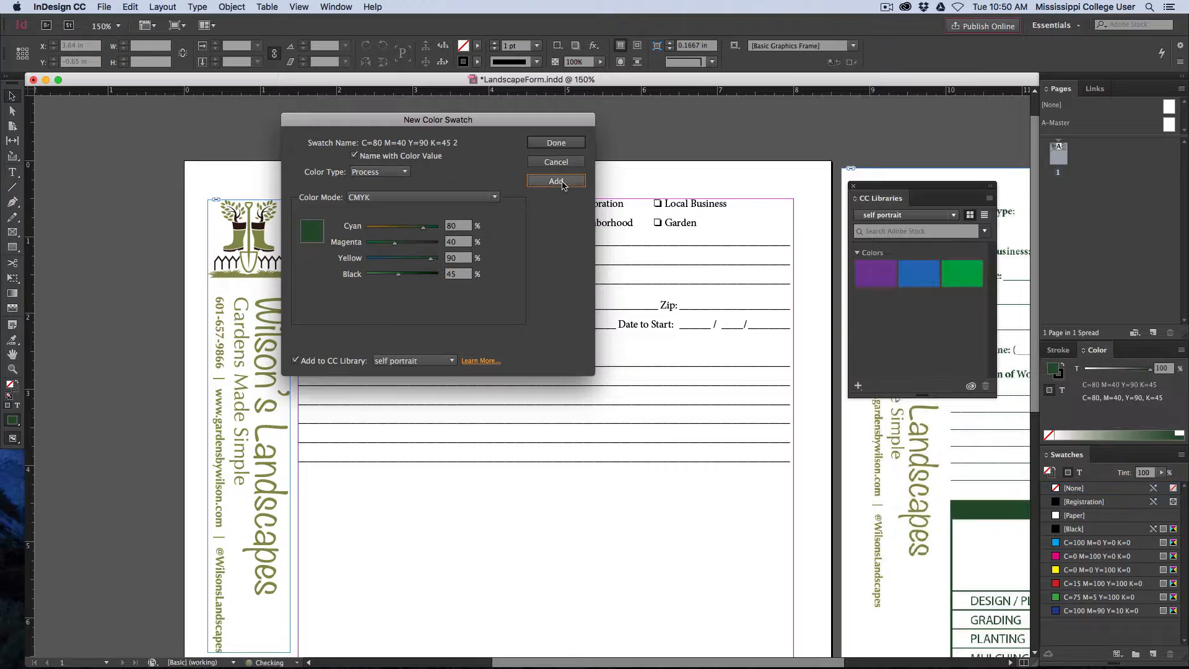
pyautogui.click(555, 143)
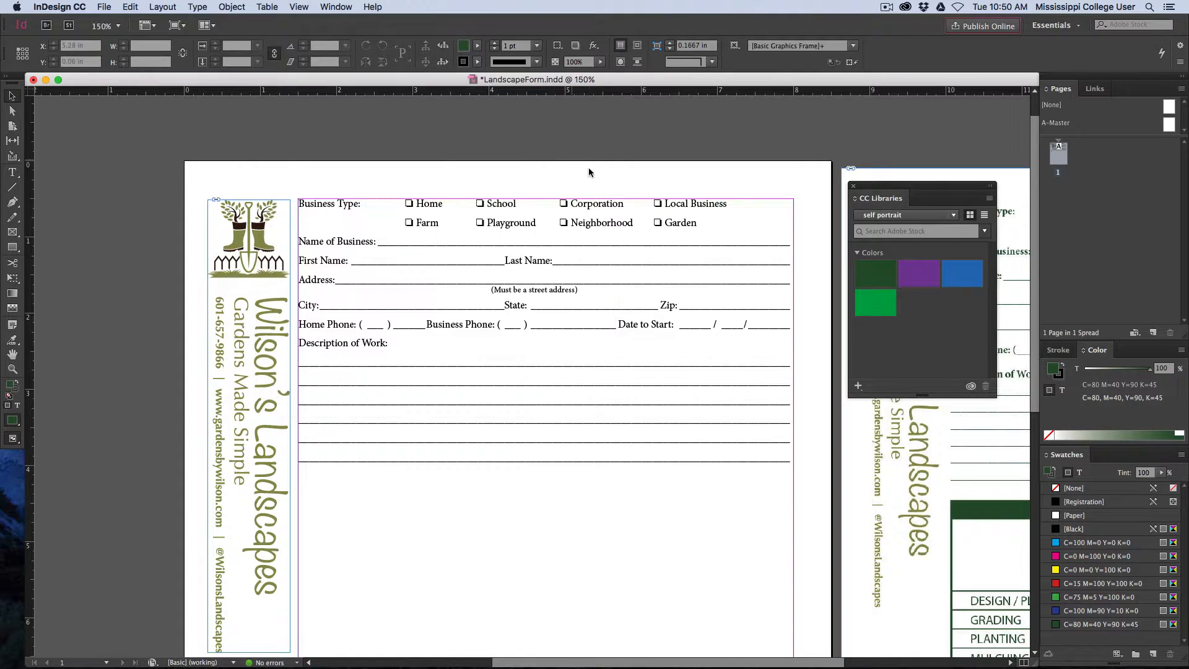
# Apply the green C=80 M=40 Y=90 K=45 swatch to all the form text and its blank lines
pyautogui.click(471, 49)
pyautogui.click(319, 247)
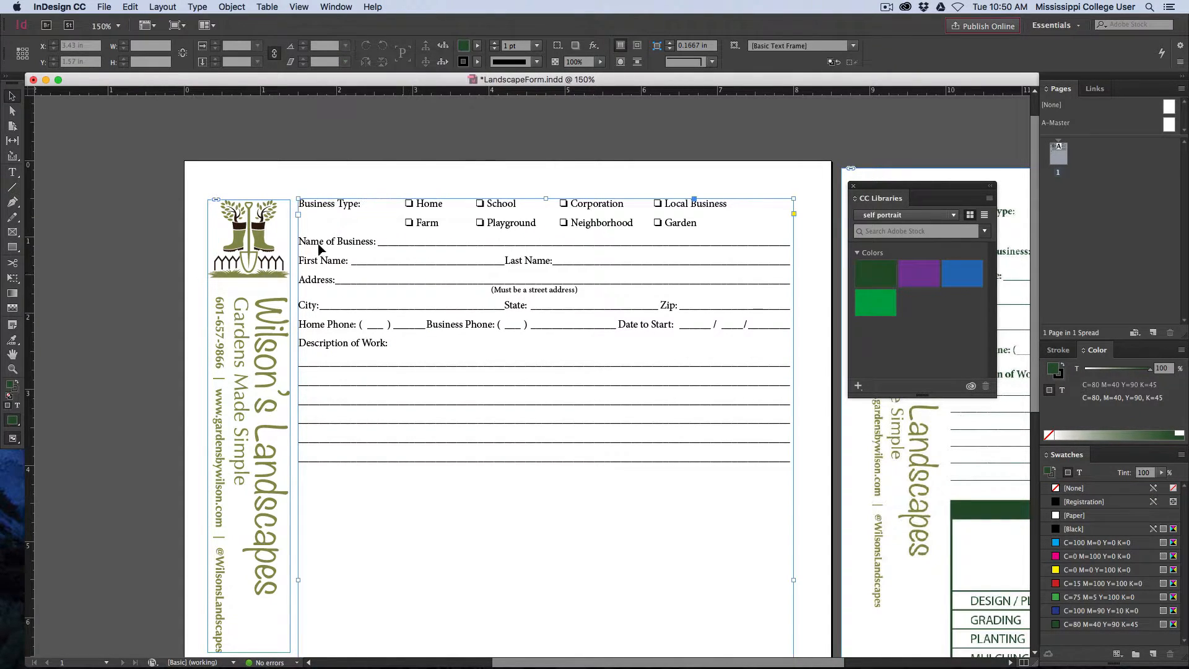
pyautogui.doubleClick(303, 204)
pyautogui.moveTo(301, 205); pyautogui.dragTo(796, 468)
pyautogui.click(503, 47)
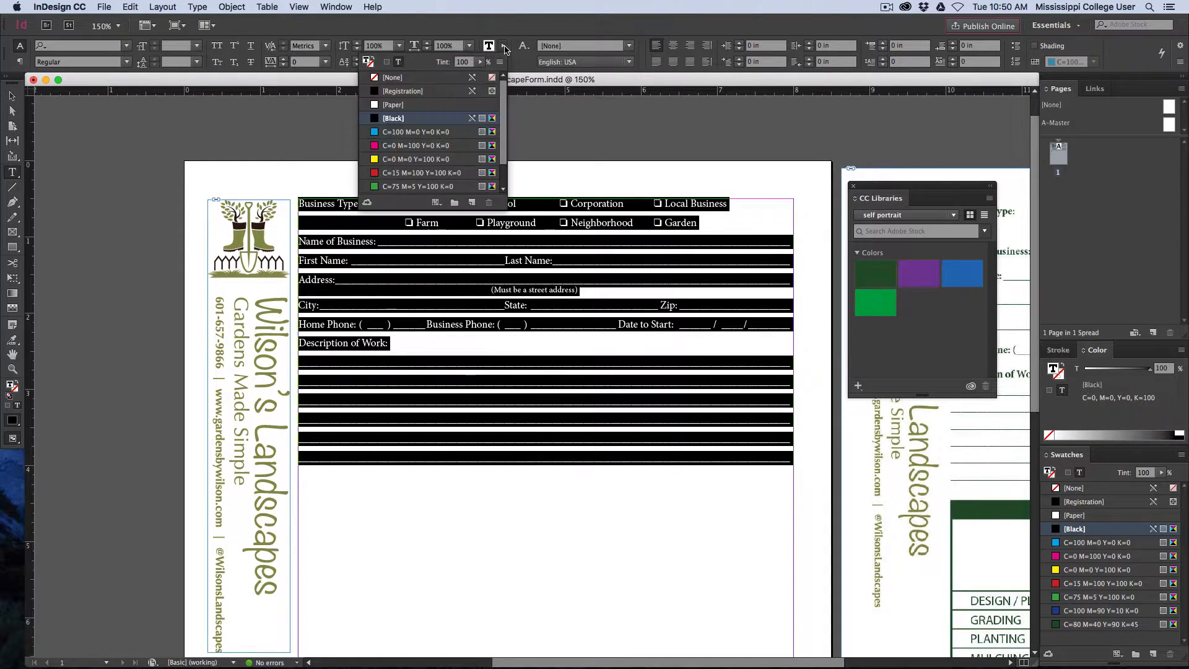
pyautogui.scroll(-1, 422, 155)
pyautogui.click(407, 187)
pyautogui.click(459, 247)
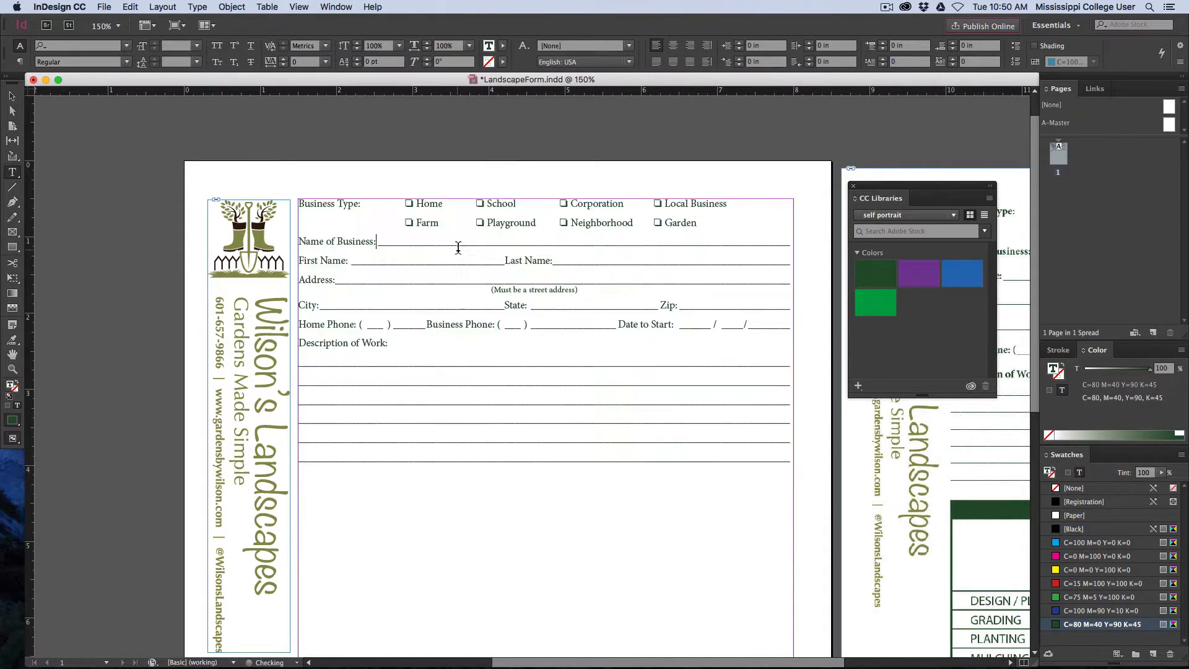
pyautogui.click(12, 96)
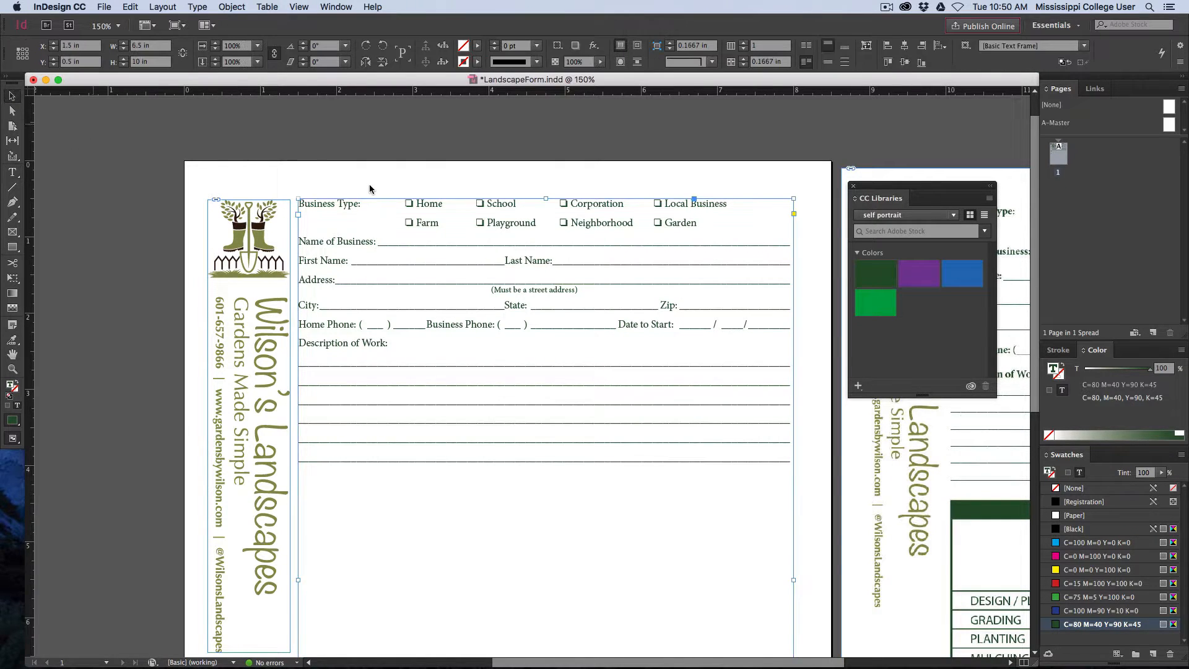
# Make the Business Type, Name of Business, First Name and Last Name labels bold
pyautogui.scroll(-2, 607, 192)
pyautogui.hscroll(3, 607, 192)
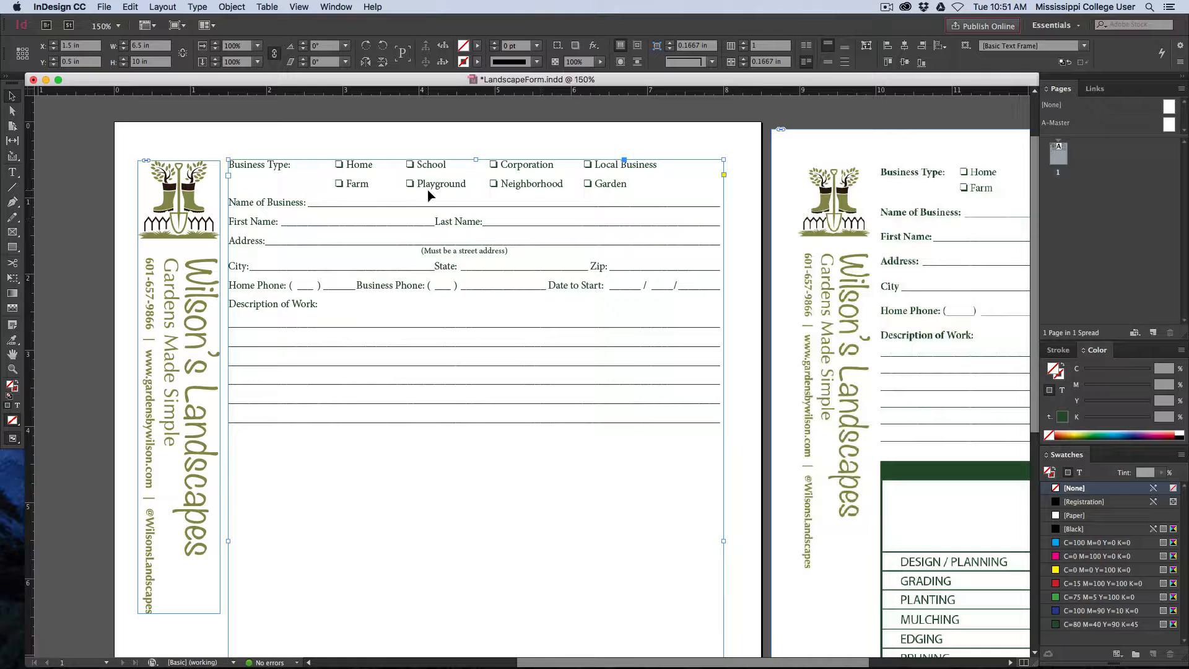
pyautogui.doubleClick(290, 164)
pyautogui.moveTo(290, 166); pyautogui.dragTo(205, 165)
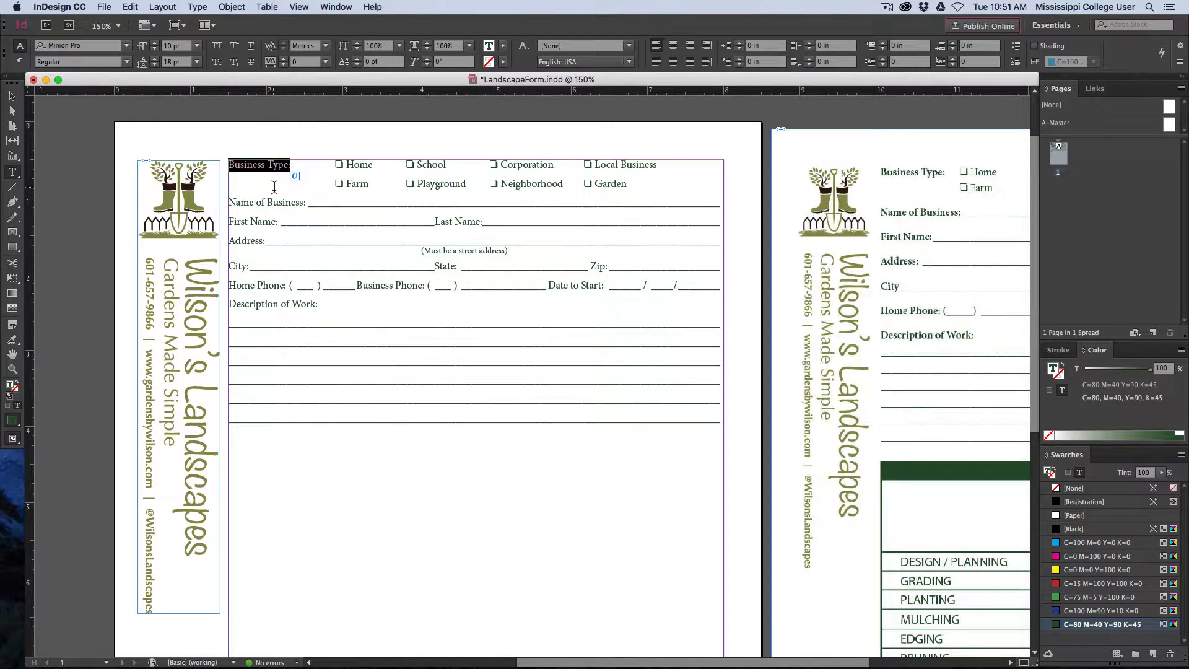
pyautogui.moveTo(307, 203); pyautogui.dragTo(212, 205)
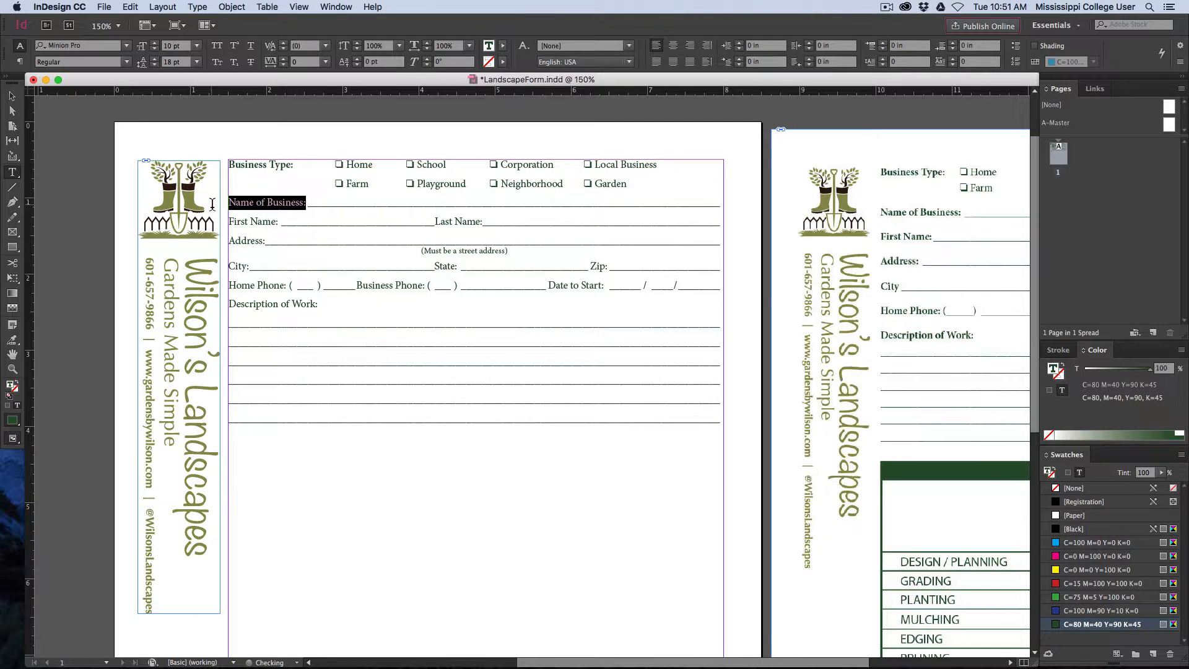
pyautogui.press('super+shift+b')
pyautogui.moveTo(281, 223); pyautogui.dragTo(228, 223)
pyautogui.press('super+shift+b')
pyautogui.moveTo(483, 222); pyautogui.dragTo(437, 227)
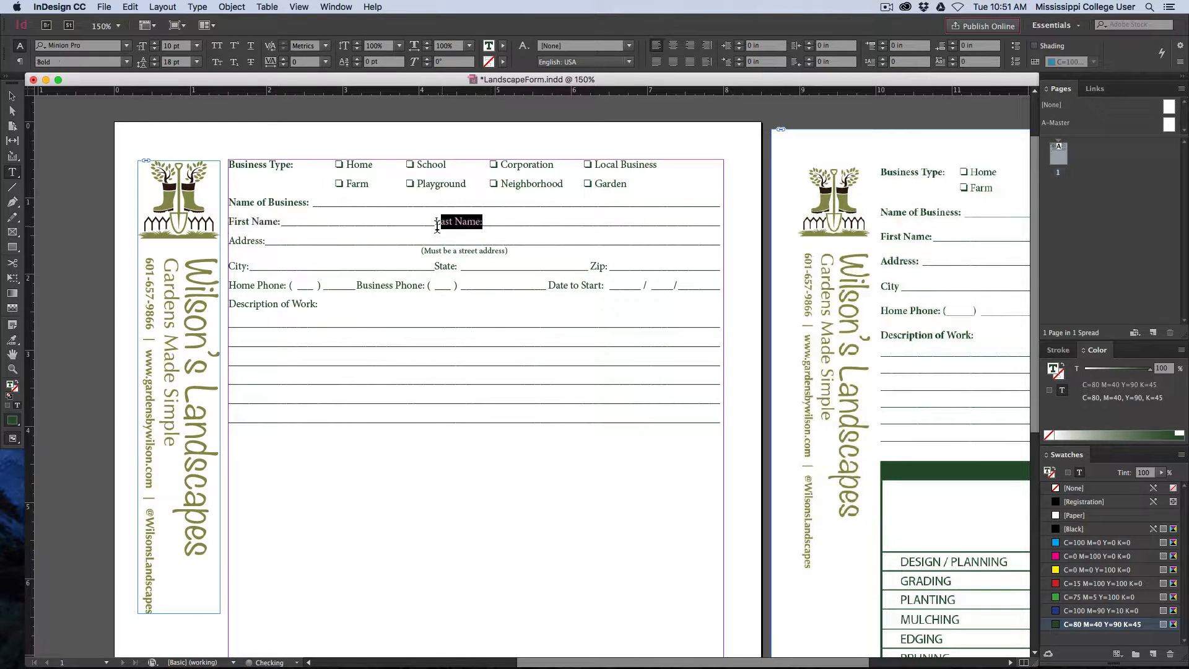
# Make the Address, City, State and Zip labels bold and add a space before "State:"
pyautogui.click(267, 249)
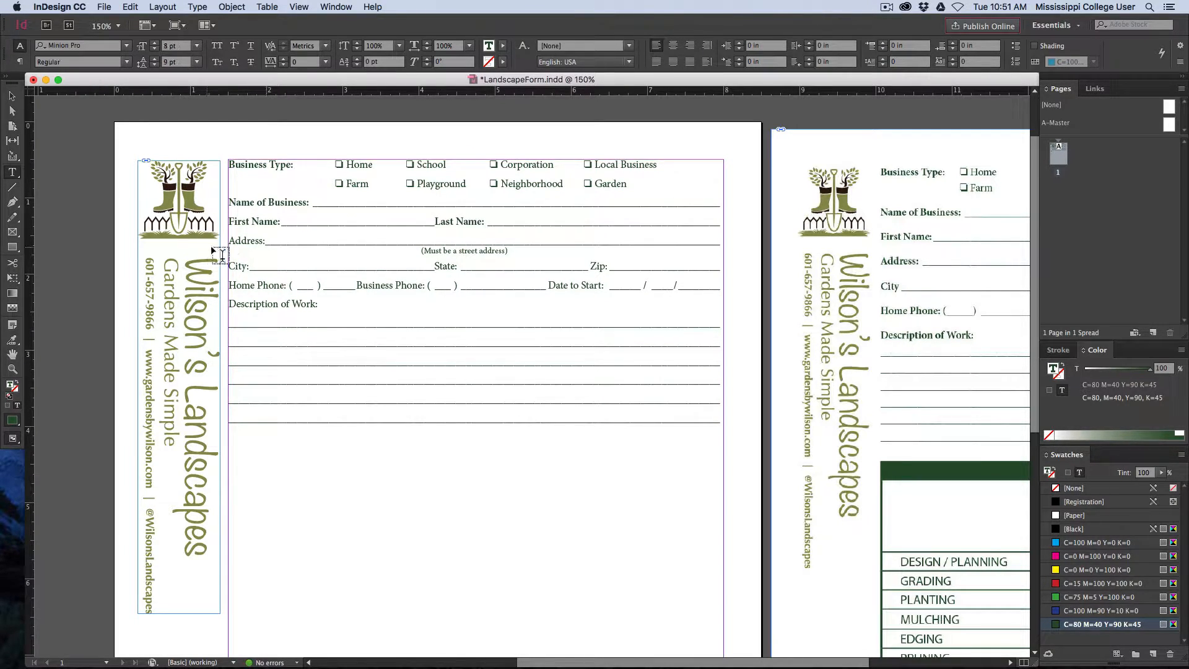
pyautogui.moveTo(268, 242); pyautogui.dragTo(228, 267)
pyautogui.press('super+shift+b')
pyautogui.moveTo(436, 267); pyautogui.dragTo(457, 267)
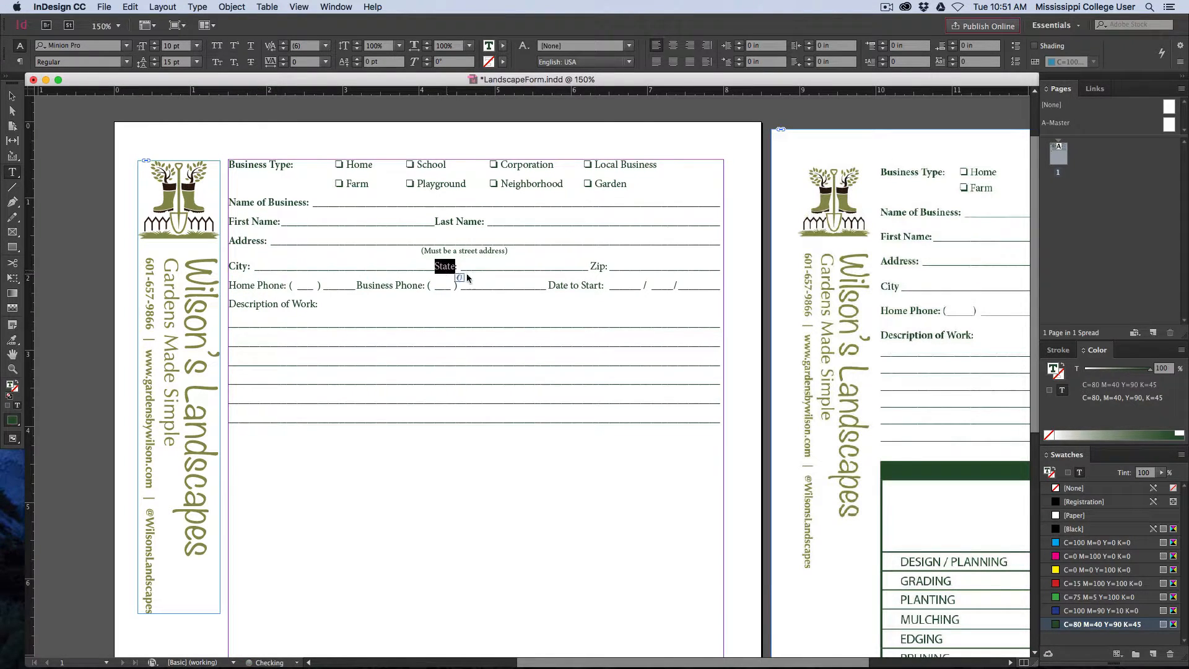
pyautogui.press('super+shift+b')
pyautogui.doubleClick(596, 267)
pyautogui.press('super+shift+b')
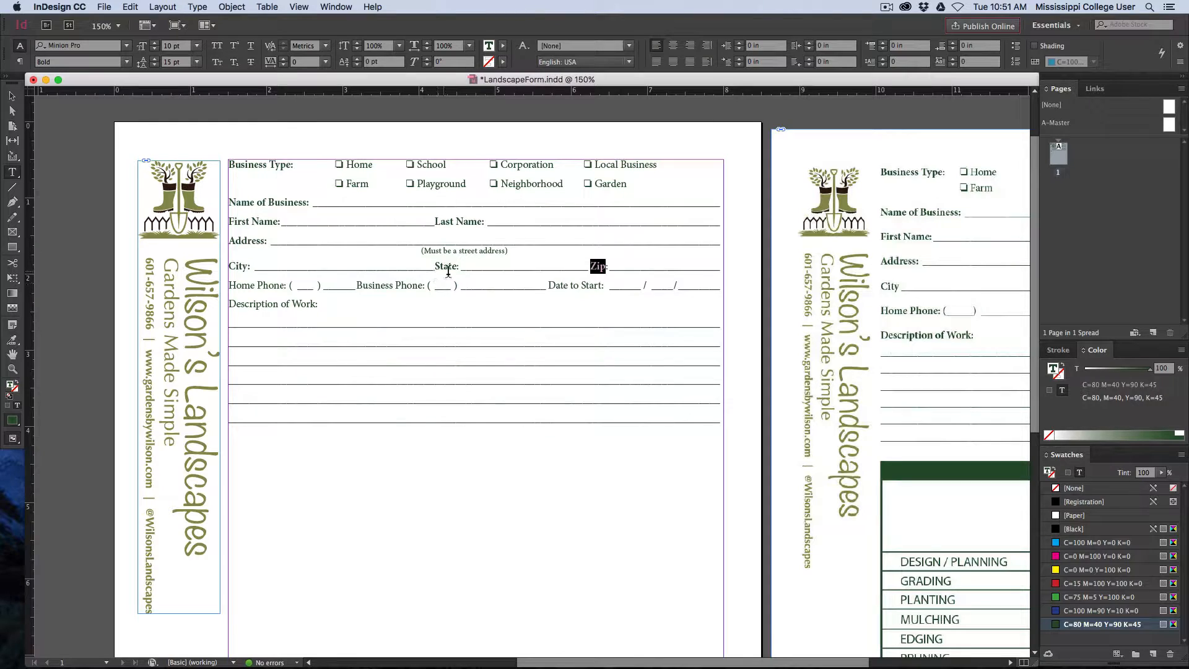
pyautogui.click(436, 268)
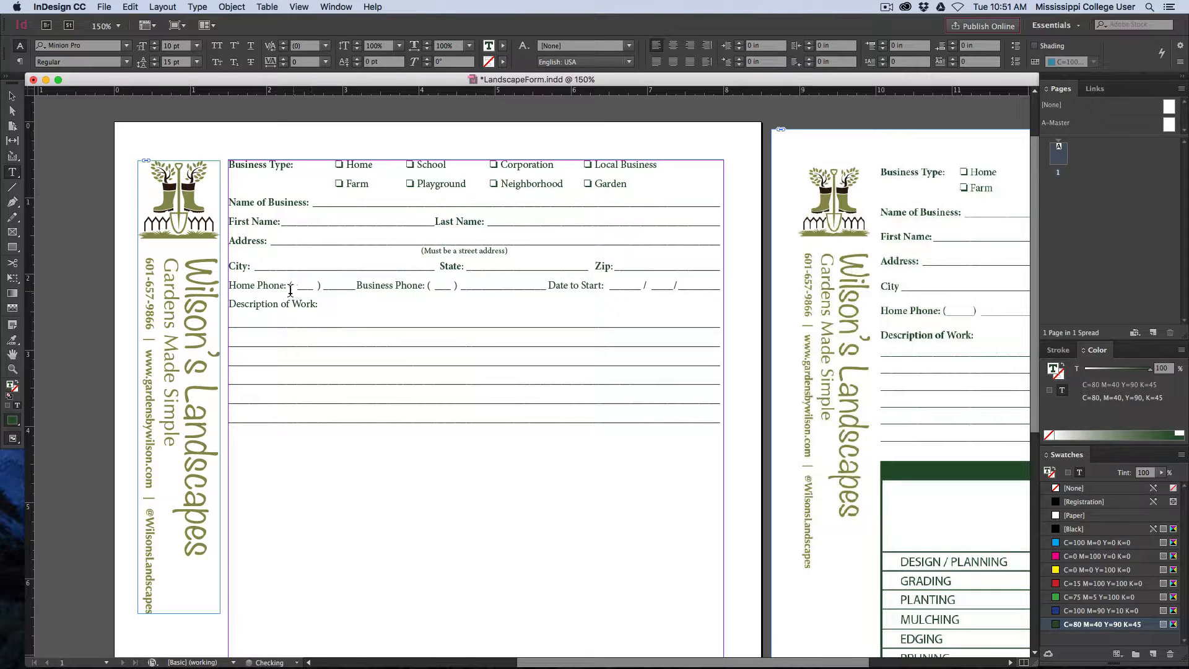
# Make the Home Phone, Business Phone, Date to Start and Description of Work labels bold
pyautogui.moveTo(289, 289); pyautogui.dragTo(228, 288)
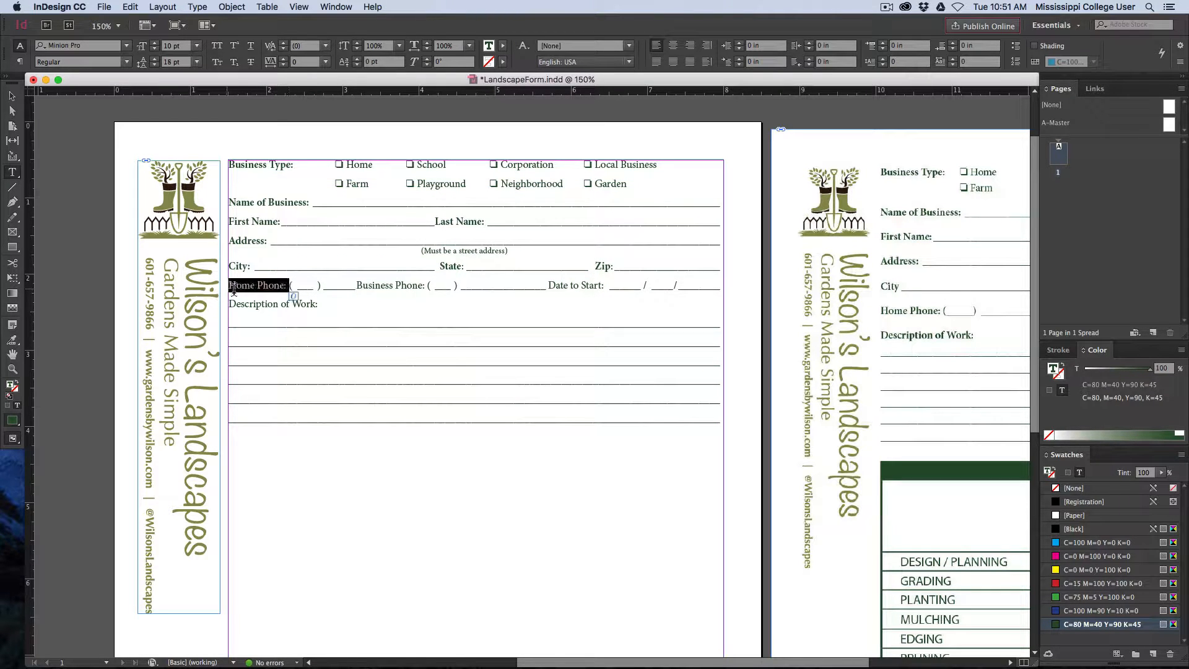
pyautogui.moveTo(425, 289); pyautogui.dragTo(357, 290)
pyautogui.press('super+shift+b')
pyautogui.moveTo(601, 288); pyautogui.dragTo(549, 288)
pyautogui.press('super+shift+b')
pyautogui.moveTo(318, 304); pyautogui.dragTo(227, 304)
pyautogui.press('super+h')
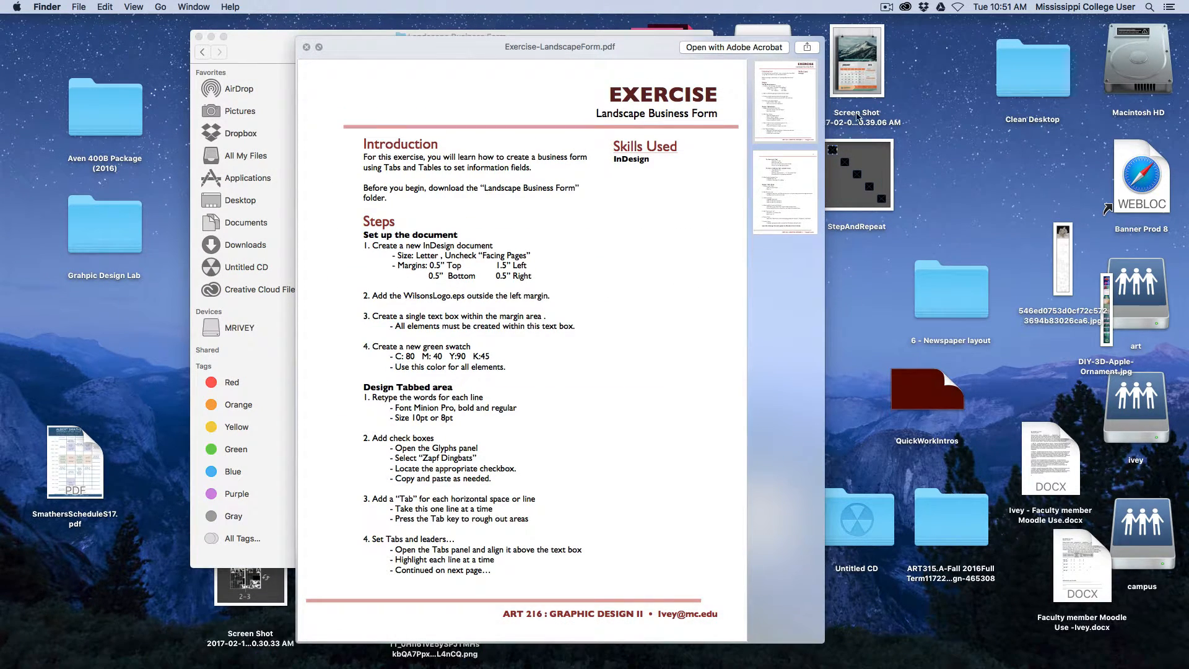
pyautogui.click(888, 7)
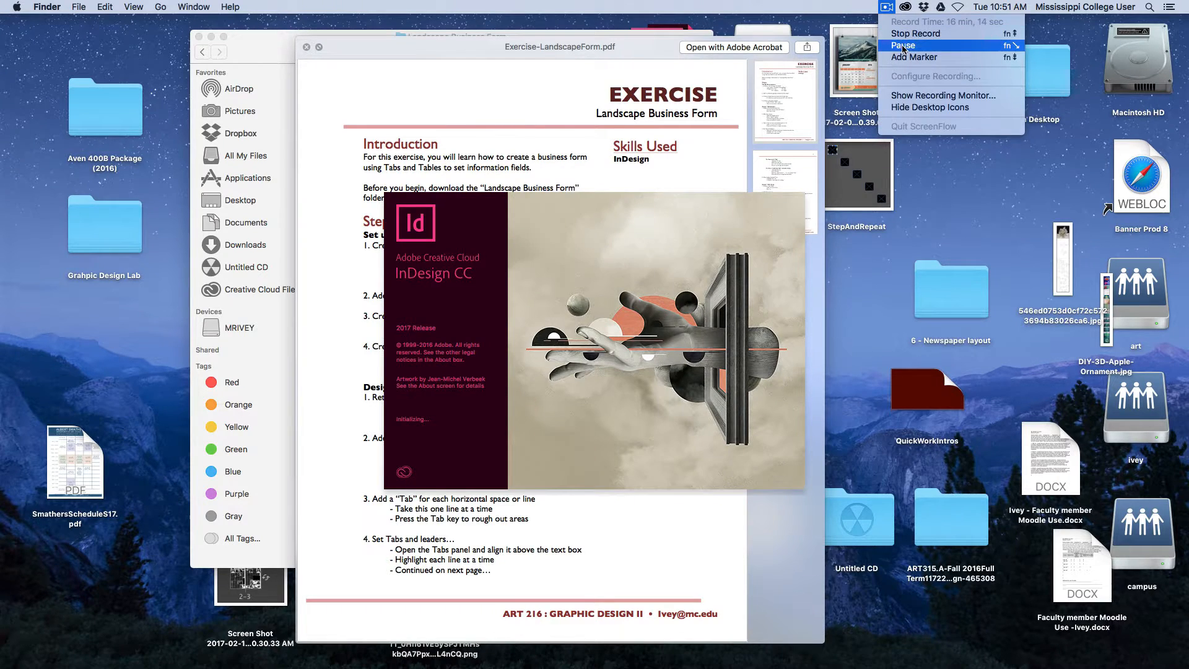
pyautogui.click(903, 49)
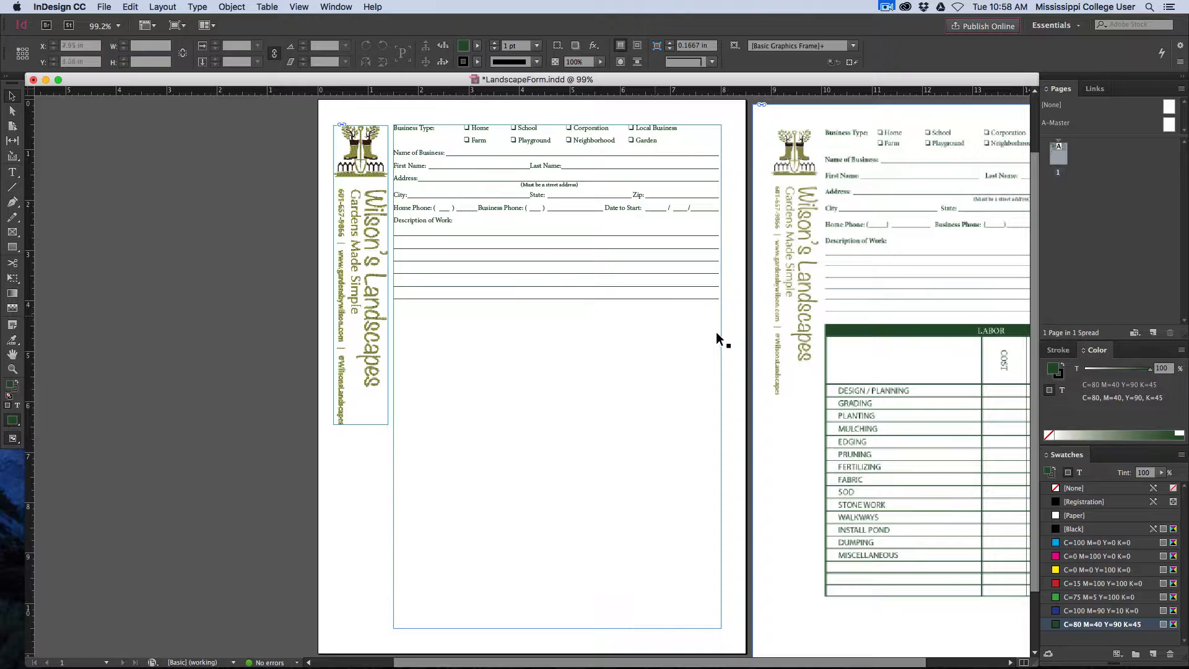
# Bring the reference's labor table into view with the Type tool active and set the display performance to high quality
pyautogui.moveTo(799, 310); pyautogui.dragTo(645, 270)
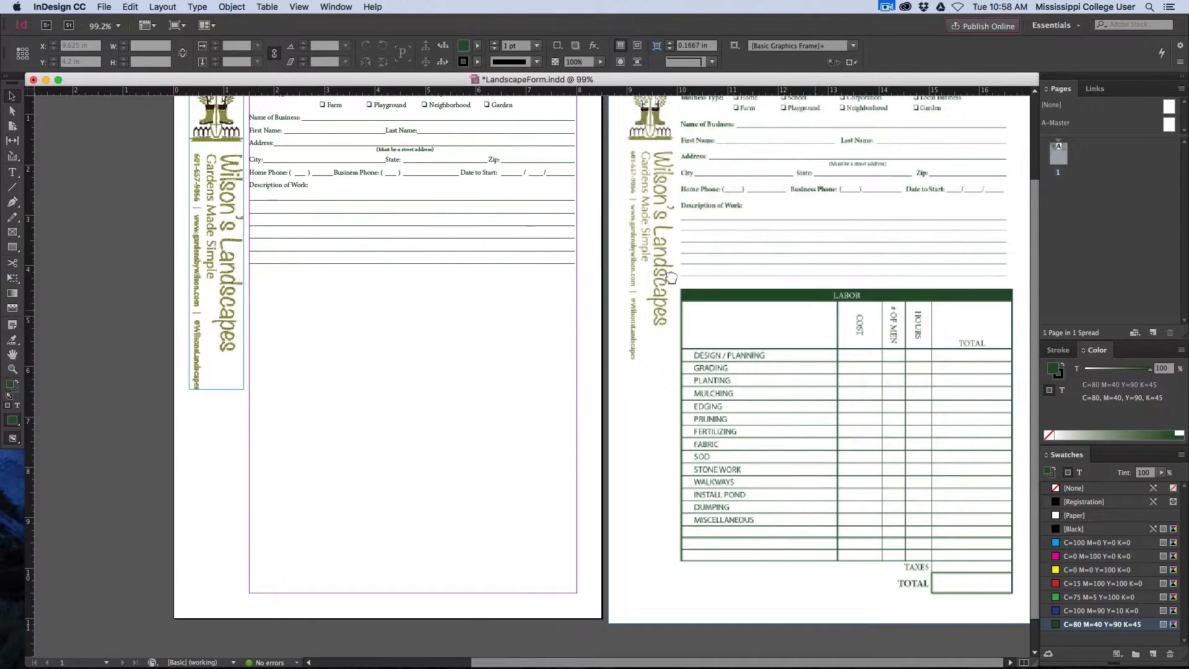
pyautogui.click(13, 174)
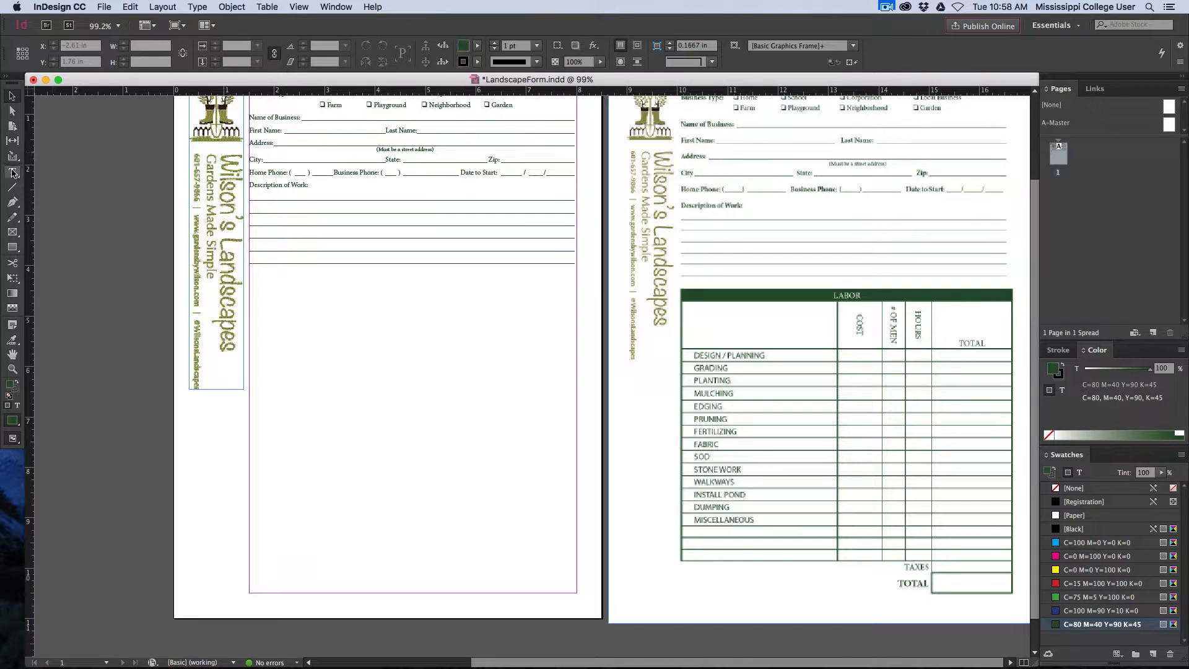
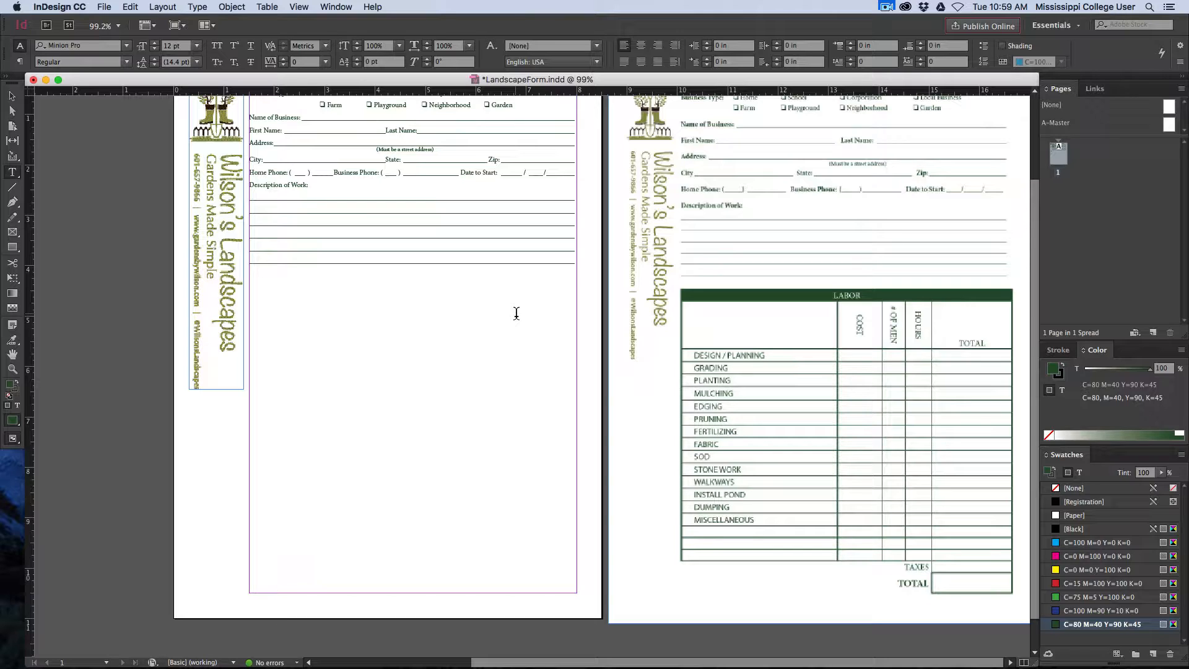
pyautogui.click(297, 7)
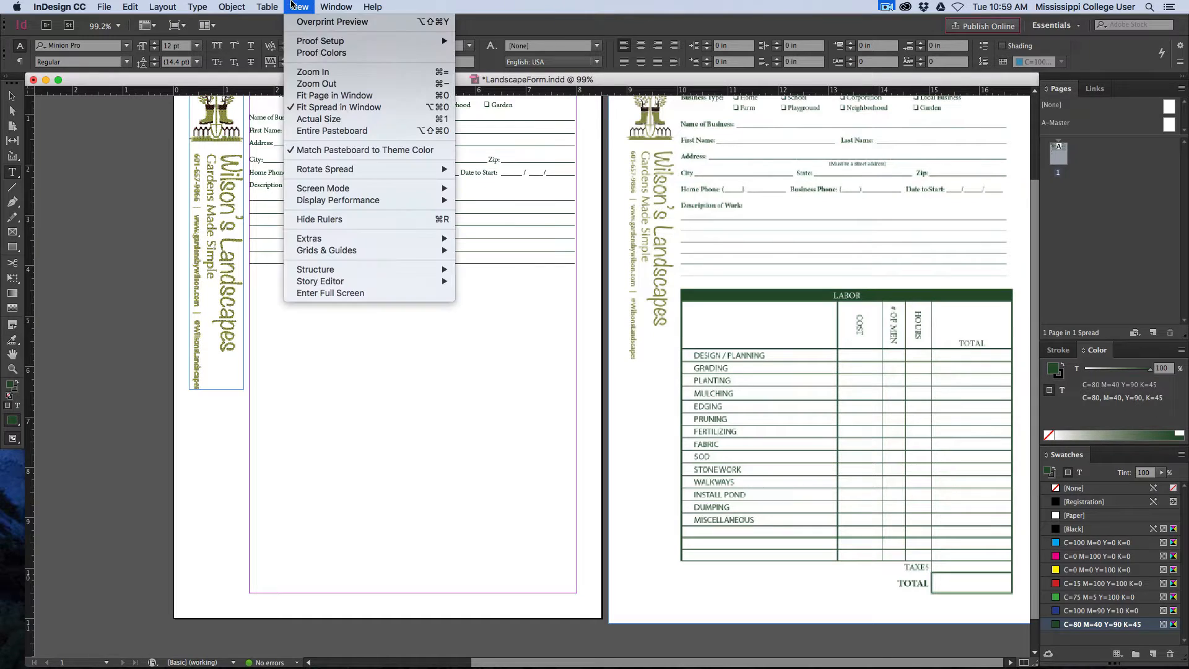
pyautogui.moveTo(410, 201)
pyautogui.click(502, 224)
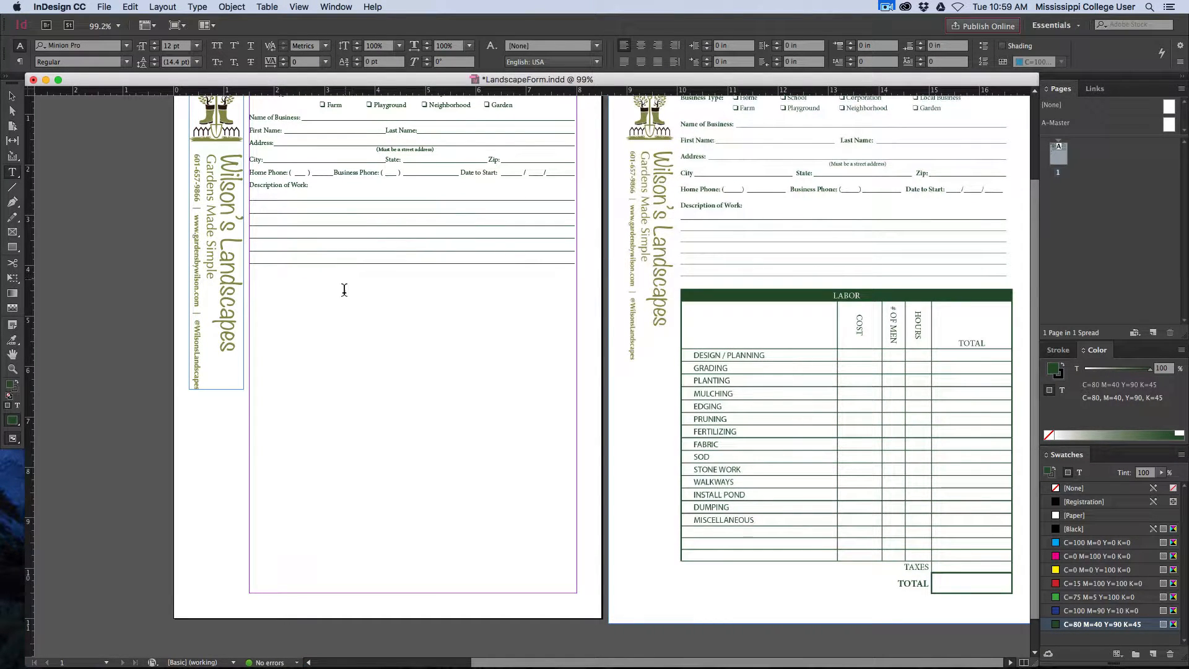
# Insert a table with 1 body row and 1 column below the Description of Work lines
pyautogui.click(295, 313)
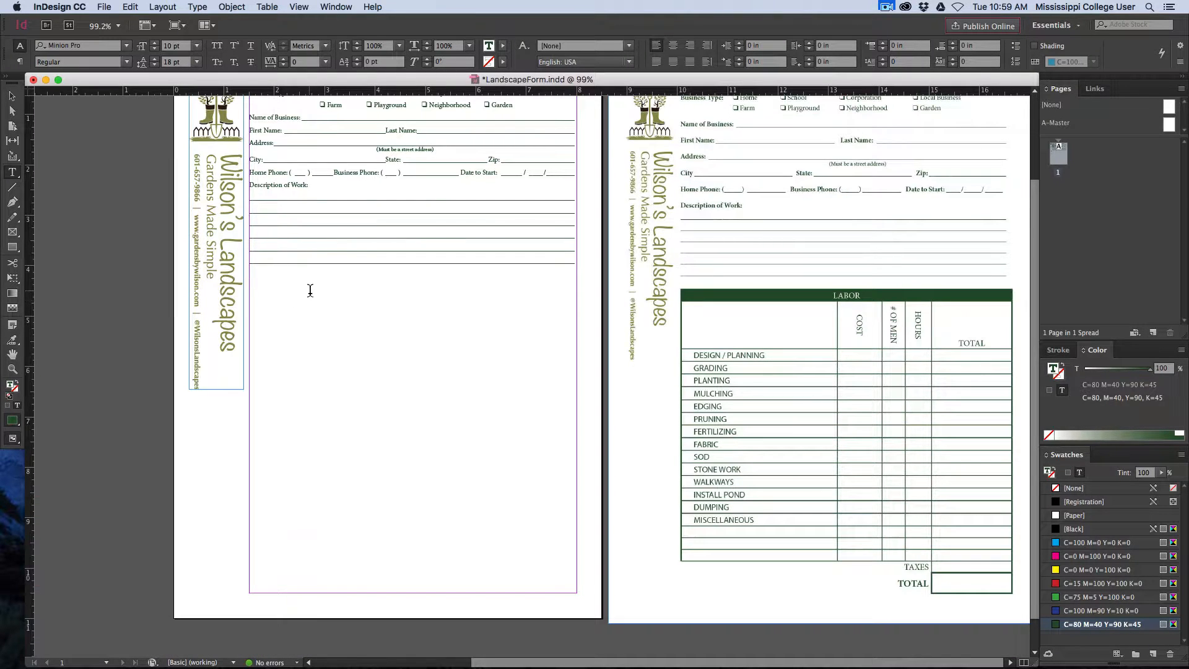
pyautogui.click(269, 8)
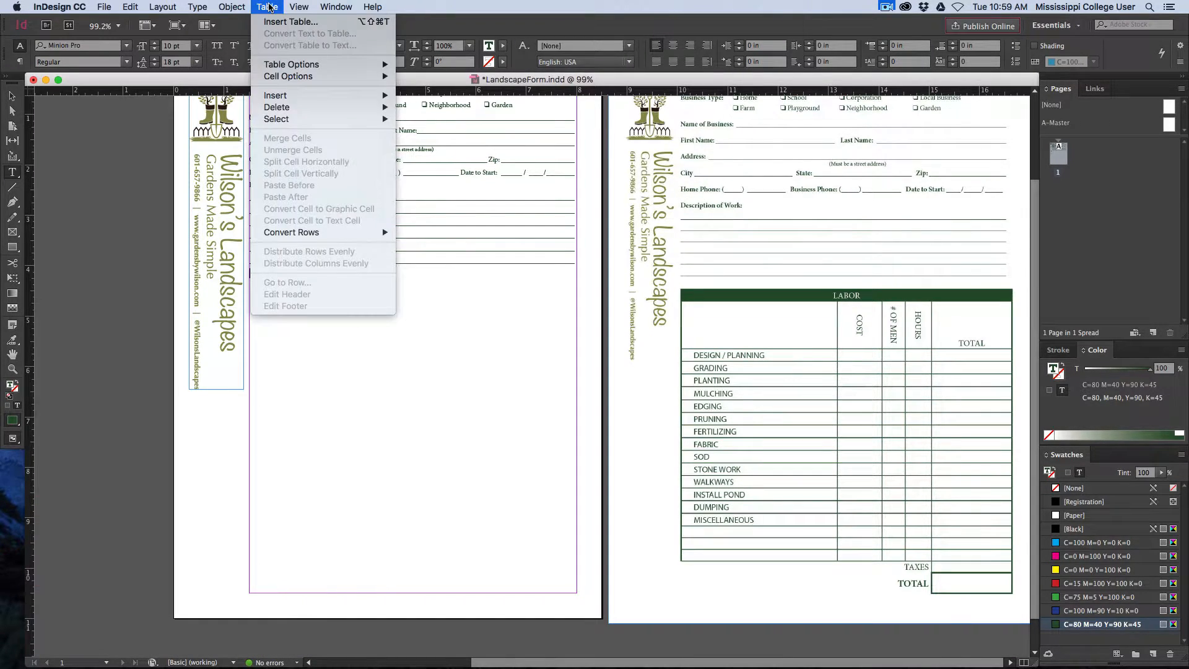
pyautogui.click(275, 21)
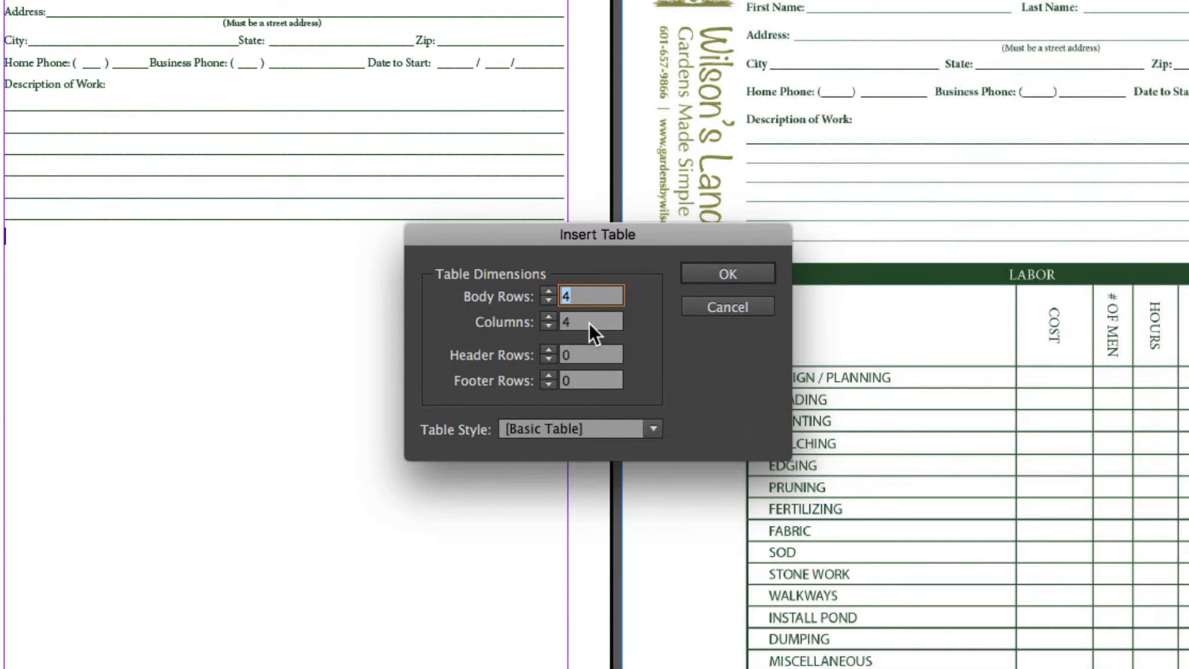
pyautogui.write('1')
pyautogui.press('Tab')
pyautogui.write('1')
pyautogui.press('Tab')
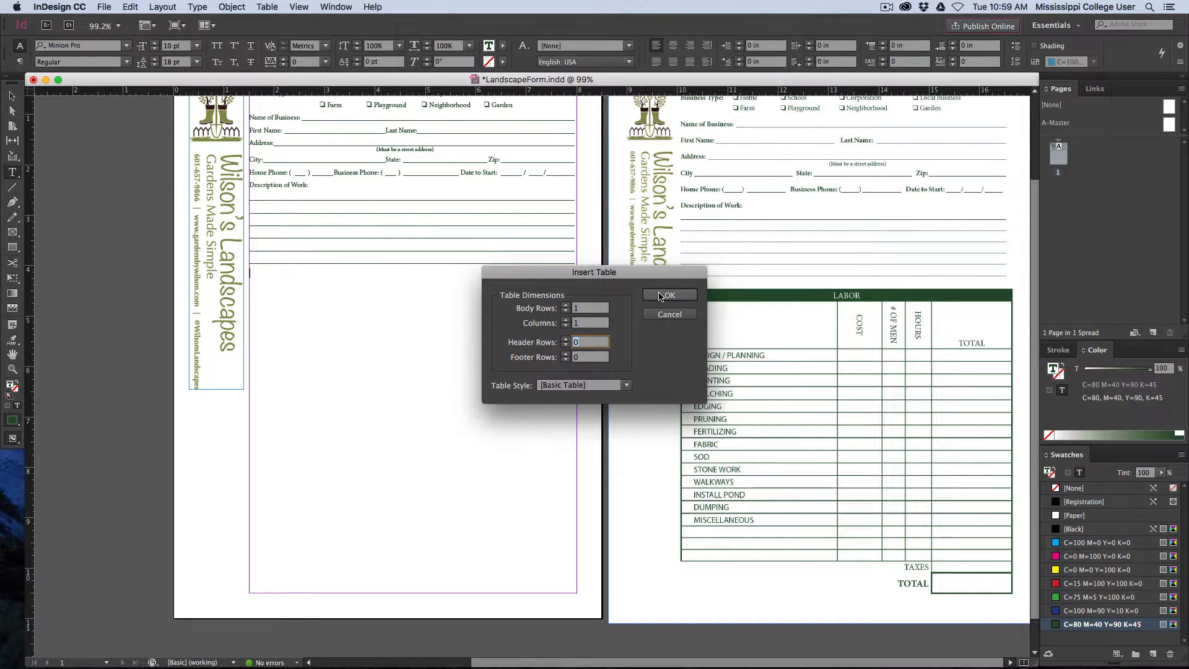
pyautogui.click(661, 295)
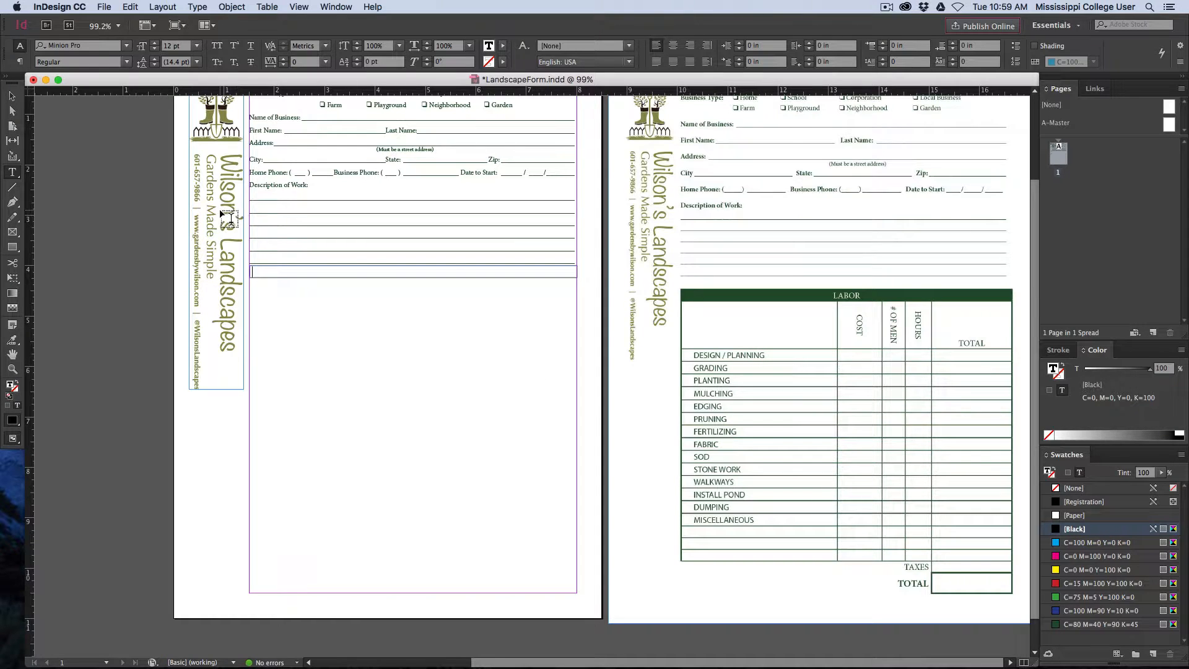
# Extend the one-row table downward to 25 rows, filling most of the remaining text frame
pyautogui.press('super+equal')
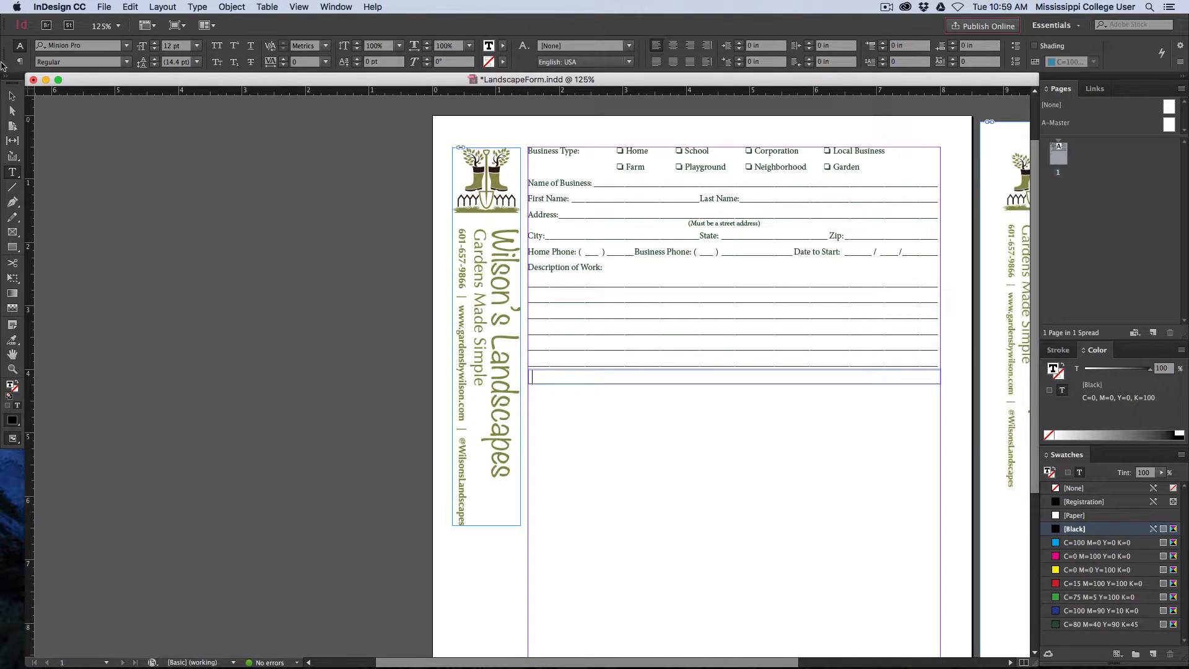
pyautogui.click(12, 96)
pyautogui.moveTo(448, 296); pyautogui.dragTo(317, 262)
pyautogui.press('super+equal')
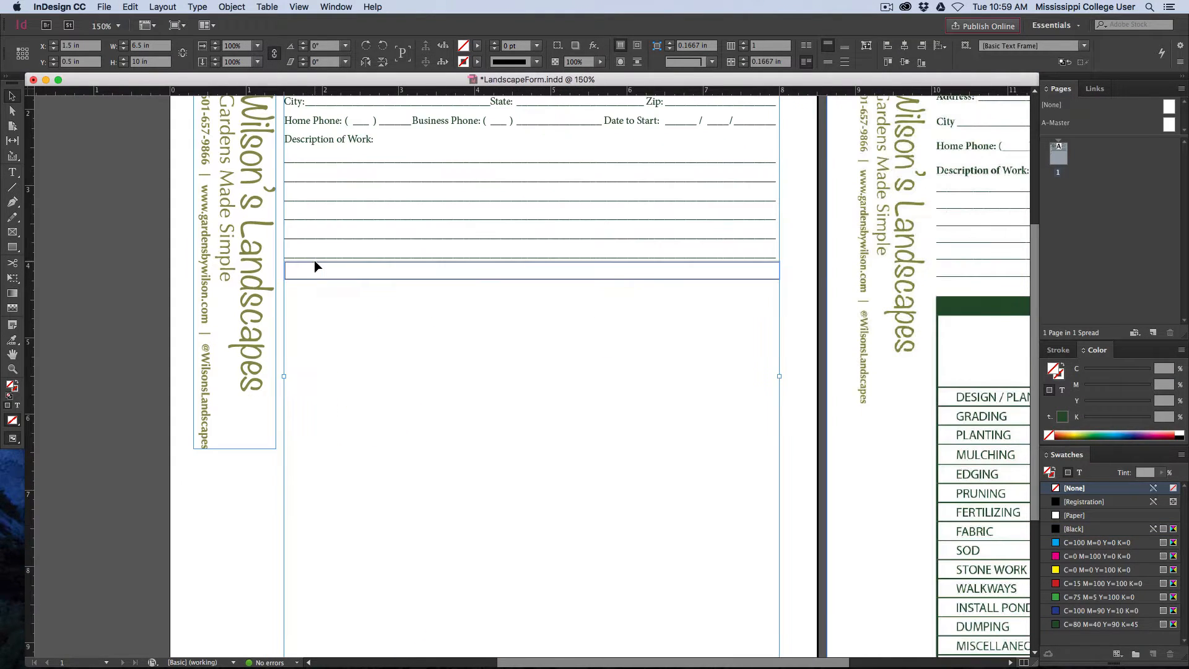
pyautogui.press('t')
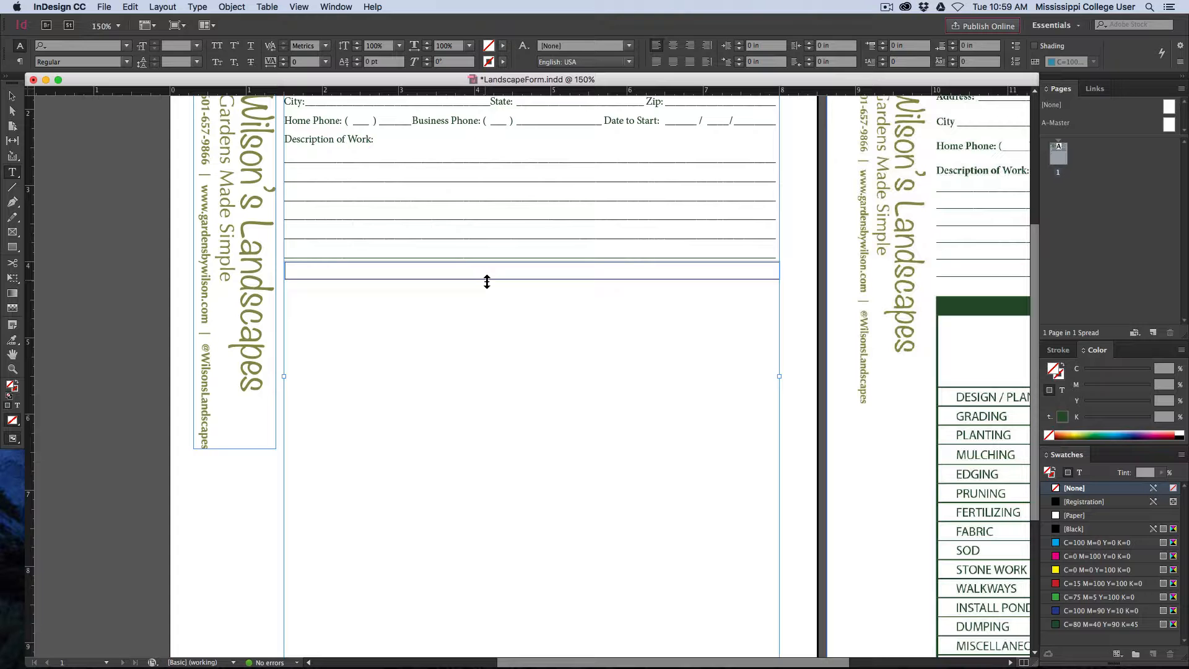
pyautogui.moveTo(486, 282); pyautogui.dragTo(501, 619)
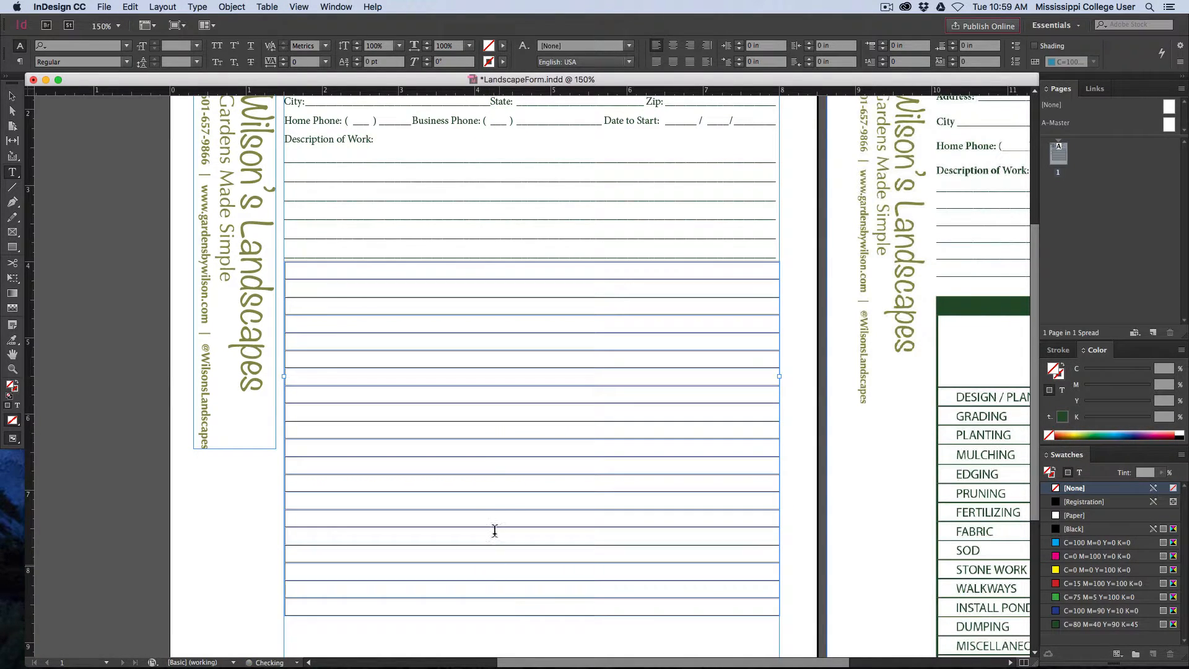
pyautogui.moveTo(497, 415); pyautogui.dragTo(497, 382)
pyautogui.scroll(-5, 497, 382)
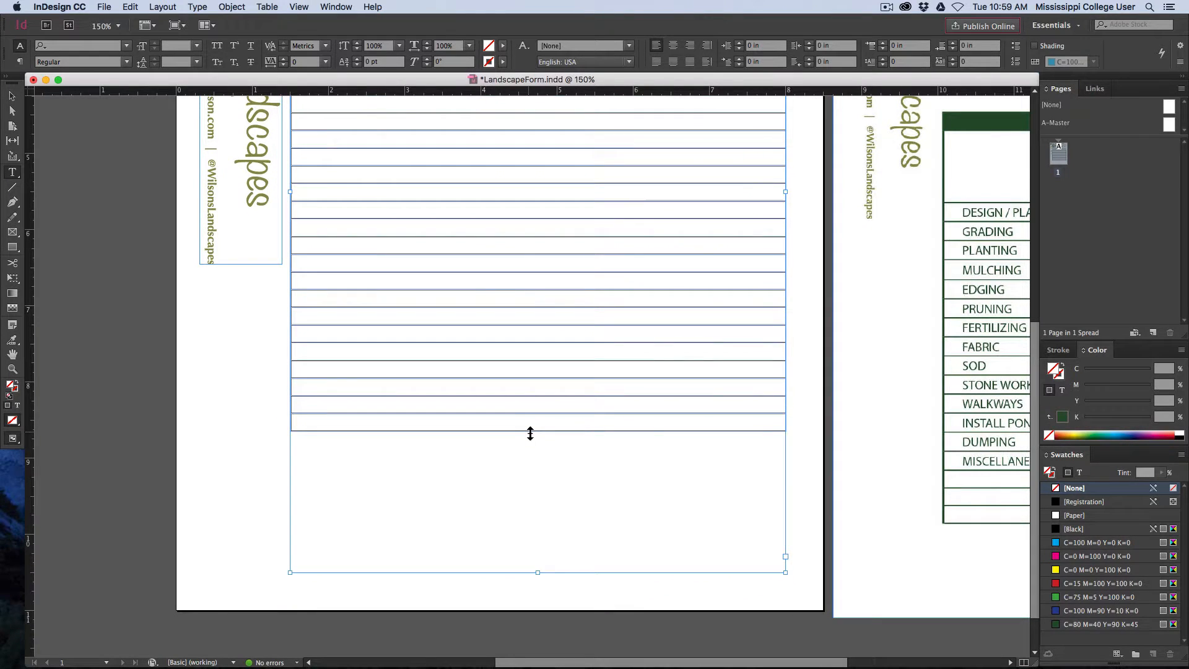
pyautogui.moveTo(530, 434); pyautogui.dragTo(534, 520)
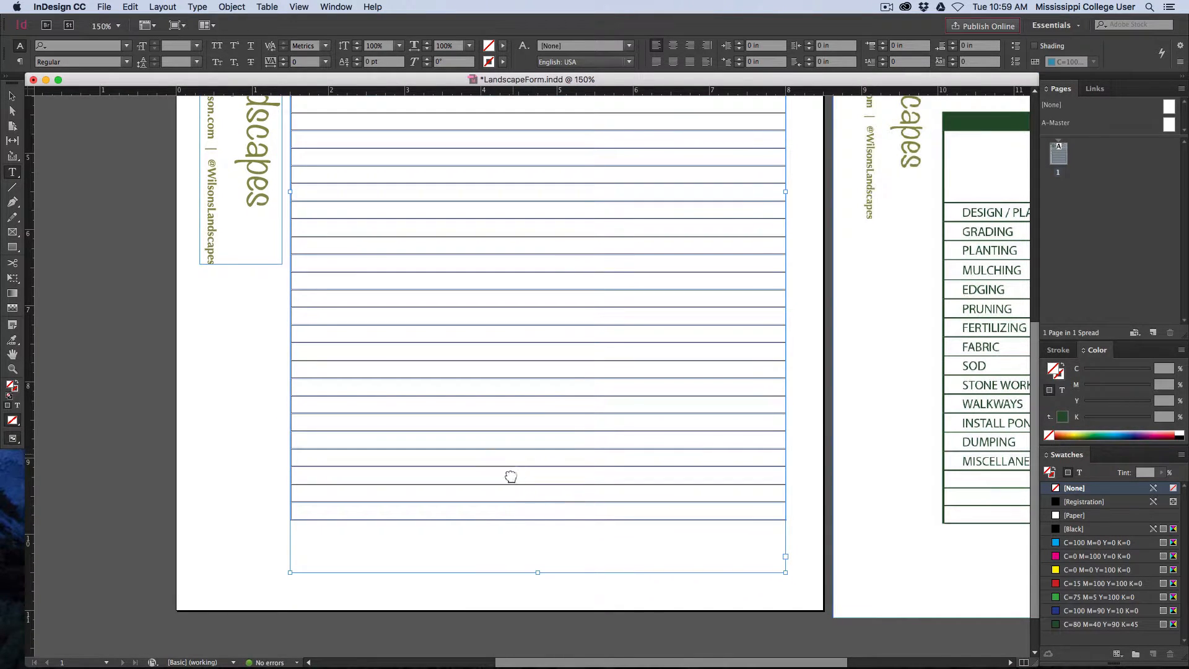
# Delete the bottom two rows of the table
pyautogui.scroll(2, 511, 476)
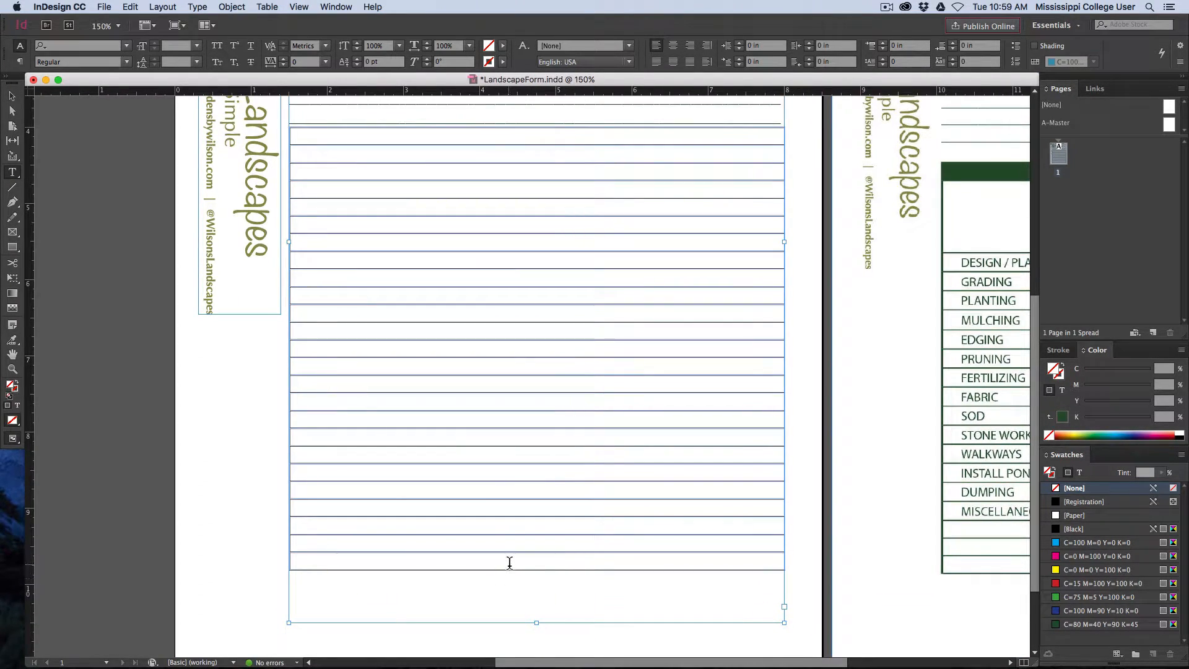
pyautogui.moveTo(509, 562); pyautogui.dragTo(470, 543)
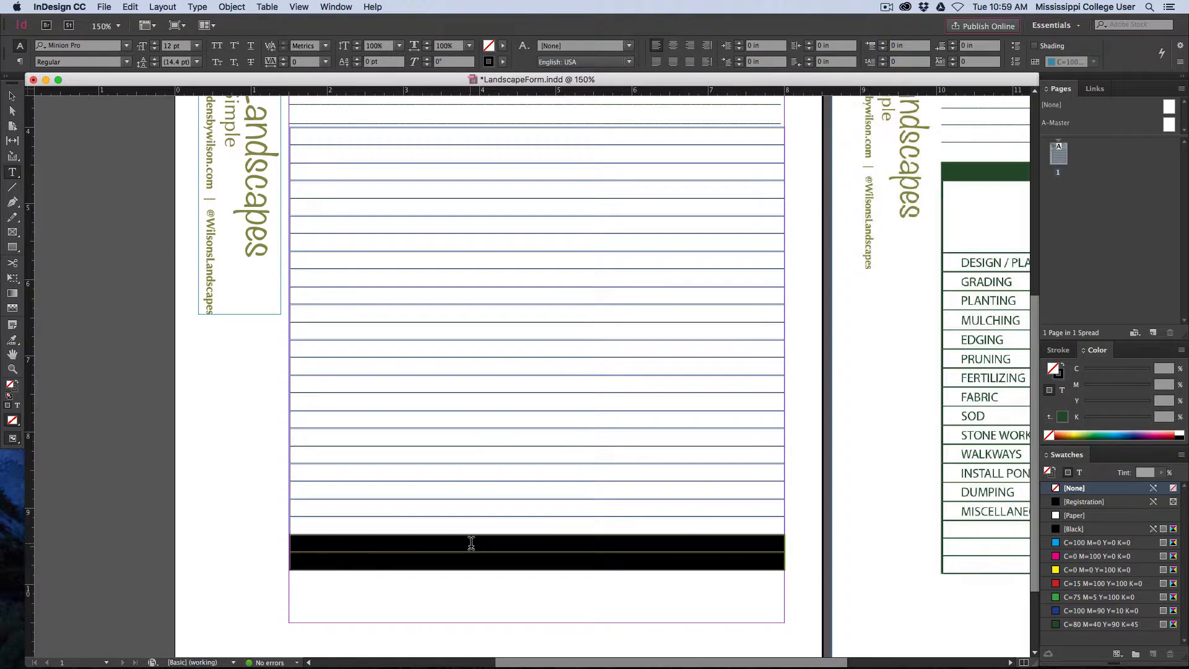
pyautogui.click(267, 6)
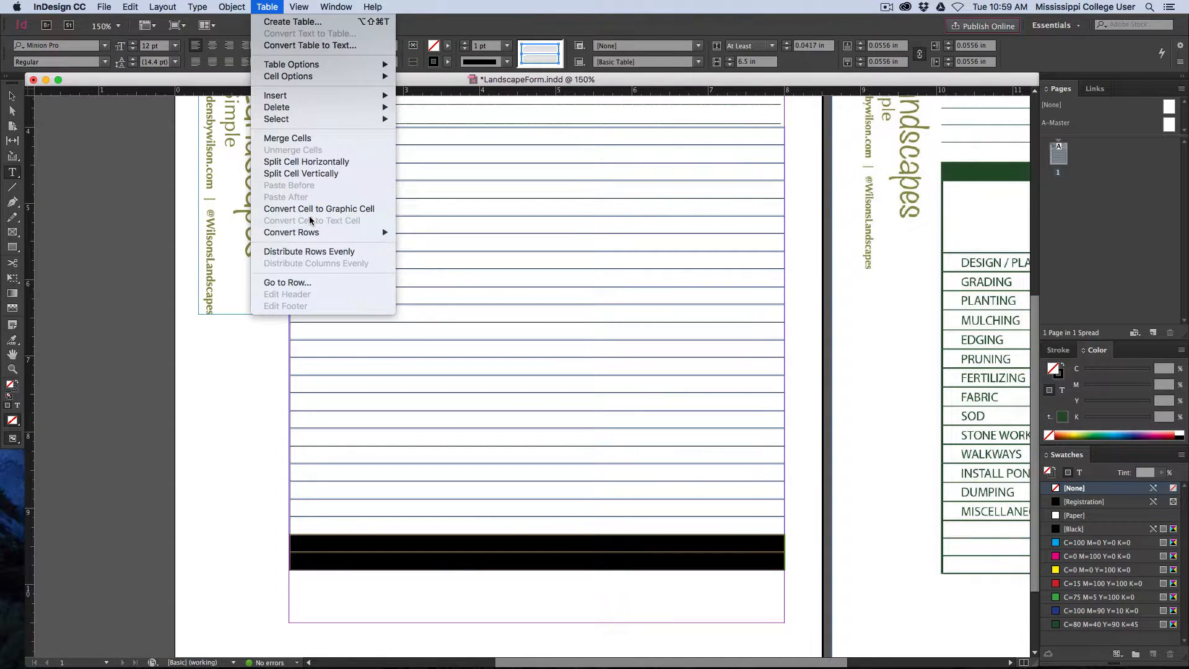
pyautogui.moveTo(309, 110)
pyautogui.click(451, 111)
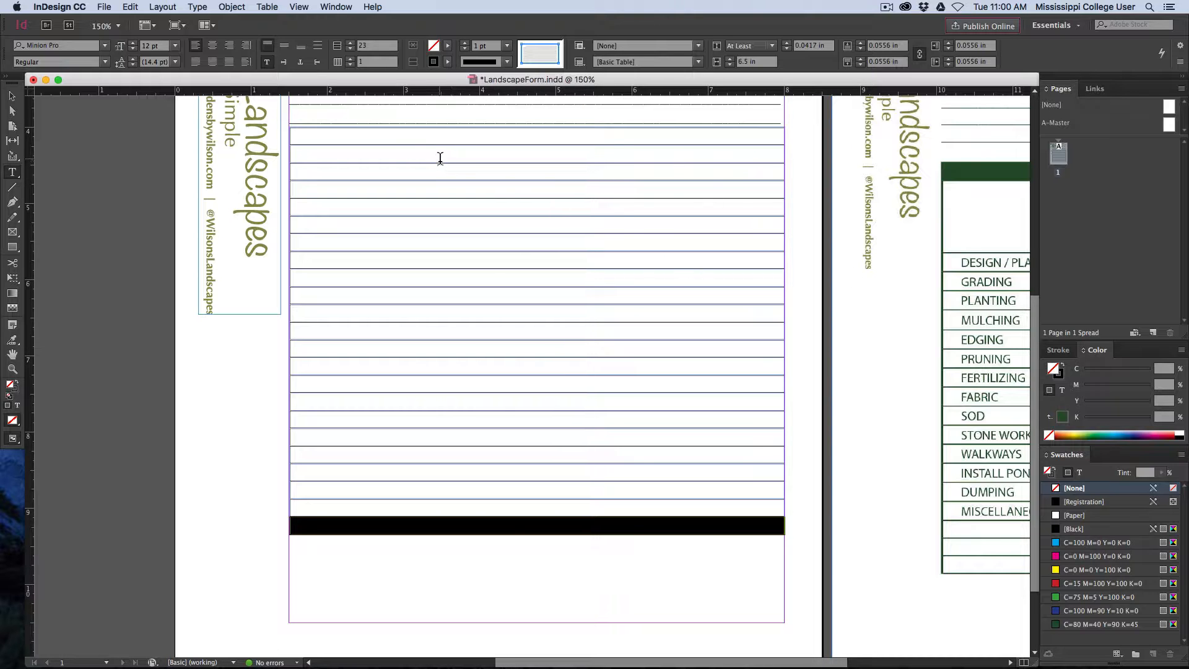
# Split all rows below the table's top row vertically twice to form four columns
pyautogui.moveTo(441, 159); pyautogui.dragTo(519, 542)
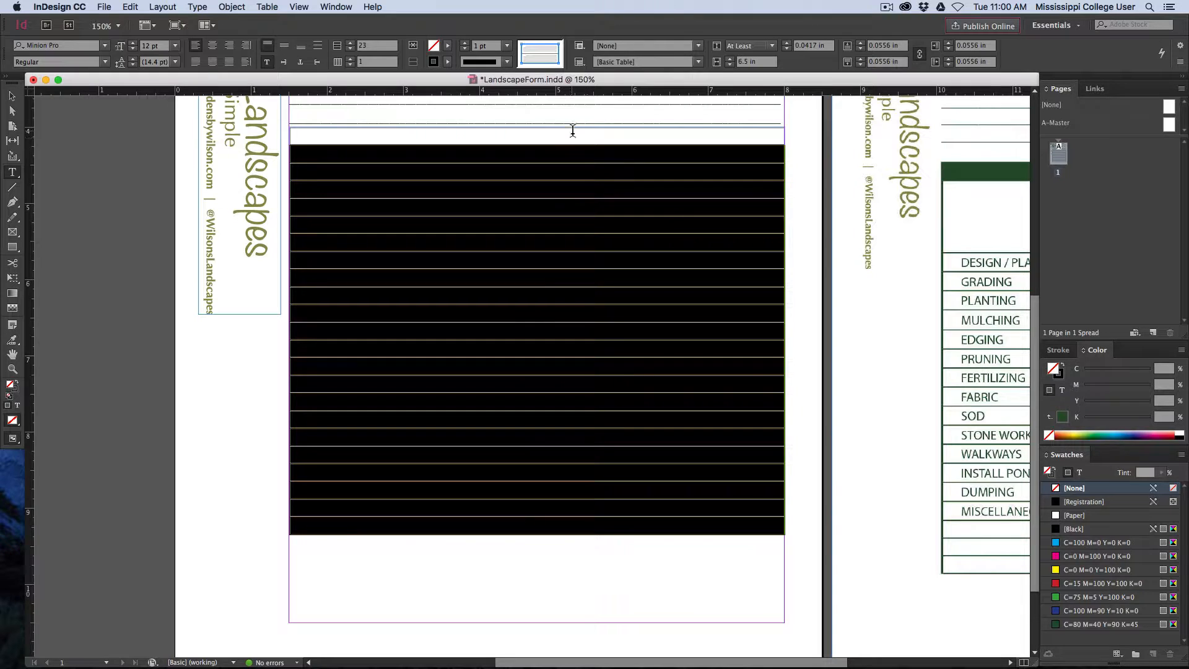
pyautogui.click(267, 8)
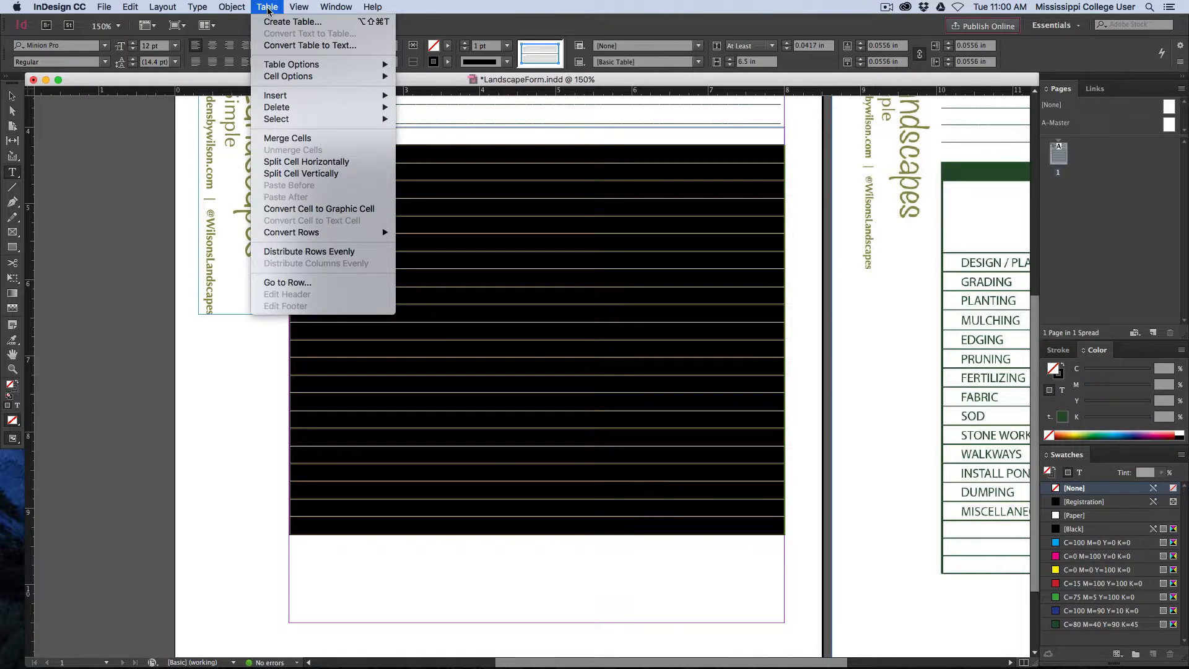
pyautogui.click(289, 175)
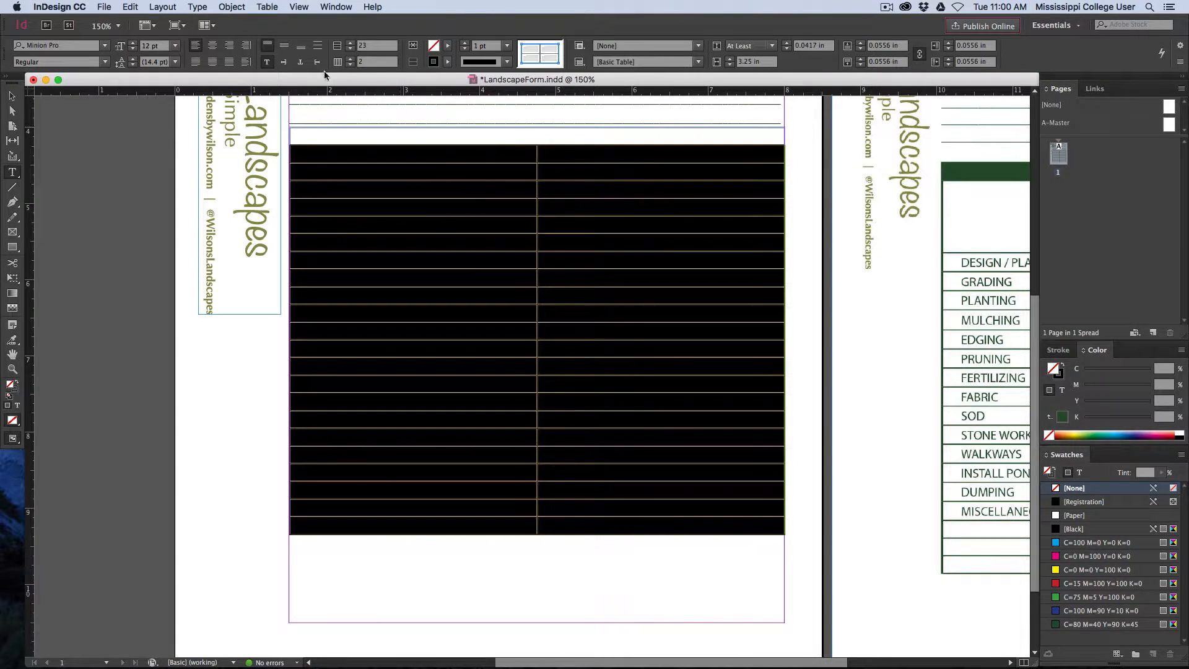
pyautogui.click(268, 6)
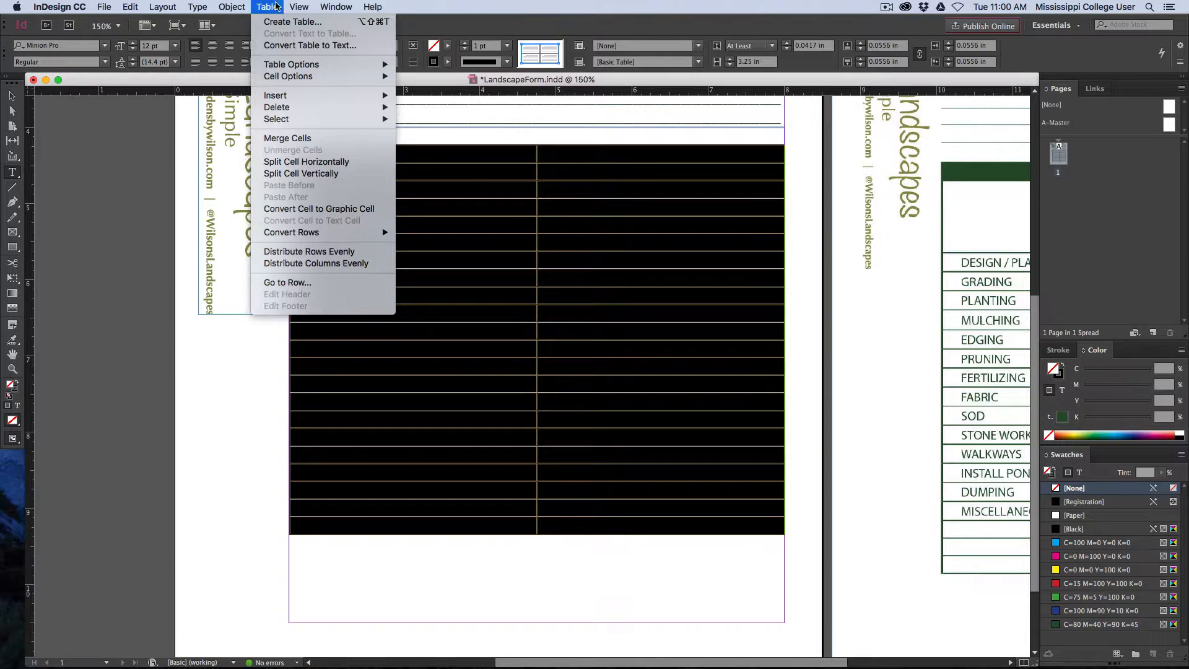
pyautogui.click(306, 174)
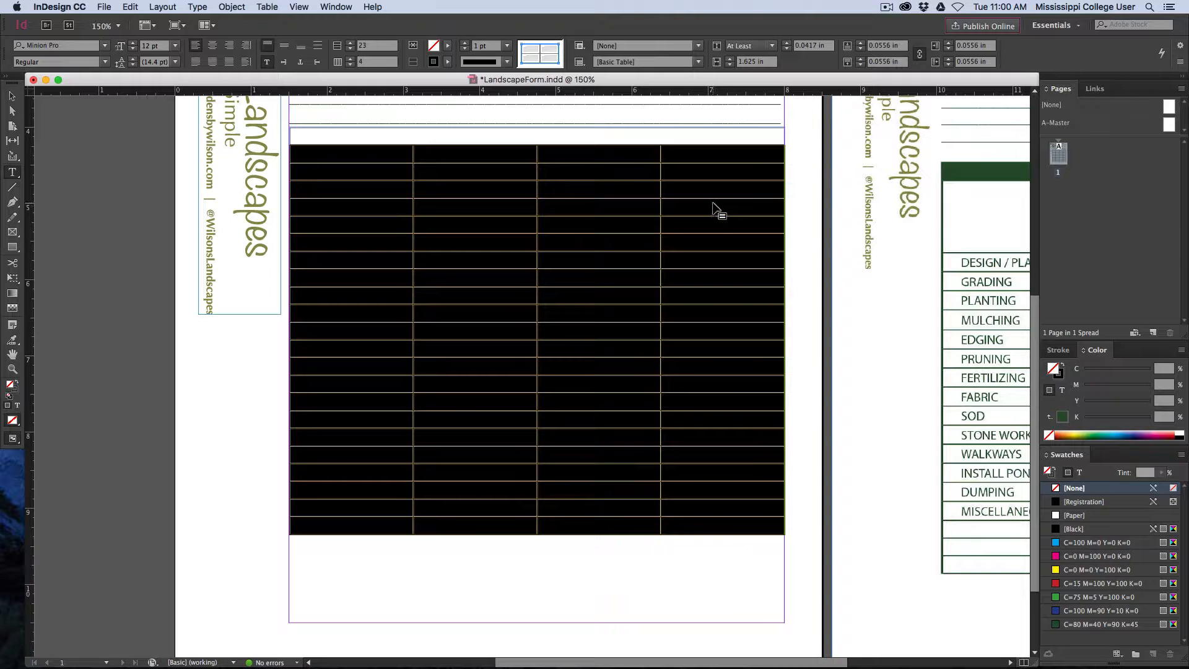
# Resize the four columns after the reference labor table to about 3.6, 1.1, 0.6 and 1.2 in wide
pyautogui.click(12, 96)
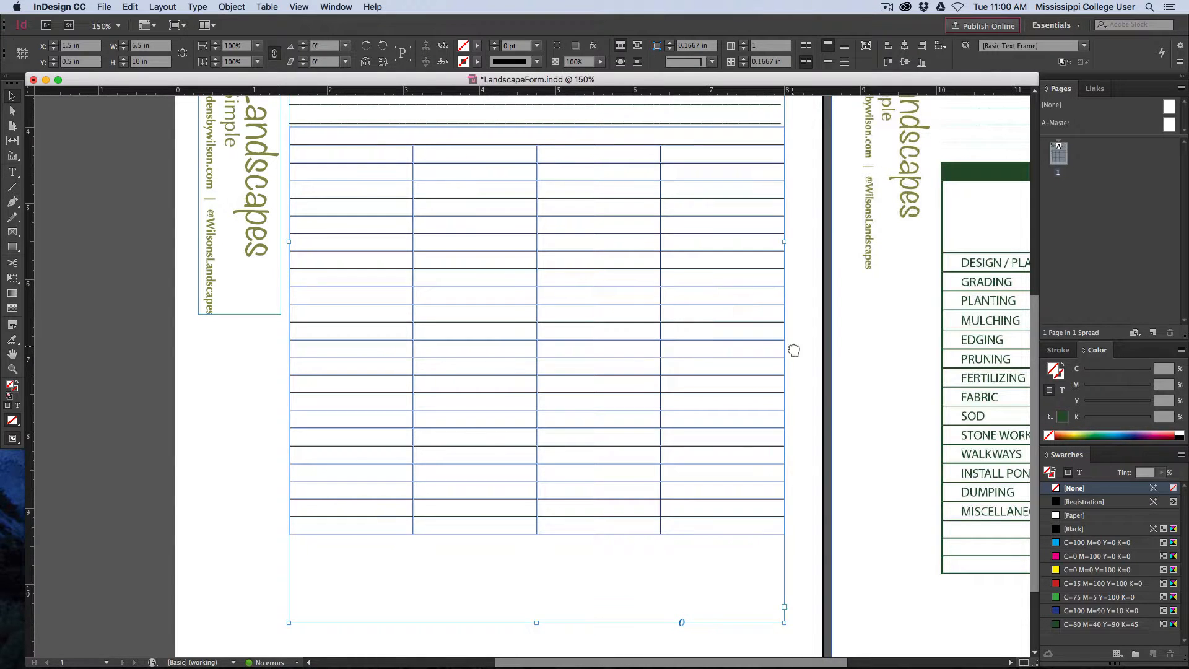
pyautogui.moveTo(794, 350); pyautogui.dragTo(340, 326)
pyautogui.click(712, 372)
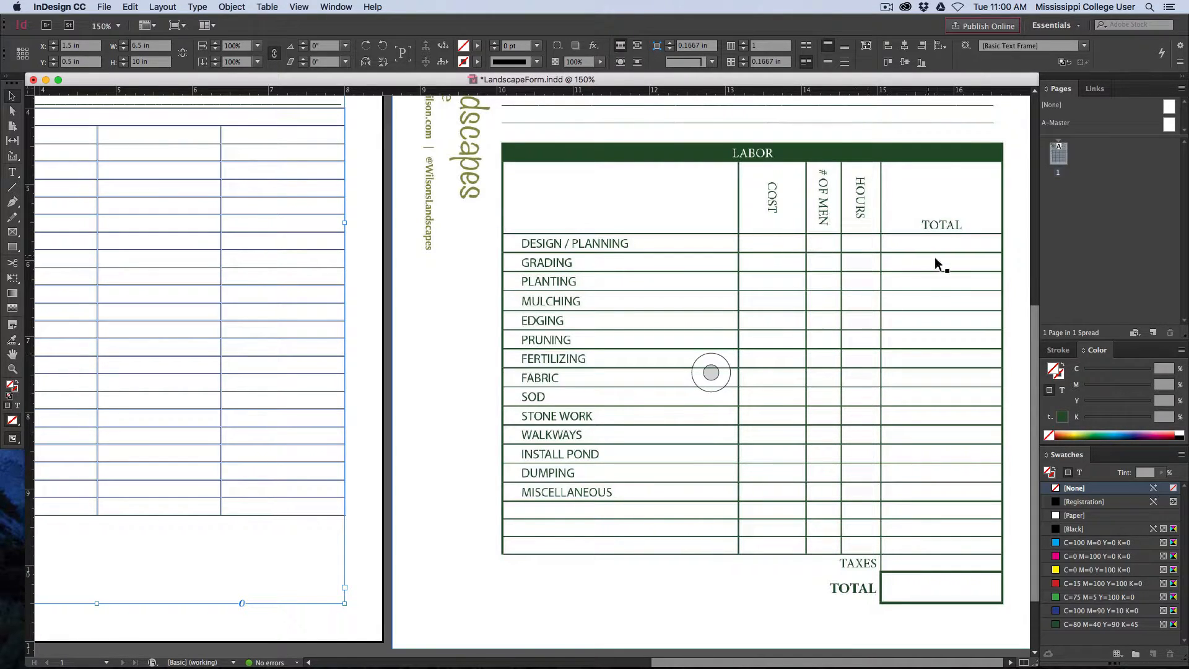
pyautogui.moveTo(423, 370); pyautogui.dragTo(459, 306)
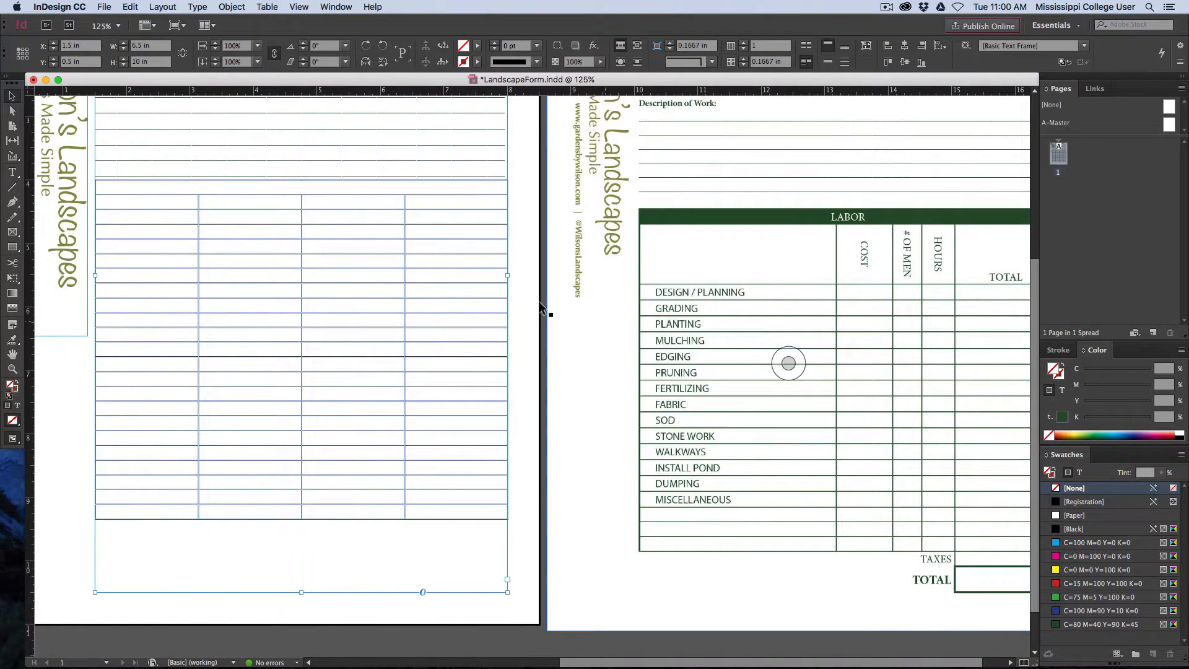
pyautogui.click(12, 173)
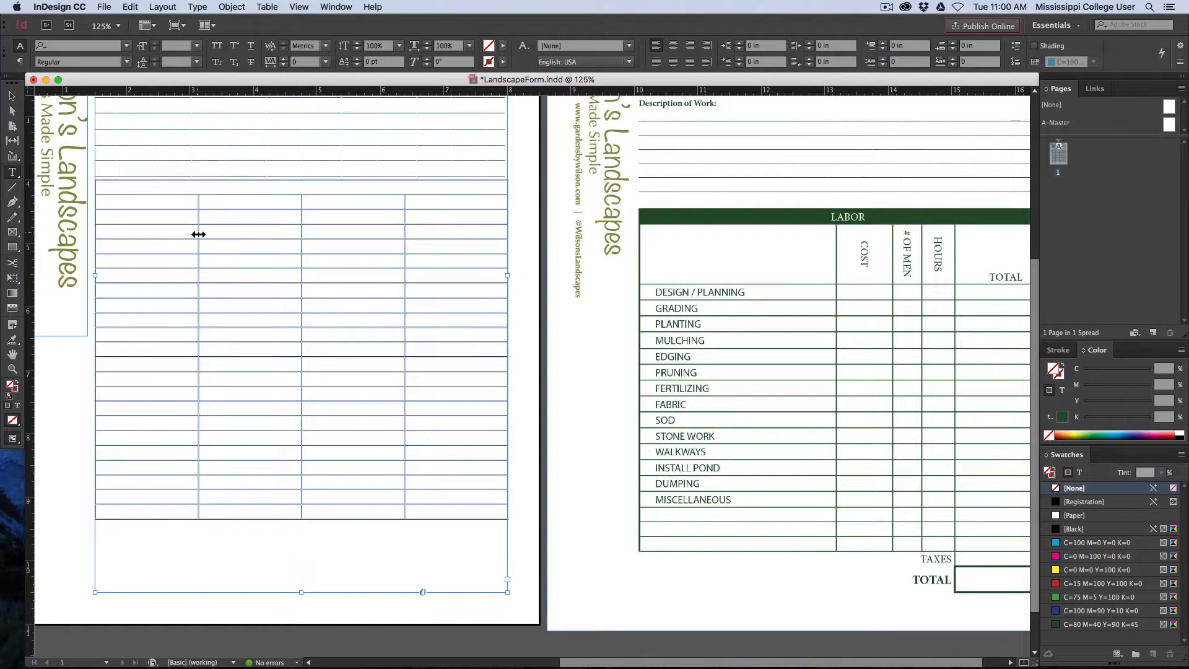
pyautogui.moveTo(198, 234); pyautogui.dragTo(270, 241)
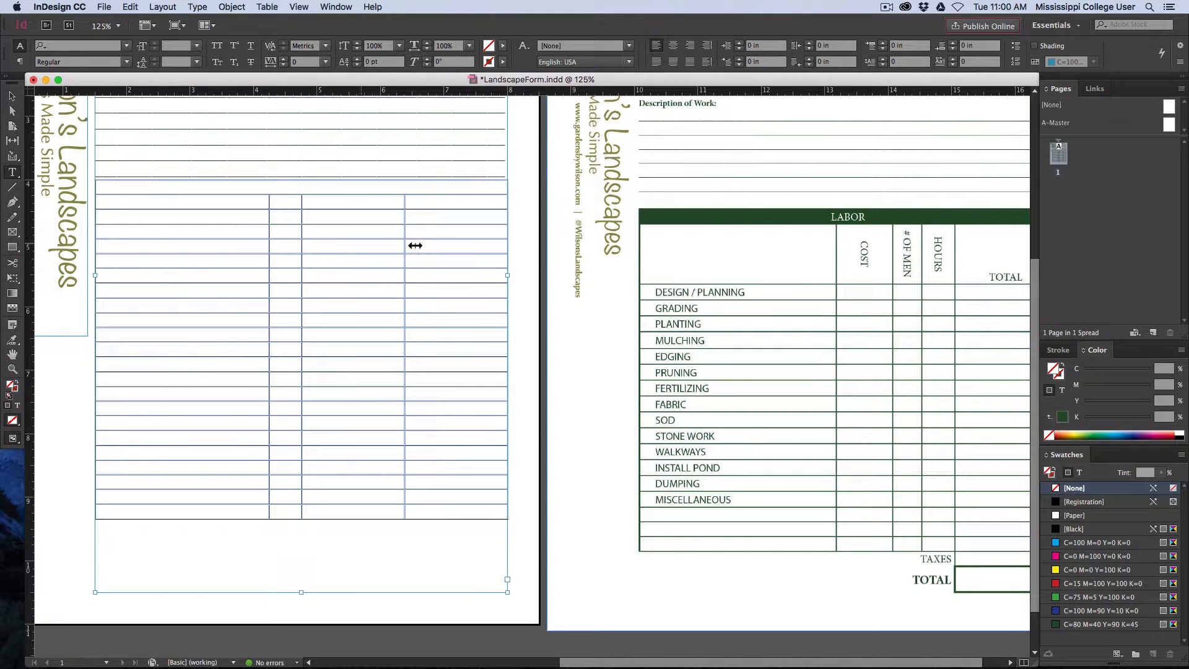
pyautogui.moveTo(402, 235); pyautogui.dragTo(432, 234)
pyautogui.click(316, 247)
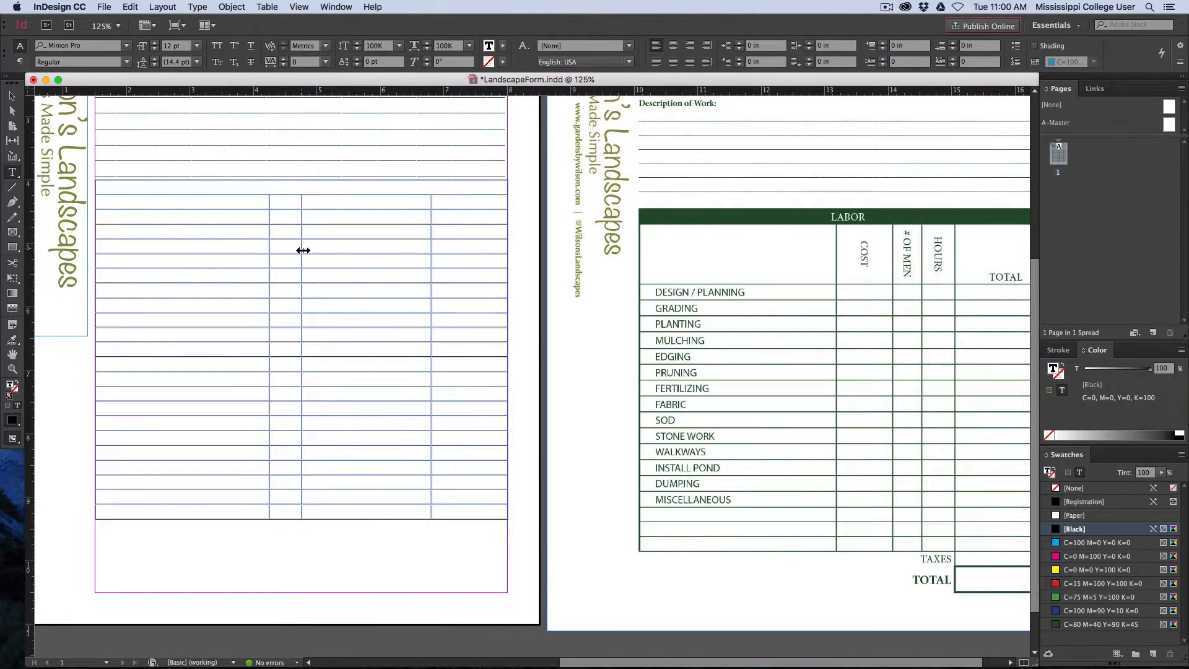
pyautogui.moveTo(305, 249); pyautogui.dragTo(397, 253)
pyautogui.moveTo(269, 249); pyautogui.dragTo(328, 252)
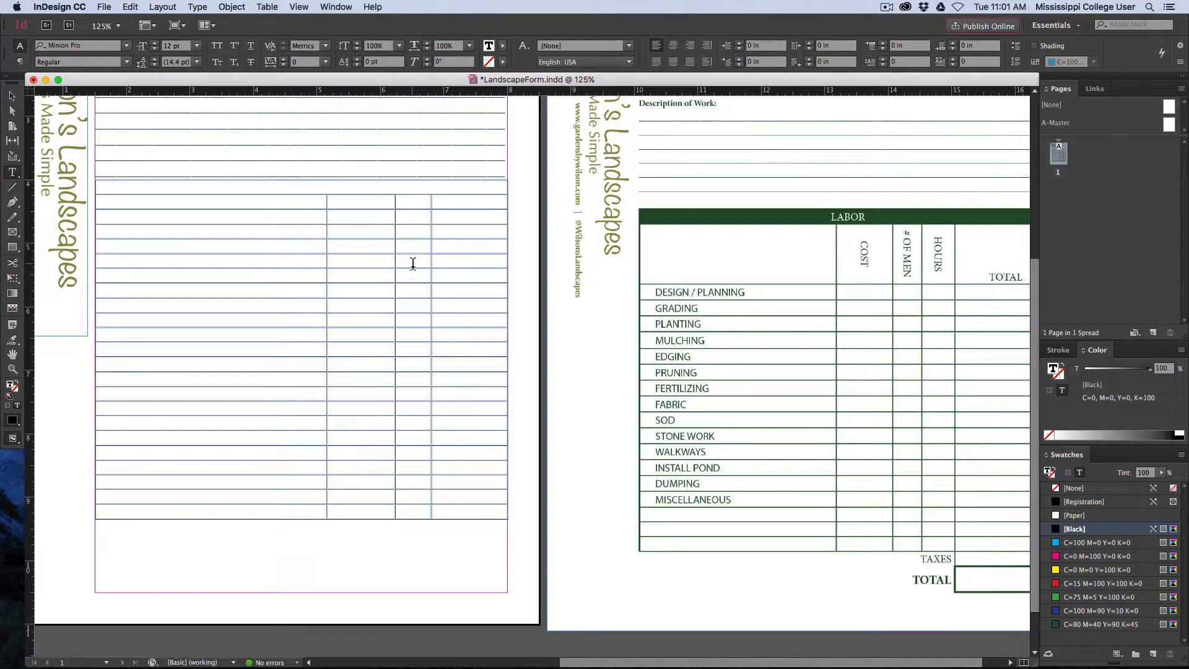
# Increase the height of the table's second row to about 1.1 in and check the page in preview mode
pyautogui.click(406, 247)
pyautogui.moveTo(286, 212); pyautogui.dragTo(286, 257)
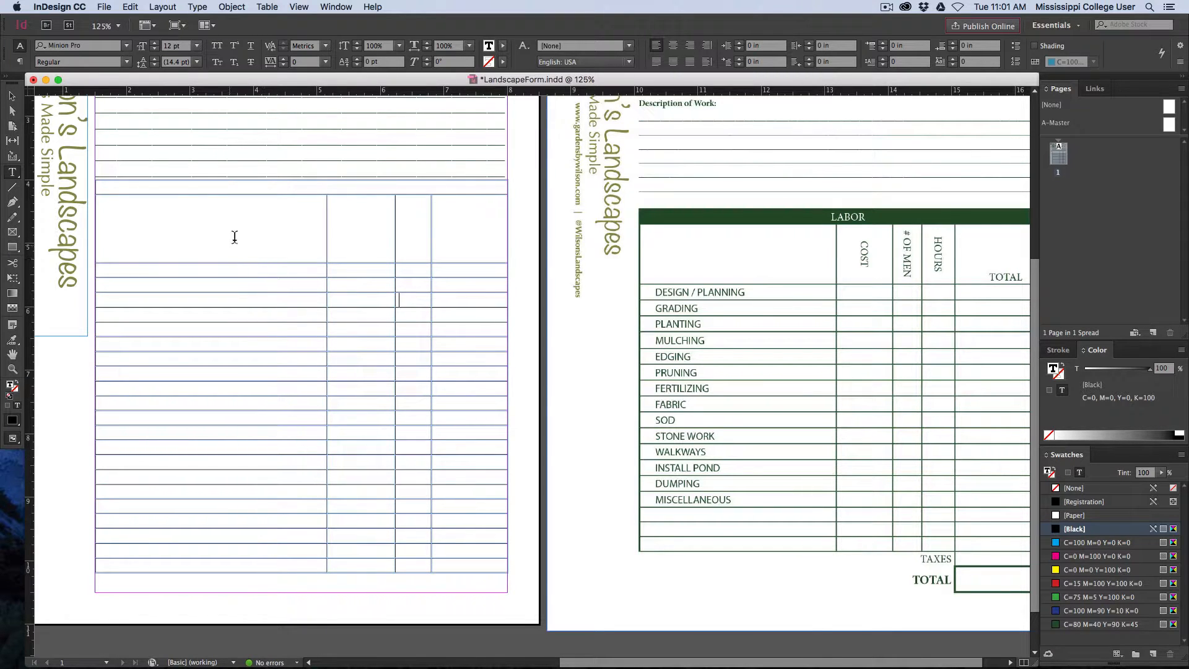
pyautogui.press('Escape')
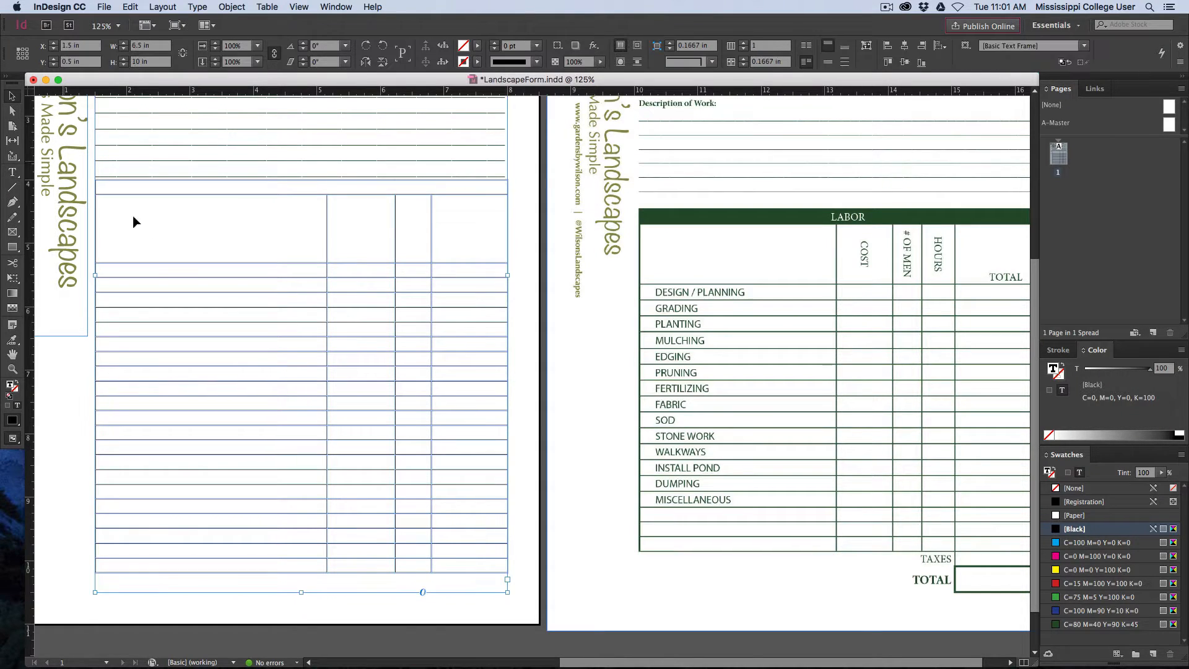
pyautogui.press('w')
pyautogui.click(580, 428)
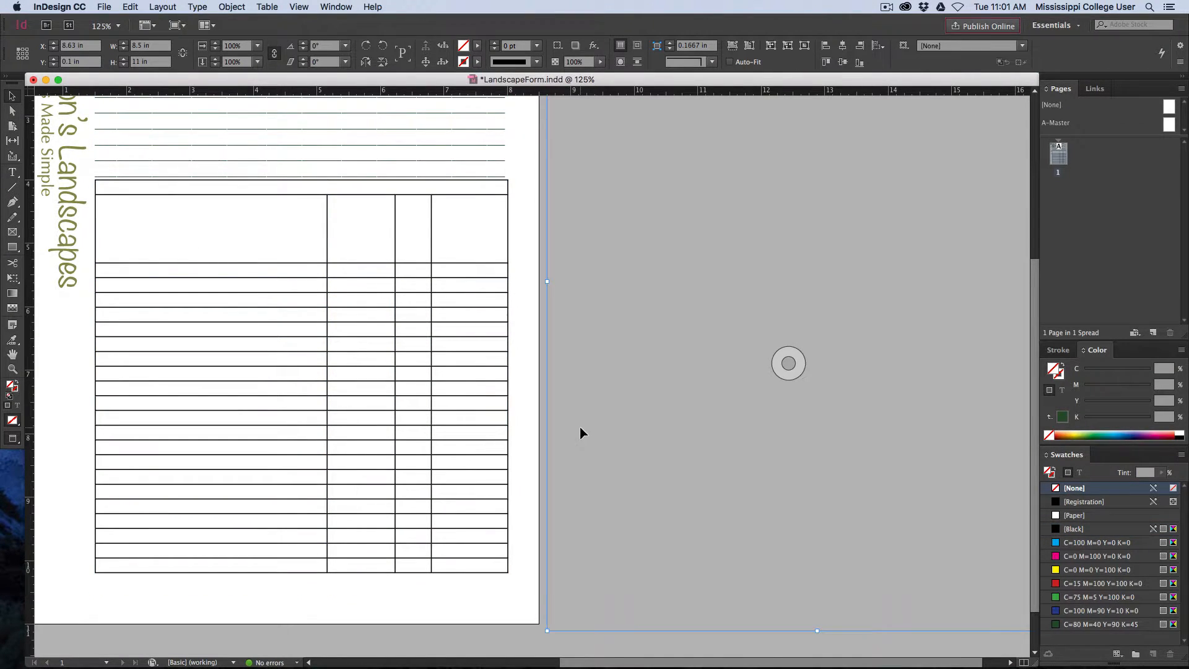
pyautogui.click(530, 427)
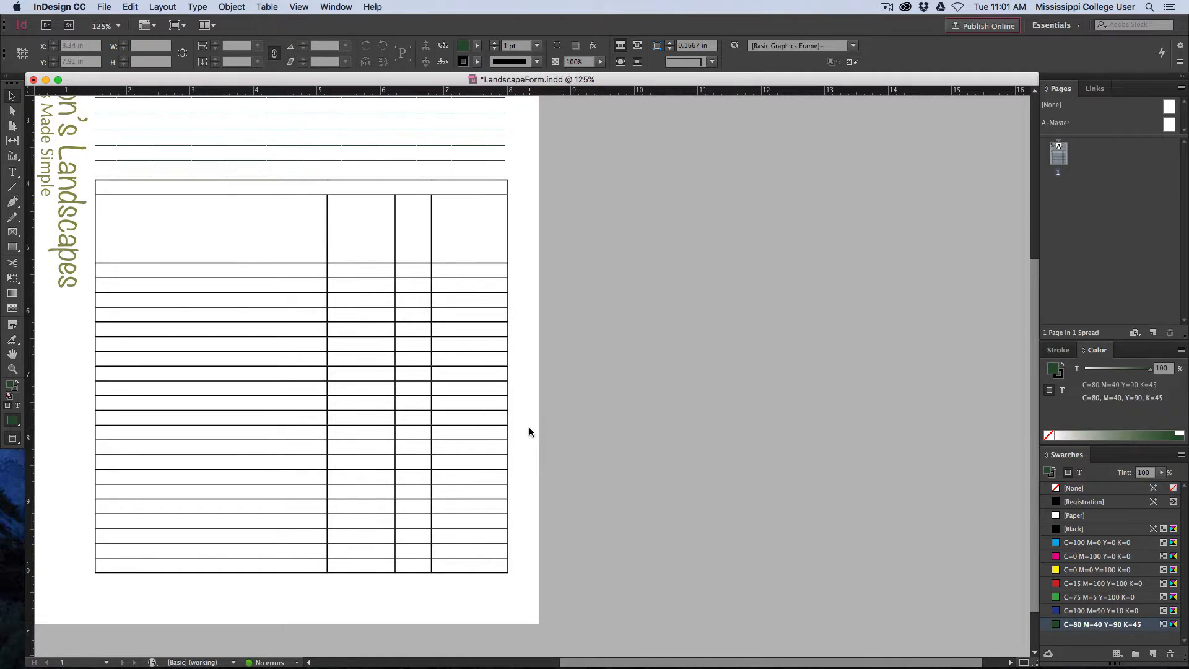
pyautogui.press('w')
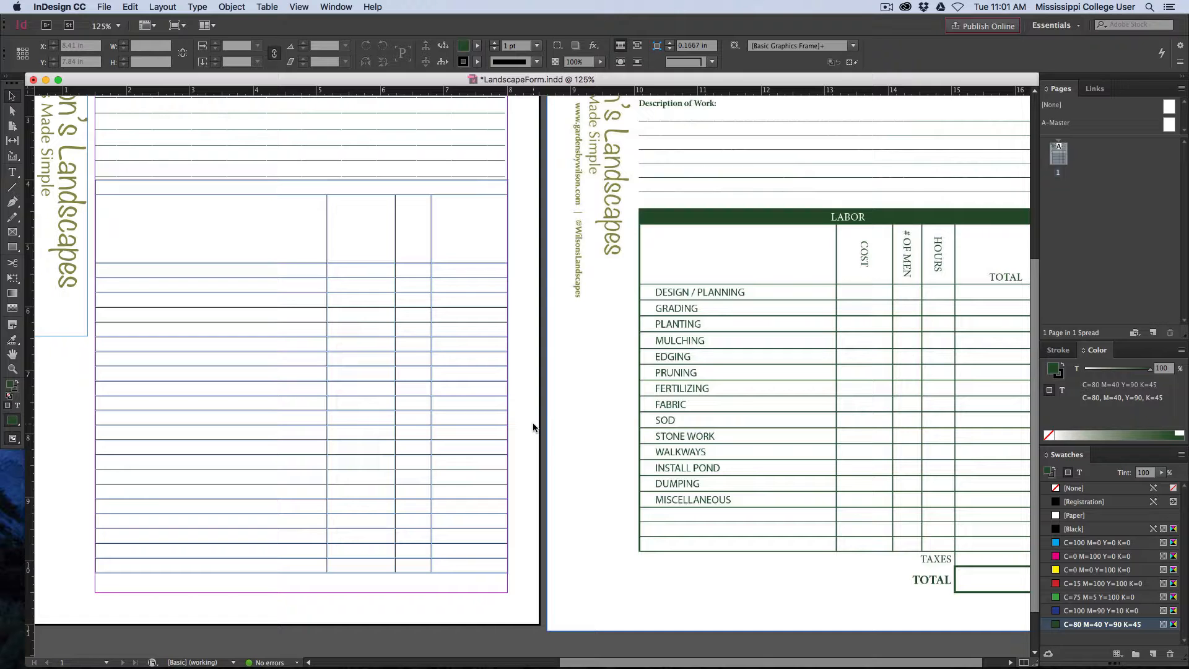
# Merge the first three cells in each of the bottom two rows of the table
pyautogui.press('t')
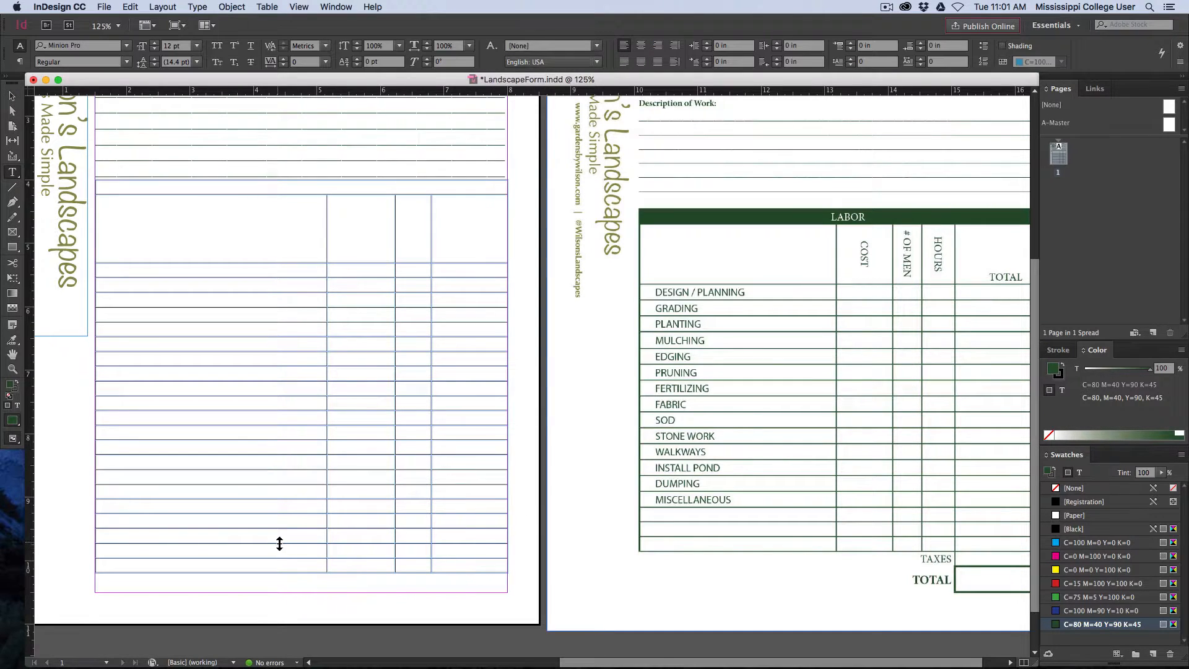
pyautogui.moveTo(283, 550); pyautogui.dragTo(409, 550)
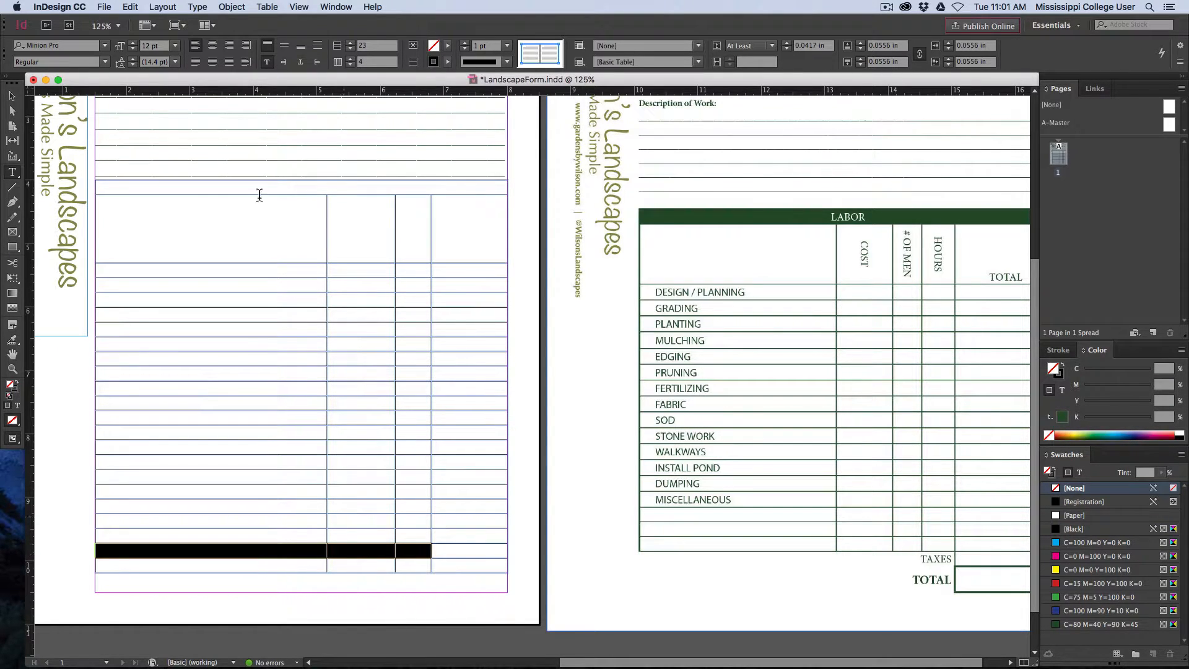
pyautogui.click(267, 6)
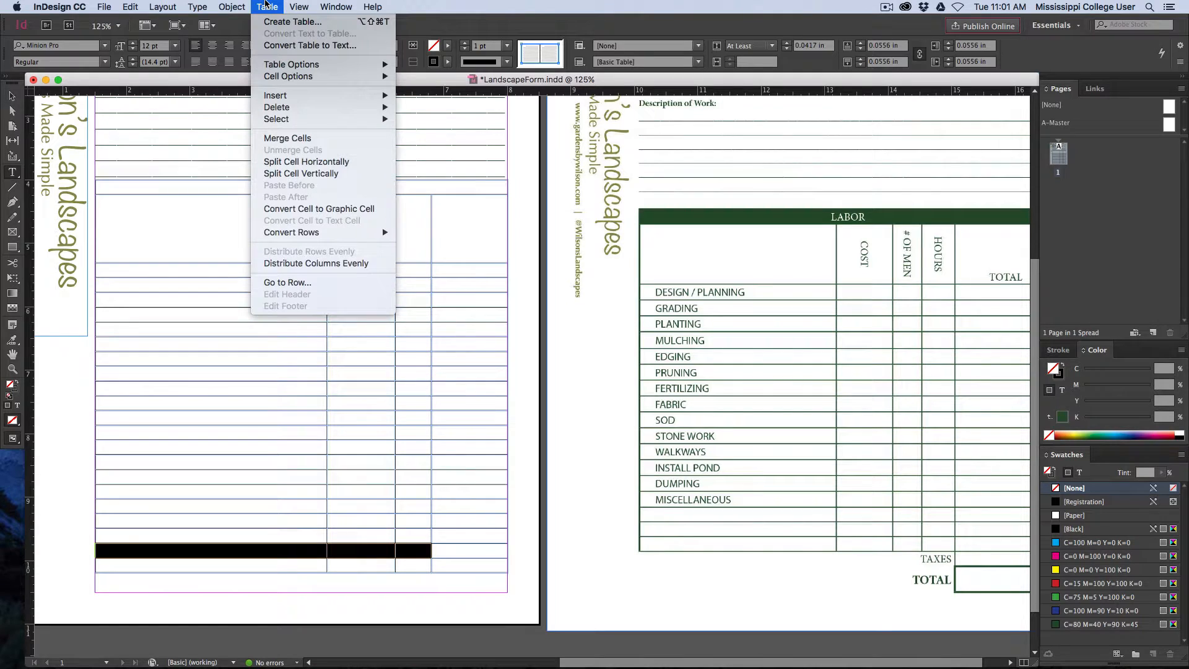
pyautogui.click(293, 139)
pyautogui.moveTo(313, 569); pyautogui.dragTo(417, 568)
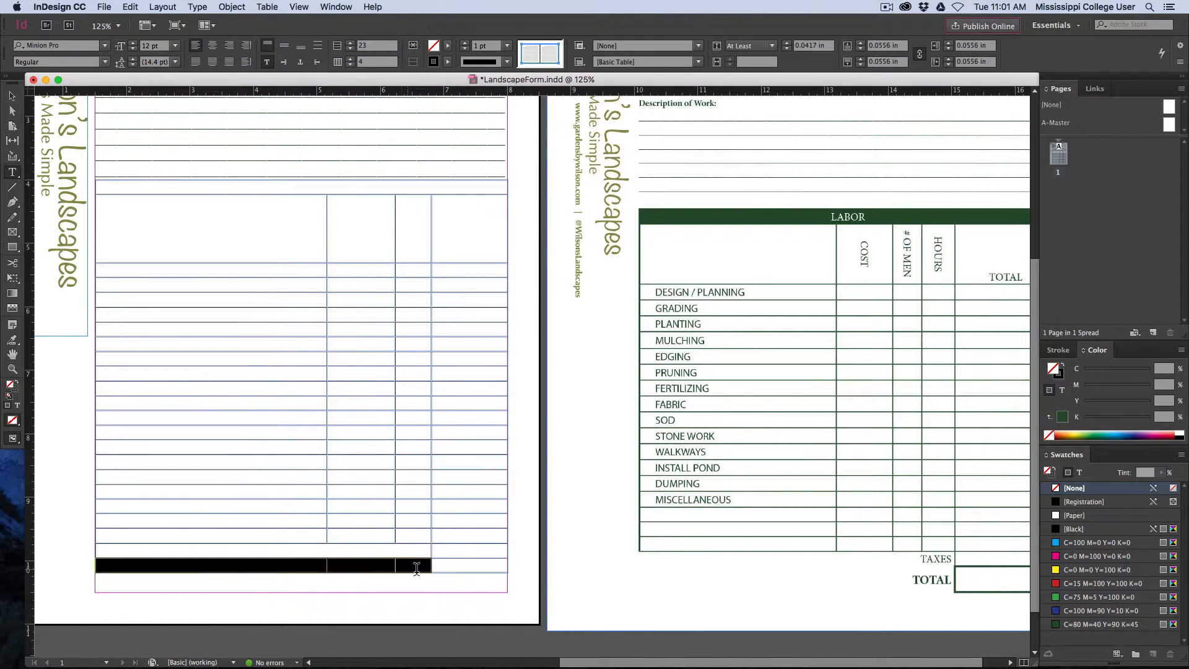
pyautogui.click(278, 5)
pyautogui.click(283, 139)
# Enter LABOR in the table's top row and center it horizontally
pyautogui.click(263, 189)
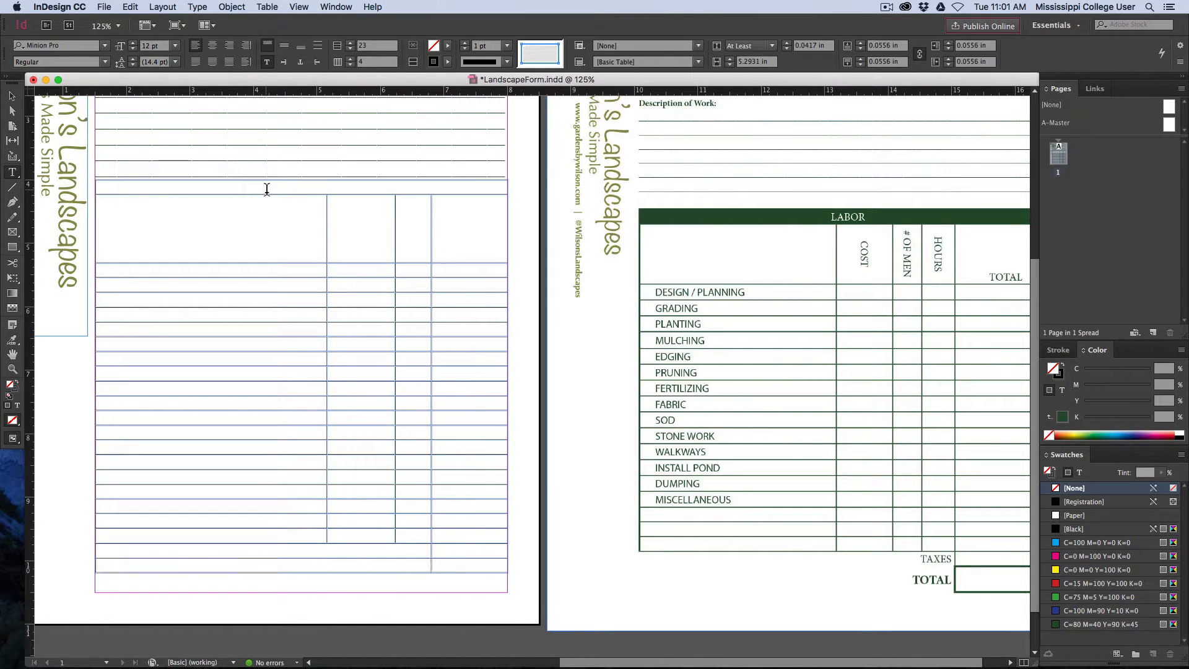
pyautogui.write('LABOR')
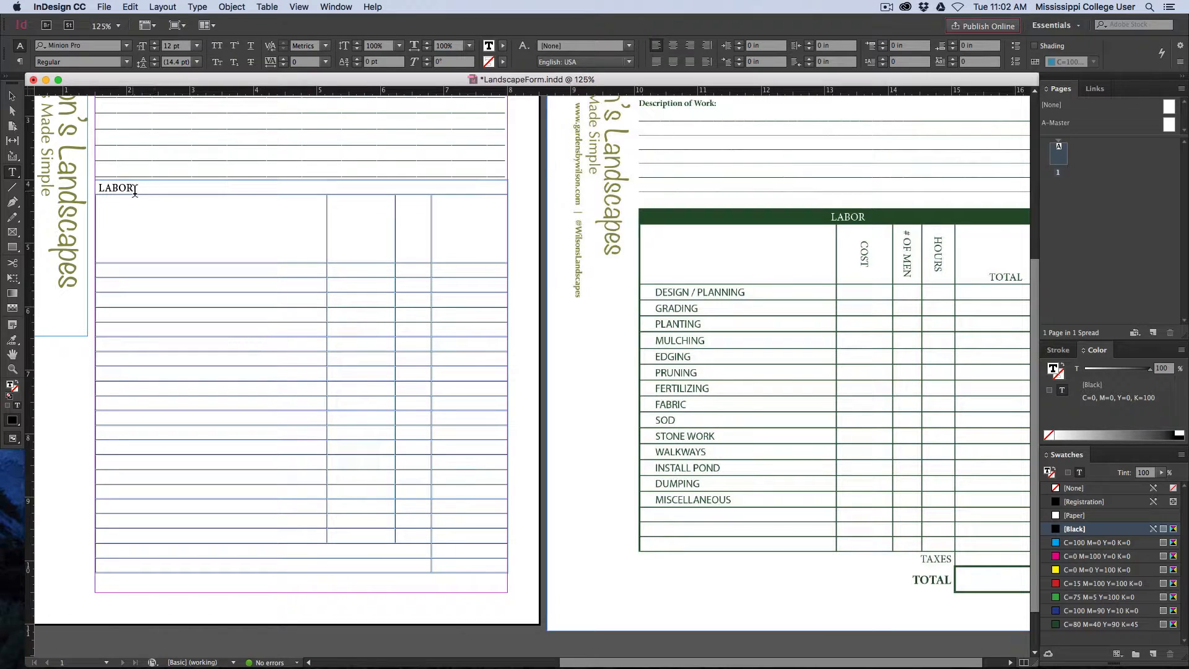
pyautogui.doubleClick(97, 189)
pyautogui.press('Escape')
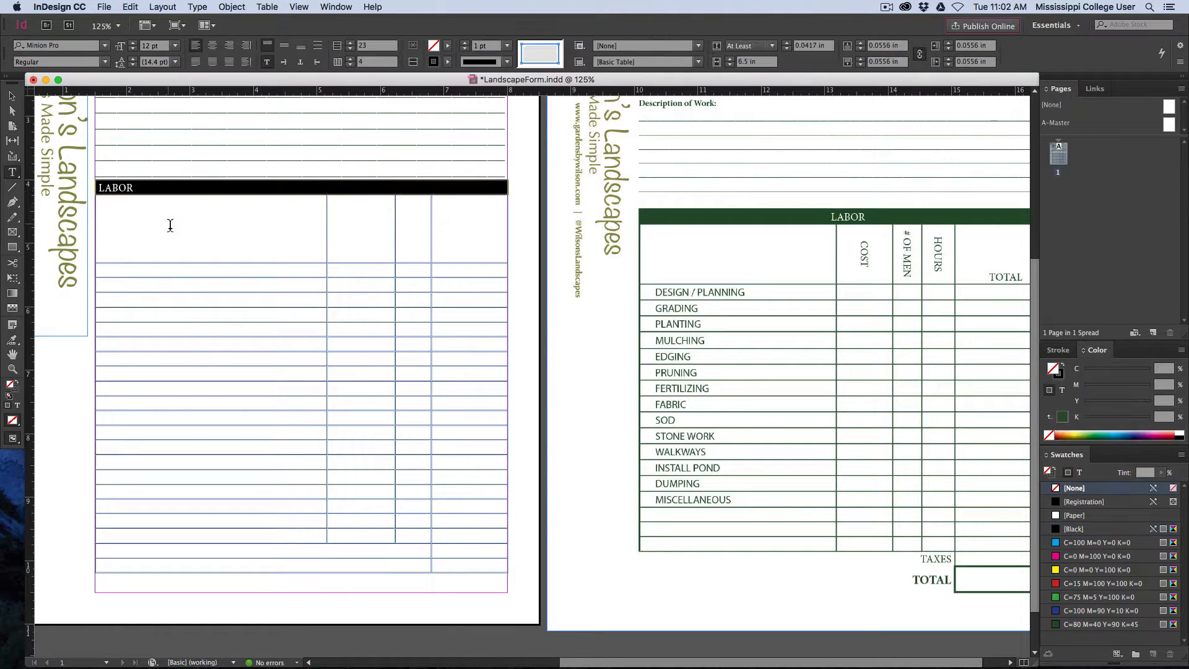
pyautogui.click(212, 45)
pyautogui.click(218, 272)
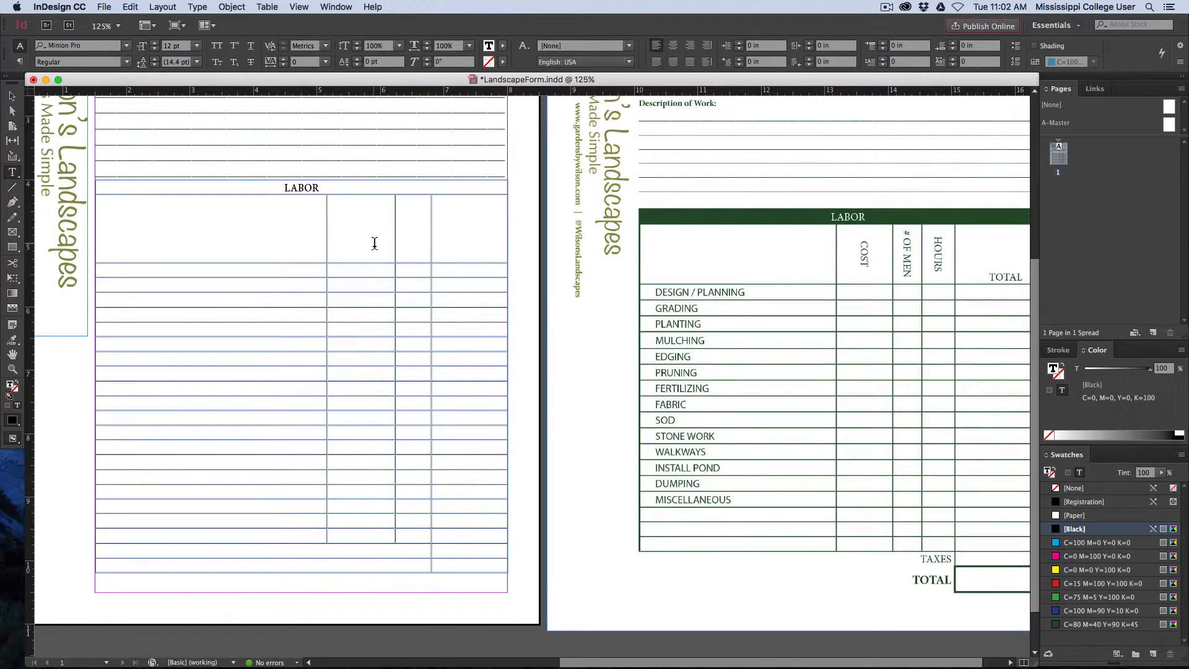
# Enter the headings COST, # OF MEN and HOURS in the second, third and fourth cells of the tall second row
pyautogui.write('costCOAS')
pyautogui.press('BackSpace')
pyautogui.press('BackSpace')
pyautogui.write('ST')
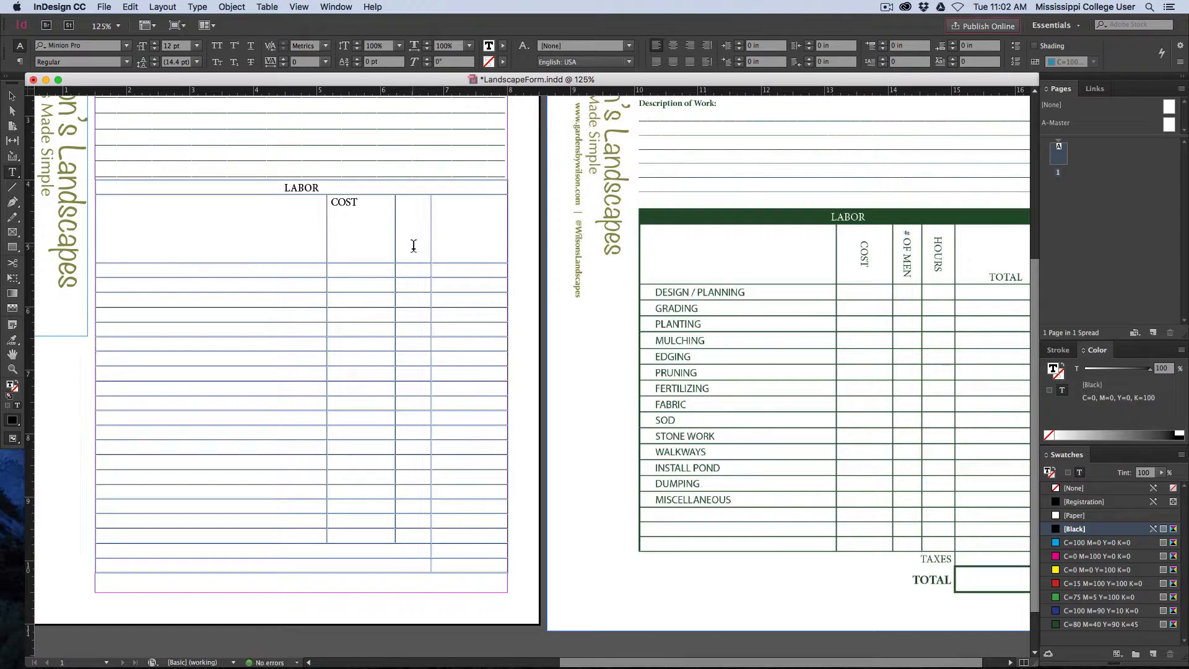
pyautogui.write('#')
pyautogui.write(' OF MEN')
pyautogui.write('HOURS')
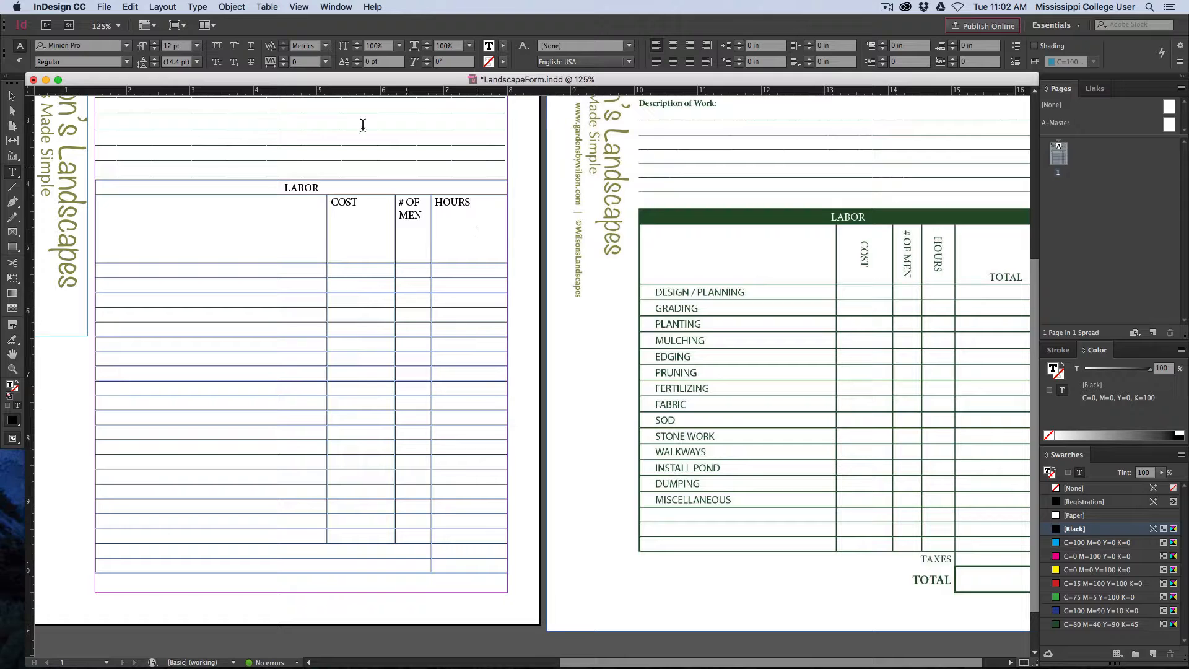
# Split the # OF MEN column vertically and shift the column borders, narrowing the table's first column to about 2.7 in
pyautogui.click(265, 9)
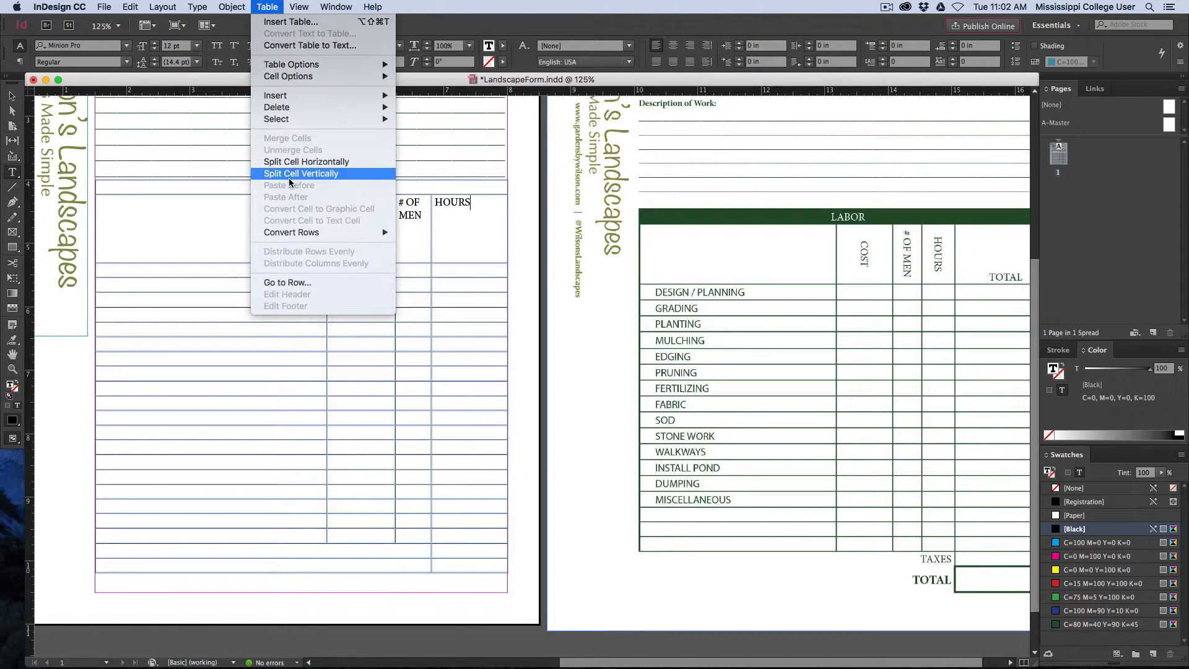
pyautogui.click(476, 248)
pyautogui.moveTo(475, 247); pyautogui.dragTo(479, 567)
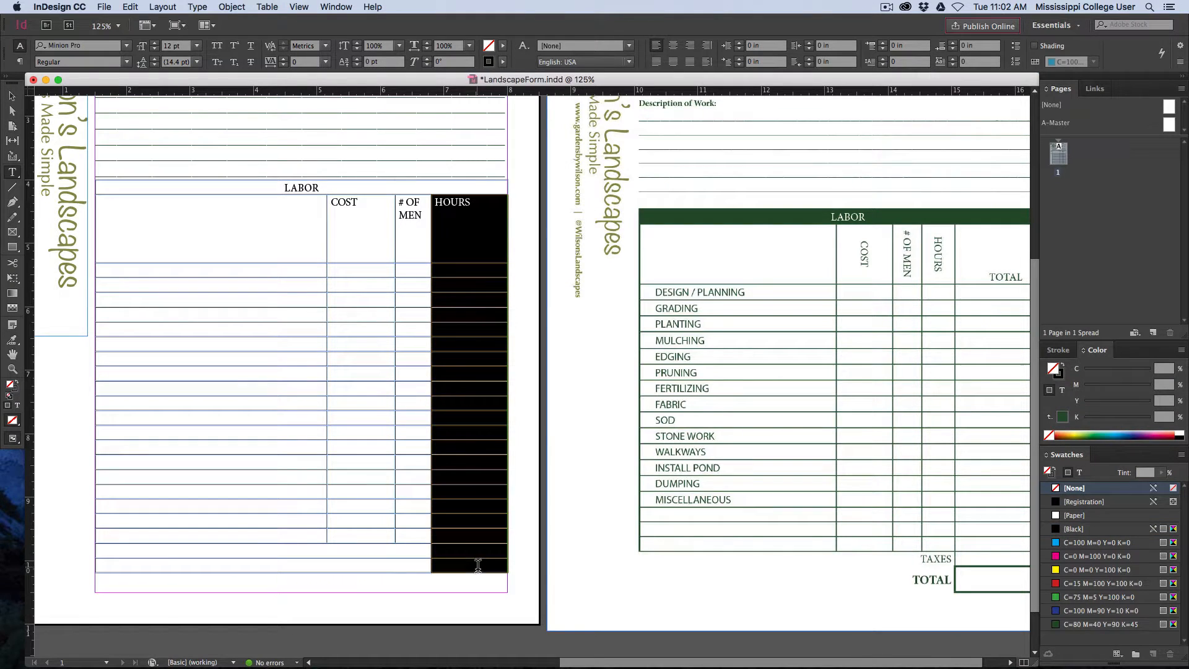
pyautogui.moveTo(423, 247); pyautogui.dragTo(414, 531)
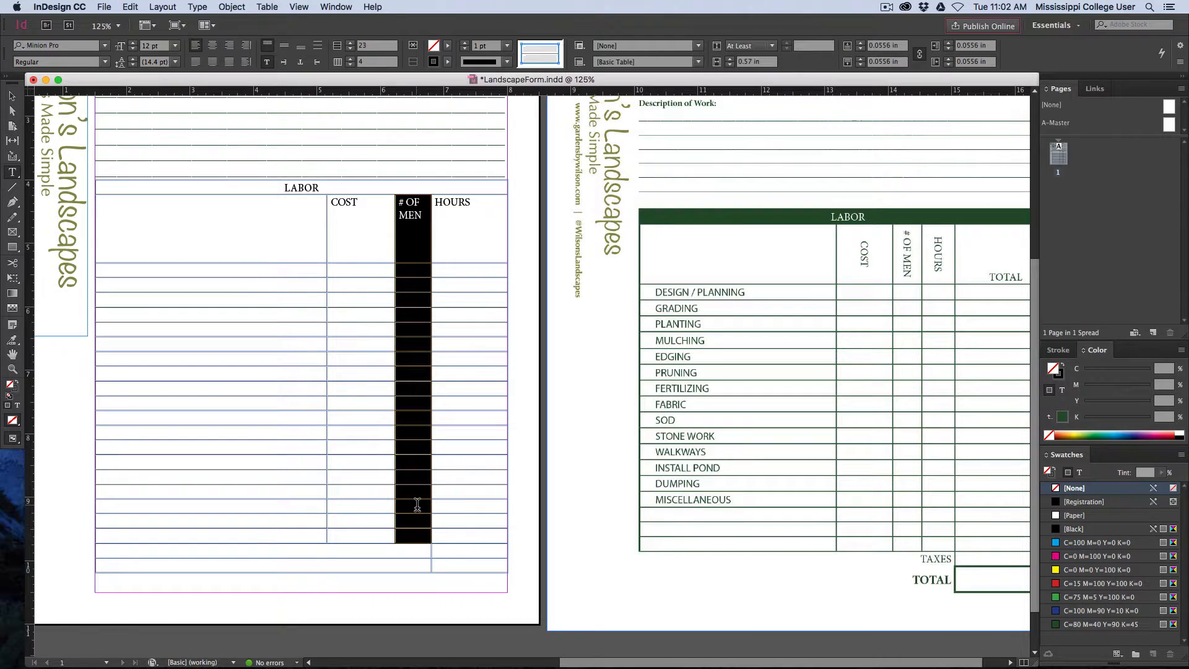
pyautogui.click(268, 6)
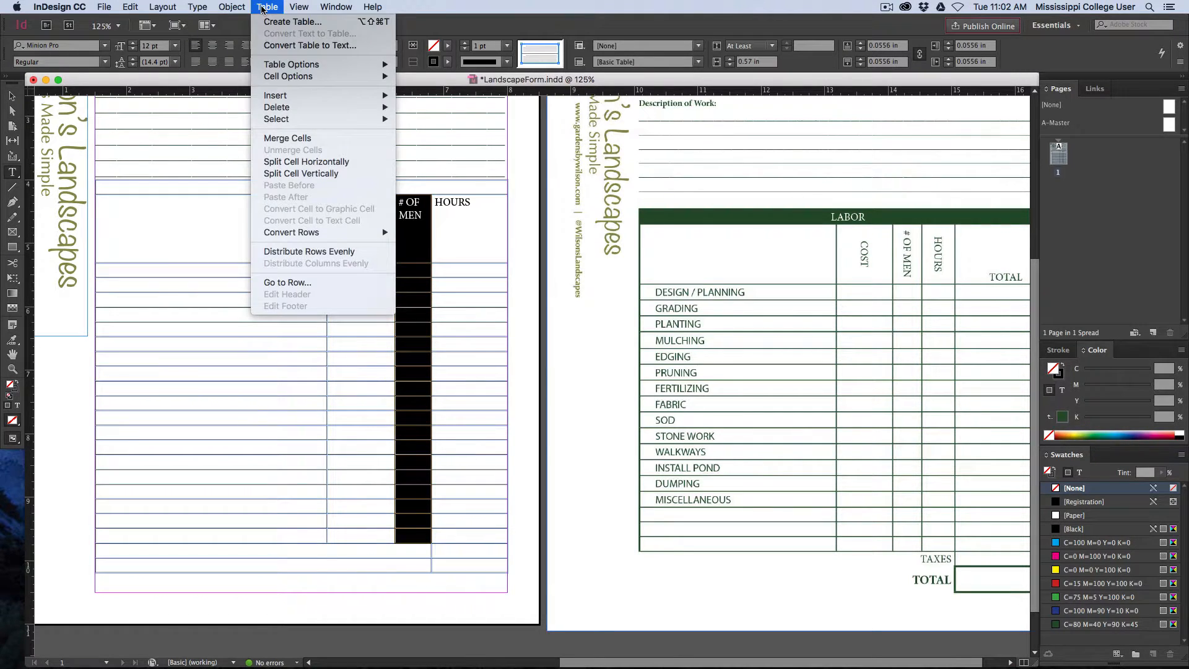
pyautogui.click(300, 174)
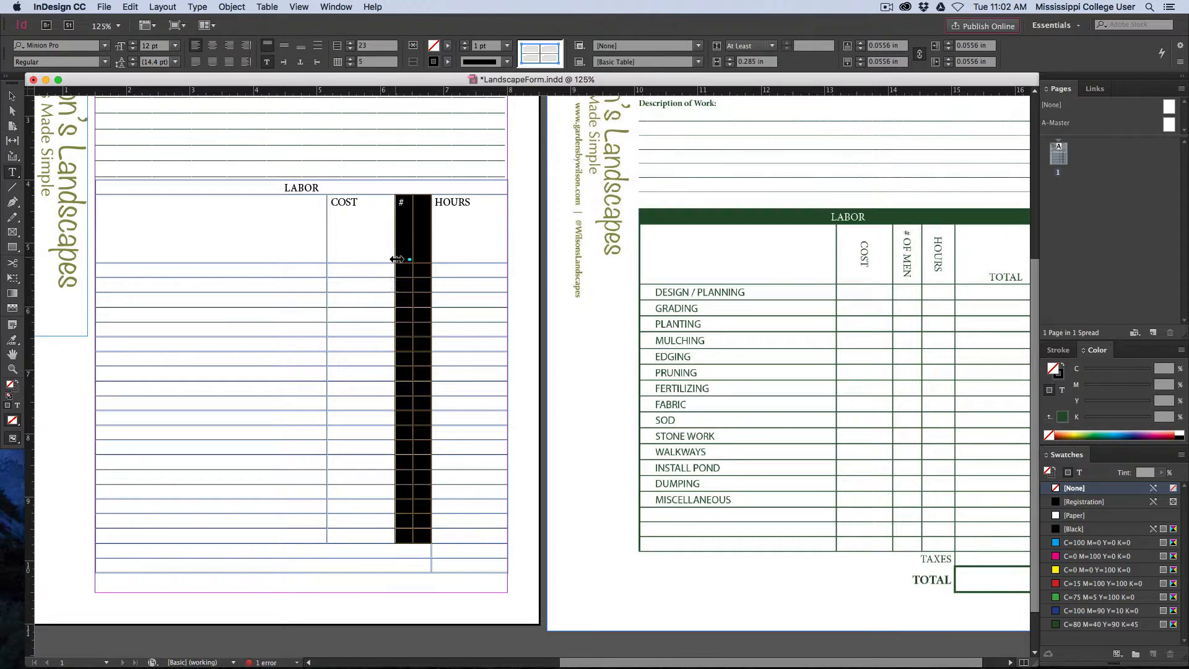
pyautogui.moveTo(397, 258); pyautogui.dragTo(301, 257)
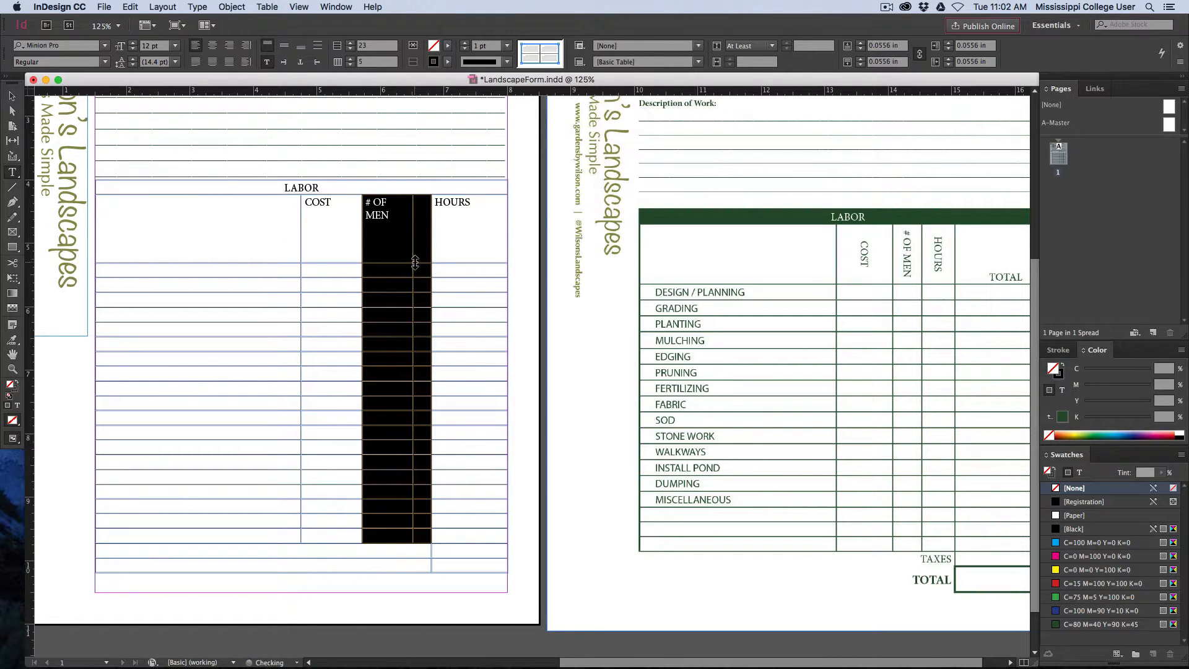
pyautogui.moveTo(413, 250); pyautogui.dragTo(269, 253)
# Head the new column HOURS and the last column TOTAL, and widen the HOURS column to about 0.8 in
pyautogui.click(416, 236)
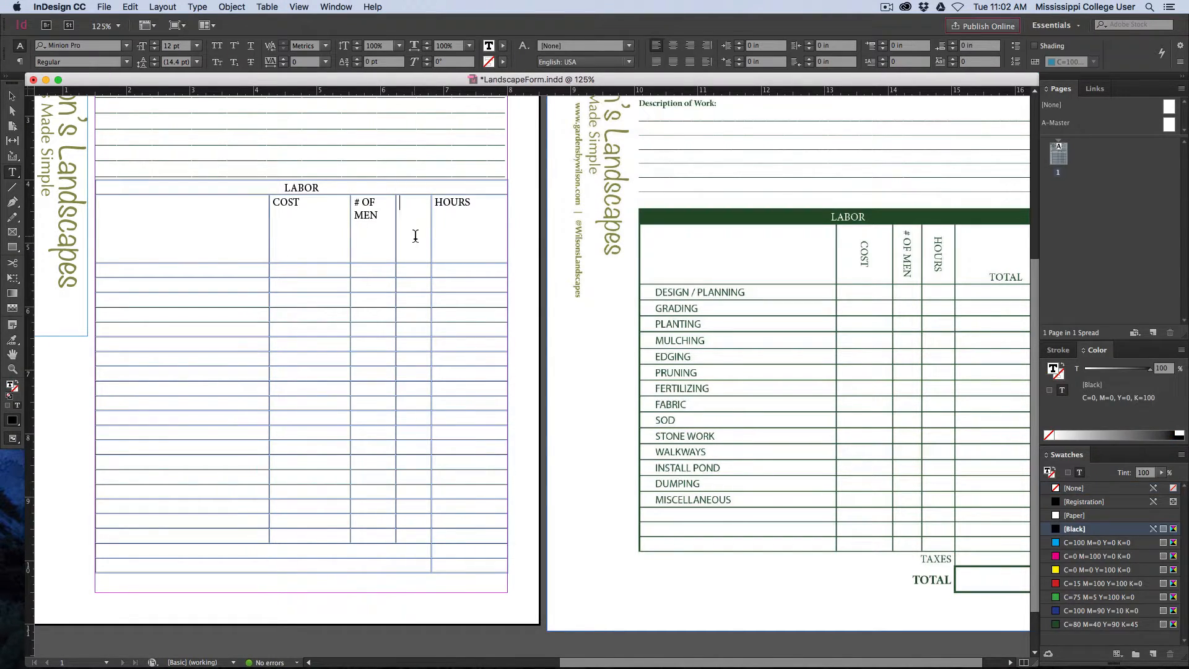
pyautogui.write('HOUR')
pyautogui.doubleClick(443, 206)
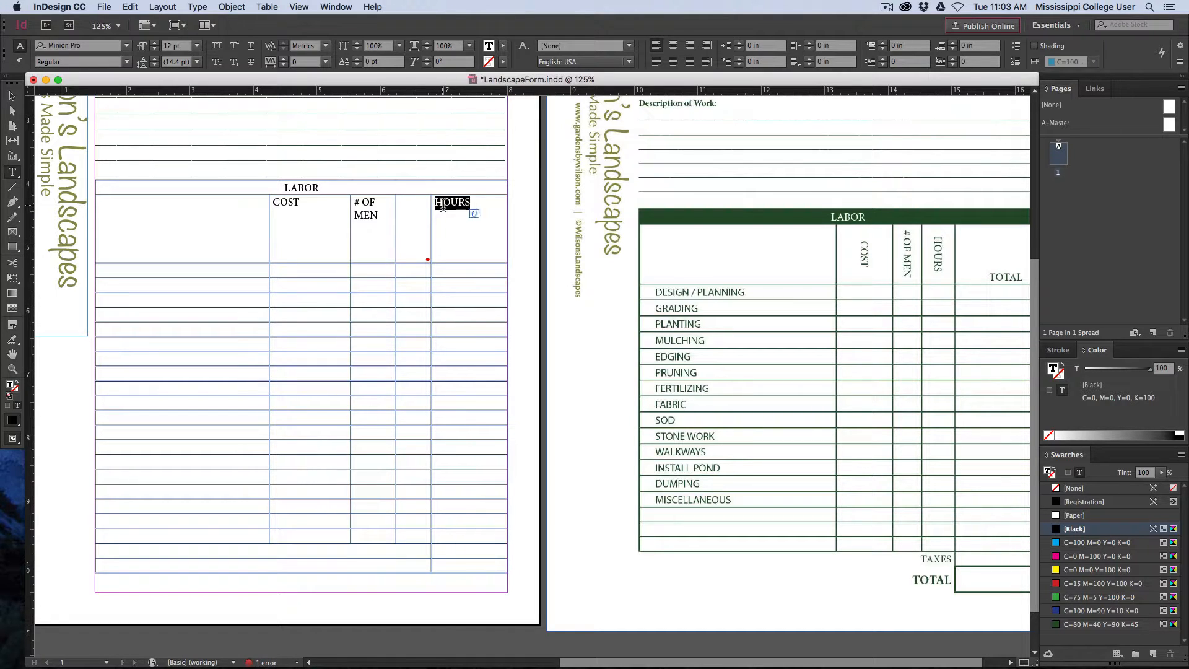
pyautogui.write('TOTAL')
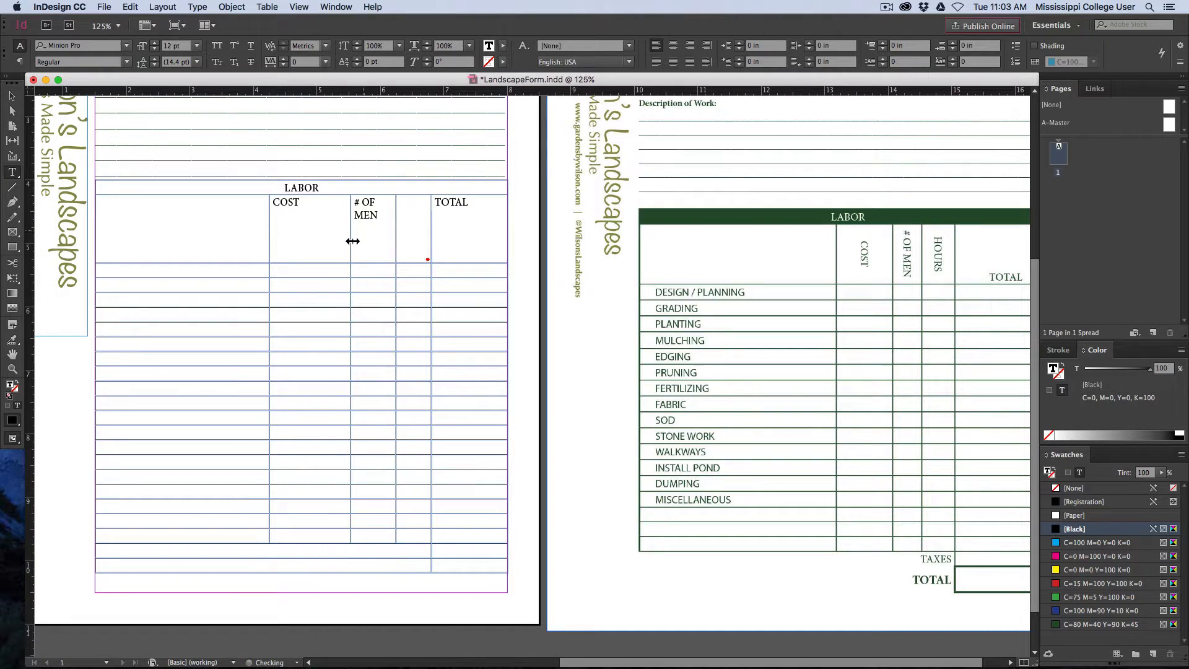
pyautogui.moveTo(351, 252); pyautogui.dragTo(383, 255)
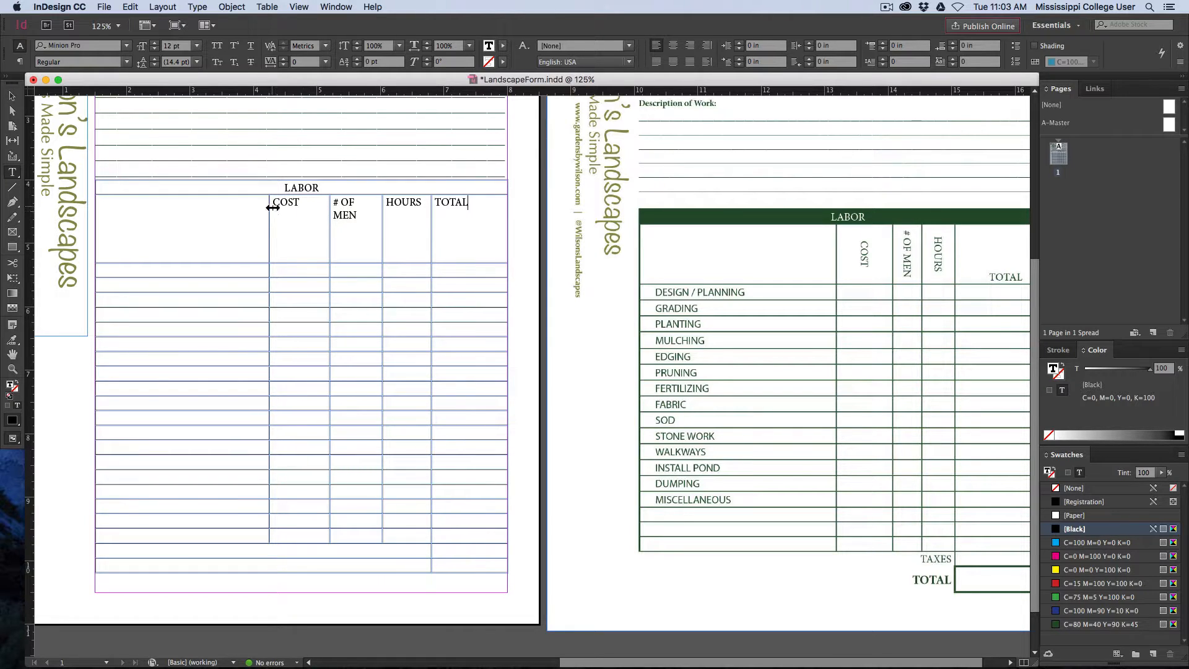
# Center the COST heading horizontally and vertically in its cell and rotate its text 90° clockwise
pyautogui.moveTo(273, 207); pyautogui.dragTo(325, 260)
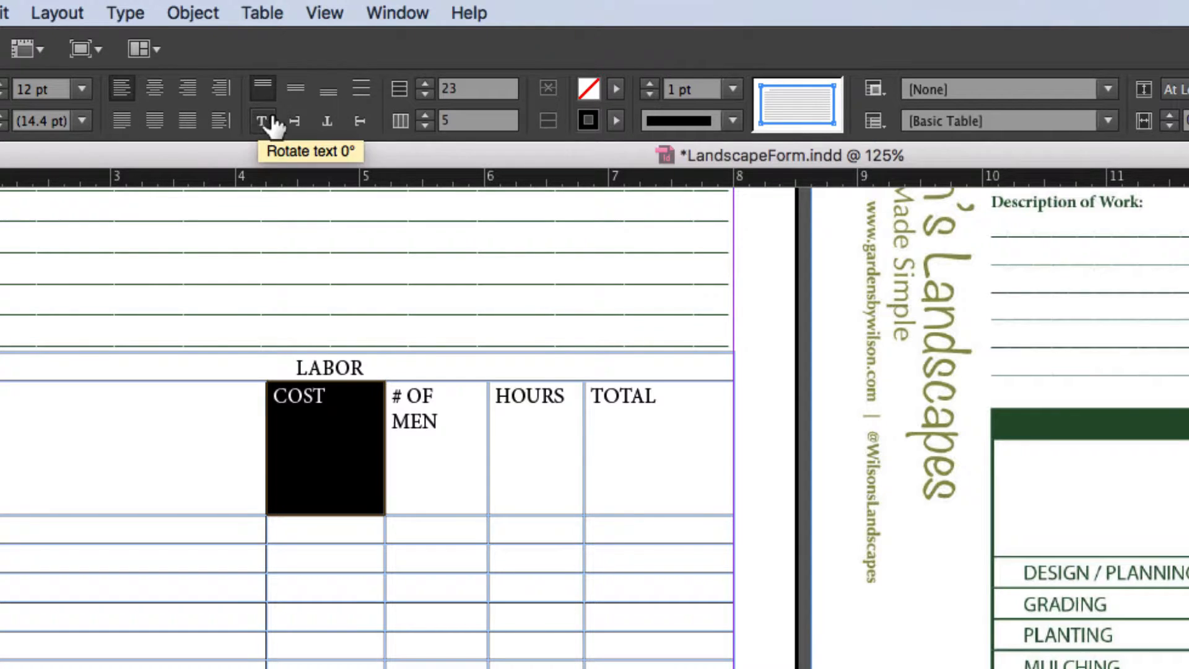
pyautogui.click(157, 99)
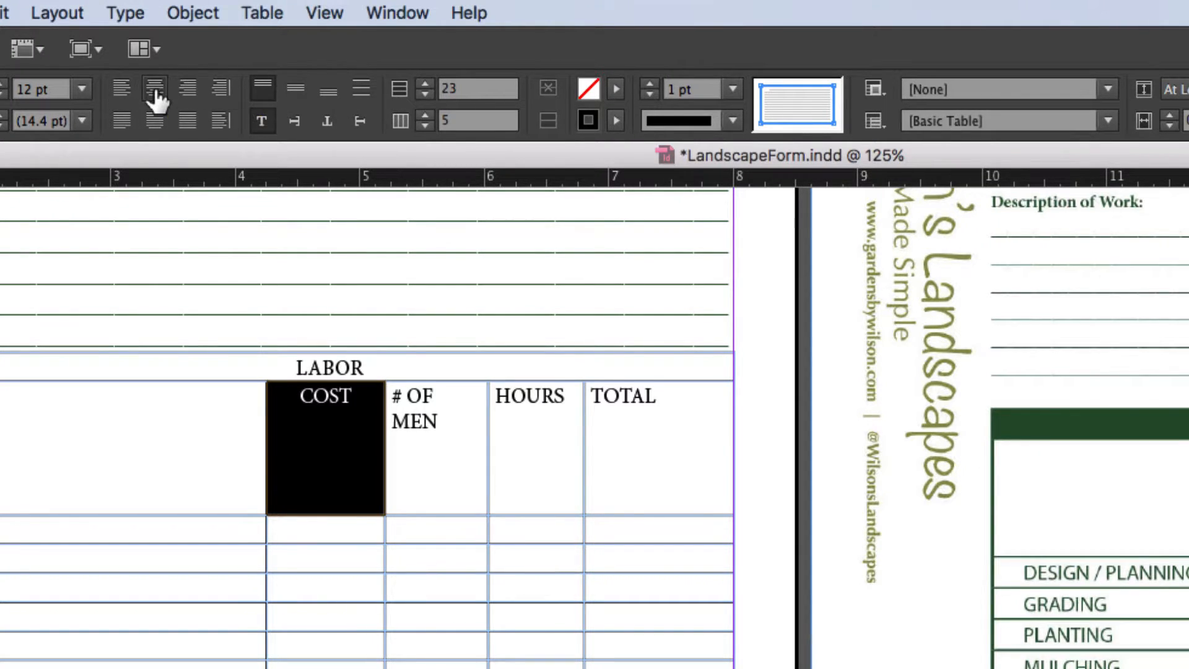
pyautogui.click(295, 92)
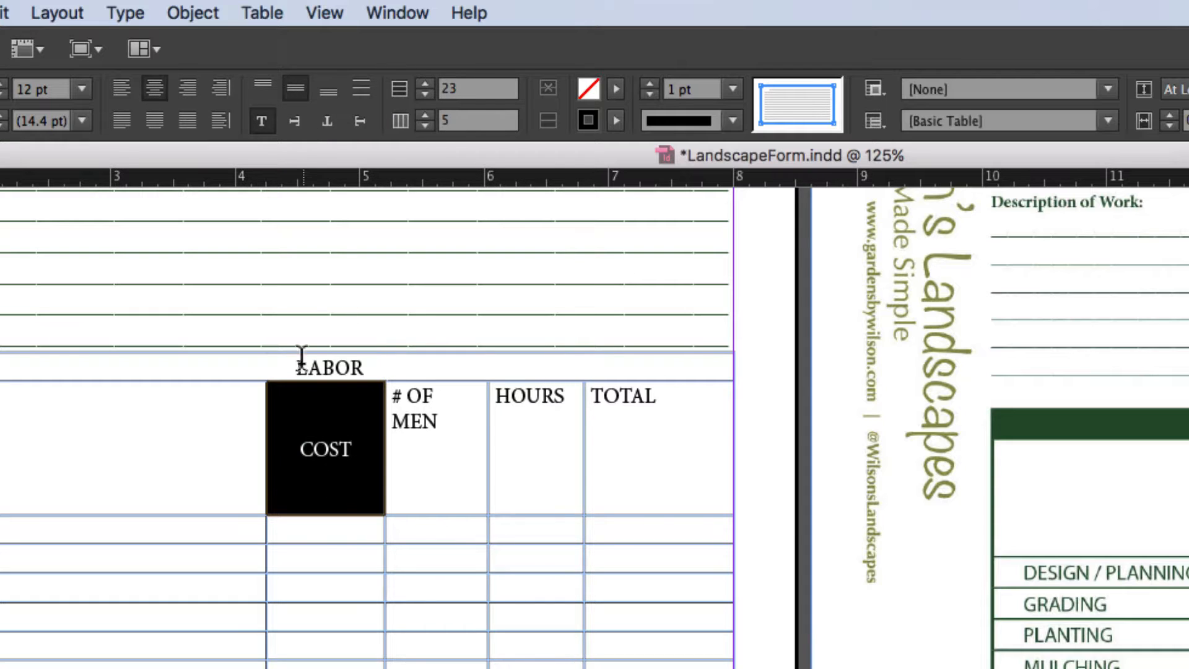
pyautogui.click(295, 124)
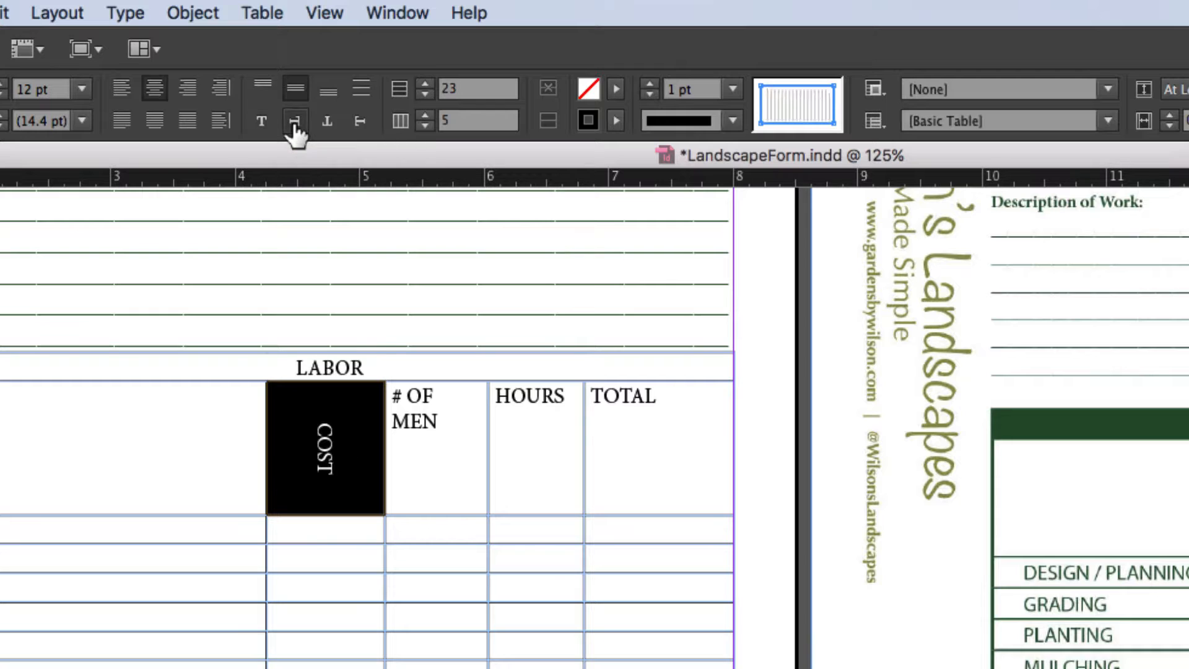
pyautogui.click(361, 123)
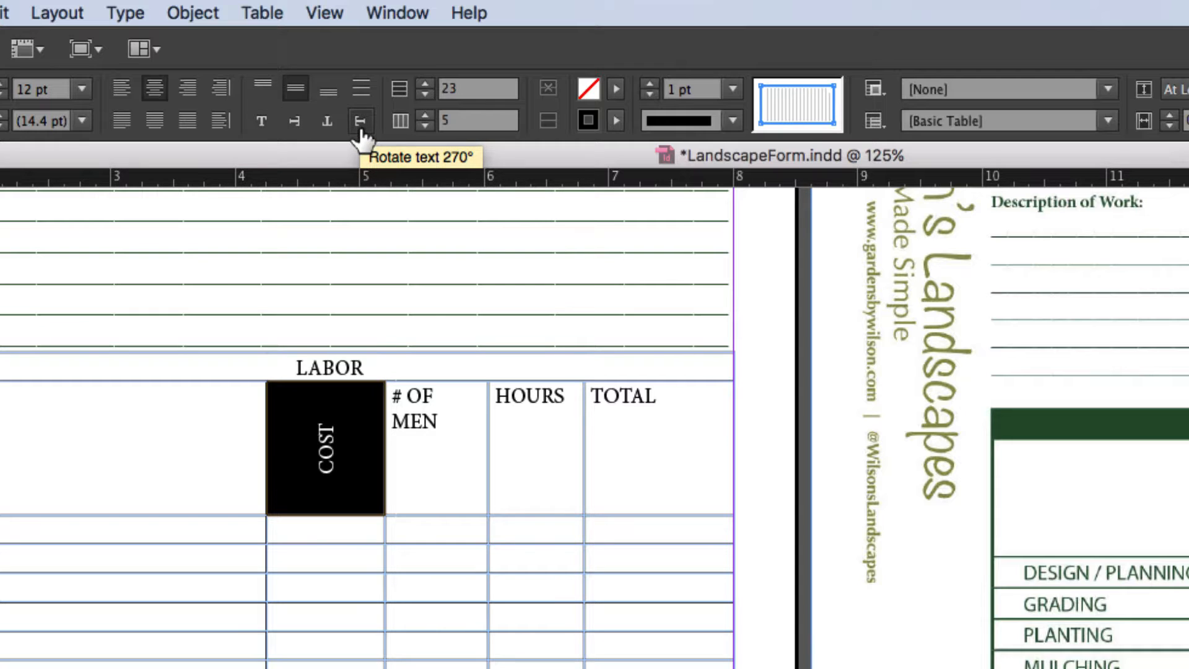
pyautogui.click(291, 122)
# Center the # OF MEN and HOURS headings horizontally and vertically and rotate their text 90° clockwise
pyautogui.click(421, 419)
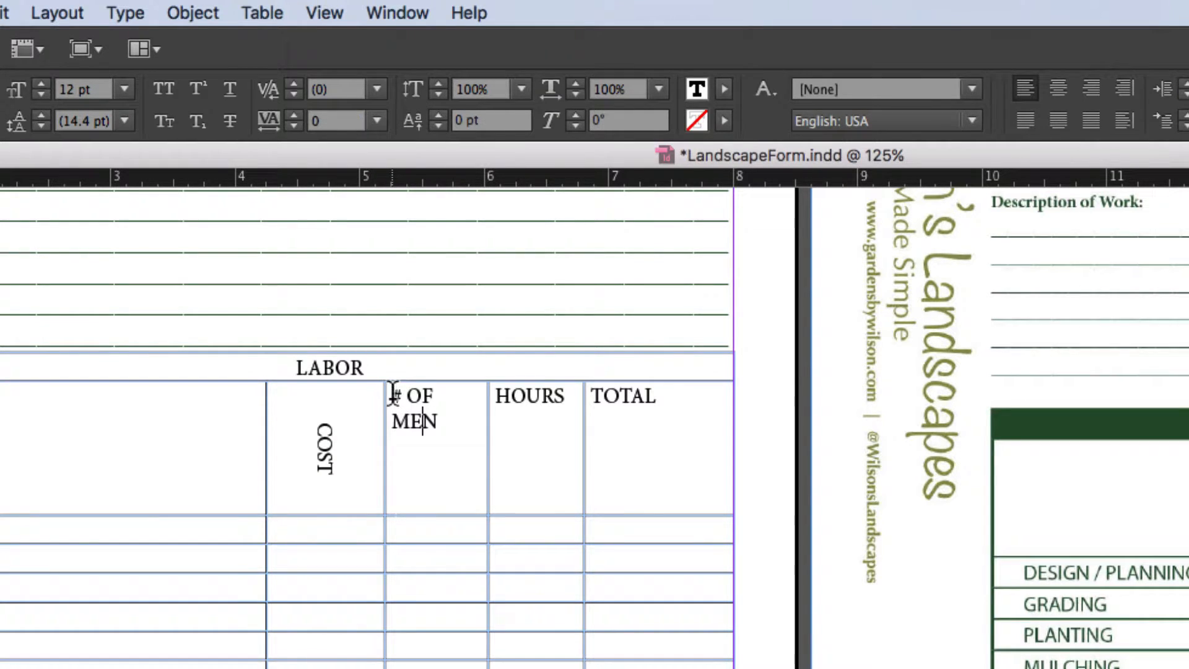
pyautogui.moveTo(392, 394); pyautogui.dragTo(510, 470)
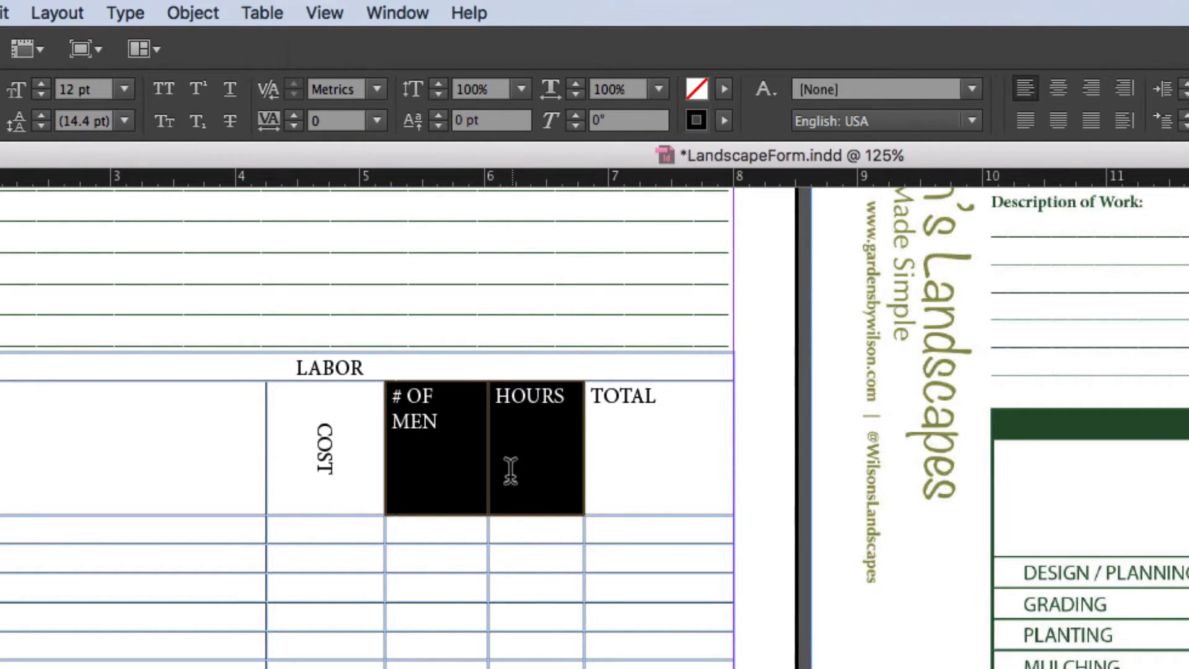
pyautogui.click(155, 87)
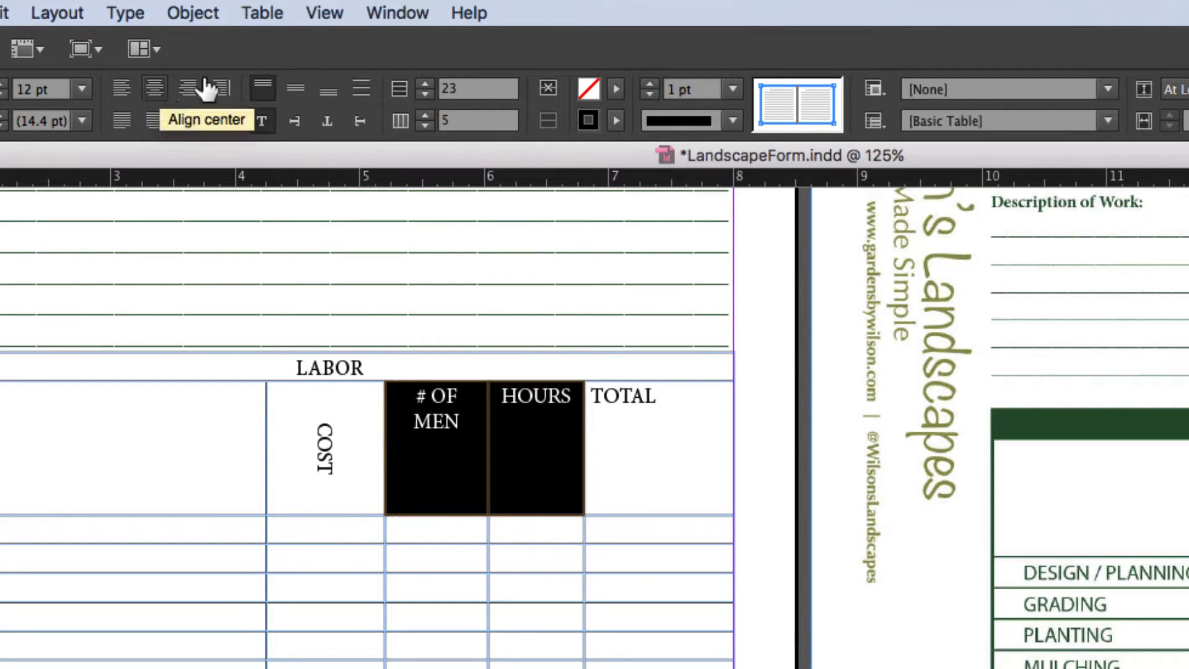
pyautogui.click(296, 89)
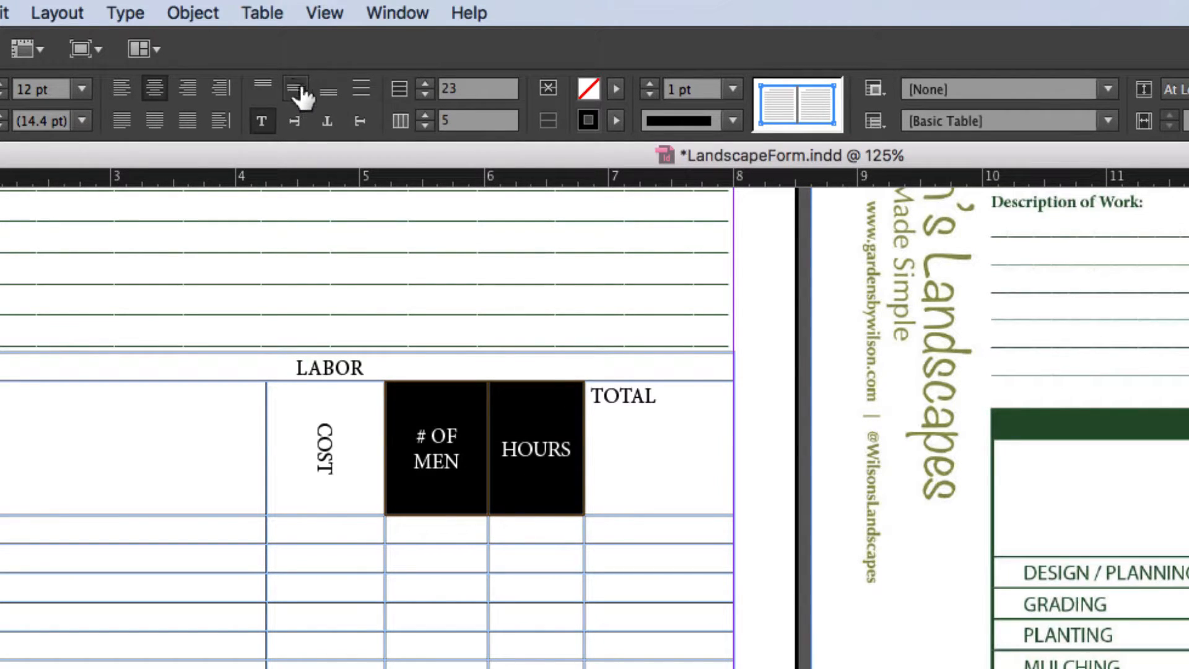
pyautogui.click(295, 121)
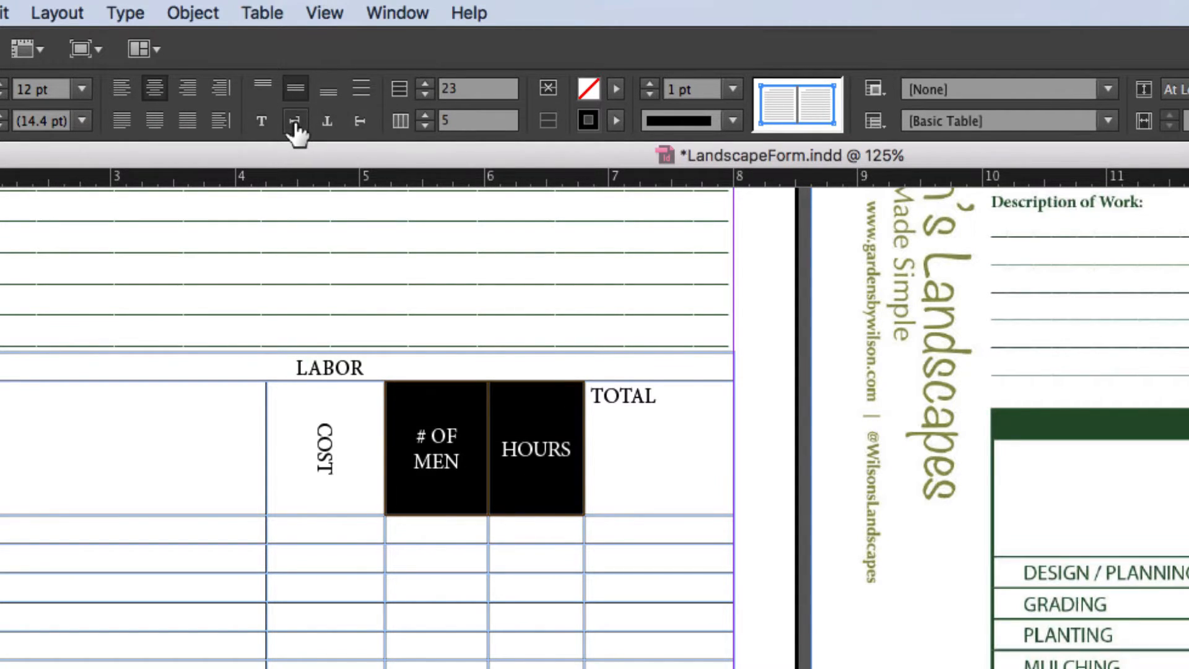
pyautogui.click(516, 472)
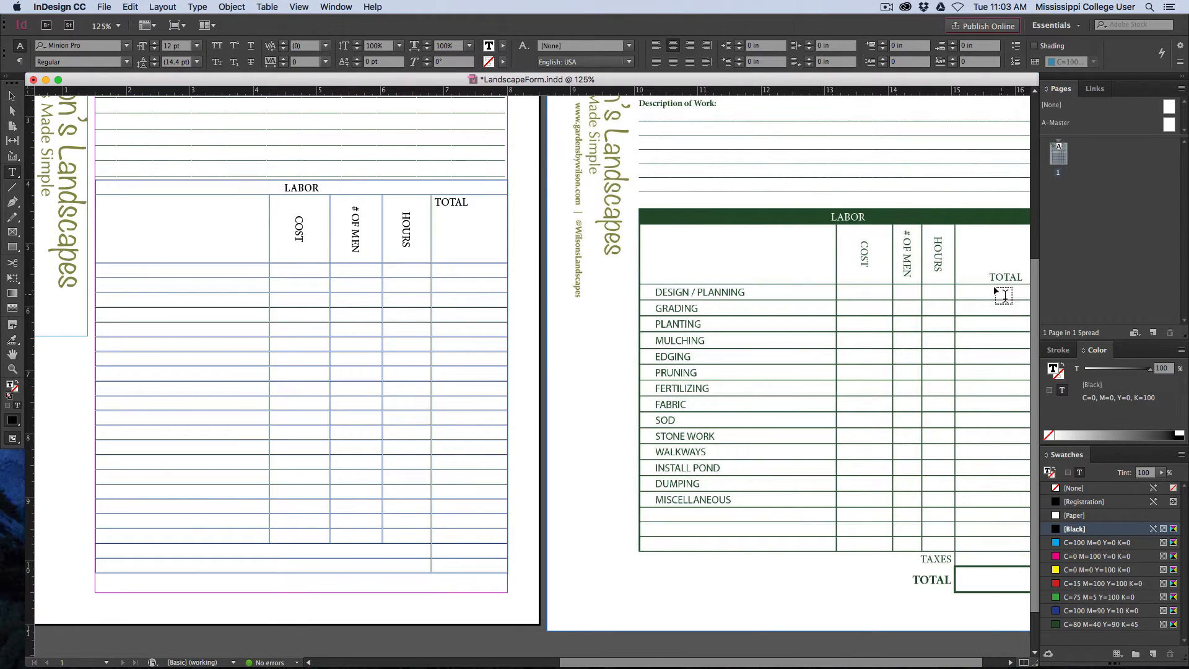
# Center the TOTAL heading horizontally and align it to the bottom of its cell
pyautogui.moveTo(457, 191); pyautogui.dragTo(461, 223)
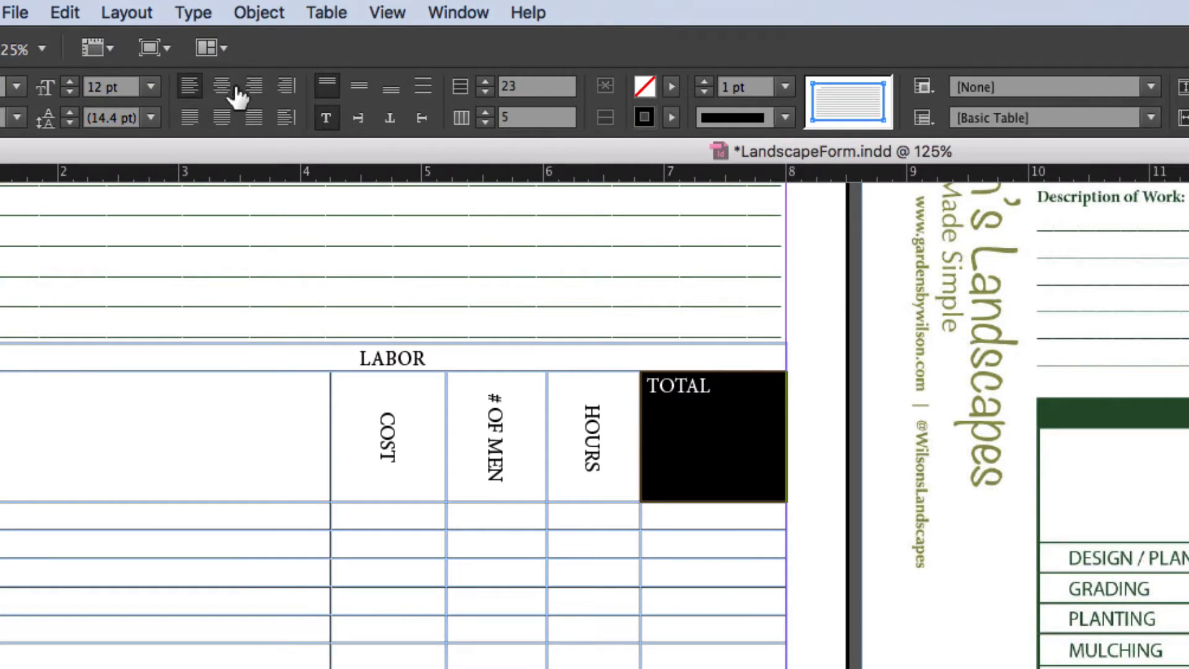
pyautogui.click(213, 46)
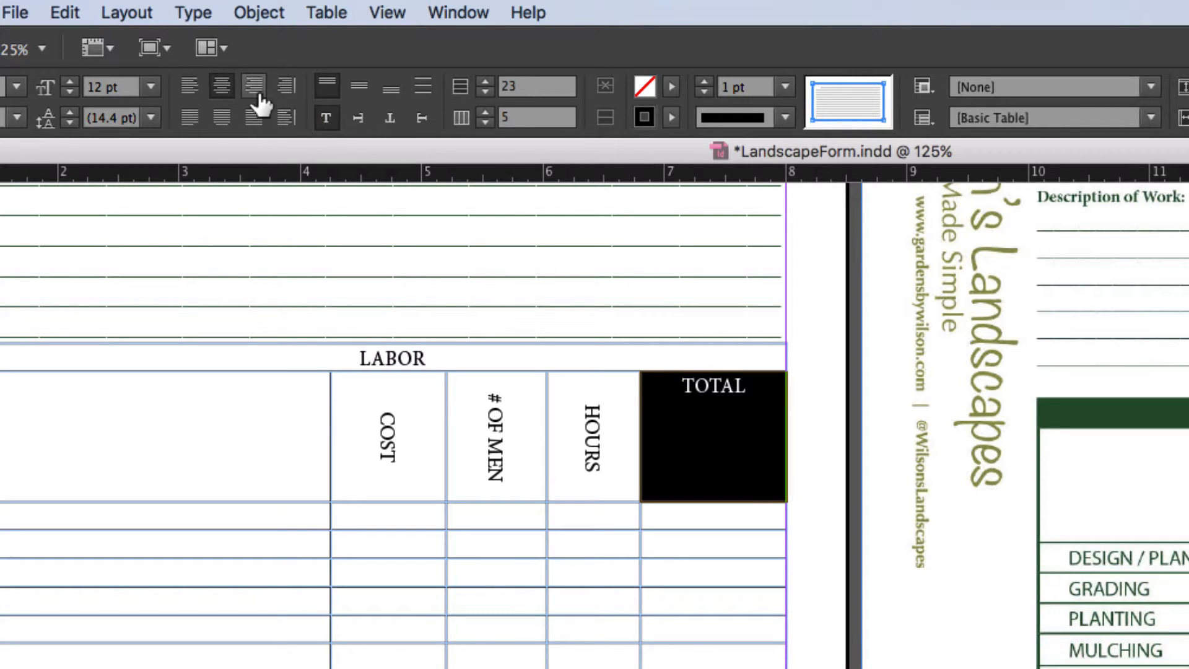
pyautogui.click(392, 92)
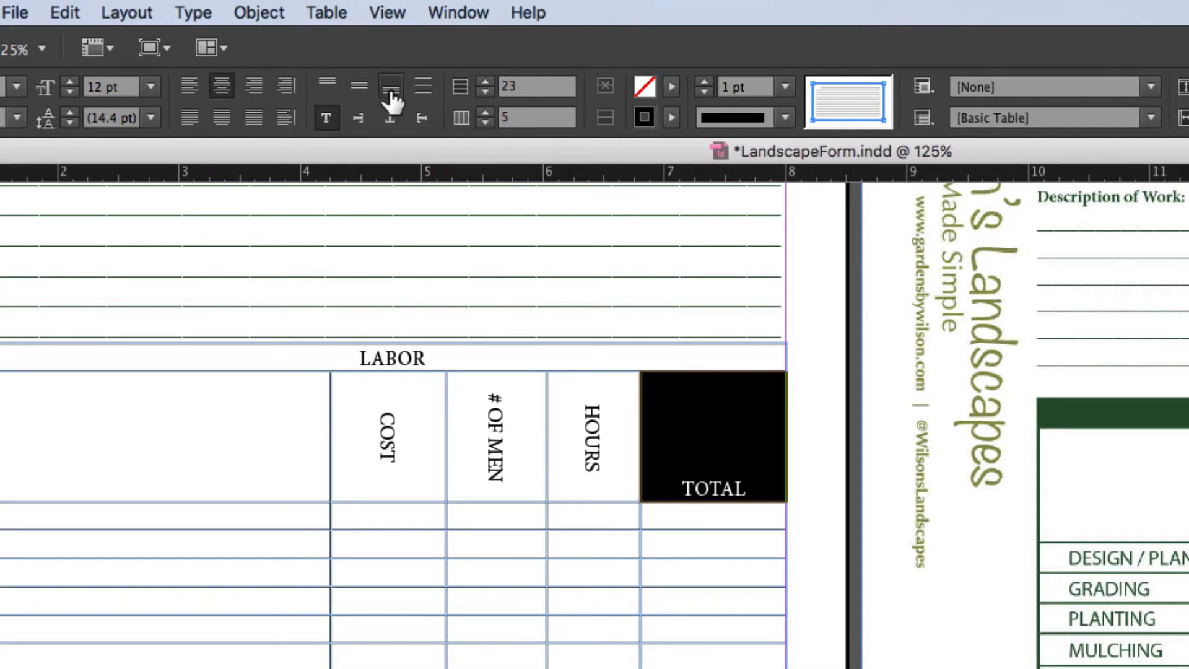
pyautogui.click(676, 406)
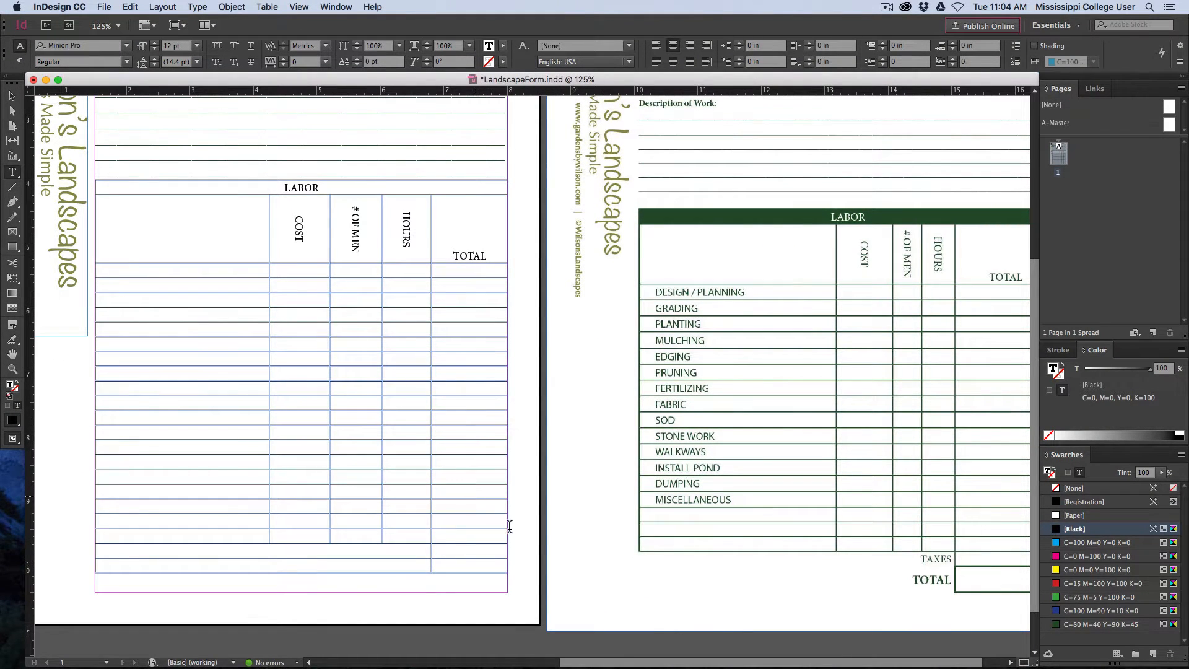
# Label the two merged rows at the table's end TAXES and TOTAL, and align both labels right
pyautogui.click(415, 551)
pyautogui.write('TAXES')
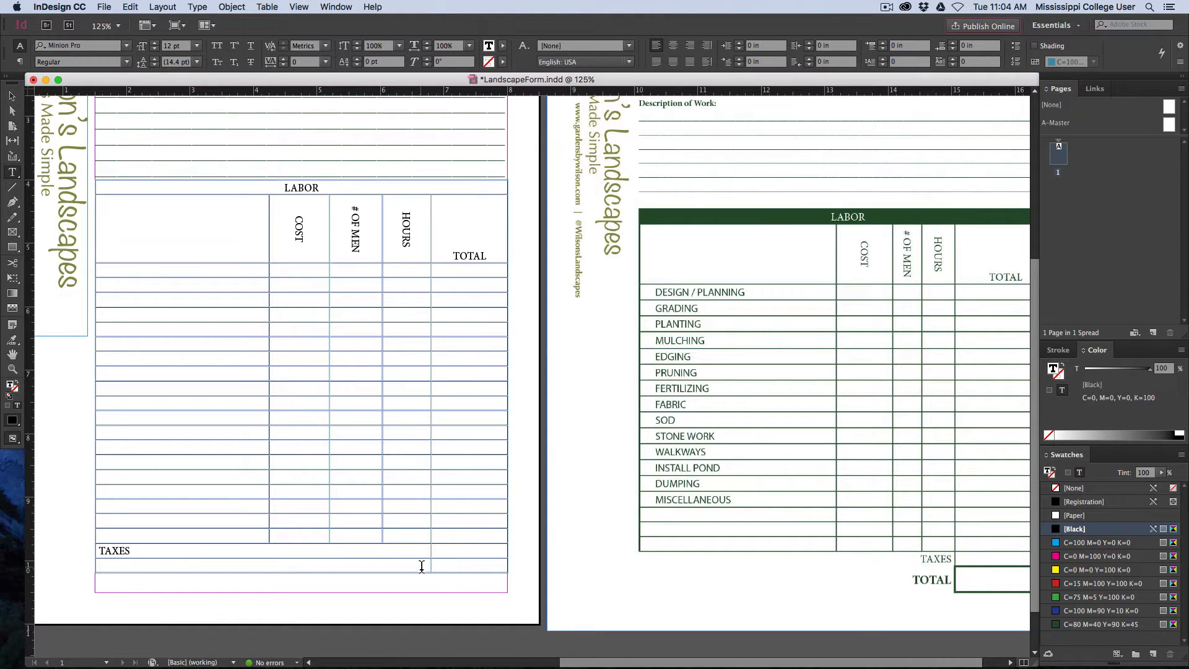
pyautogui.click(421, 565)
pyautogui.write('TOTAL')
pyautogui.moveTo(140, 565); pyautogui.dragTo(106, 553)
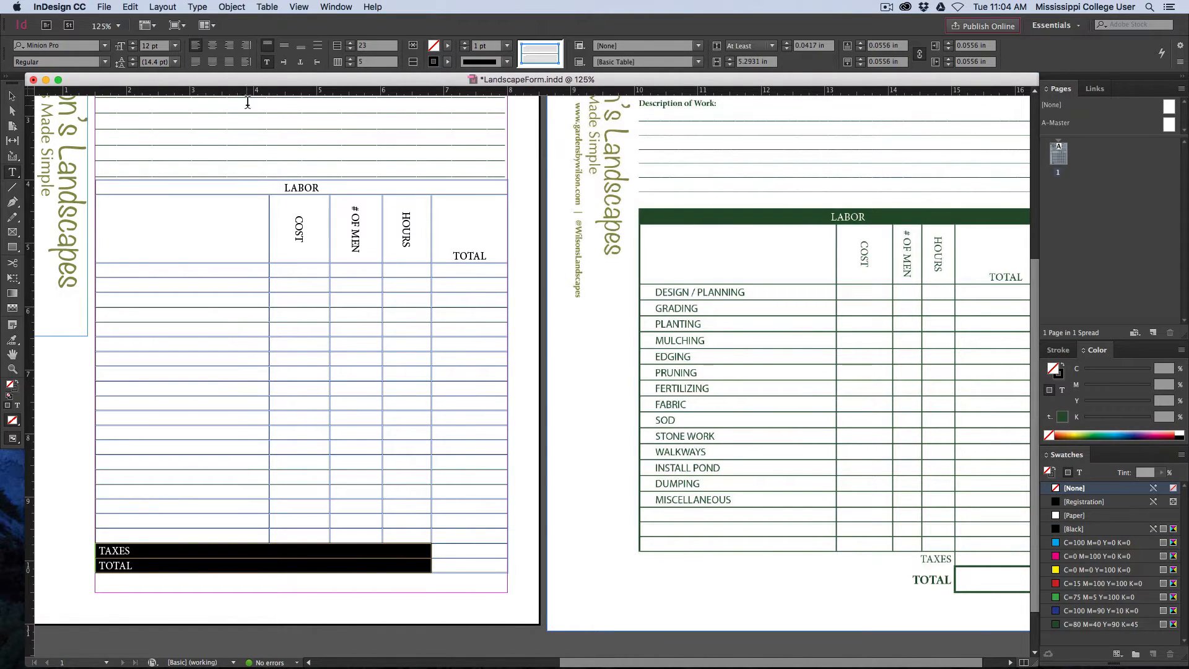
pyautogui.click(228, 45)
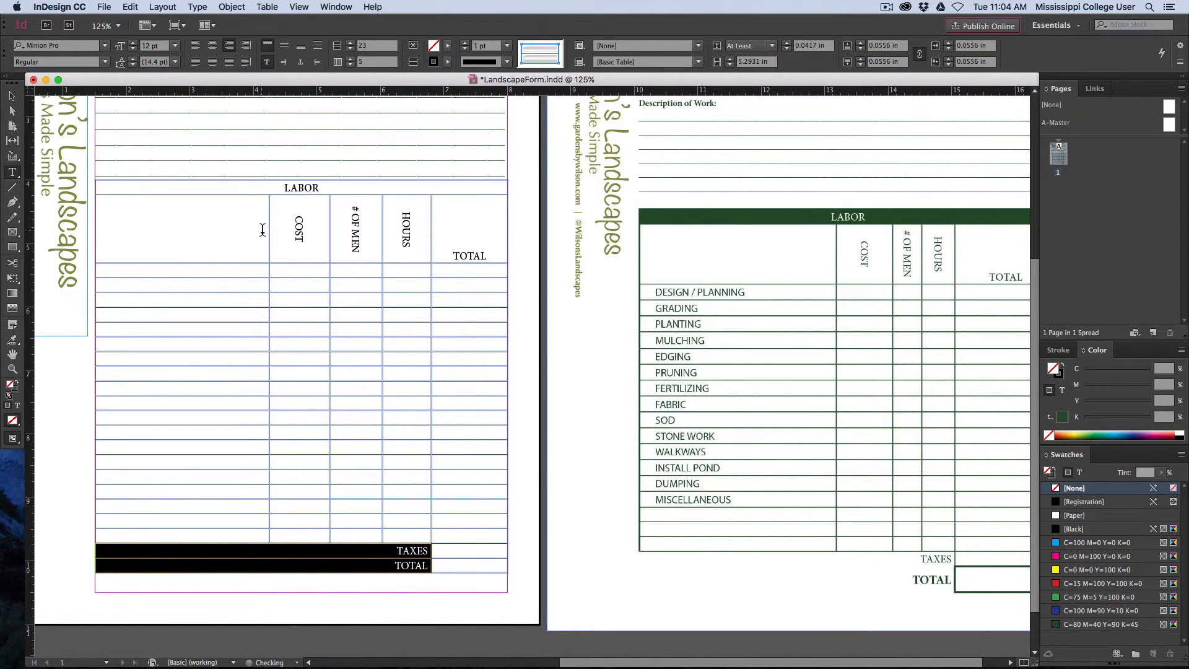
# Try to make the TOTAL label in the last row bold
pyautogui.click(418, 566)
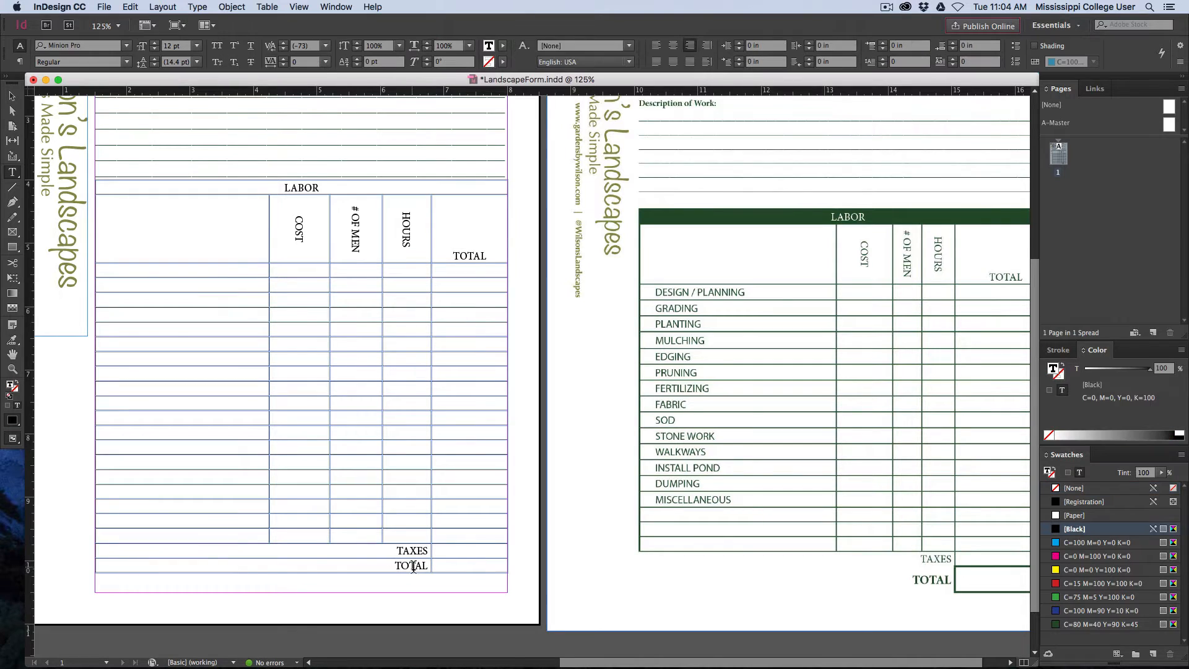
pyautogui.doubleClick(406, 566)
pyautogui.click(406, 566)
pyautogui.click(92, 62)
pyautogui.click(125, 62)
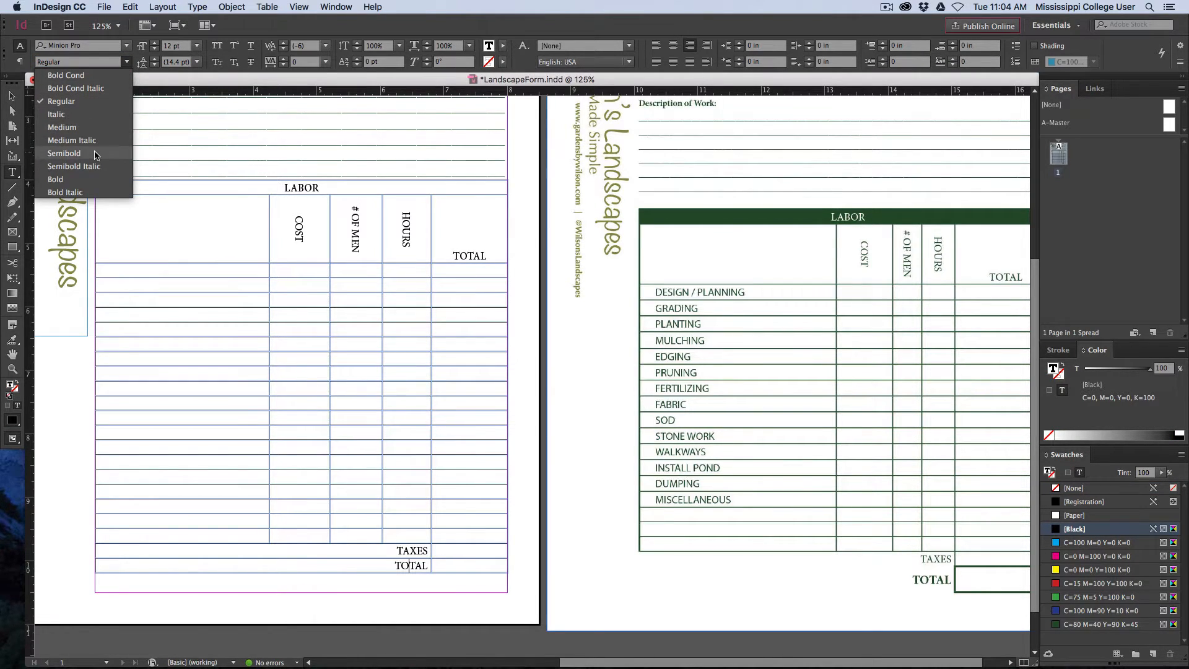
pyautogui.click(92, 179)
pyautogui.click(174, 47)
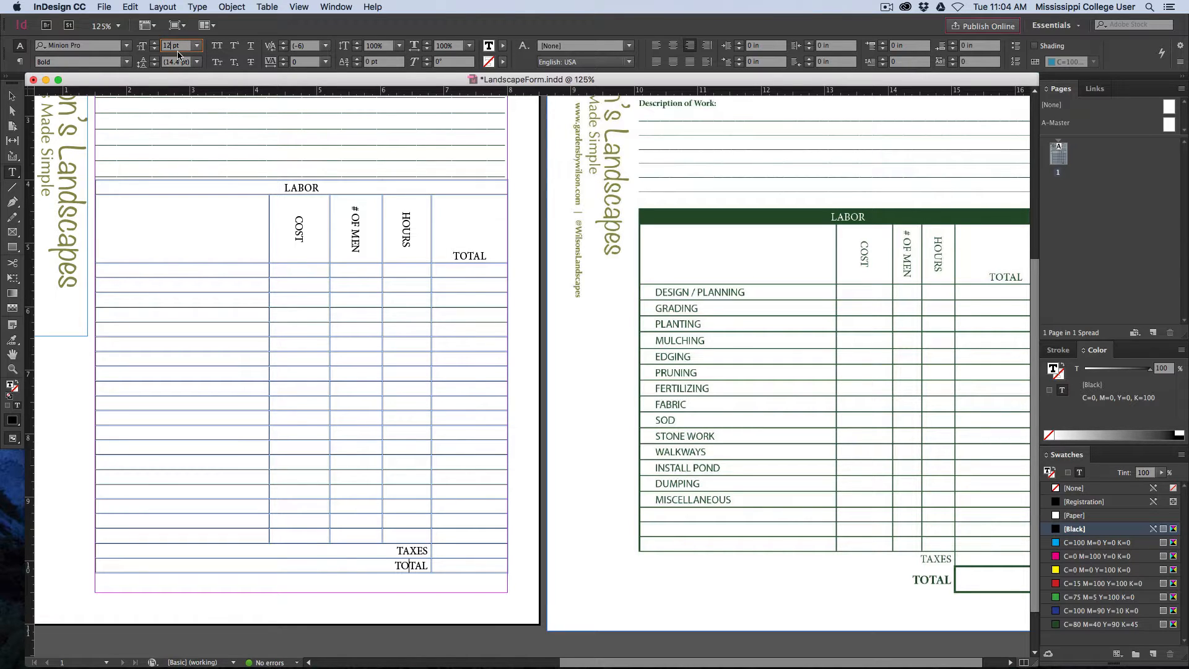
# Set the TOTAL label in the last row to 14 pt Bold
pyautogui.doubleClick(411, 566)
pyautogui.click(177, 46)
pyautogui.tripleClick(180, 48)
pyautogui.write('14')
pyautogui.press('Return')
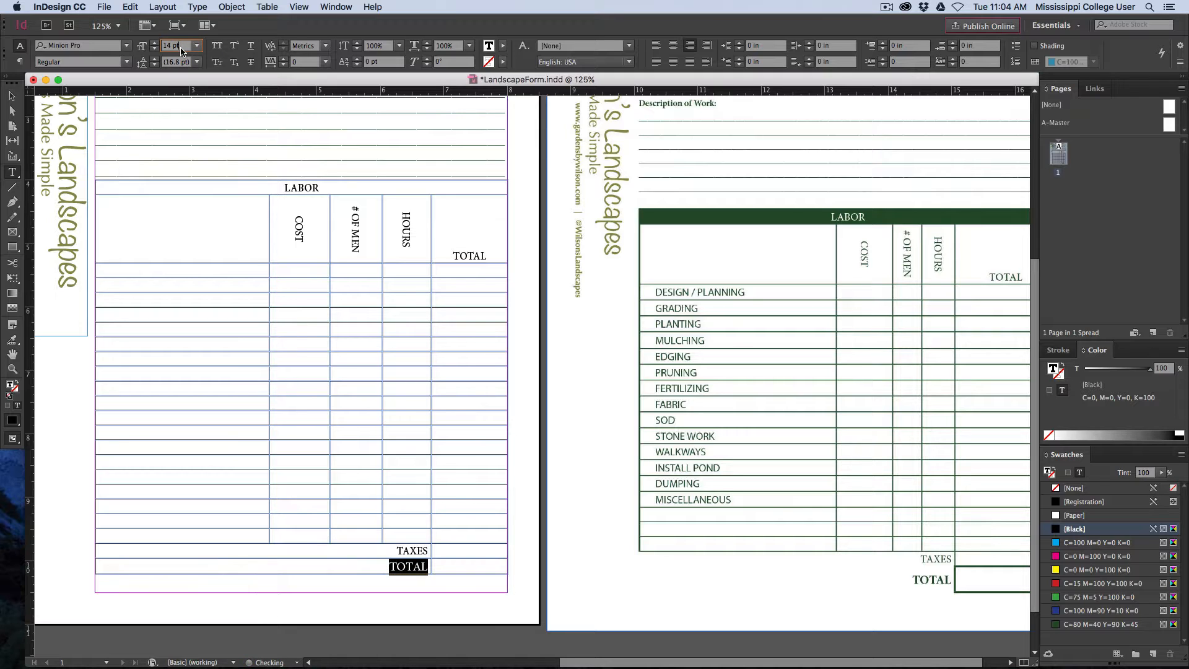
pyautogui.click(127, 62)
pyautogui.click(93, 183)
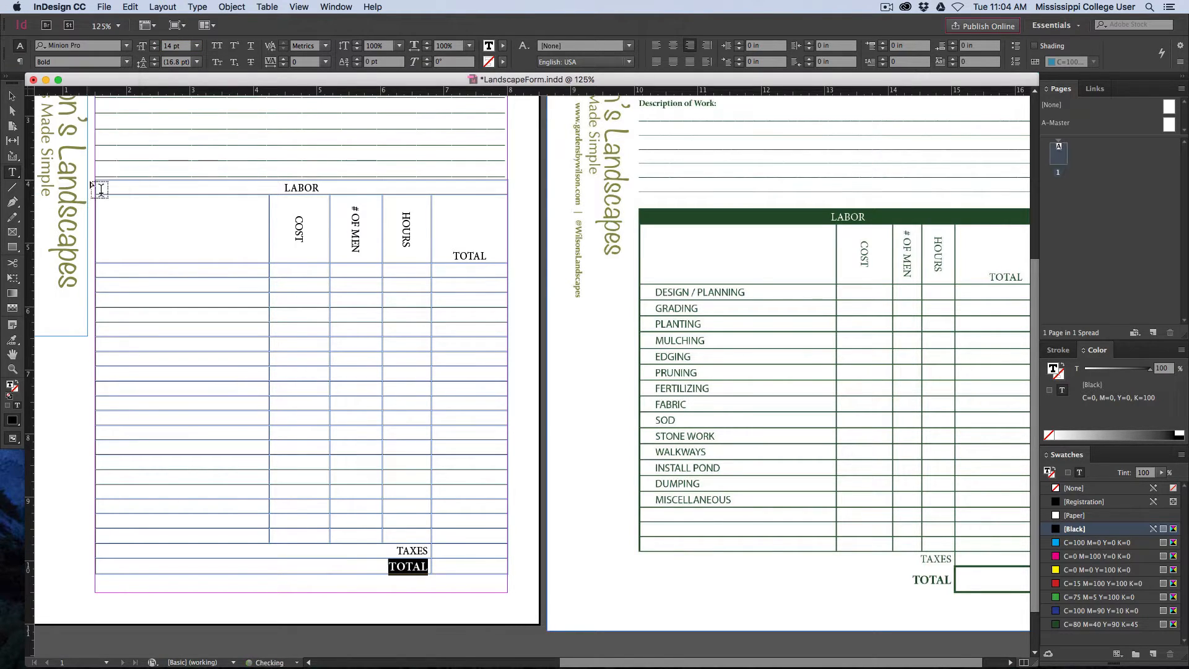
pyautogui.click(374, 459)
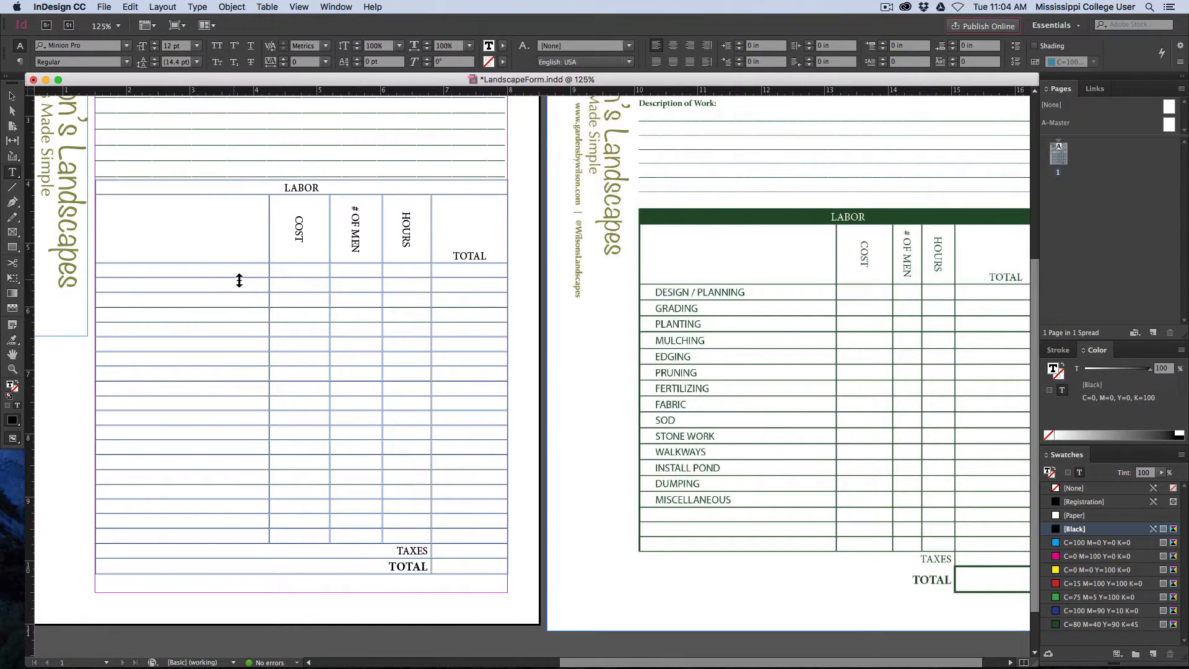
pyautogui.click(188, 271)
pyautogui.write('DESIGN/P')
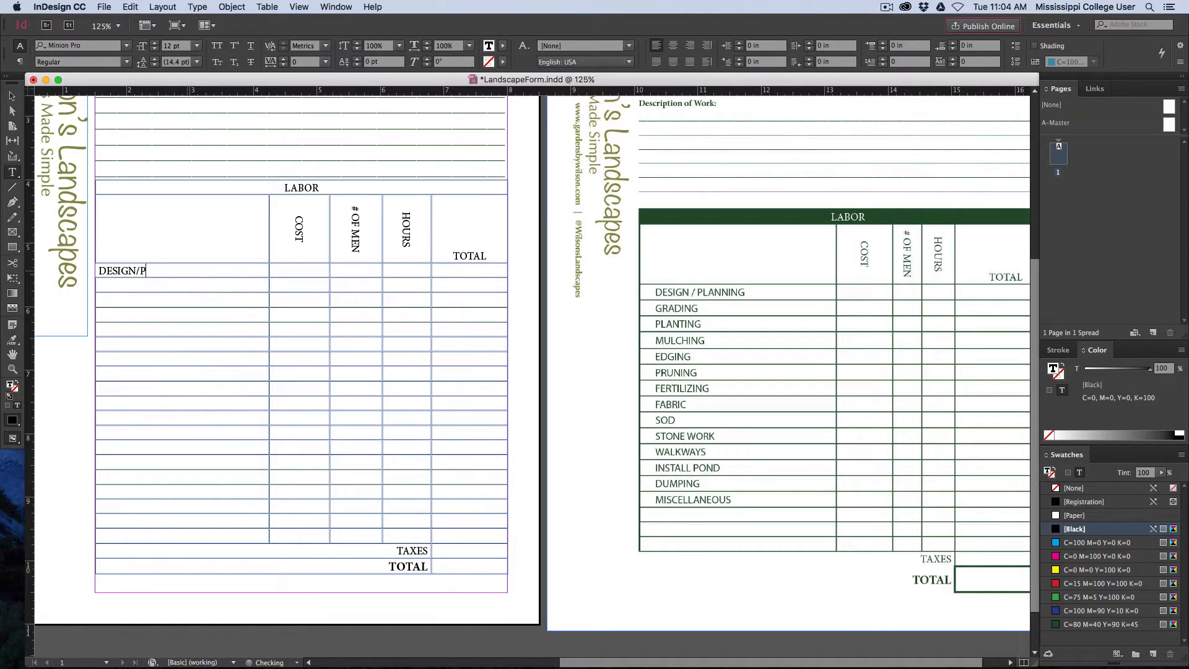
pyautogui.write('LANNING')
pyautogui.press('Return')
pyautogui.write('GR')
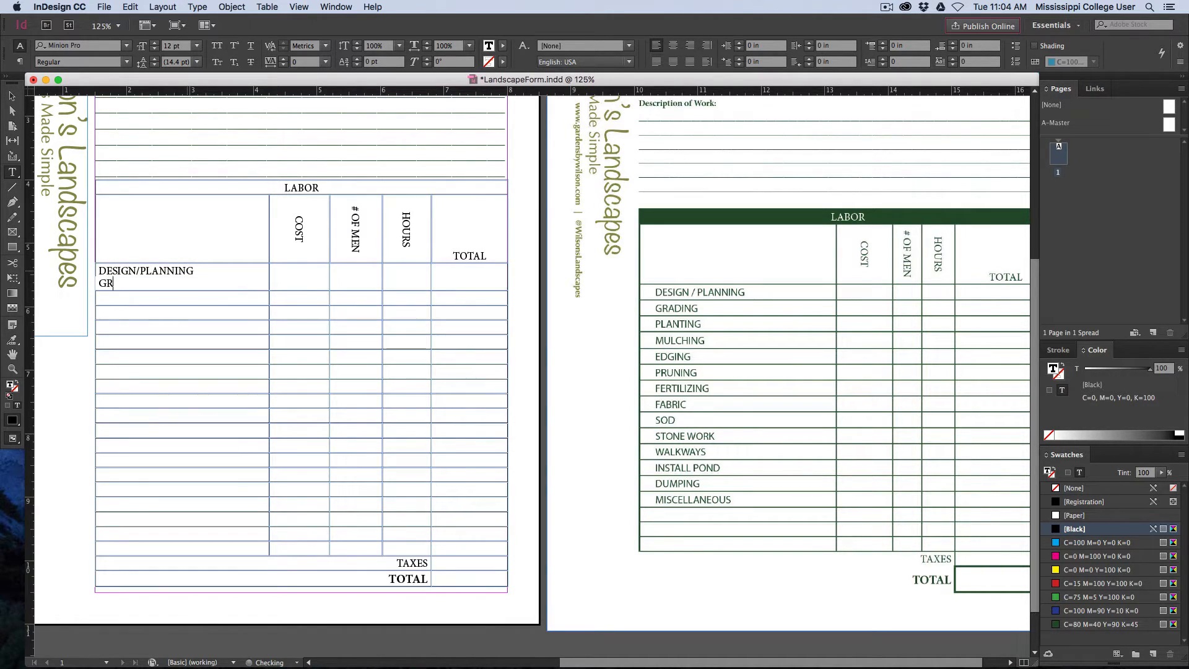
pyautogui.press('super+z')
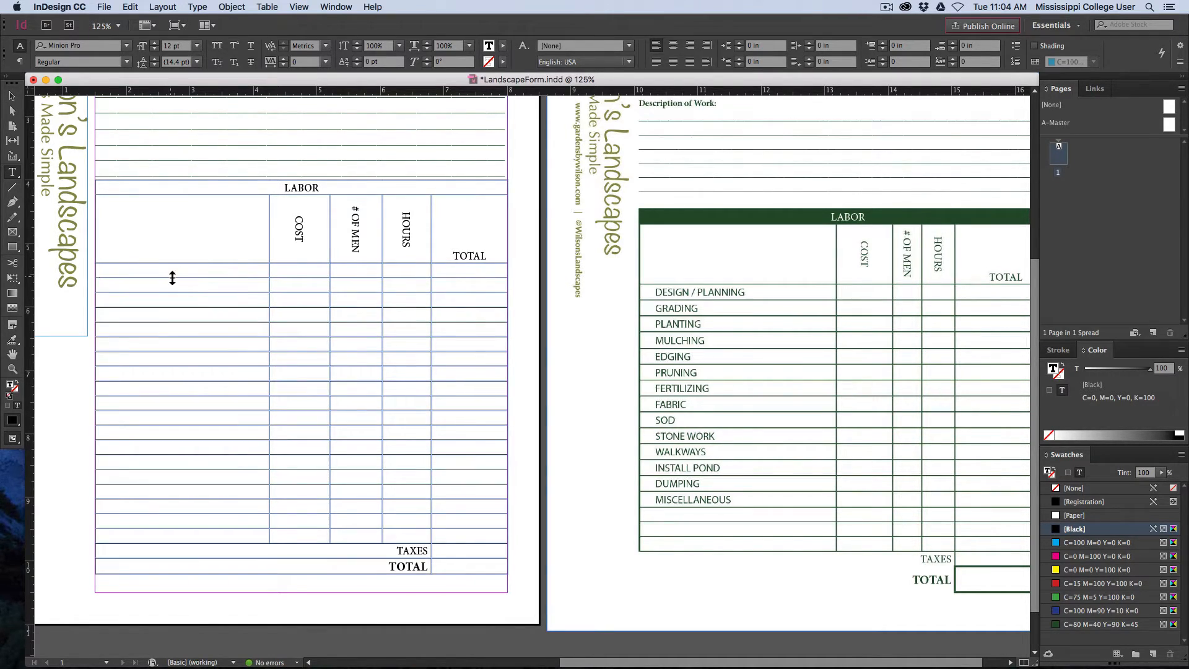
# Enter DESIGN/ PLANNING, GRADING, PLANTING and MULCHING in the first four cells of the first column below the heading row
pyautogui.write('DESIGN')
pyautogui.write('/ PLANNIN')
pyautogui.write('GRADING')
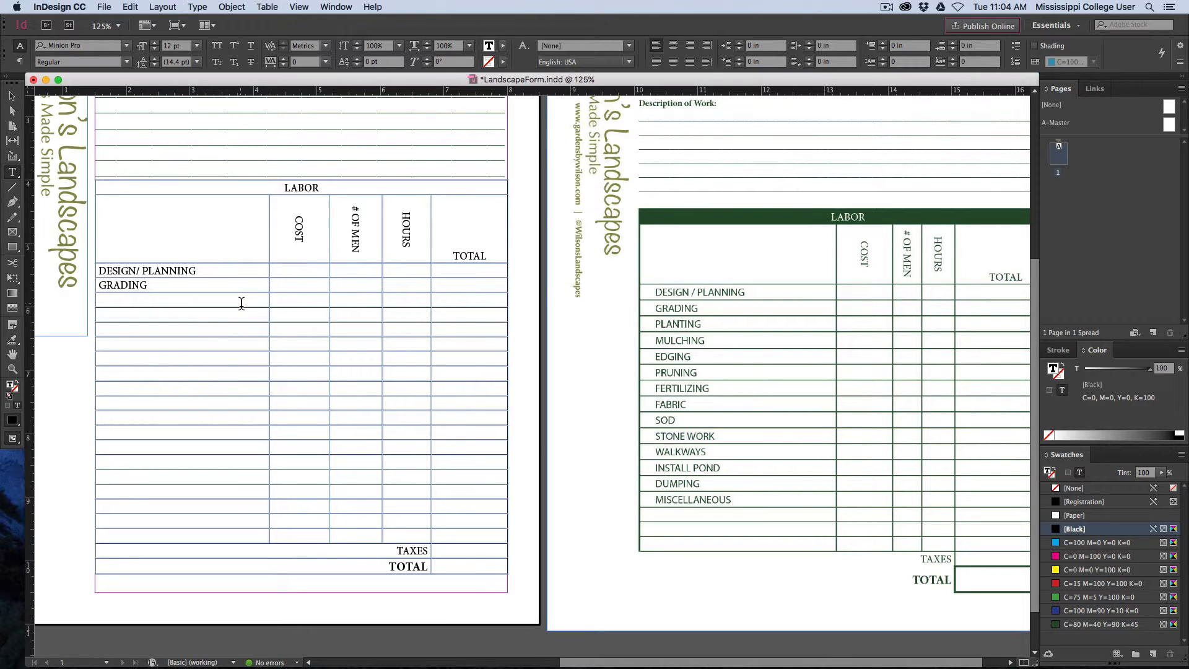
pyautogui.write('M')
pyautogui.write('LANTING')
pyautogui.click(235, 311)
pyautogui.write('MULCHING')
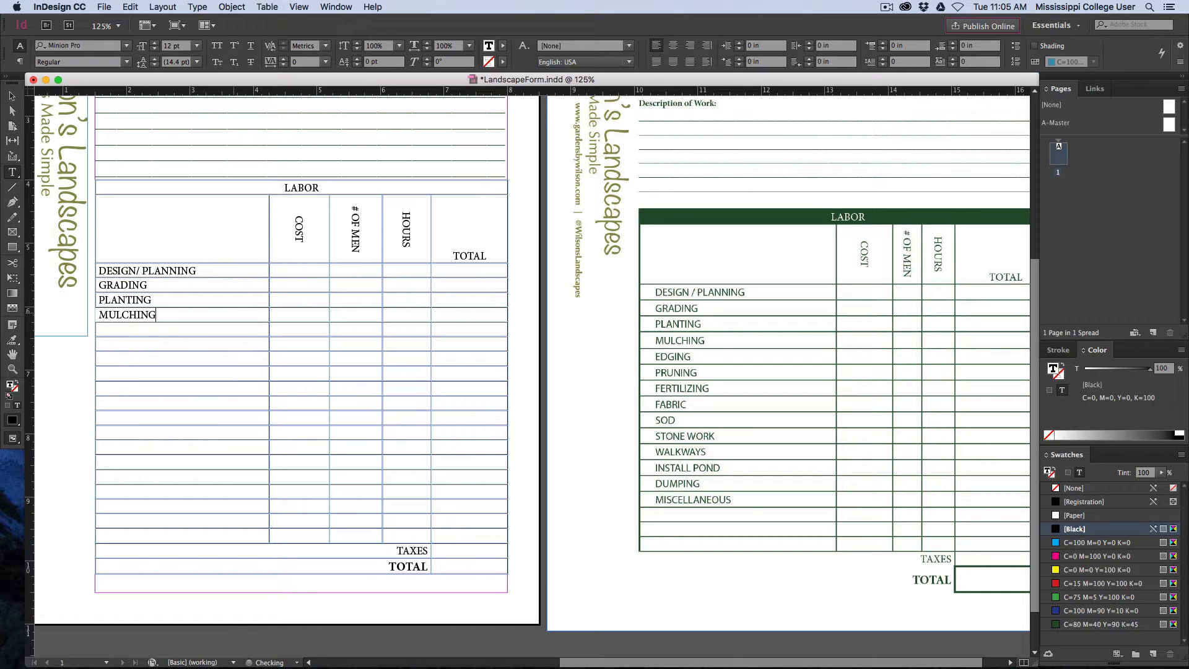
# Add EDGING, PRUNING and FERTLIZING in the three cells below MULCHING
pyautogui.click(231, 330)
pyautogui.write('EDGING')
pyautogui.click(222, 344)
pyautogui.write('PRUNING')
pyautogui.write('FERTLIZING')
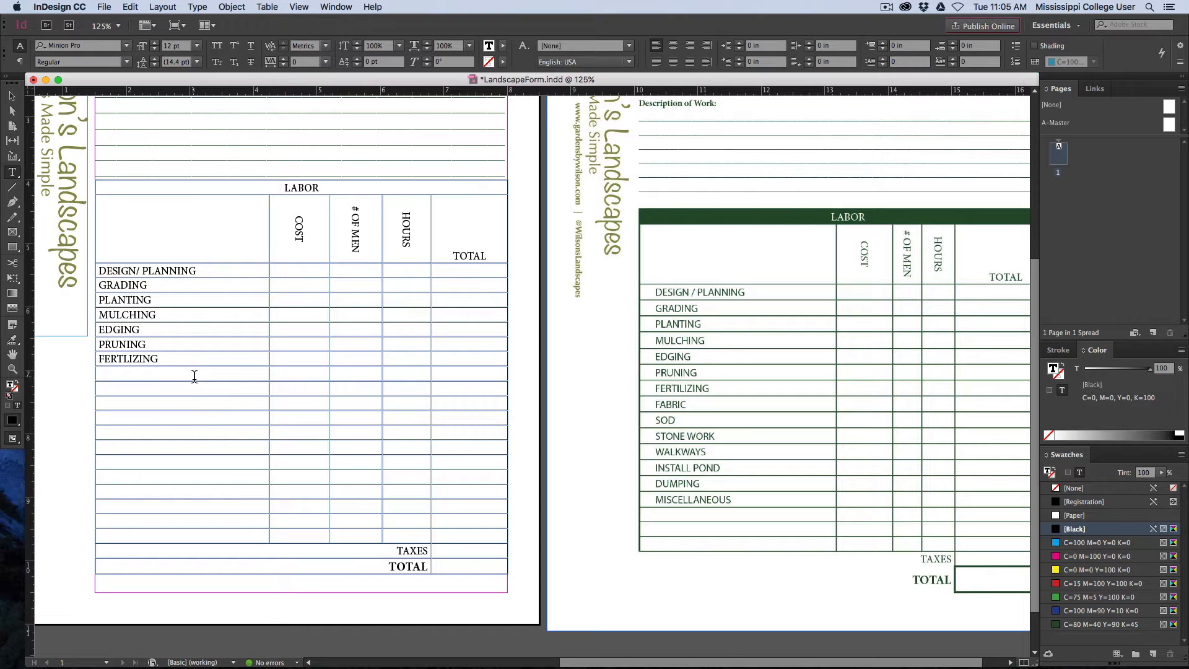
# Continue the first column with FABRIC, SOD, STONE and STONE WORK, each in its own row
pyautogui.click(195, 376)
pyautogui.write('FABRIC')
pyautogui.click(182, 388)
pyautogui.write('SOD')
pyautogui.write('ST')
pyautogui.click(168, 419)
pyautogui.write('STONE WORK')
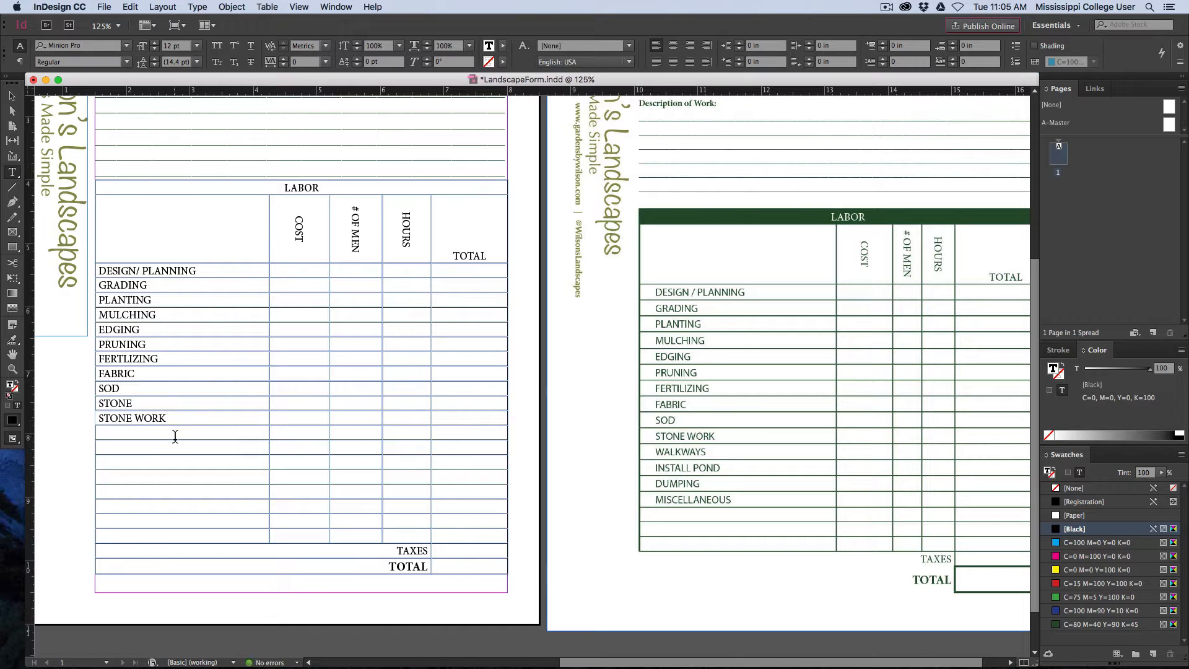
# Fill the rows below STONE WORK with WALKWAYS, INSTALL POND, DUMPING and MISCELLANEOUS
pyautogui.click(176, 437)
pyautogui.write('WALKWAYS')
pyautogui.click(193, 447)
pyautogui.write('INSTALL POND')
pyautogui.click(162, 462)
pyautogui.write('DUMPING')
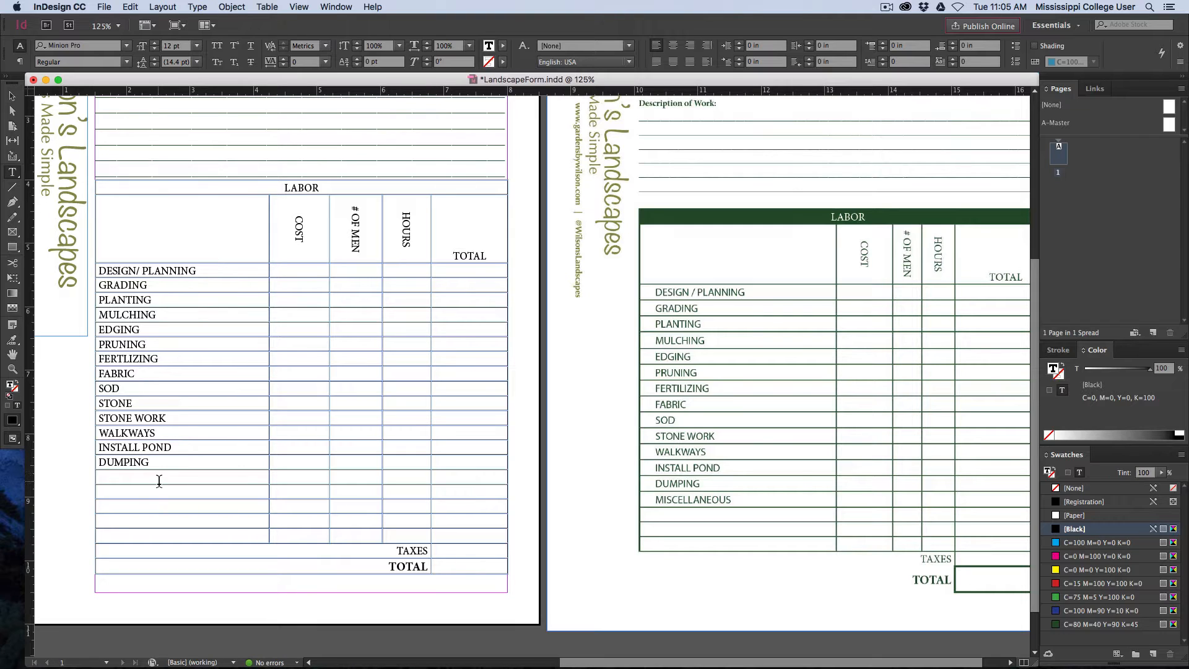
pyautogui.click(159, 481)
pyautogui.write('MISCELLANEOUS')
# Delete the empty table row directly above TAXES
pyautogui.moveTo(250, 535); pyautogui.dragTo(463, 539)
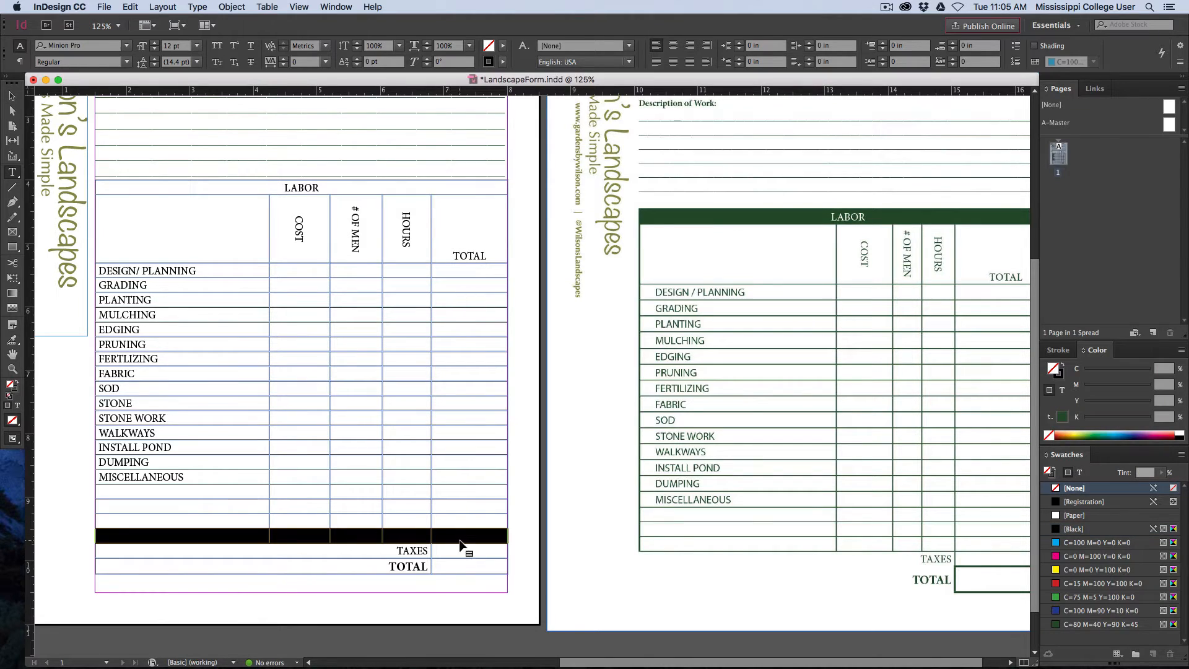
pyautogui.click(287, 7)
pyautogui.moveTo(268, 6)
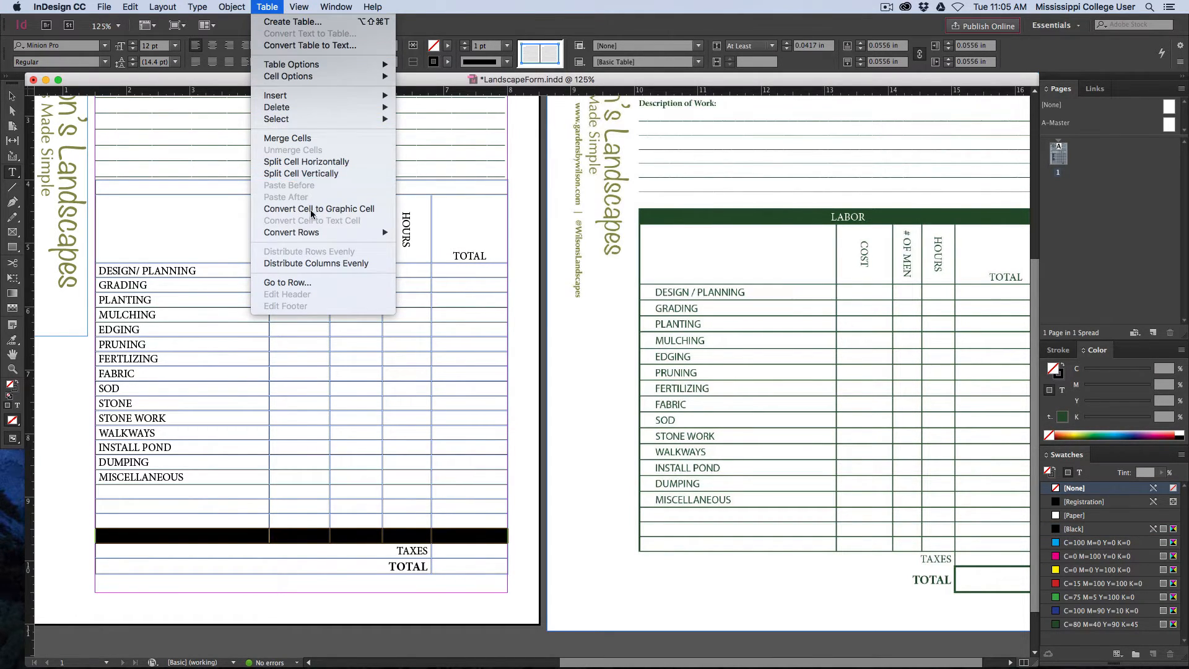
pyautogui.moveTo(303, 110)
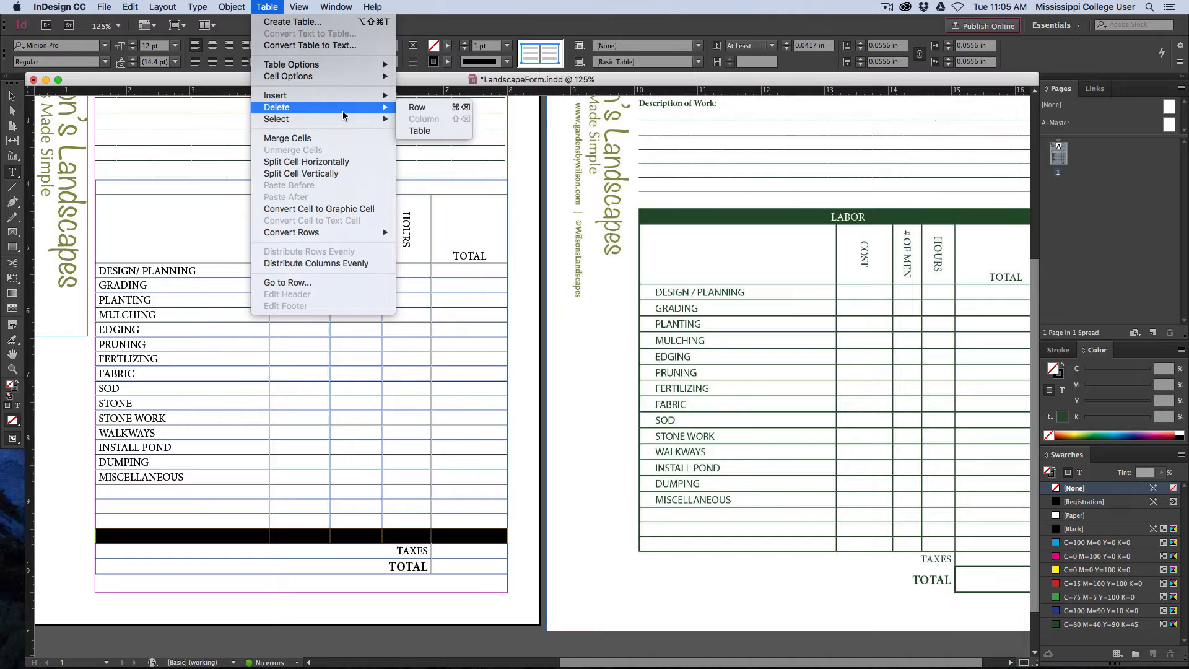
pyautogui.click(442, 111)
pyautogui.click(349, 492)
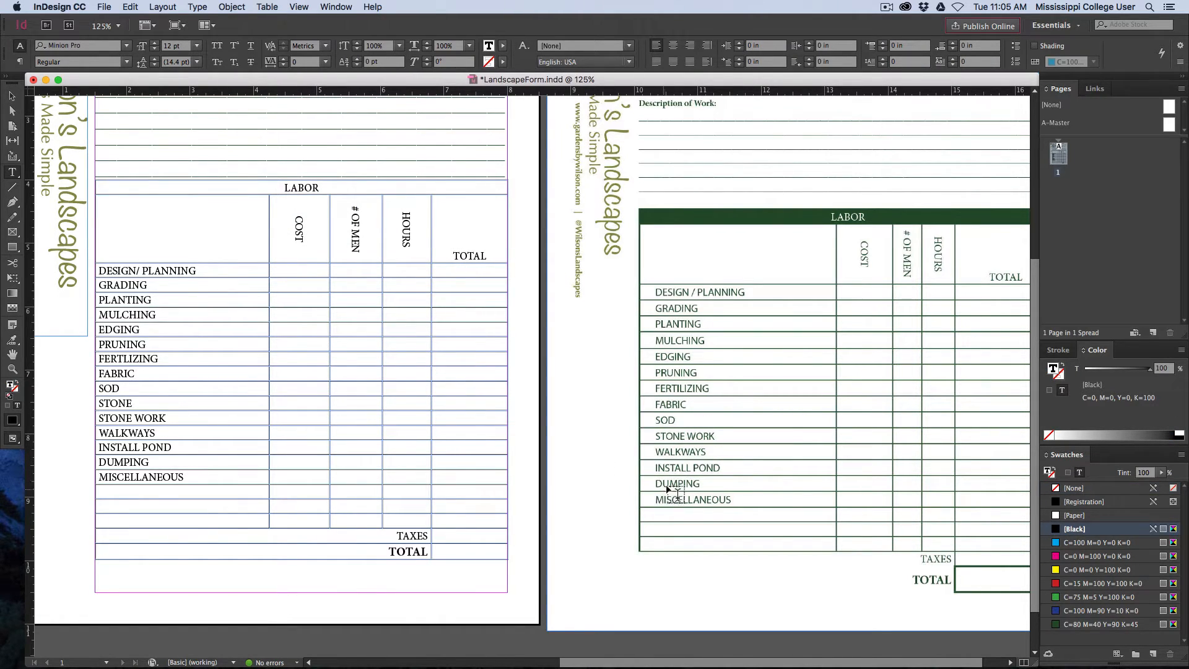
# Display the table settings and unlink the four cell insets from one another
pyautogui.click(300, 6)
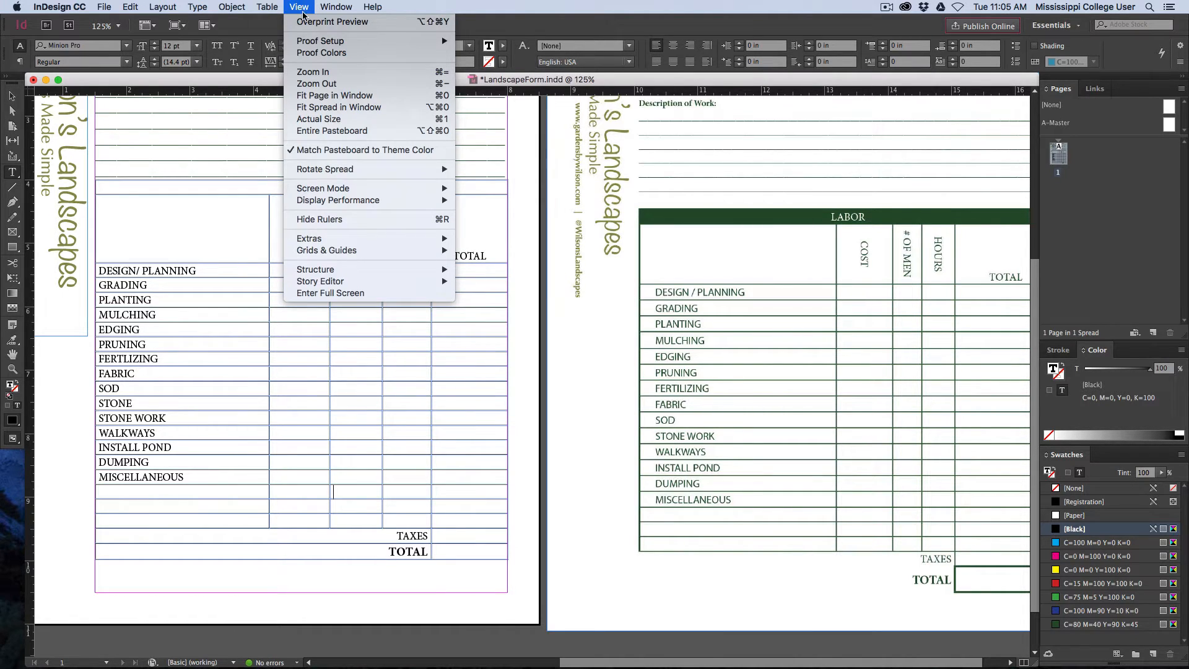
pyautogui.moveTo(330, 11)
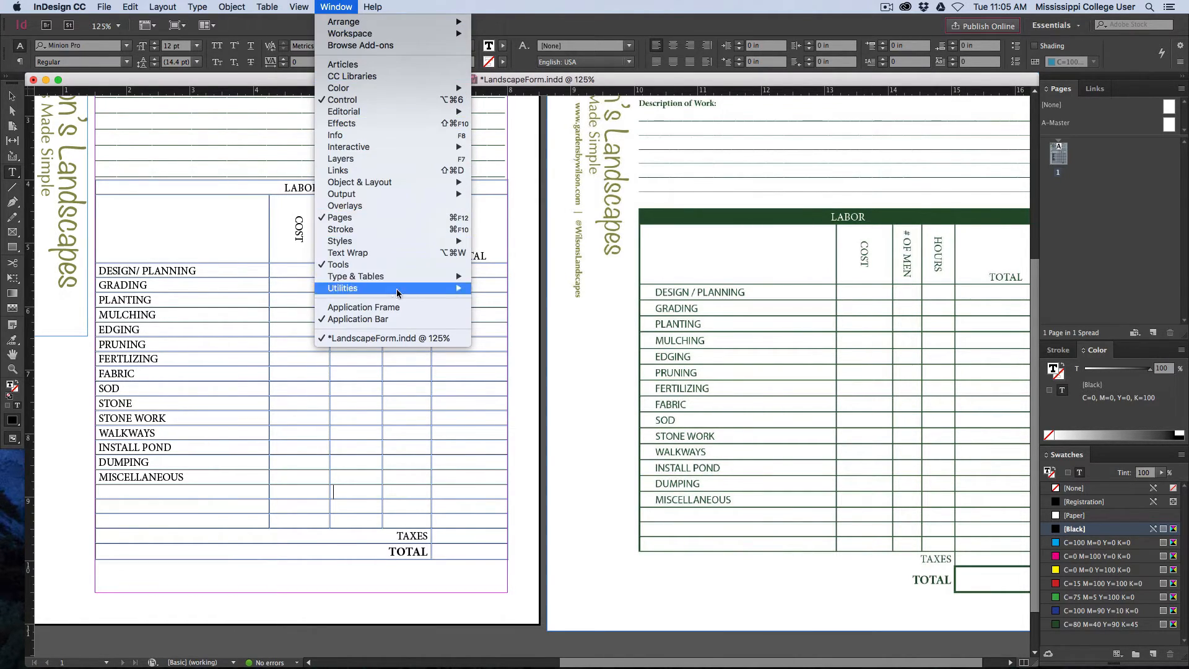
pyautogui.moveTo(433, 277)
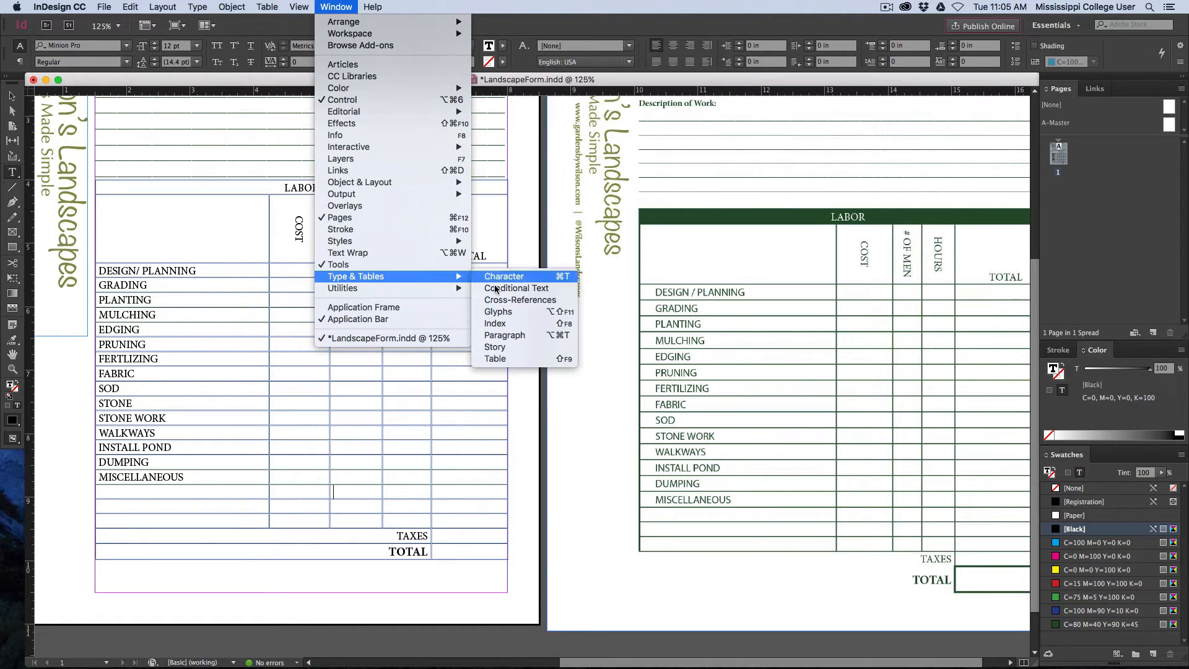
pyautogui.click(527, 358)
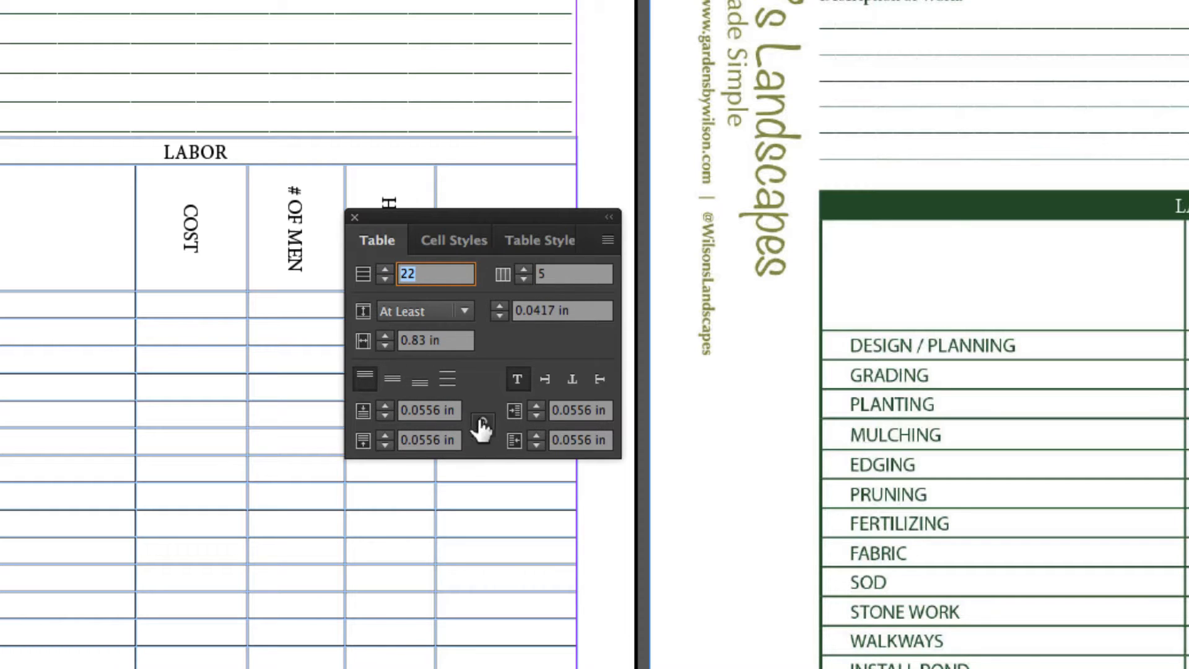
pyautogui.click(485, 431)
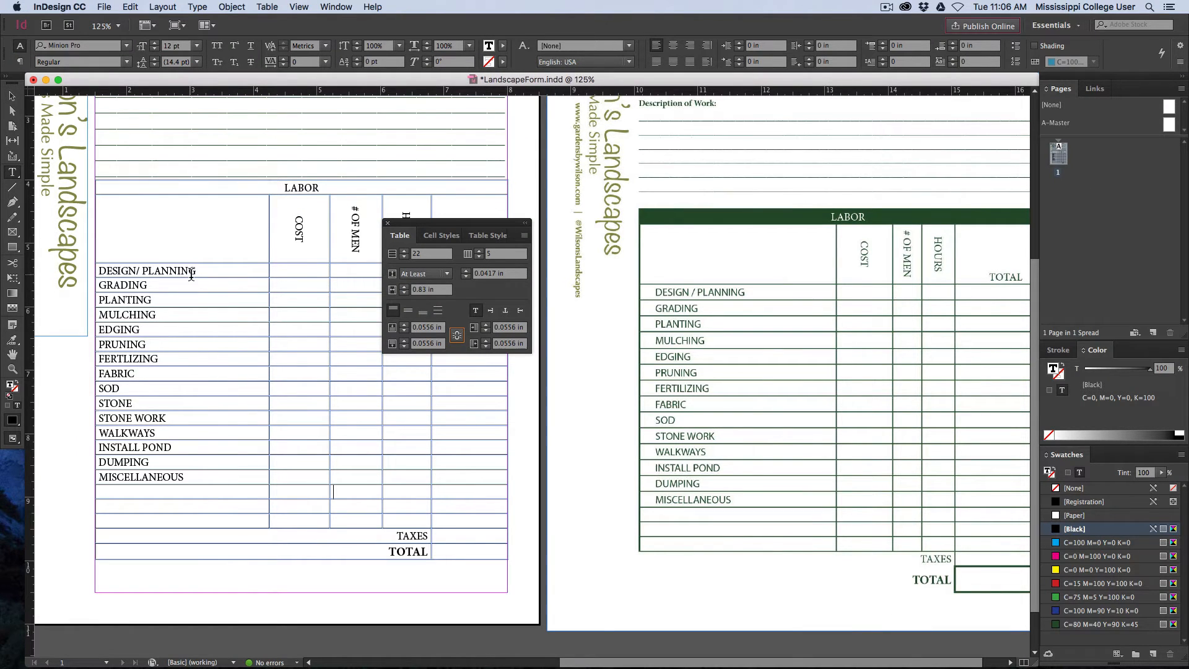
# Set the left cell inset to 0.25 in for the cells from DESIGN/ PLANNING through MISCELLANEOUS, and close the table settings
pyautogui.moveTo(191, 275); pyautogui.dragTo(197, 482)
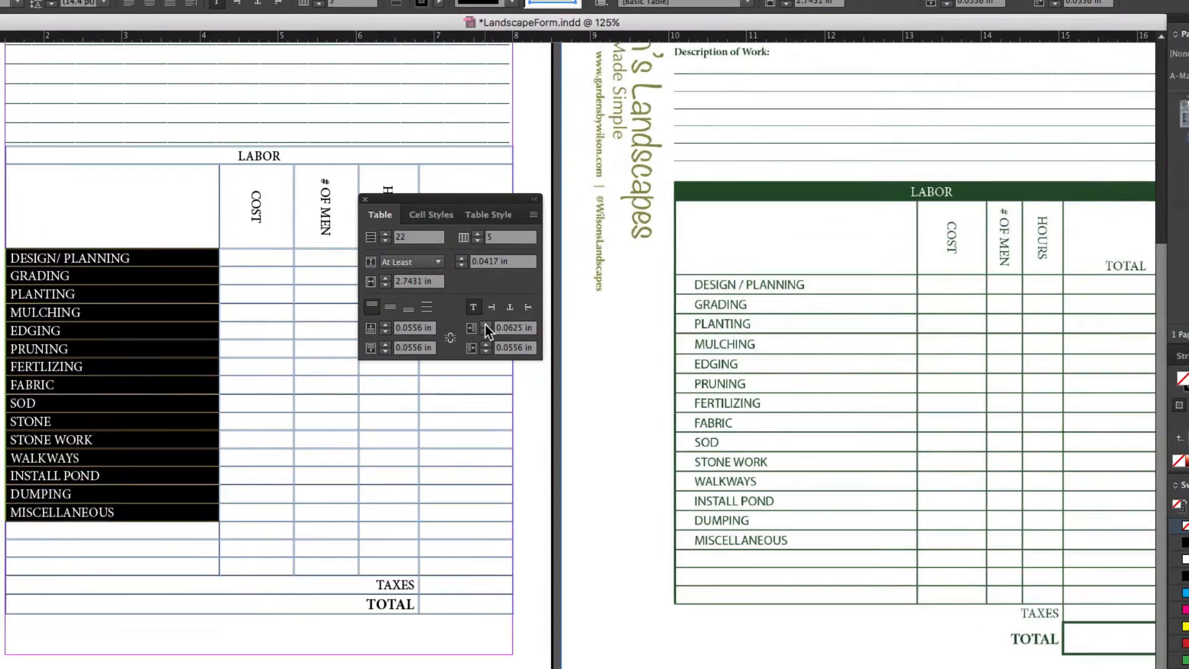
pyautogui.click(487, 325)
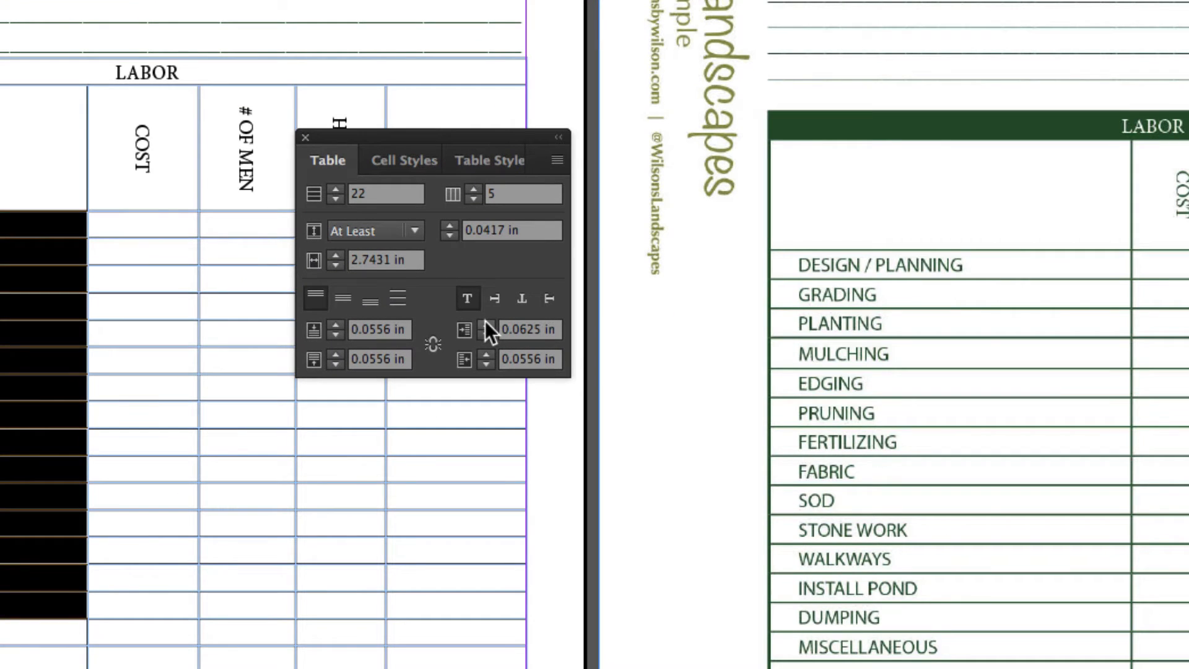
pyautogui.click(487, 324)
pyautogui.click(487, 324)
pyautogui.click(487, 325)
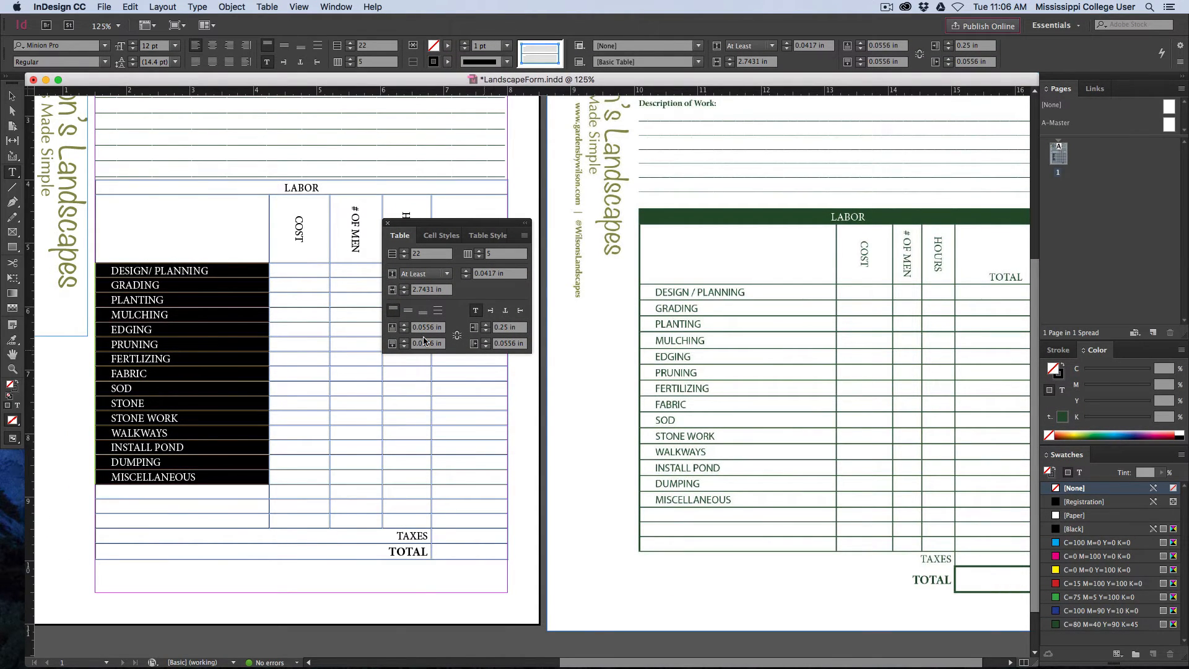
pyautogui.click(387, 223)
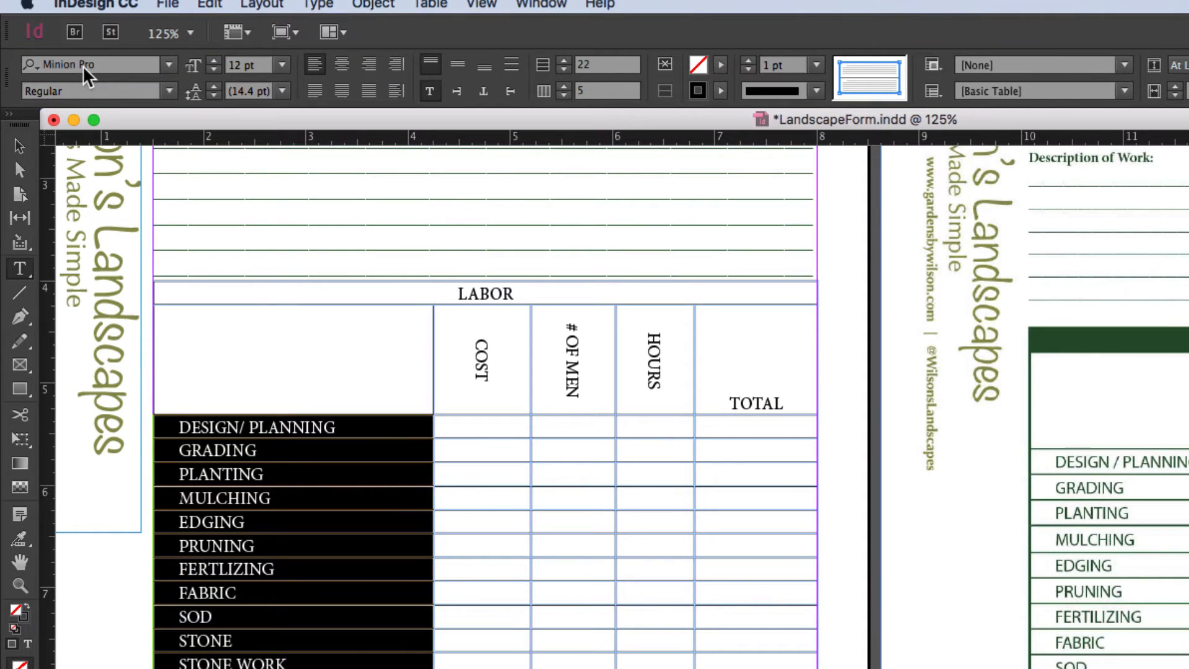
# Change the font of the labor item cells from DESIGN/ PLANNING through MISCELLANEOUS to Myriad Pro Regular
pyautogui.click(52, 48)
pyautogui.write('MYR')
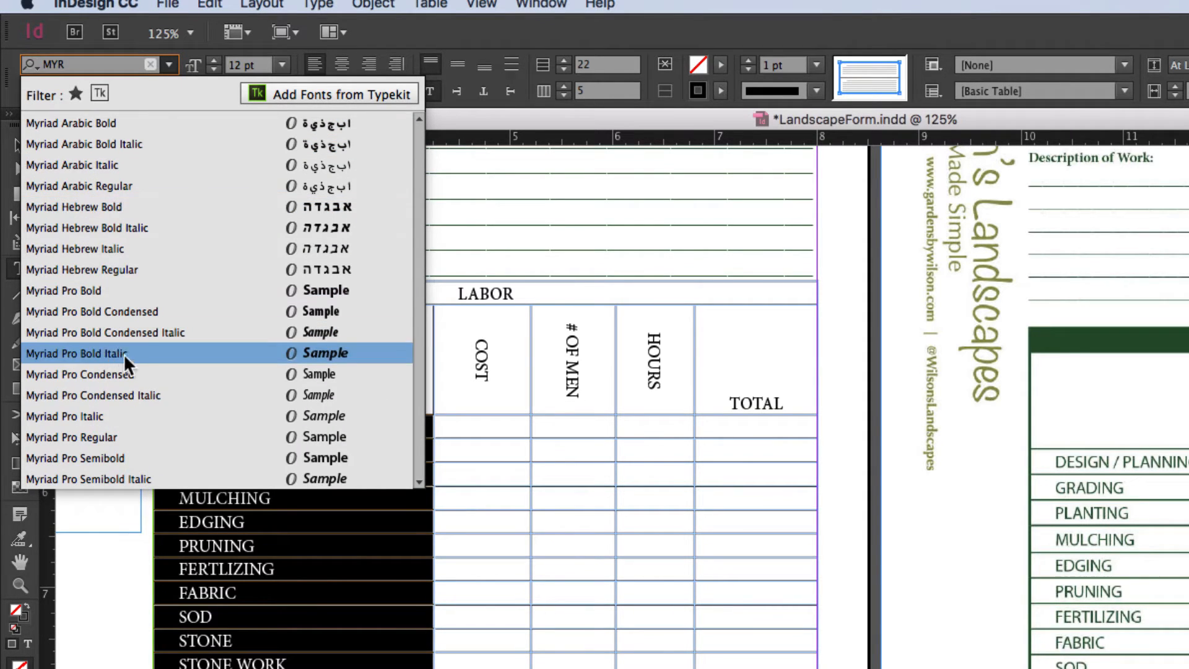
pyautogui.click(121, 437)
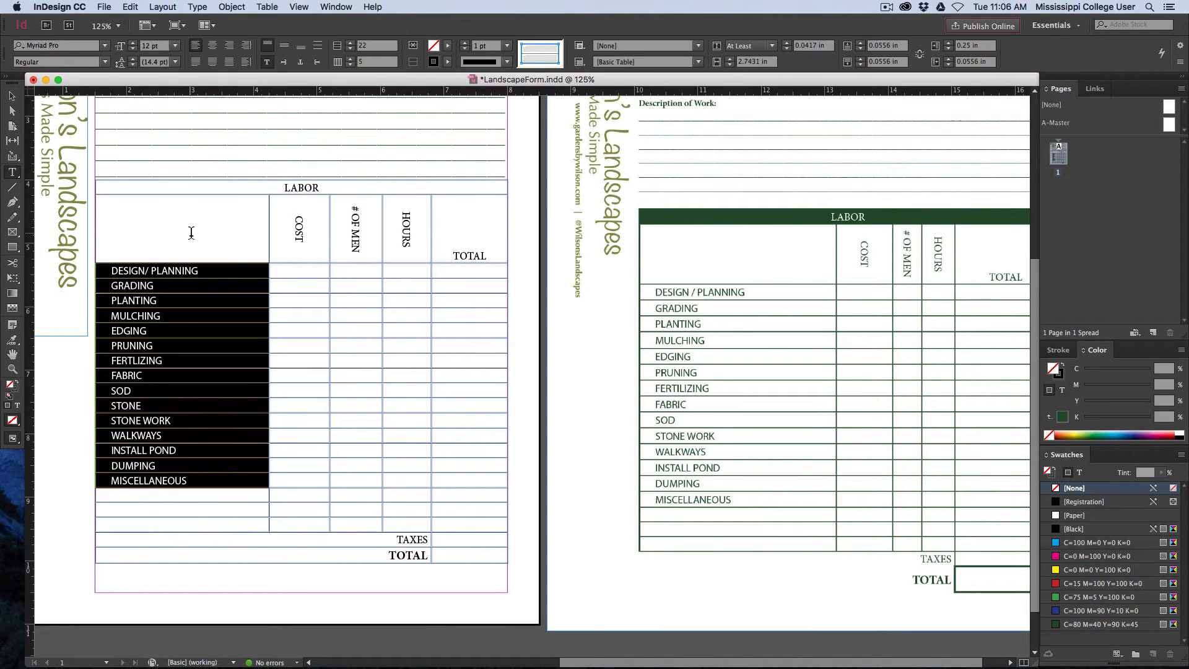
pyautogui.click(191, 233)
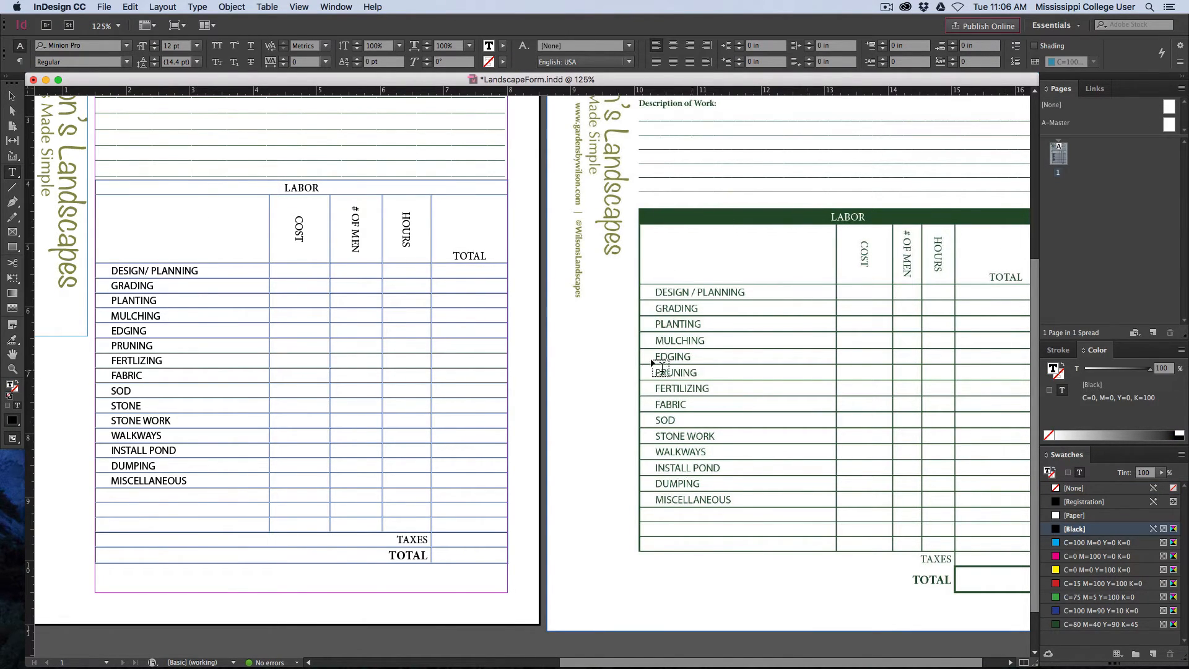
# Fill the LABOR header cell with the dark green swatch C=80 M=40 Y=90 K=45
pyautogui.moveTo(282, 188); pyautogui.dragTo(331, 189)
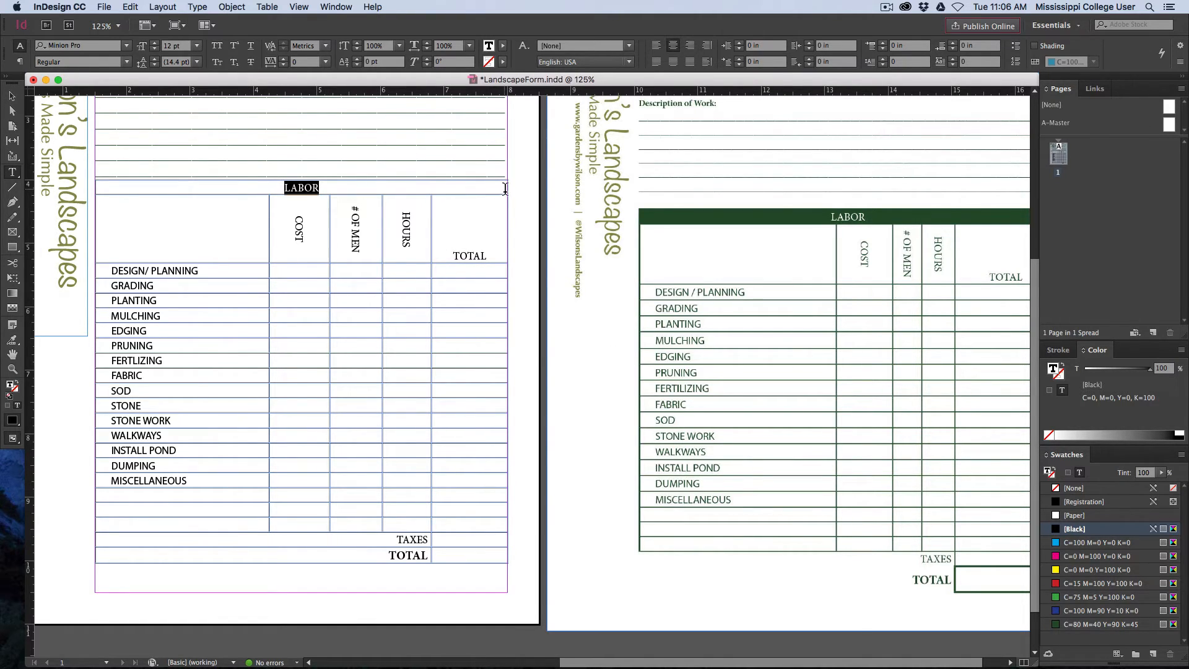
pyautogui.press('Escape')
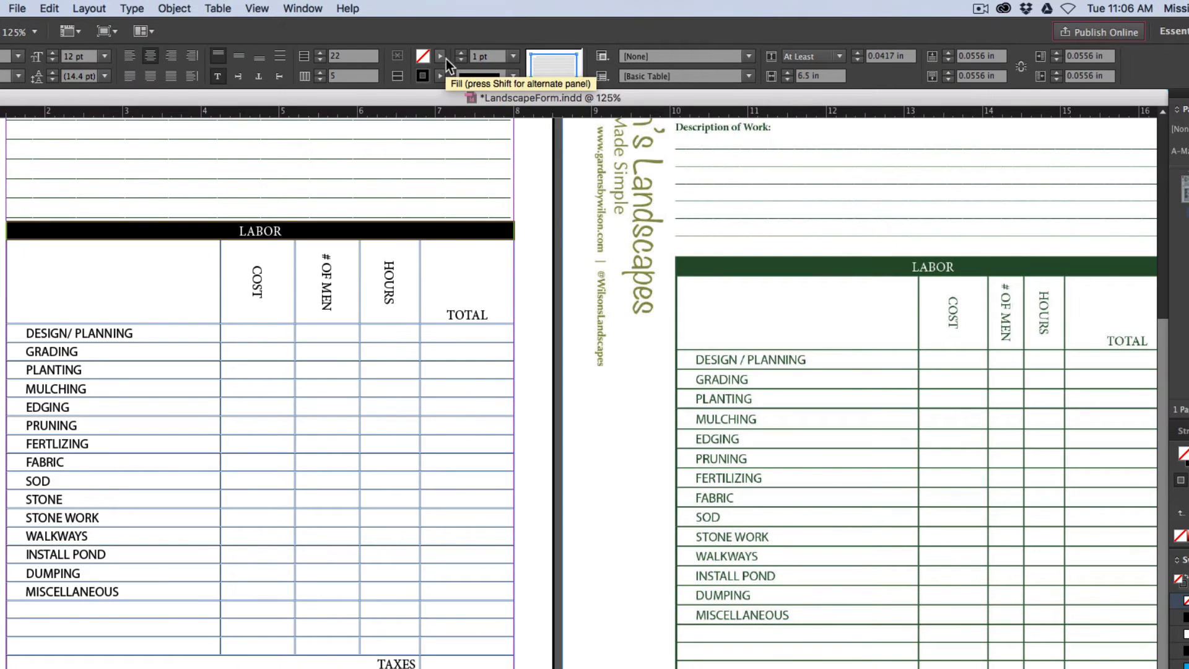
pyautogui.click(453, 75)
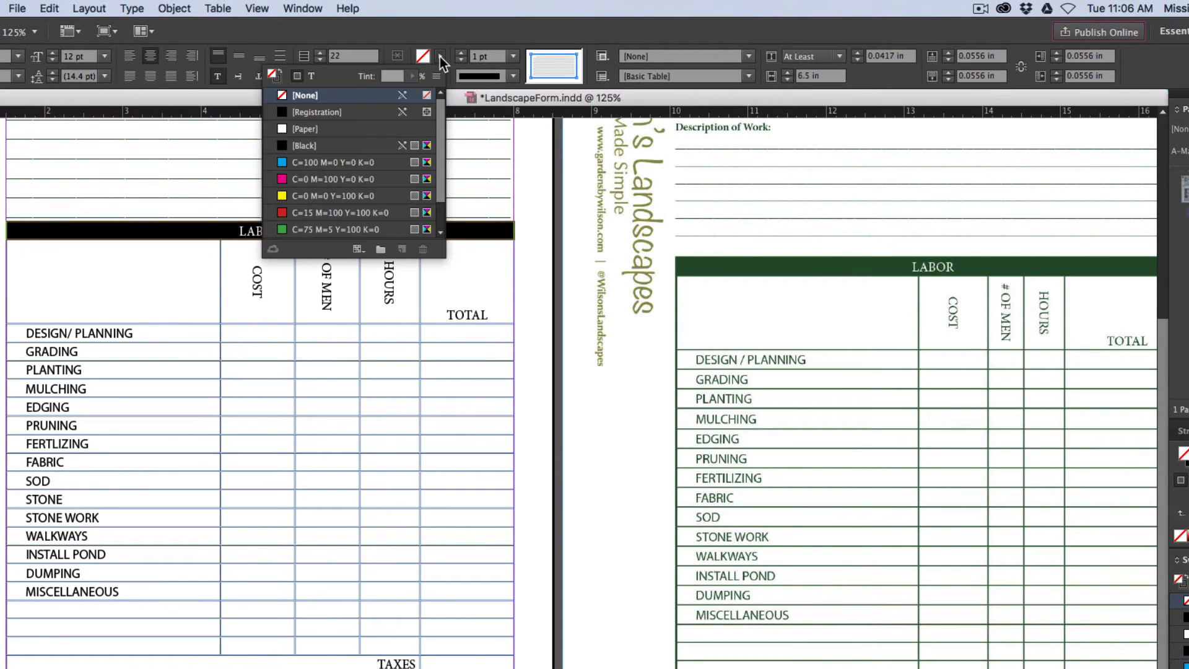
pyautogui.scroll(-2, 344, 223)
pyautogui.click(306, 229)
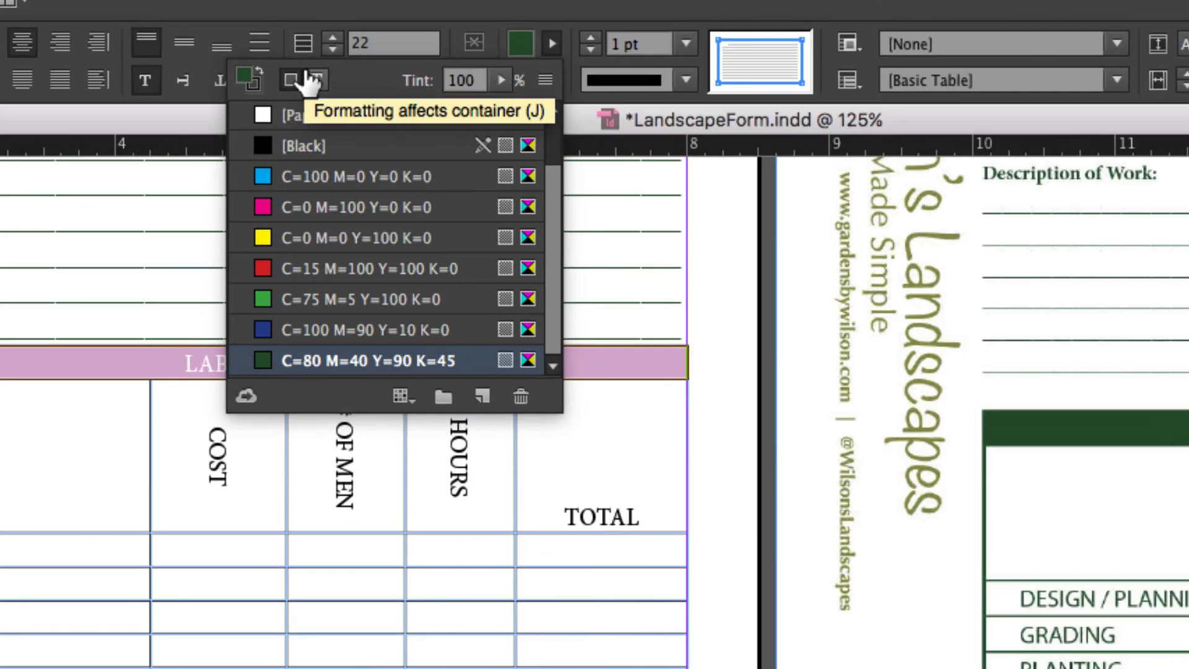
# Set the text color of the LABOR header cell to [Paper]
pyautogui.click(319, 93)
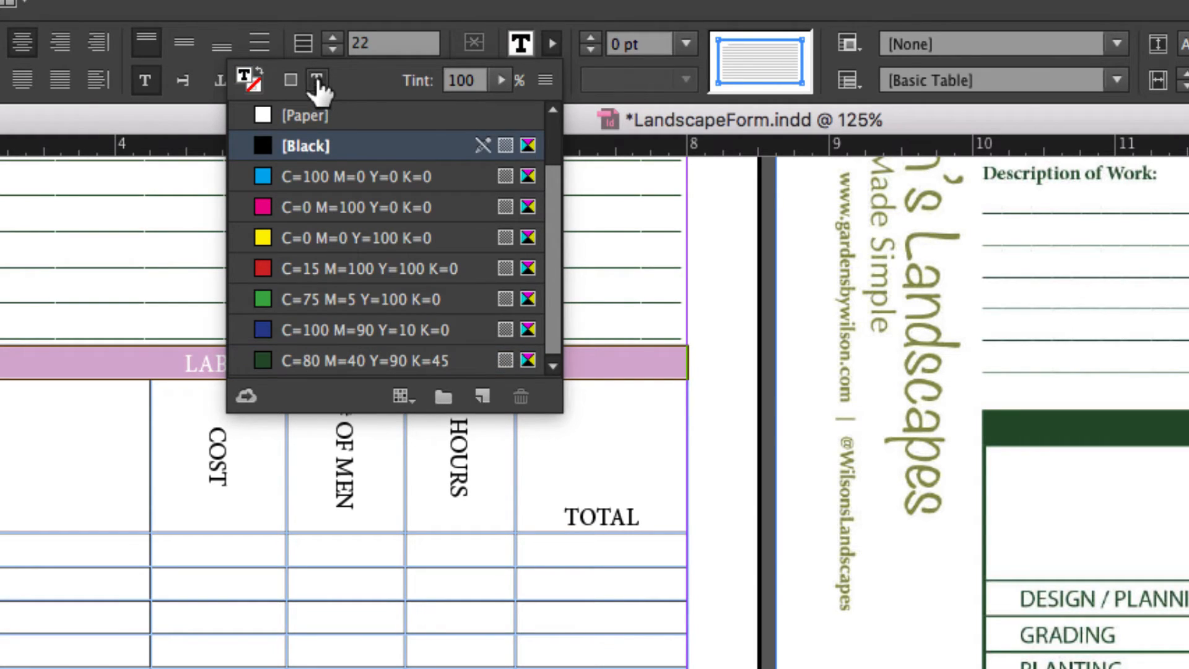
pyautogui.click(299, 117)
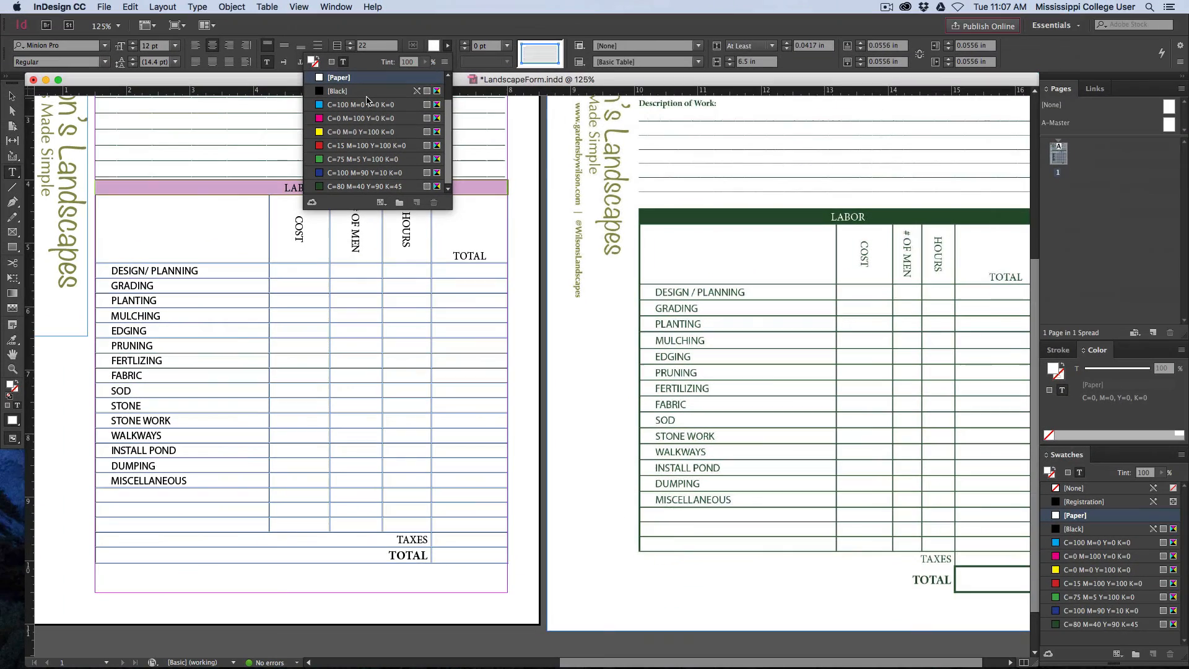
pyautogui.click(423, 30)
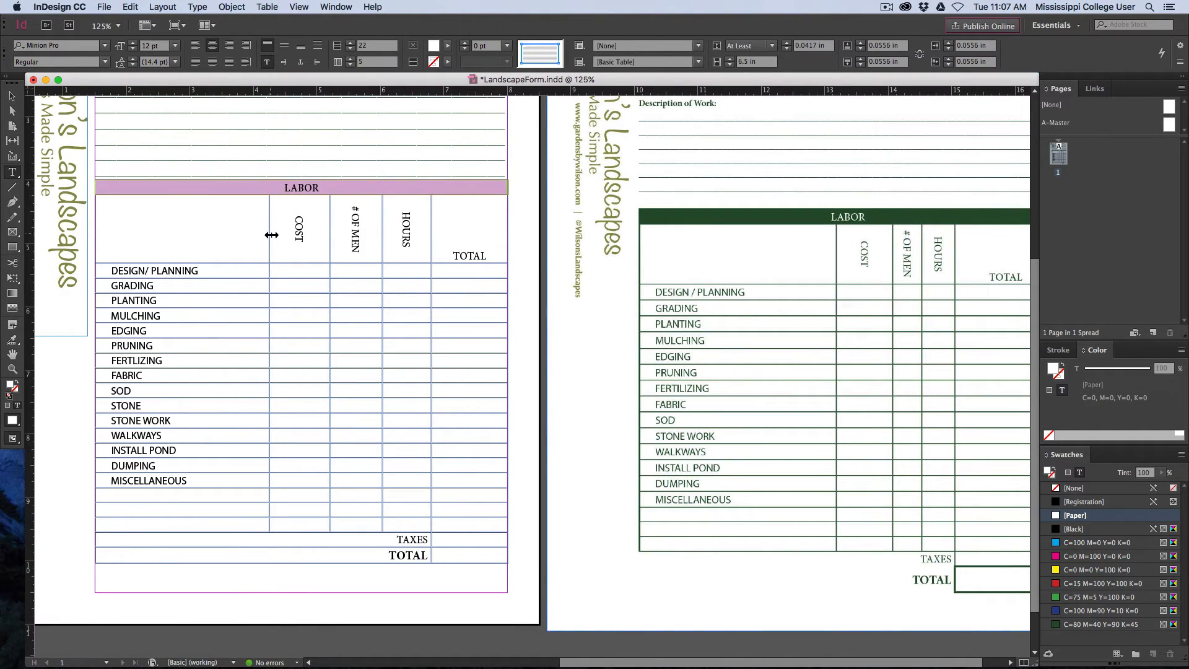
# Change the text color of all table cells below the LABOR header to C=80 M=40 Y=90 K=45
pyautogui.moveTo(184, 234); pyautogui.dragTo(186, 271)
pyautogui.moveTo(303, 335); pyautogui.dragTo(477, 548)
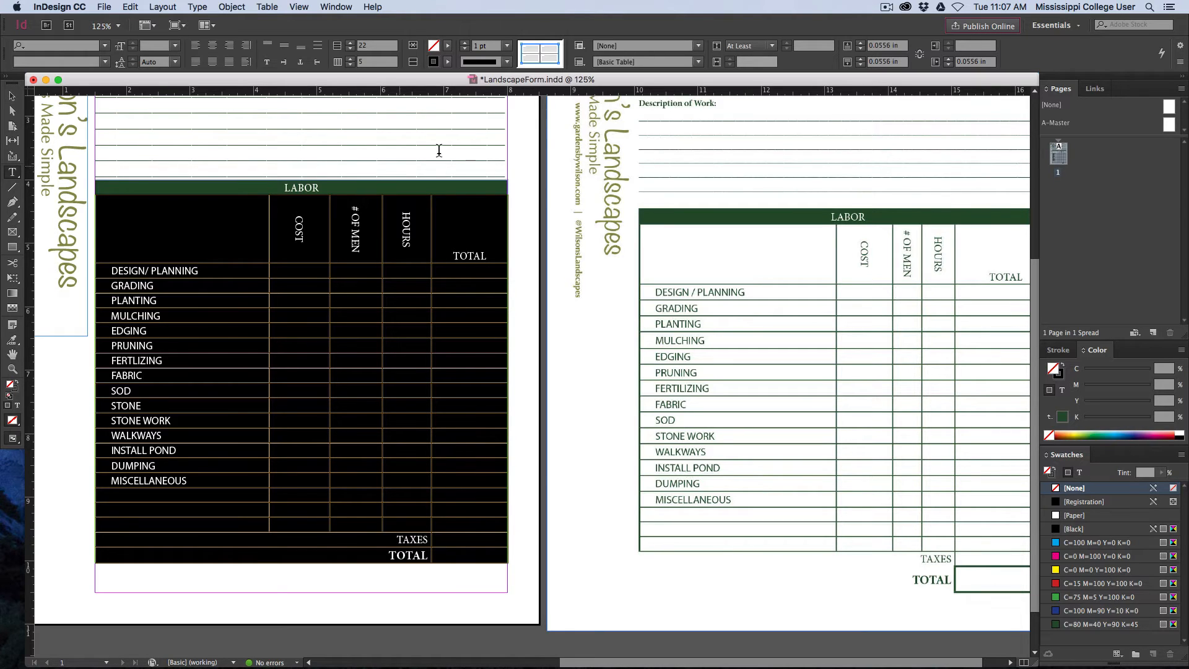
pyautogui.click(447, 48)
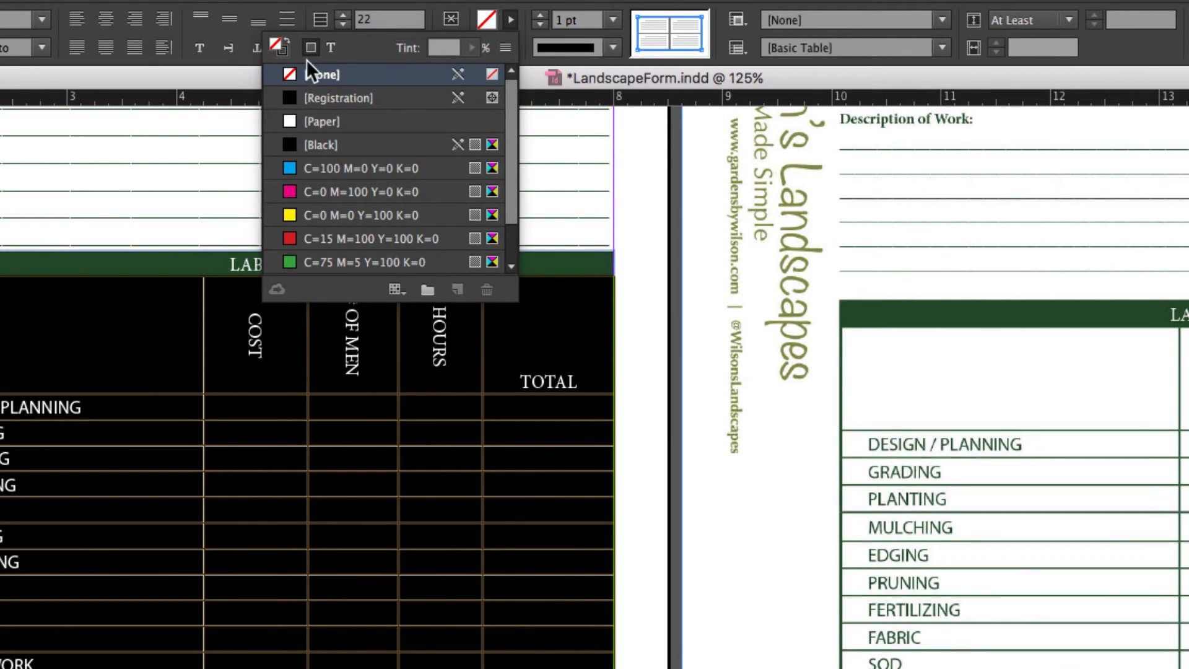
pyautogui.click(331, 48)
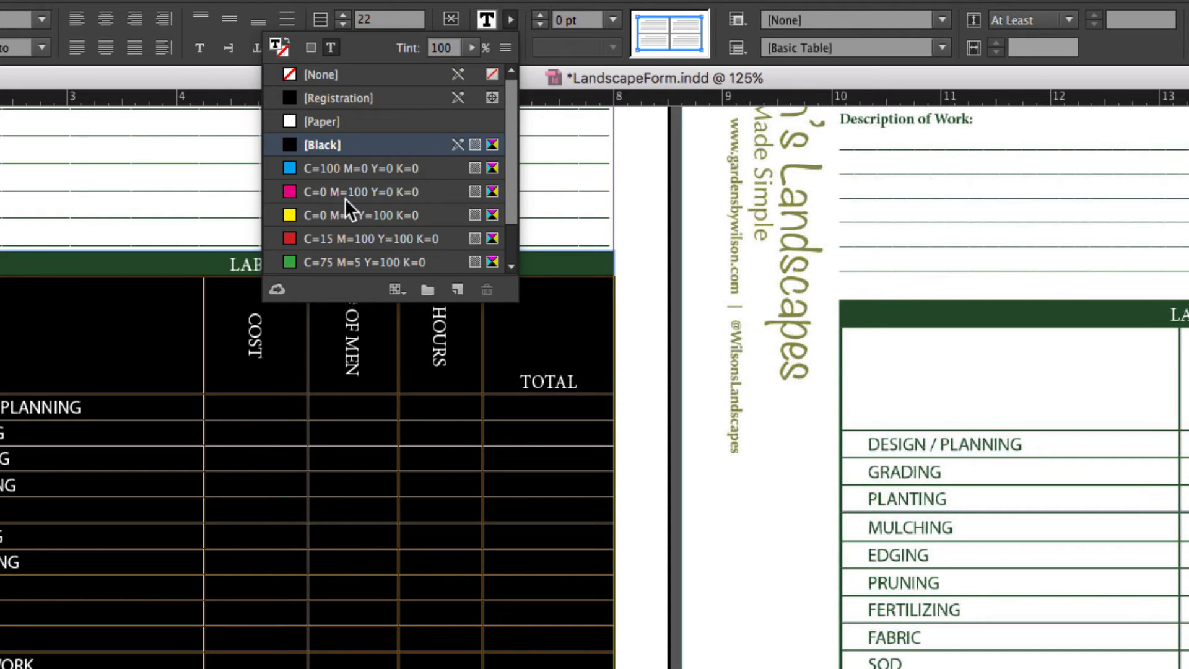
pyautogui.scroll(-2, 345, 197)
pyautogui.click(363, 262)
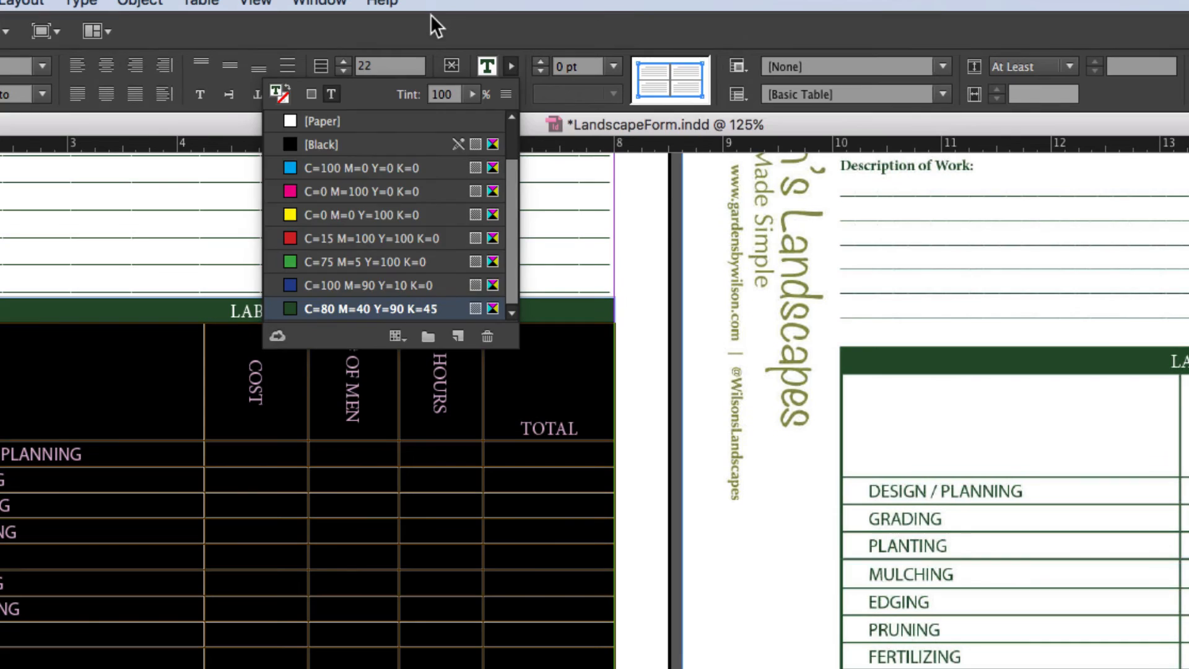
pyautogui.click(432, 16)
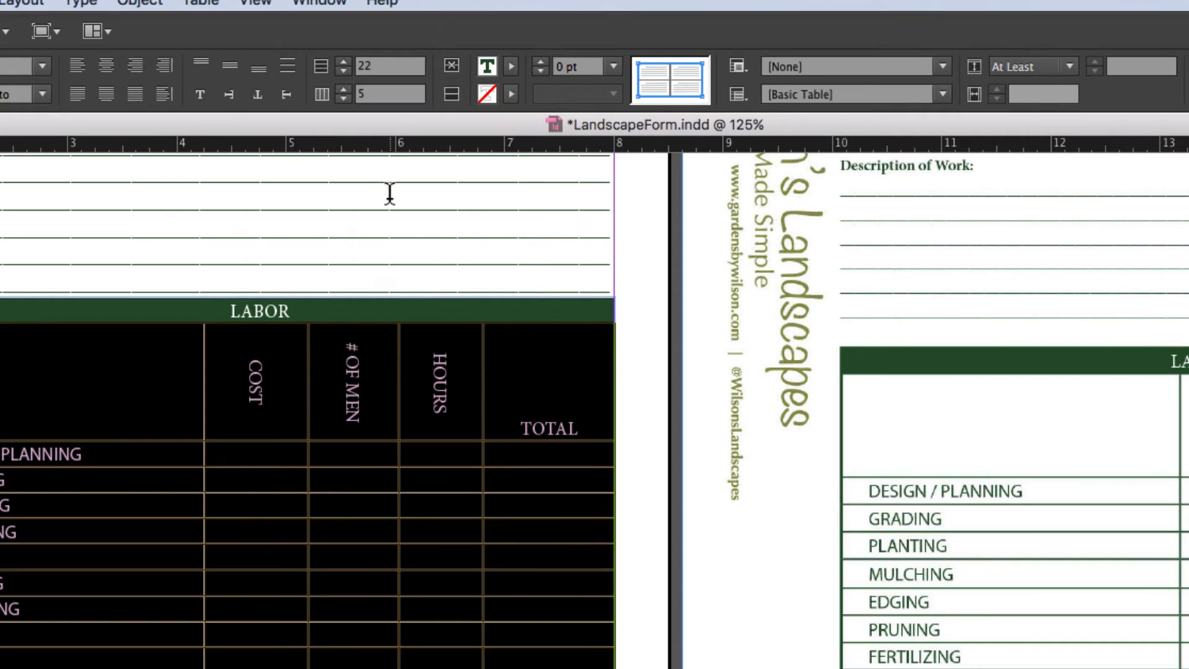
pyautogui.click(227, 251)
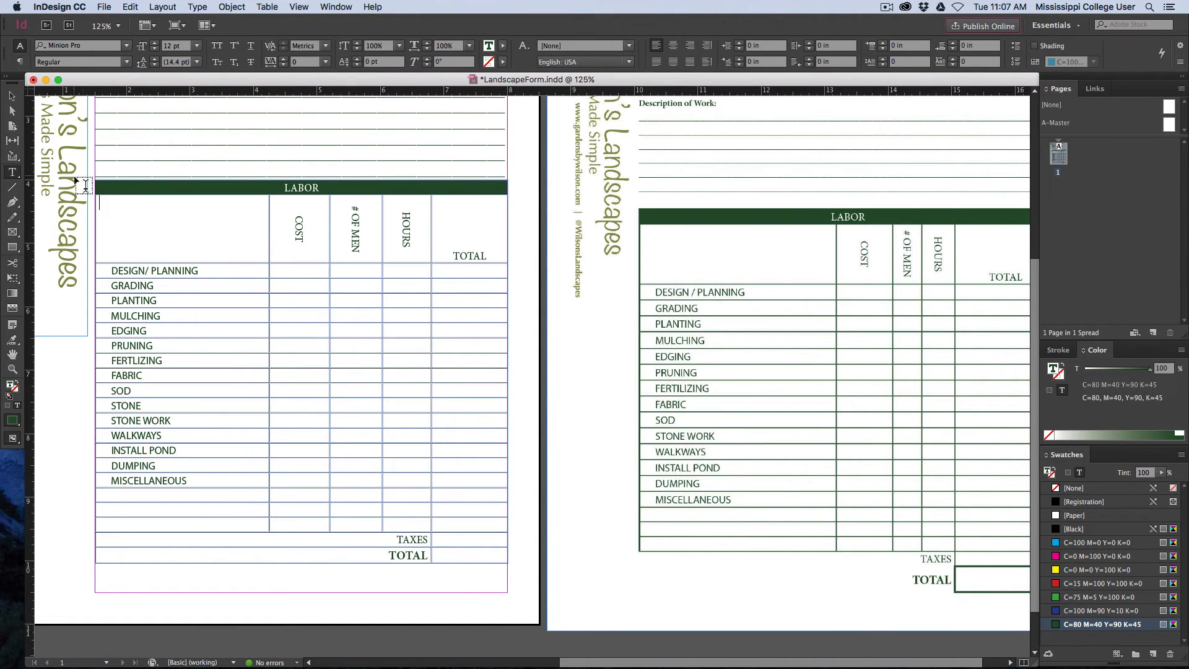
# Color all outer and inner stroke lines of the entire table with C=80 M=40 Y=90 K=45
pyautogui.moveTo(134, 187); pyautogui.dragTo(503, 556)
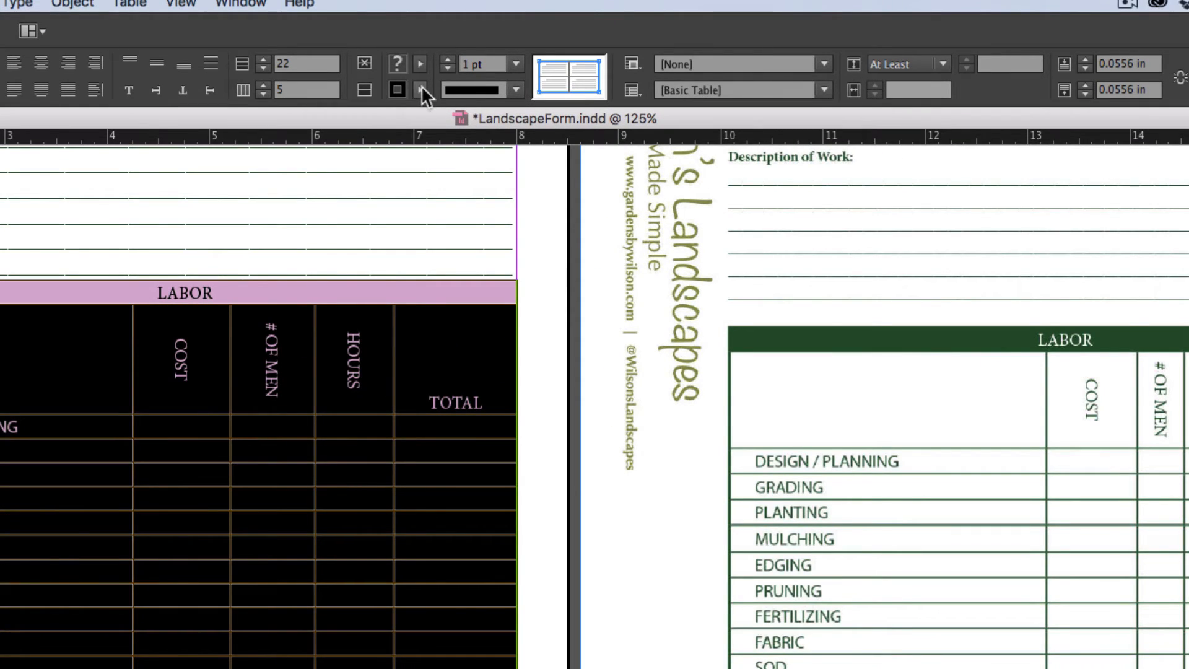
pyautogui.click(421, 90)
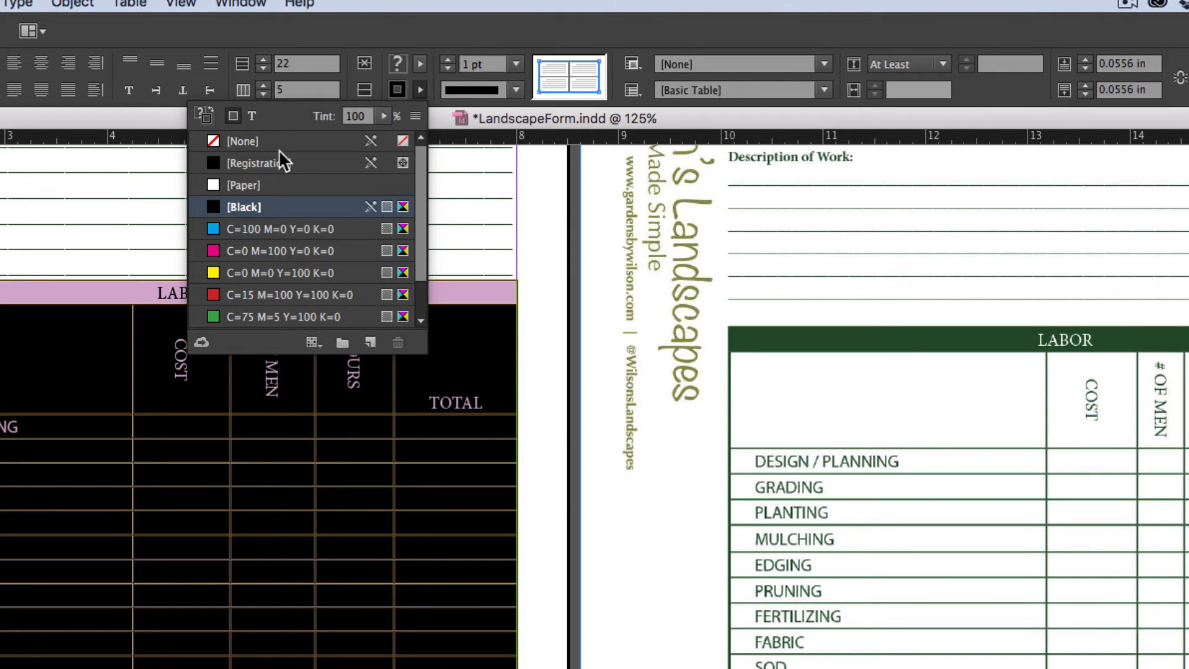
pyautogui.click(337, 34)
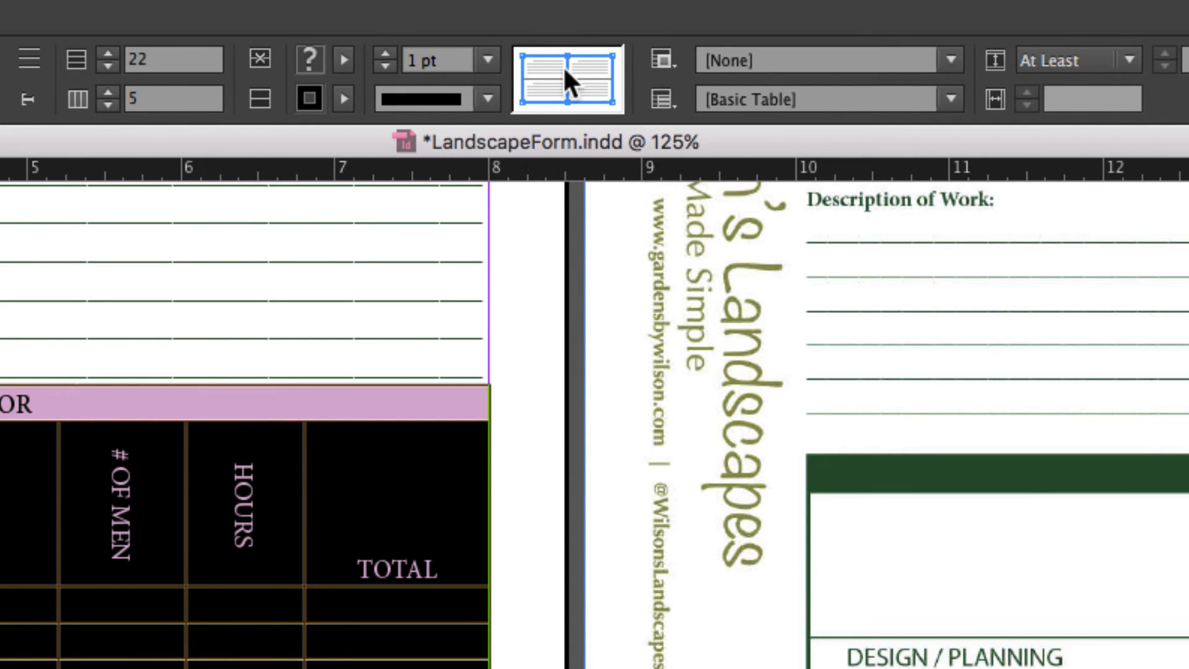
pyautogui.click(569, 72)
pyautogui.click(586, 79)
pyautogui.click(343, 98)
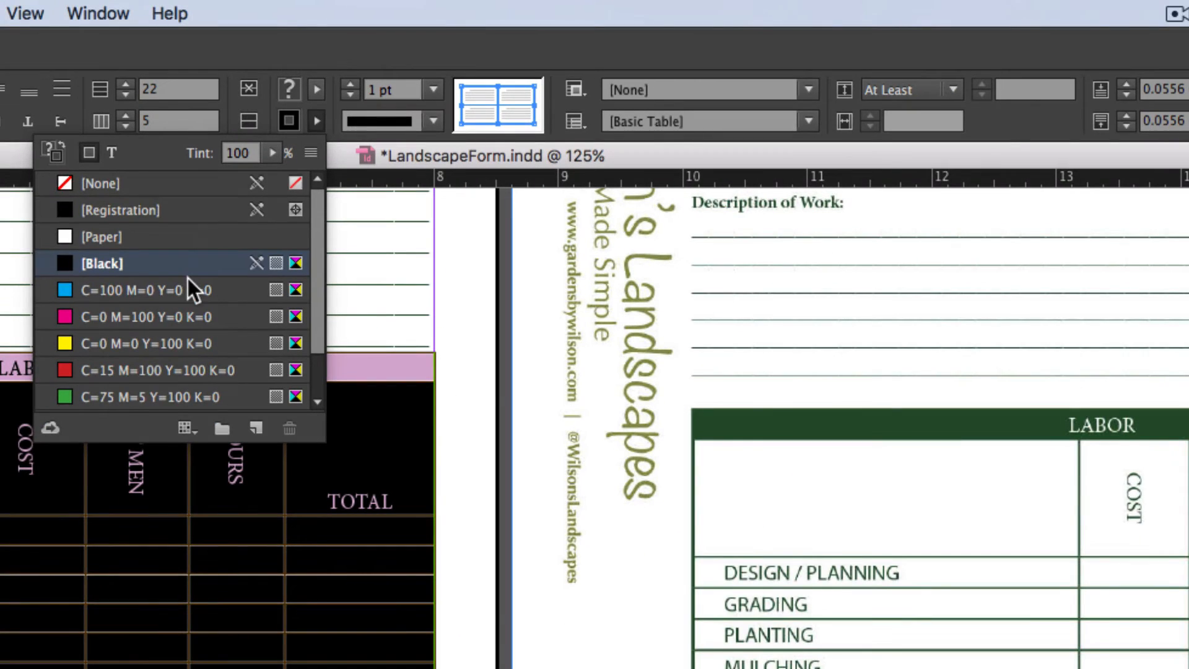
pyautogui.scroll(-2, 179, 310)
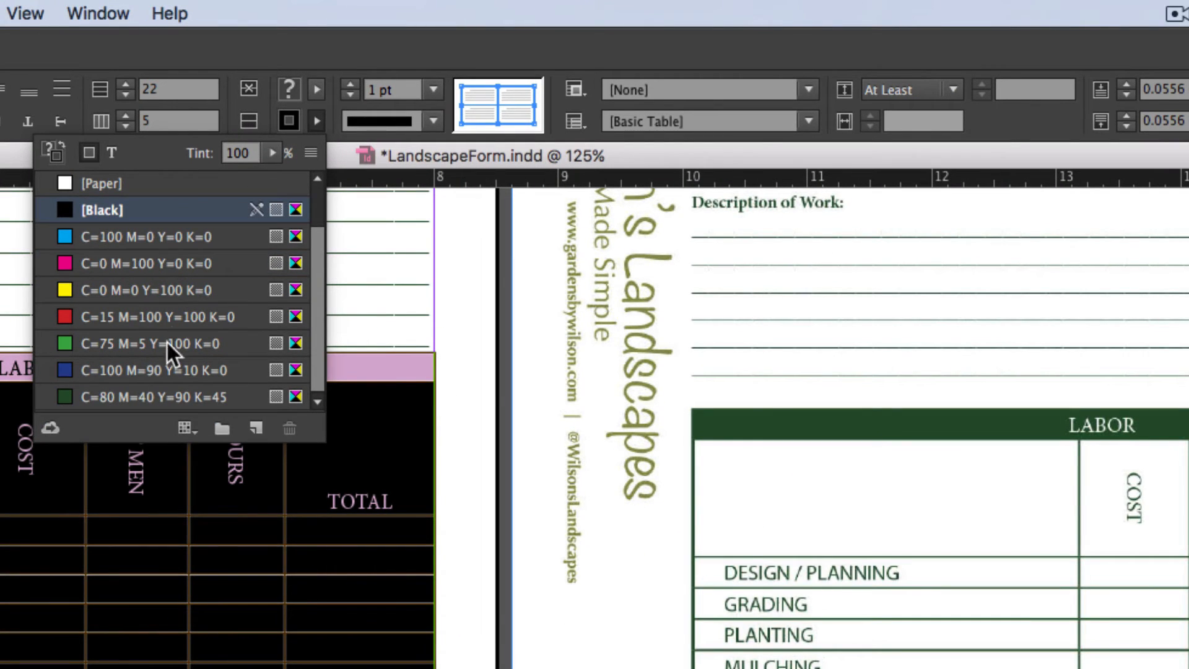
pyautogui.click(189, 397)
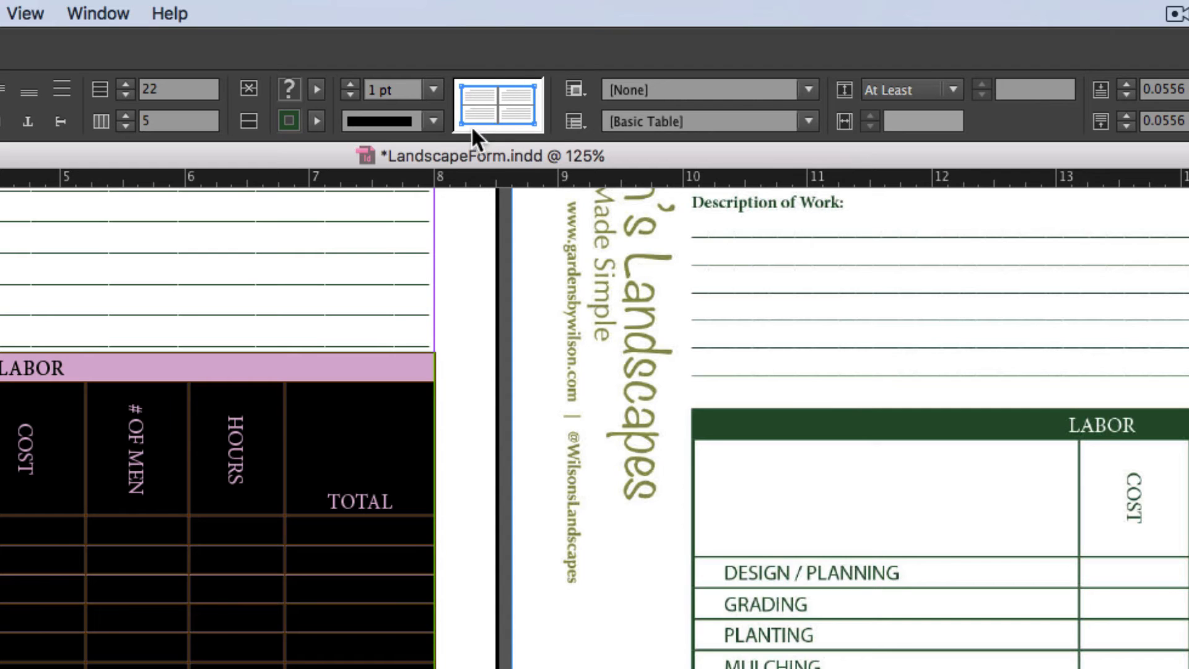
# Thicken only the outer border of the whole table to 3 pt and deselect the table
pyautogui.click(352, 84)
pyautogui.click(352, 84)
pyautogui.click(433, 334)
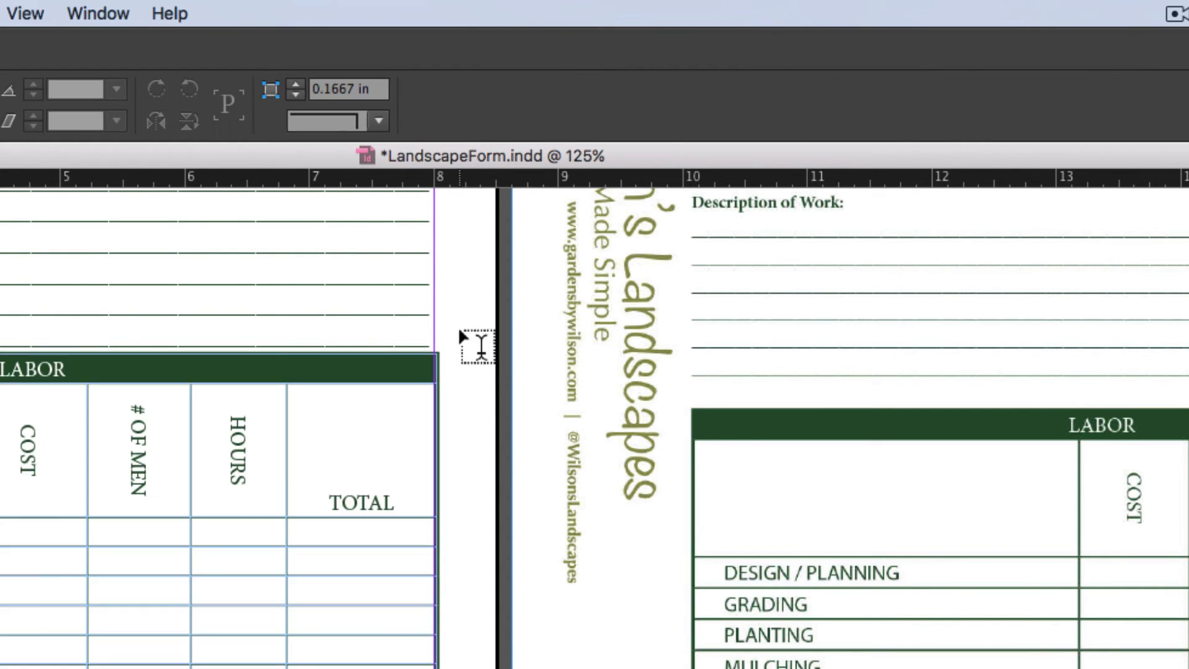
pyautogui.press('Escape')
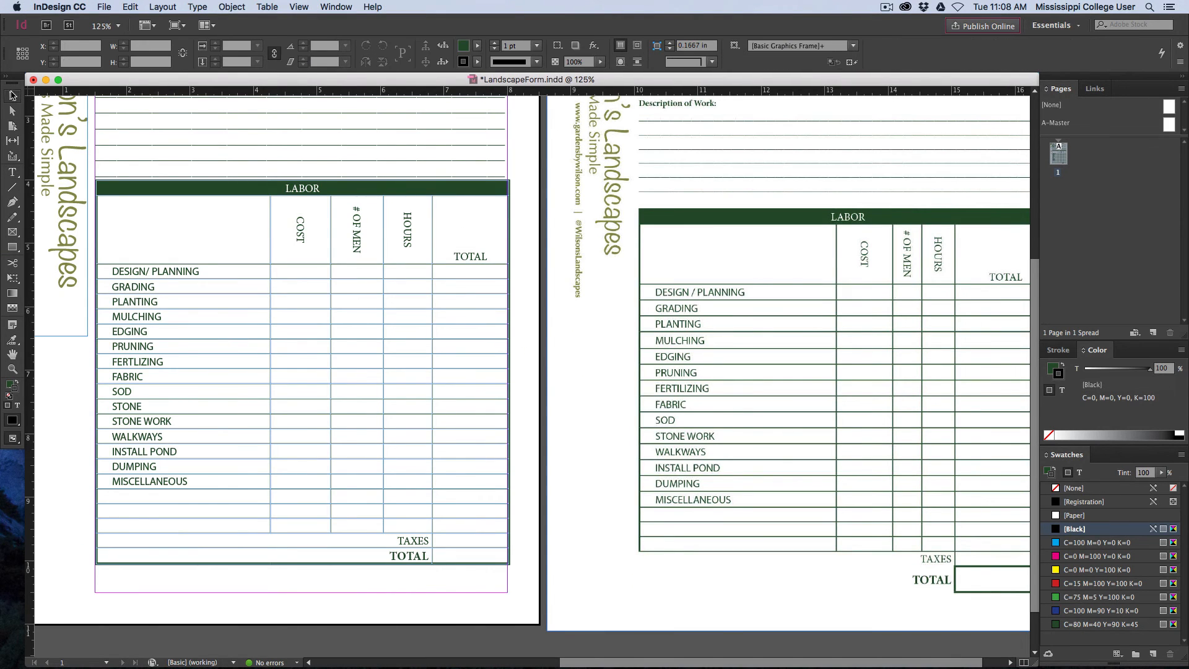
# In preview mode, set a 3 pt border around the empty cell beside TOTAL in the table's last row
pyautogui.press('w')
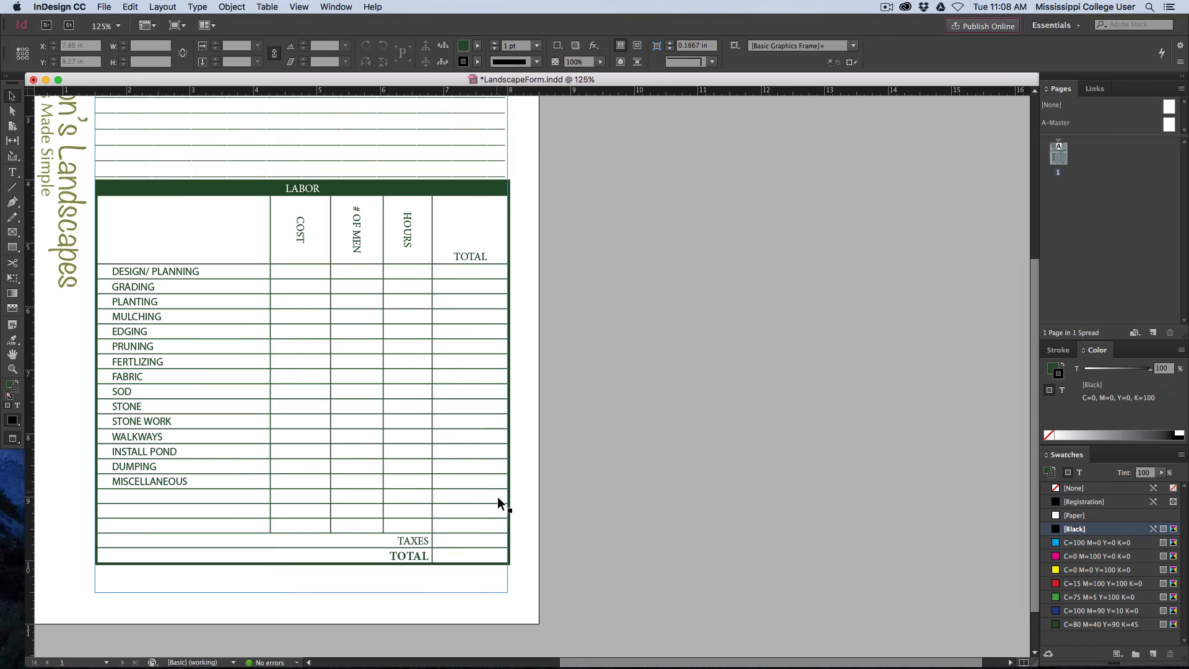
pyautogui.press('w')
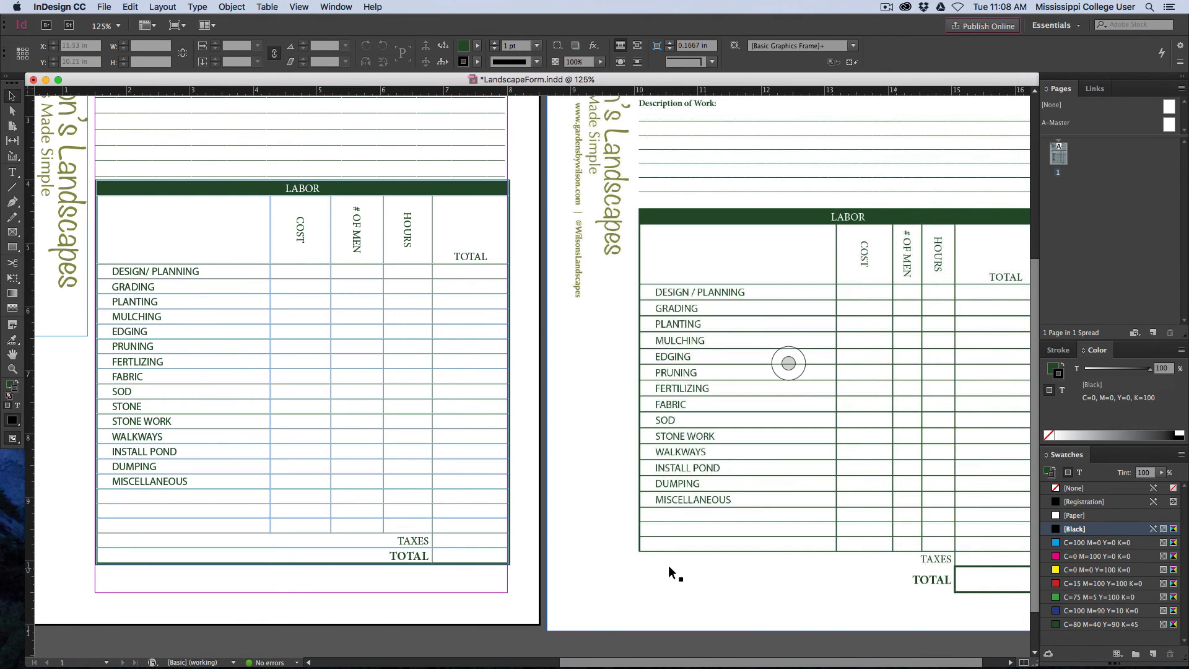
pyautogui.press('w')
pyautogui.press('t')
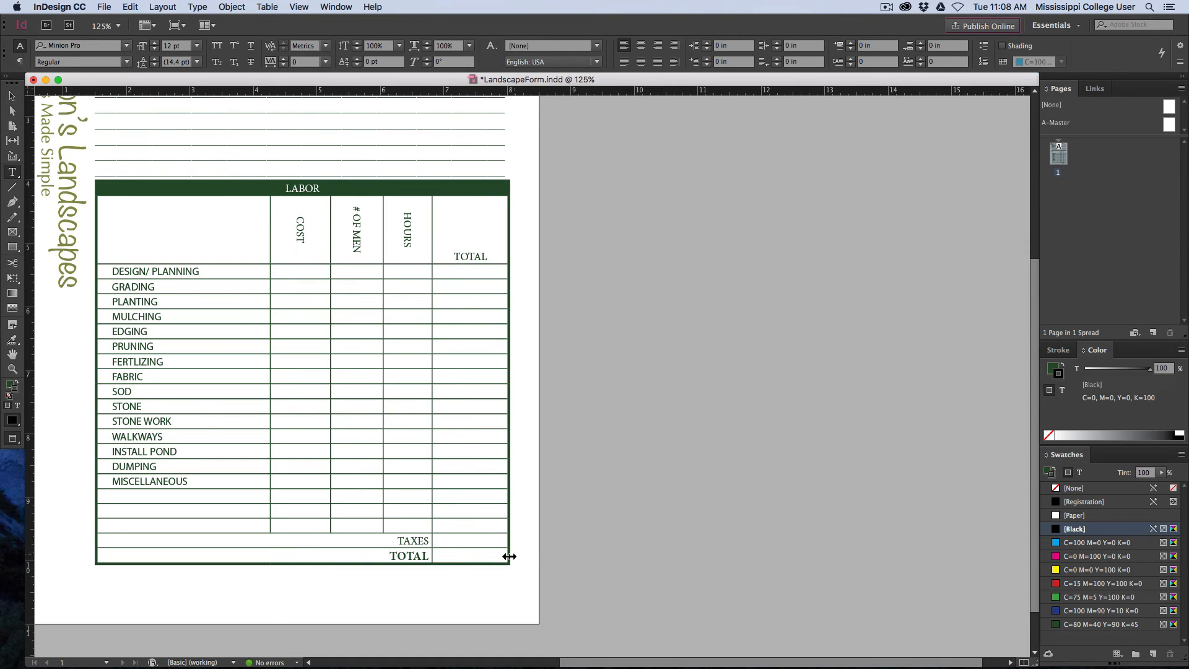
pyautogui.moveTo(461, 556); pyautogui.dragTo(521, 566)
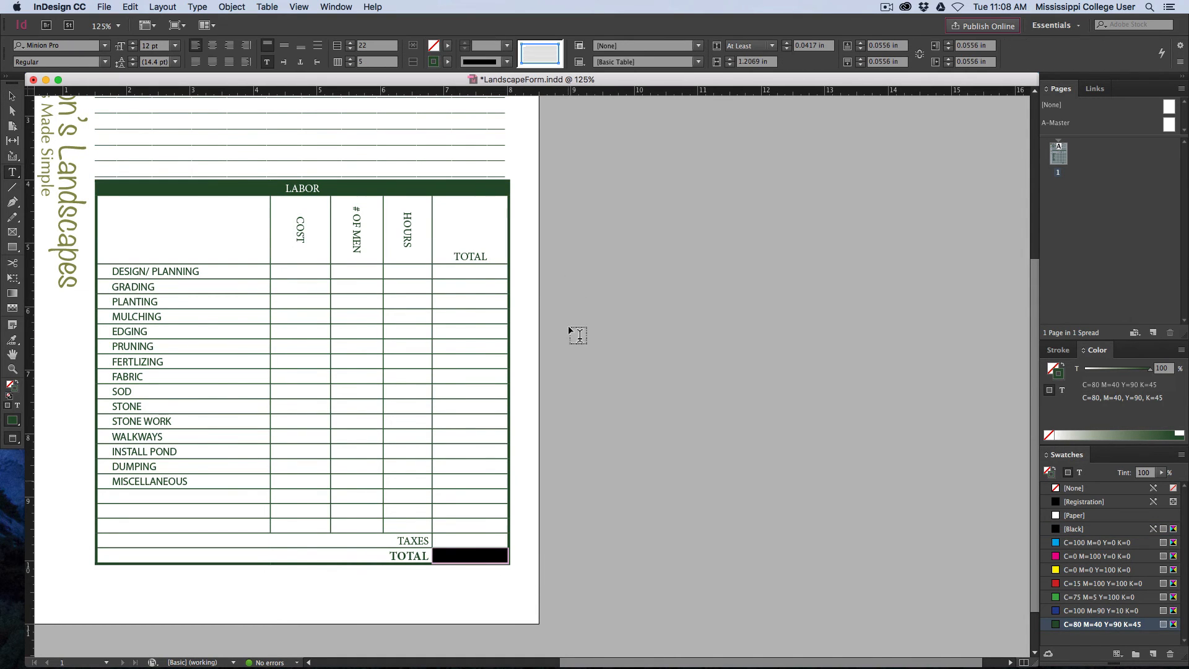
pyautogui.click(489, 48)
pyautogui.write('3')
pyautogui.press('Return')
pyautogui.click(556, 366)
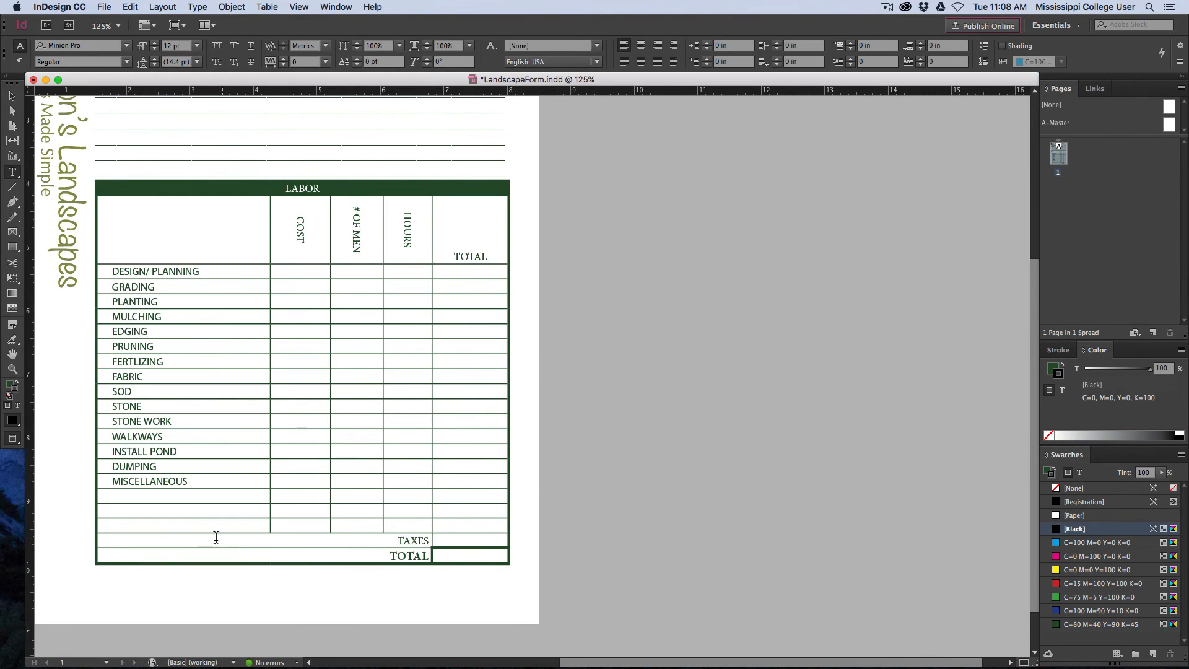
# Color the left and bottom outer strokes of the TAXES and TOTAL label cells [Paper]
pyautogui.moveTo(142, 544); pyautogui.dragTo(175, 560)
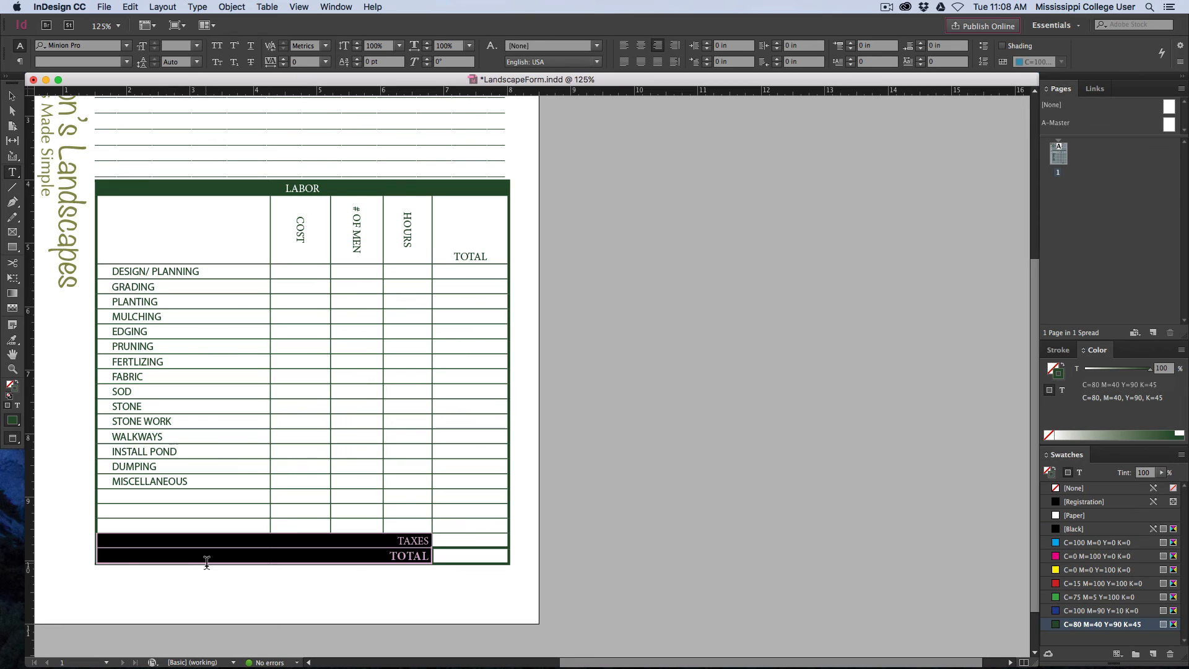
pyautogui.click(228, 570)
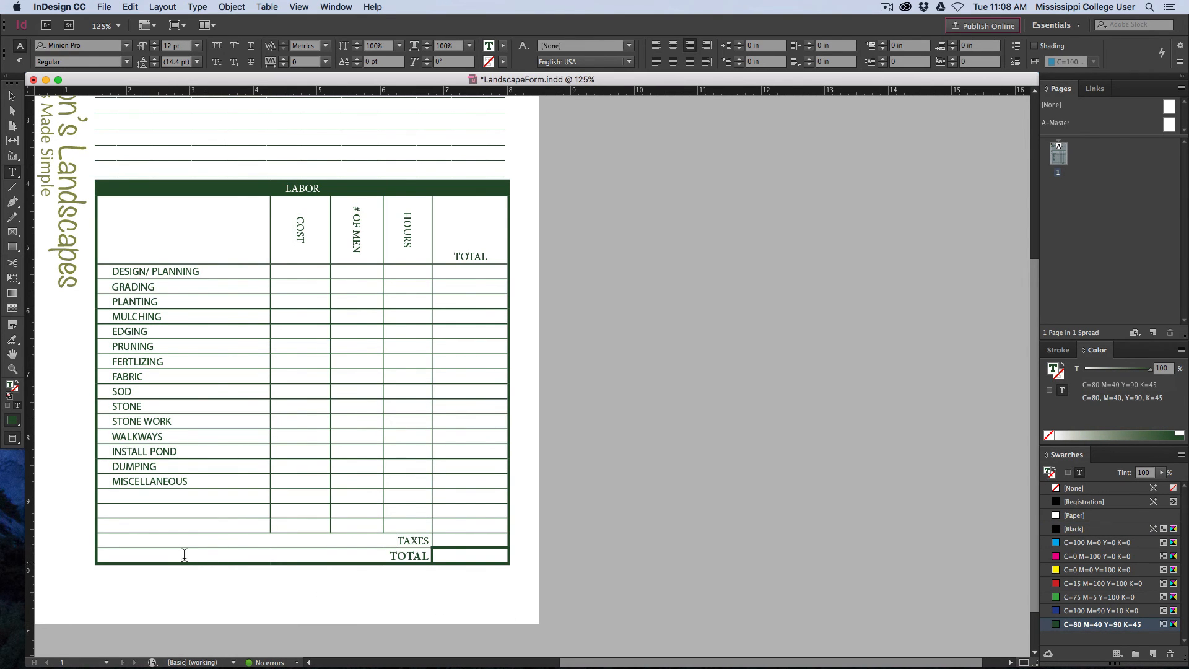
pyautogui.moveTo(174, 537); pyautogui.dragTo(189, 553)
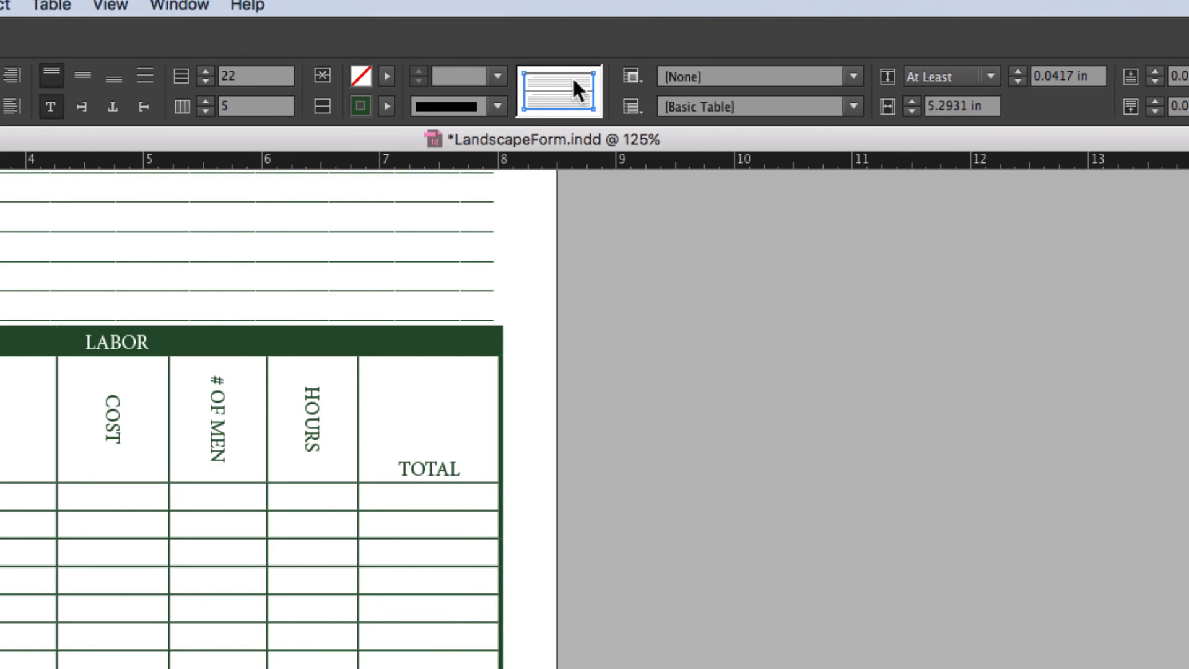
pyautogui.click(594, 88)
pyautogui.click(386, 106)
pyautogui.click(179, 169)
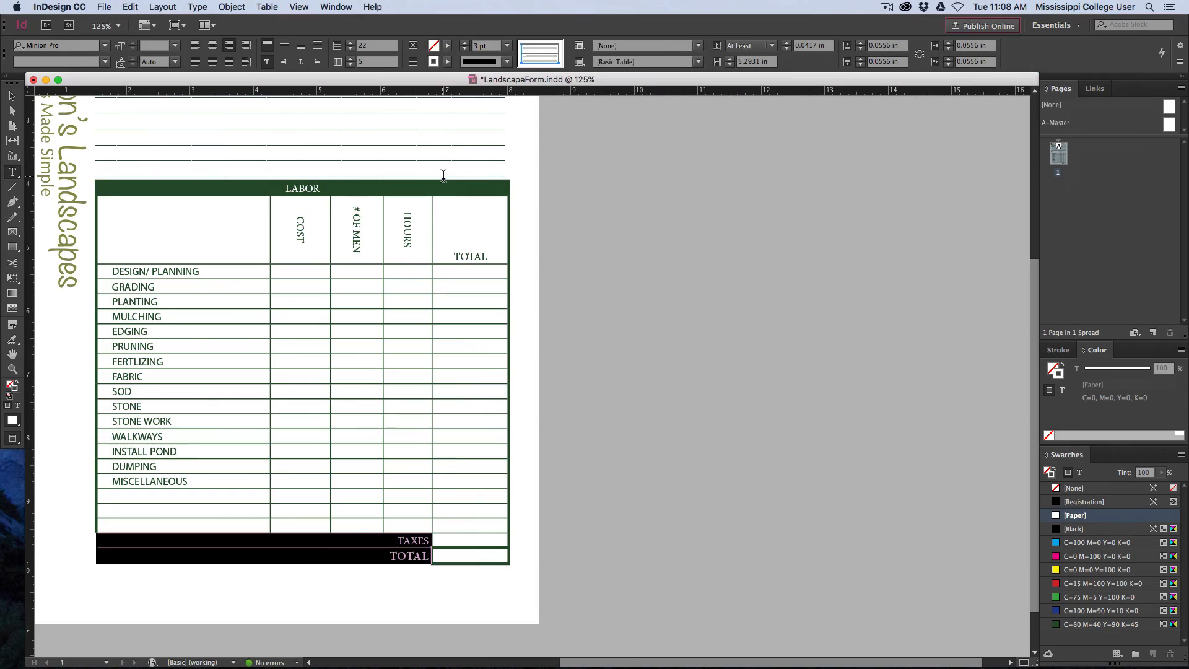
pyautogui.click(549, 376)
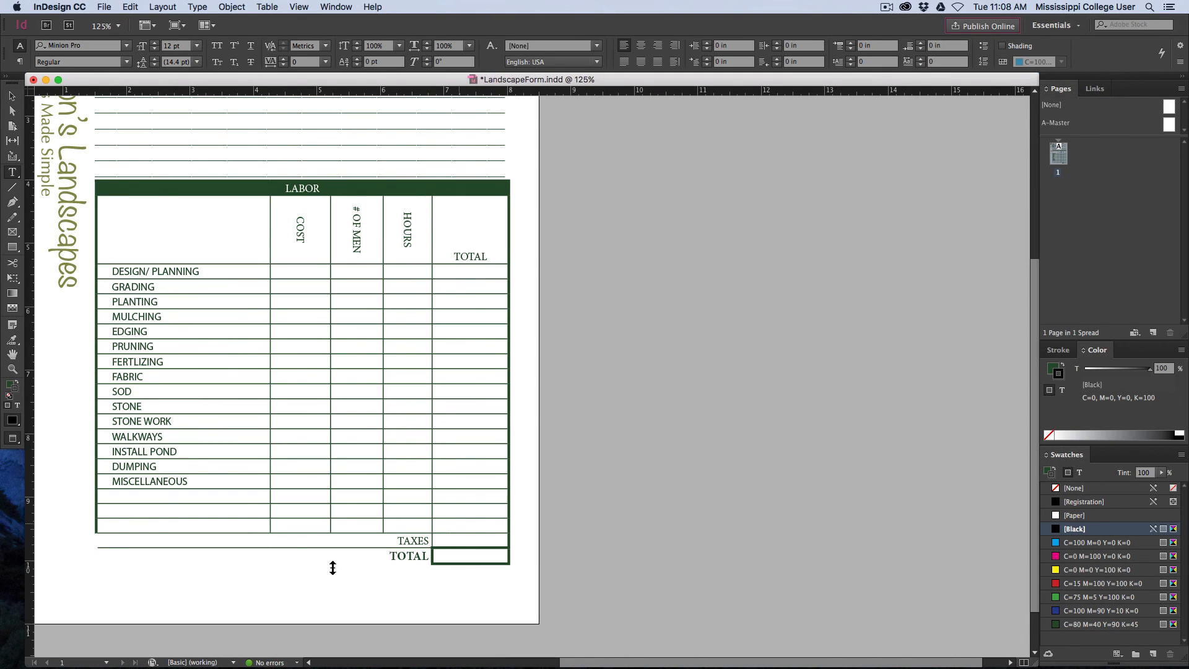
# Color the inner line between the TAXES and TOTAL label cells [Paper] as well
pyautogui.moveTo(296, 542); pyautogui.dragTo(304, 557)
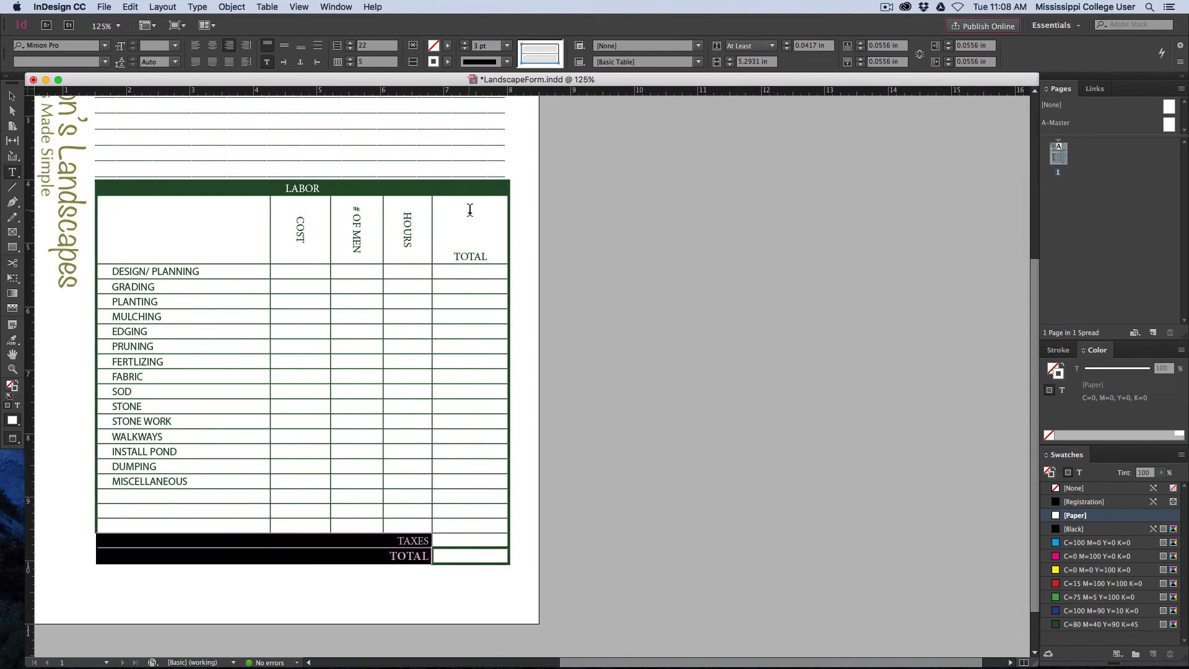
pyautogui.click(536, 58)
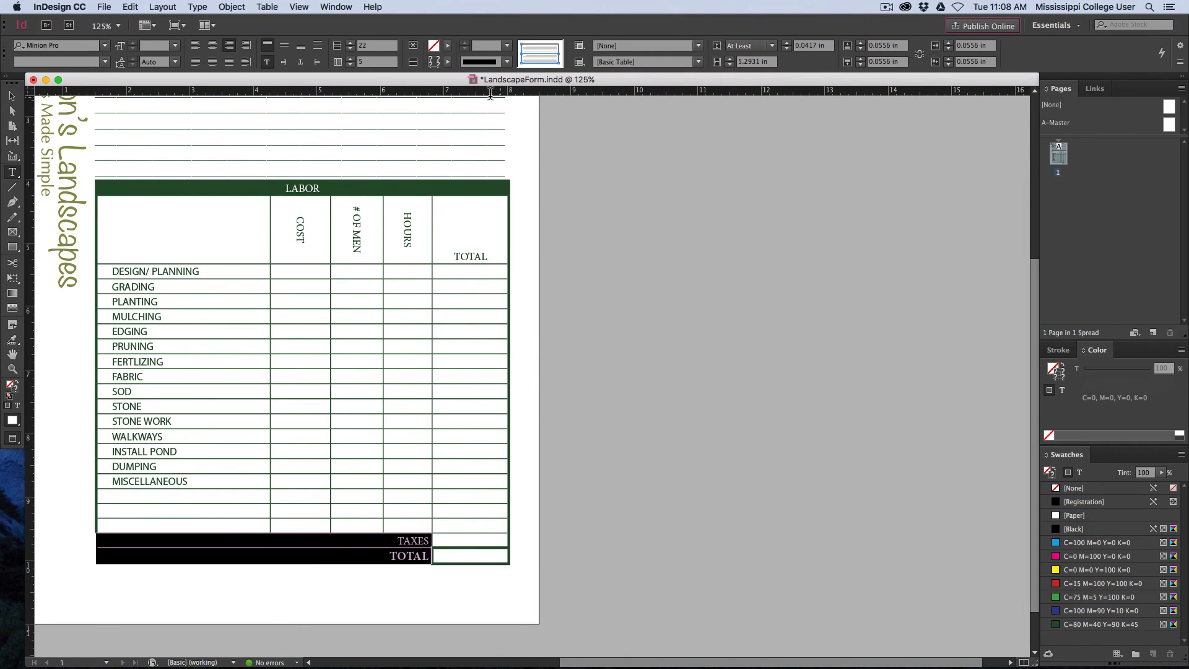
pyautogui.click(447, 61)
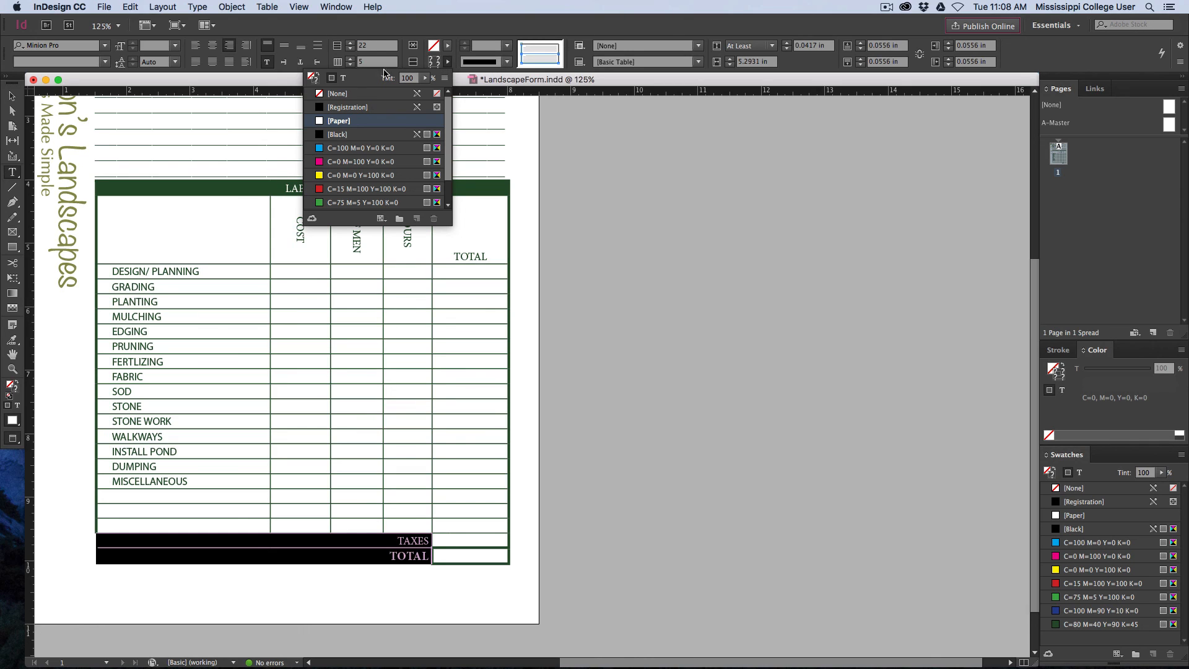
pyautogui.click(338, 120)
pyautogui.click(439, 374)
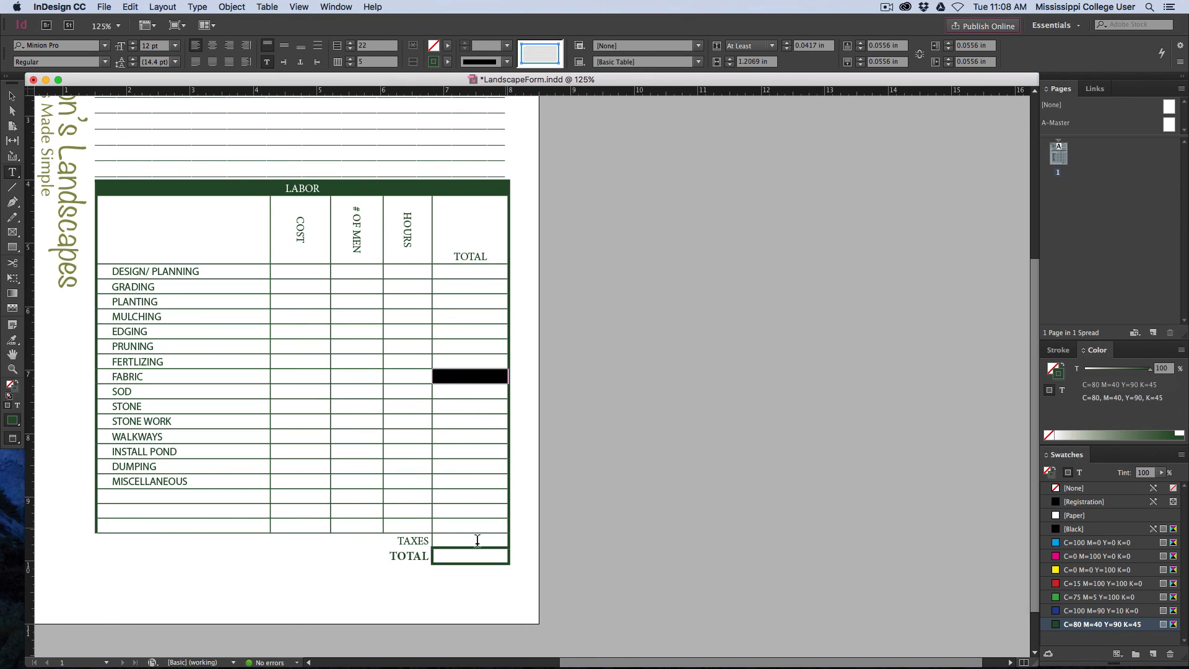
# Deselect the table cells and review the whole form page fitted in the window
pyautogui.moveTo(387, 544); pyautogui.dragTo(436, 562)
pyautogui.click(390, 559)
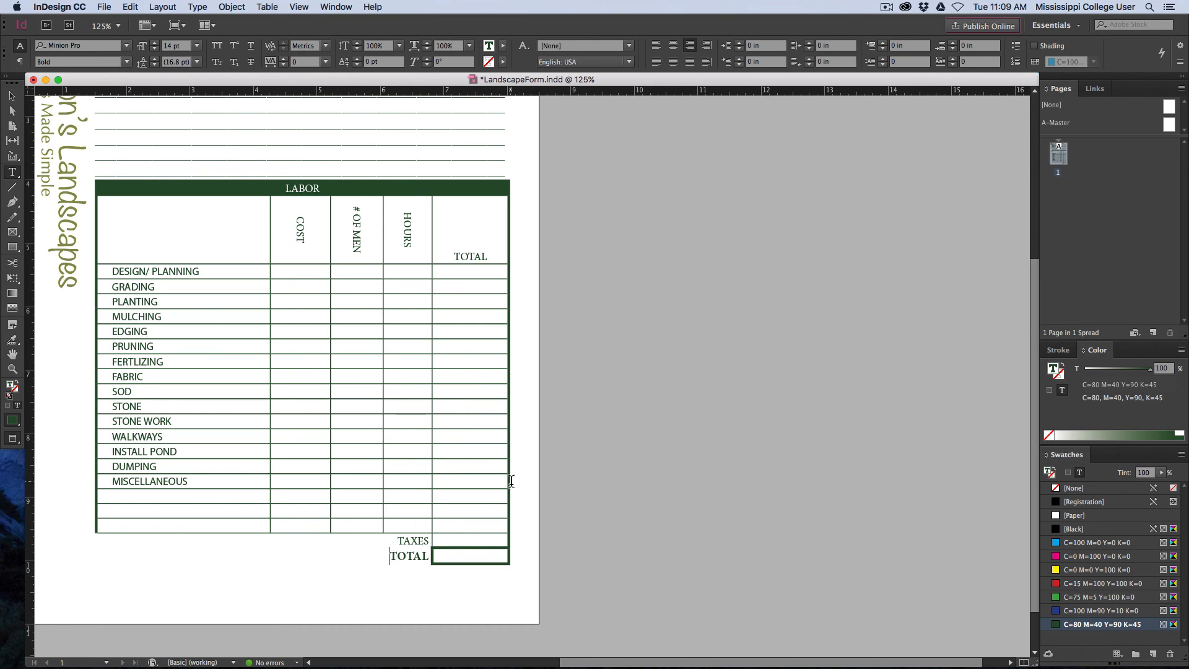
pyautogui.press('super+0')
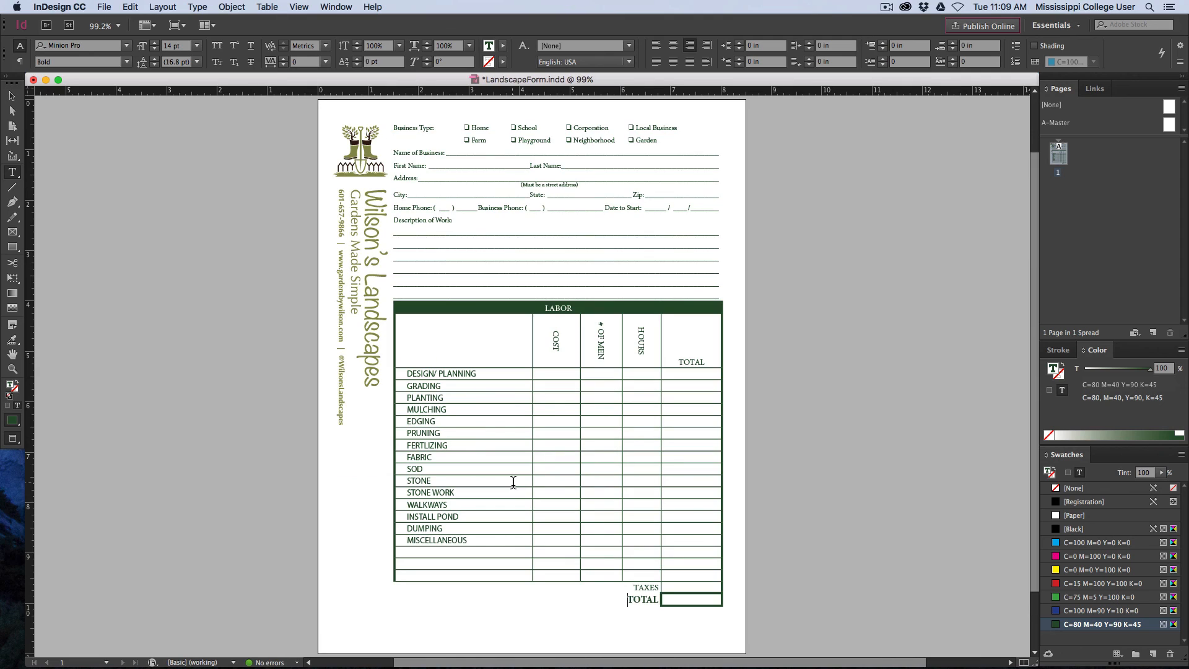
pyautogui.click(18, 98)
pyautogui.click(207, 254)
pyautogui.moveTo(206, 255); pyautogui.dragTo(184, 241)
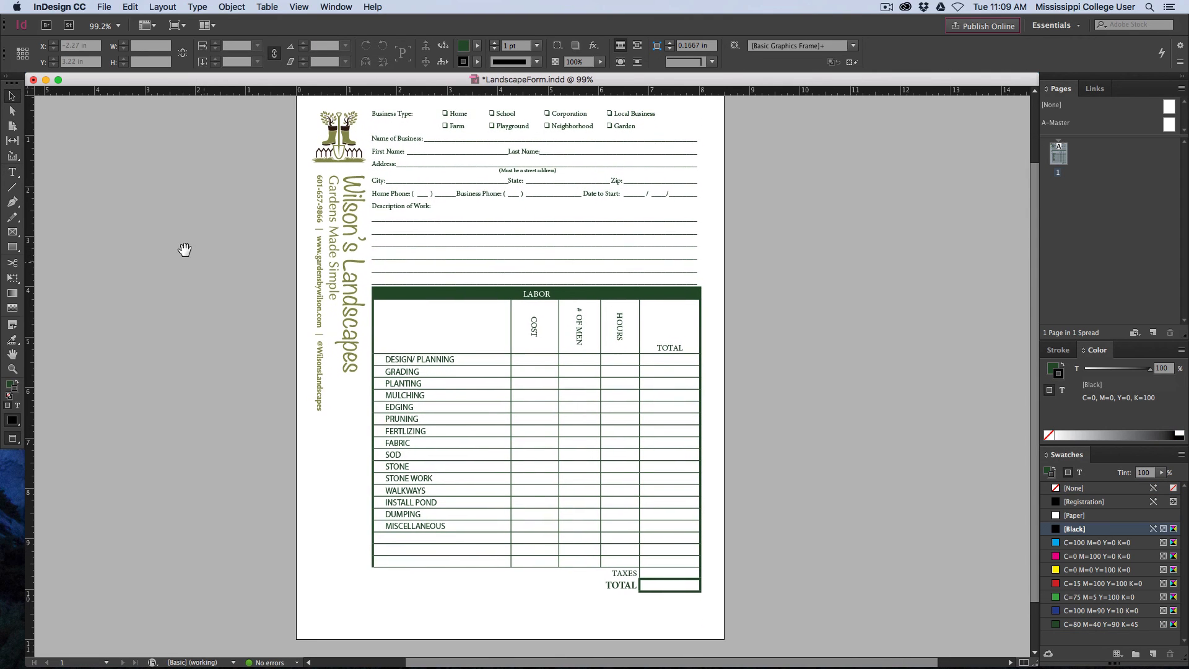
# Add a blank line between the last Description of Work rule and the LABOR table, leaving nothing selected
pyautogui.press('t')
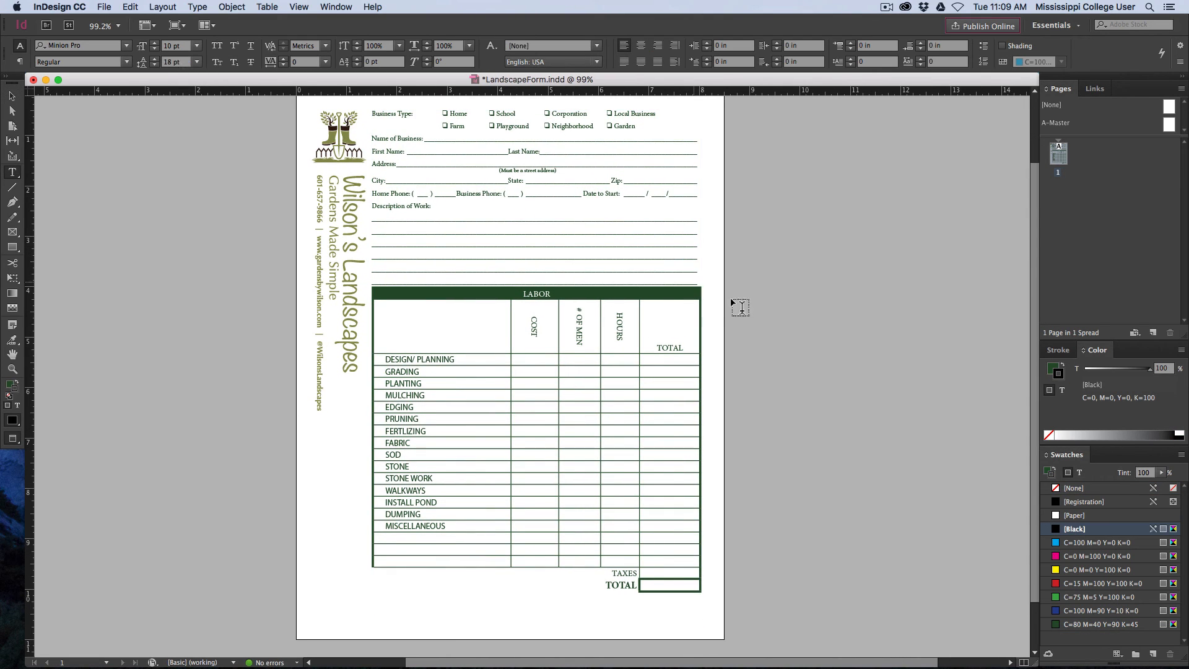
pyautogui.click(521, 285)
pyautogui.press('Return')
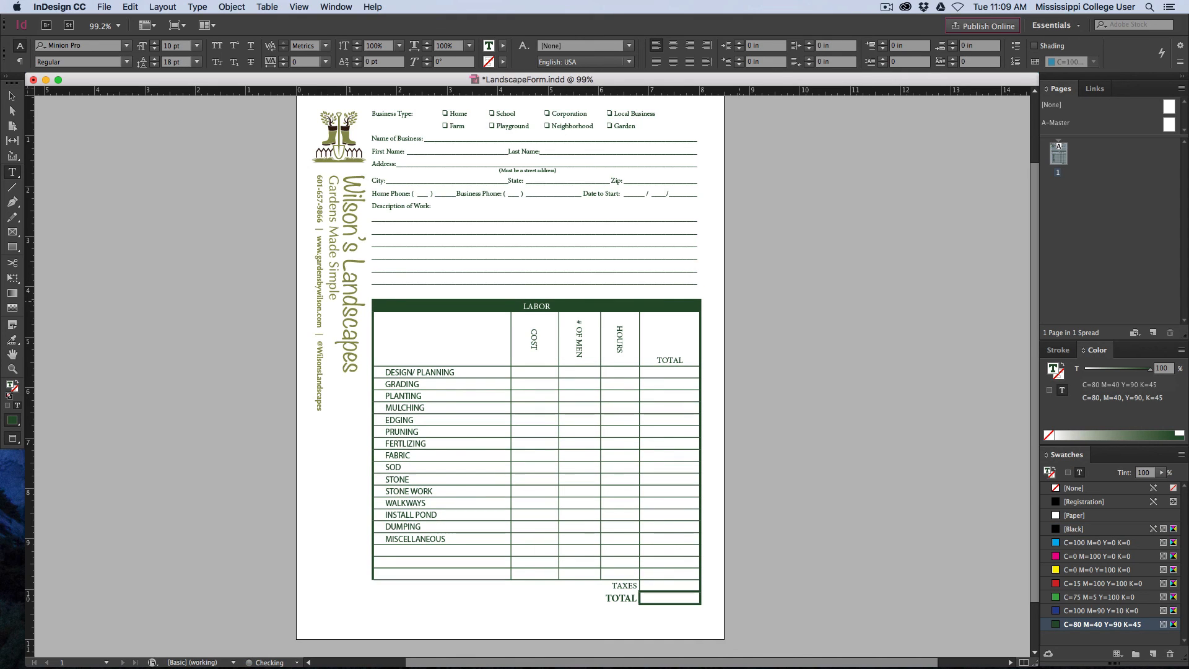
pyautogui.press('Escape')
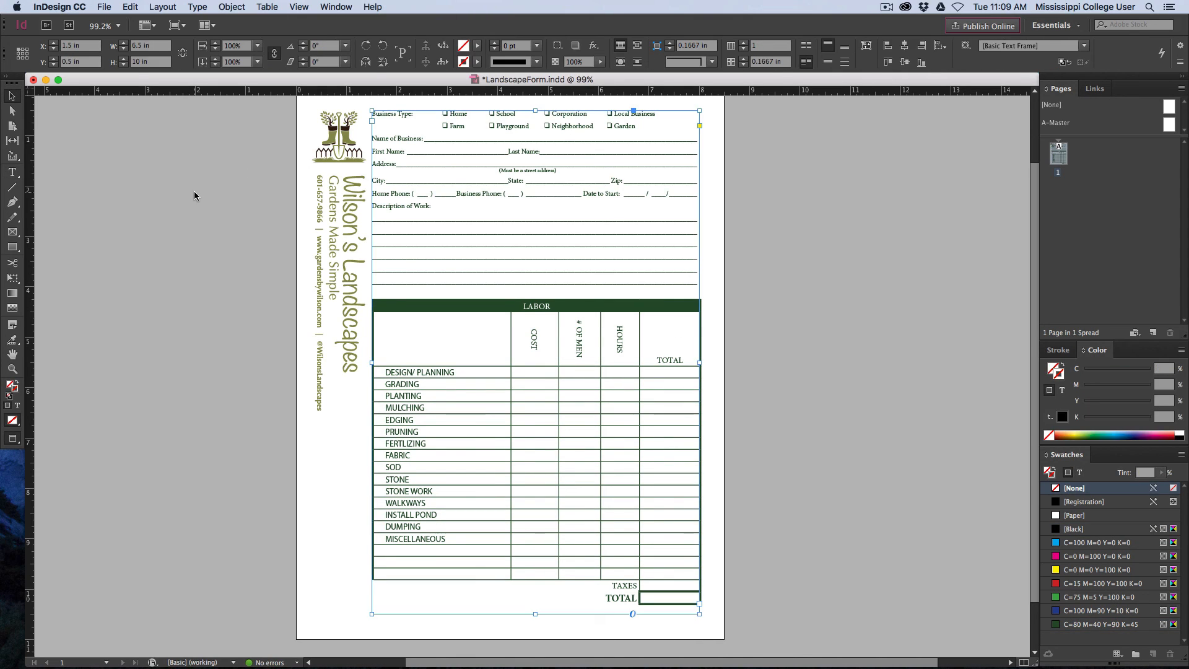
pyautogui.click(194, 195)
pyautogui.moveTo(253, 221); pyautogui.dragTo(252, 242)
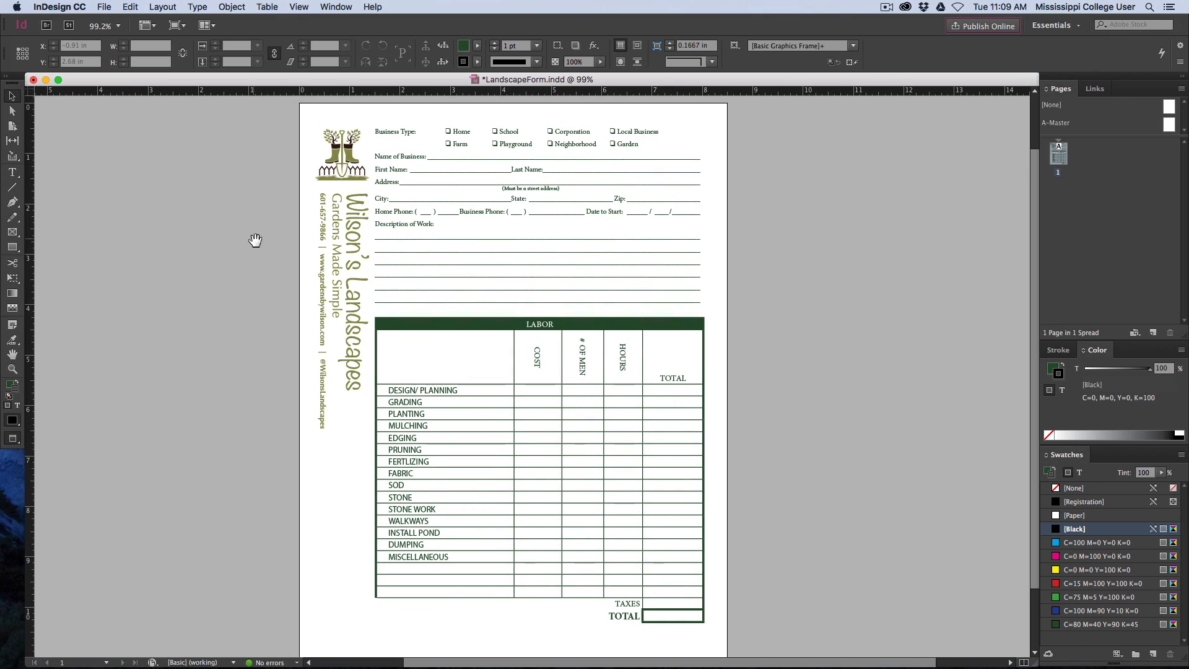